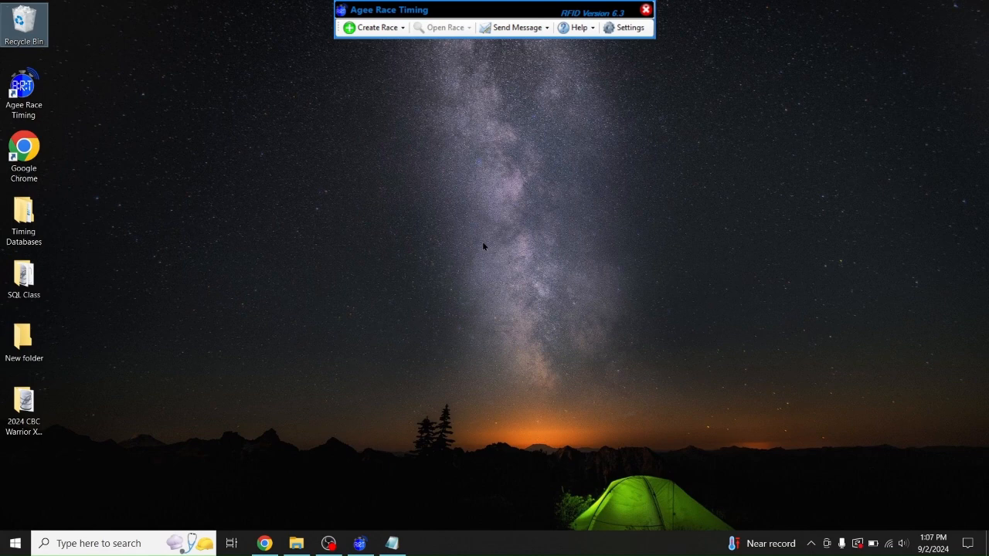
Show the Create Race From Account choices: RunSignUp, RaceRoster, RaceEntry and TFRRS-XC
{"action": "left_click", "coordinate": [373, 28]}
{"action": "left_click", "coordinate": [373, 29]}
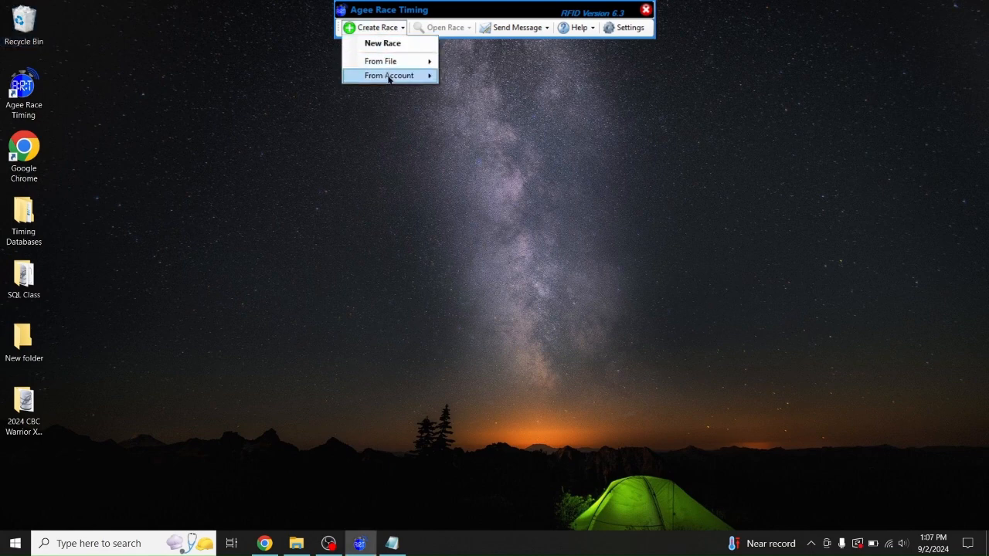
{"action": "mouse_move", "coordinate": [389, 75]}
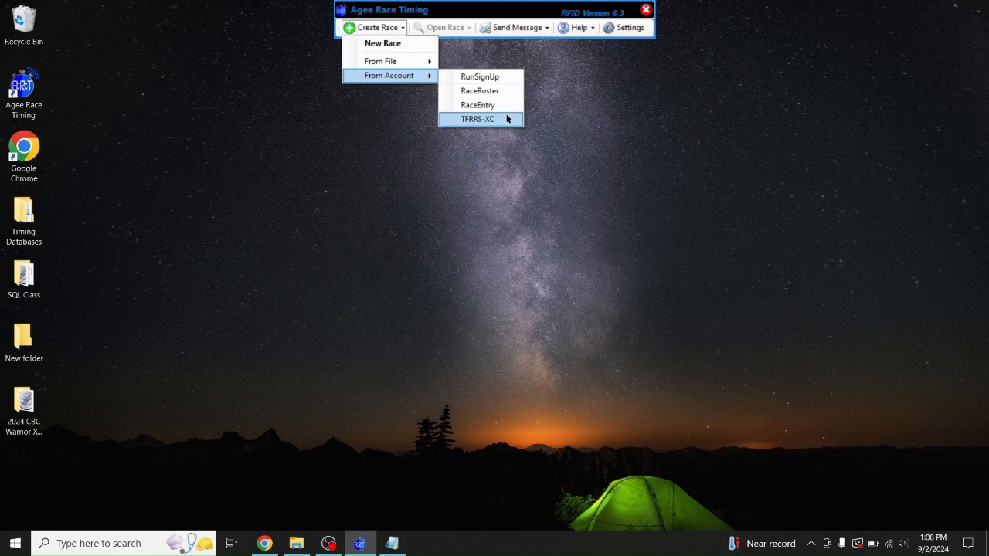
Open the TFRRS interface guide from the External Accounts tab of Settings
{"action": "left_click", "coordinate": [625, 27]}
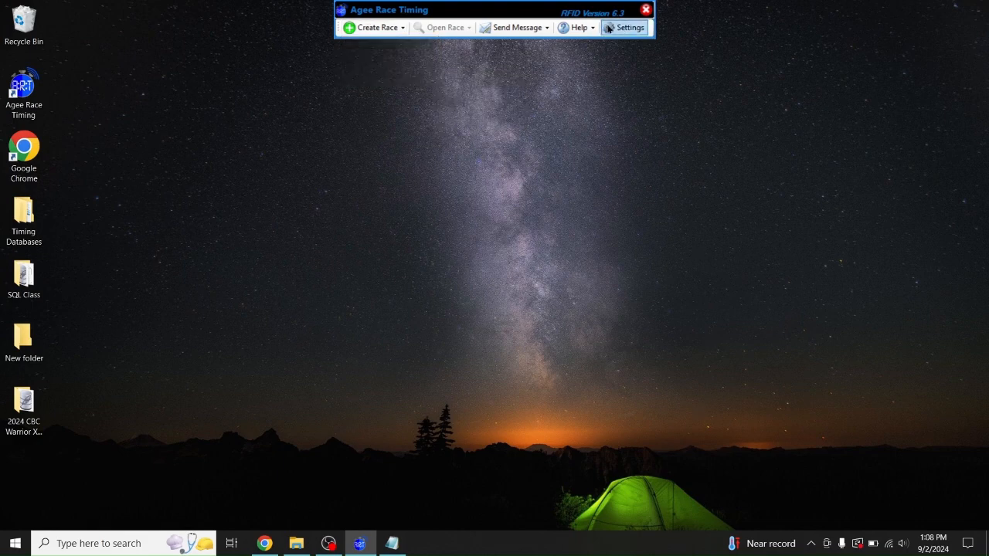
{"action": "left_click", "coordinate": [625, 27]}
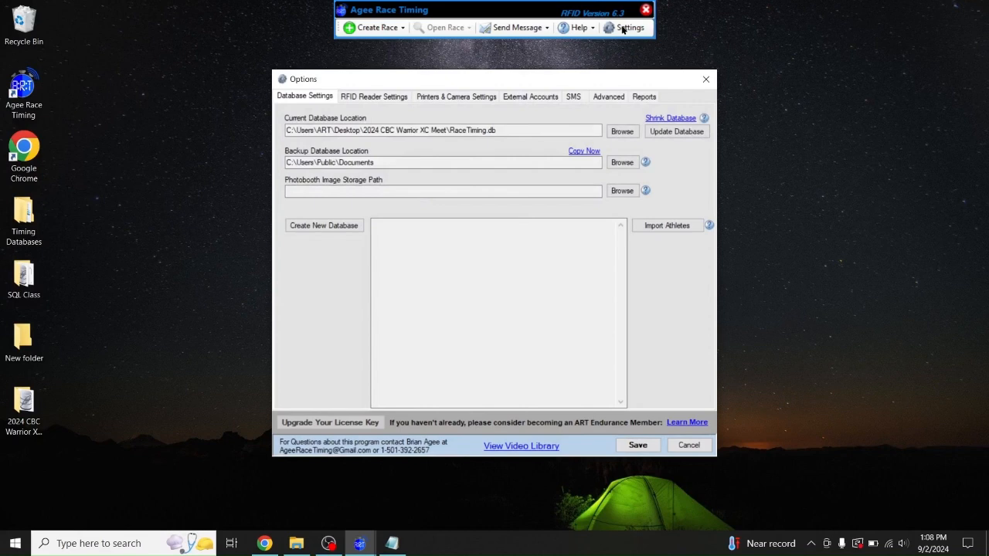
{"action": "left_click", "coordinate": [524, 95]}
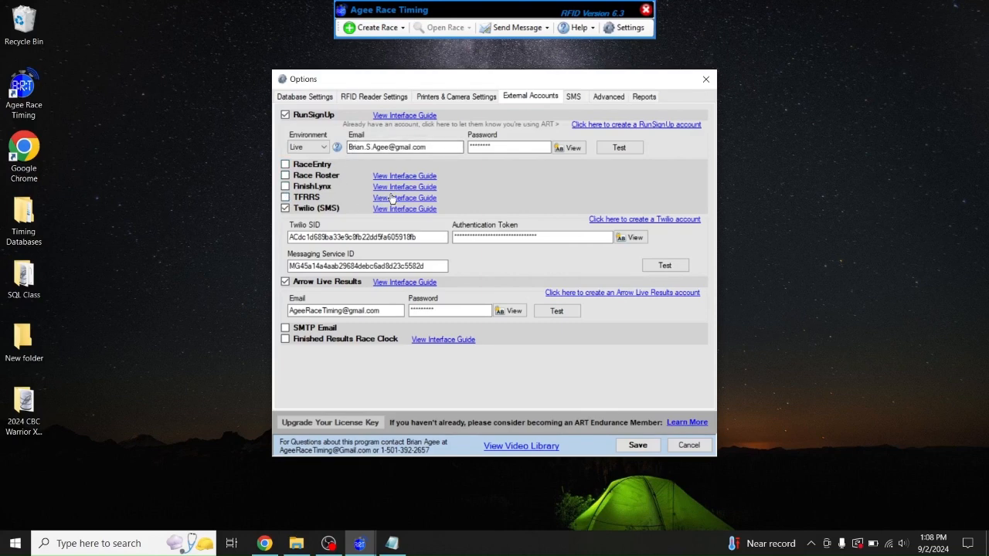
{"action": "left_click", "coordinate": [386, 202]}
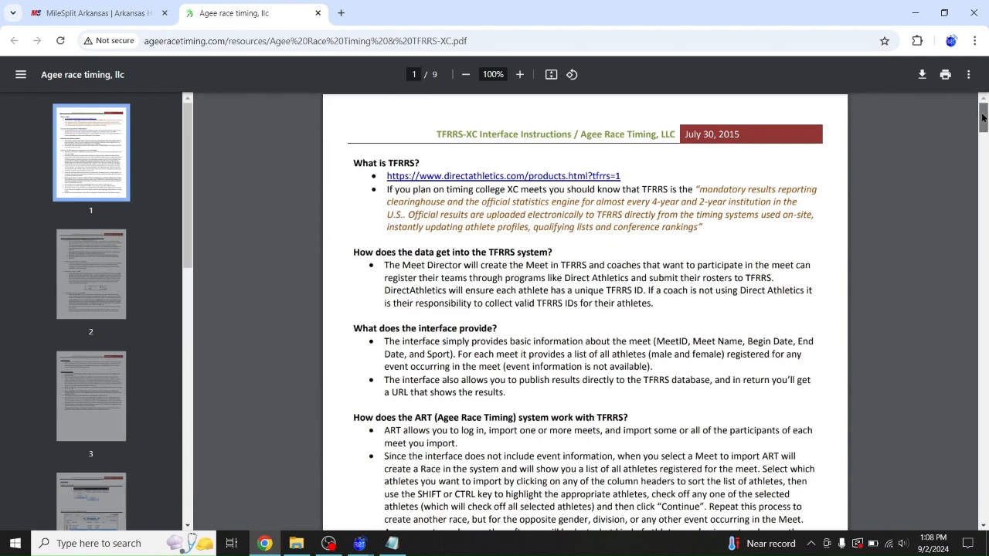
Read through the TFRRS-XC guide pages, then close the PDF tab
{"action": "left_click_drag", "start_coordinate": [983, 117], "coordinate": [979, 167]}
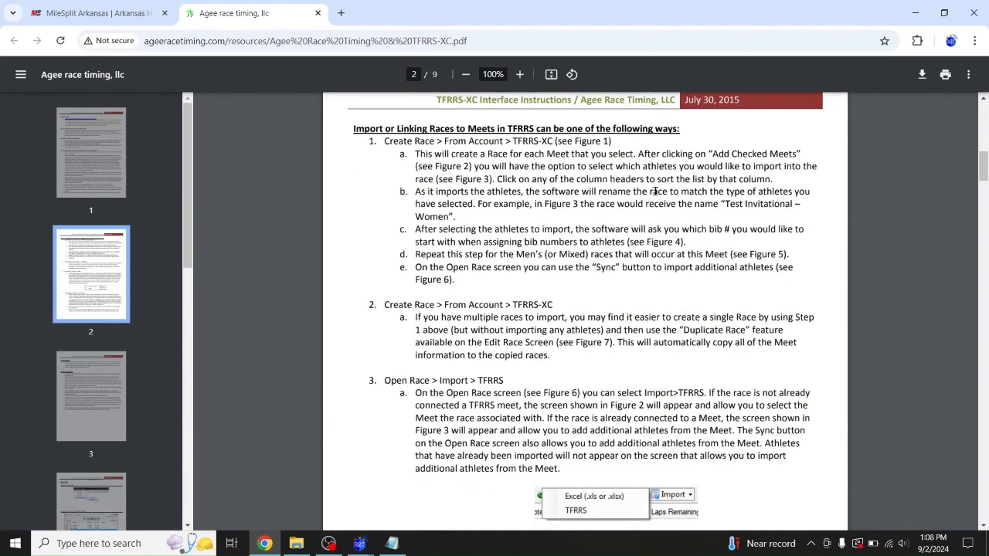
{"action": "left_click_drag", "start_coordinate": [983, 168], "coordinate": [985, 268]}
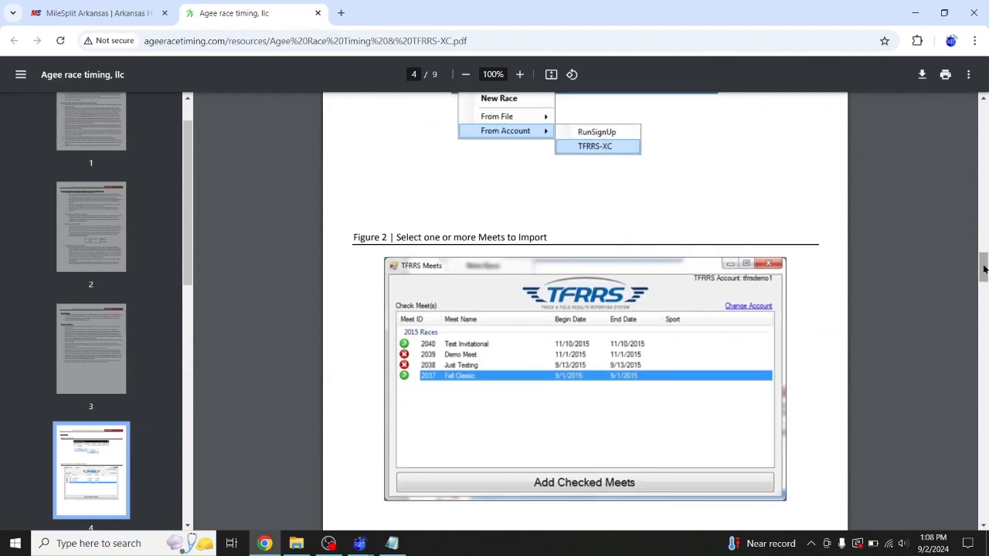
{"action": "left_click", "coordinate": [317, 13]}
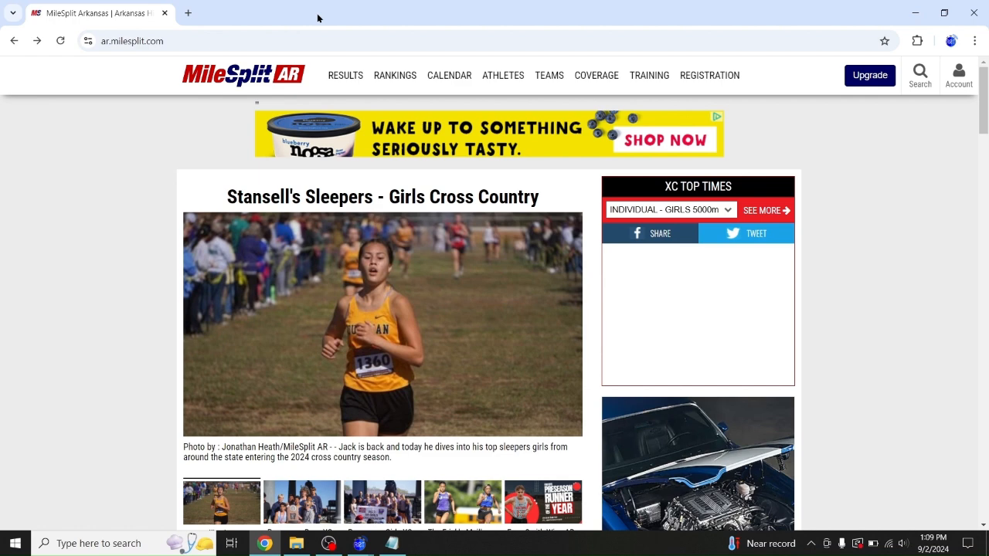
Find the CBC Warrior Invitational on the meet calendar and open its Meet Manager
{"action": "mouse_move", "coordinate": [417, 69]}
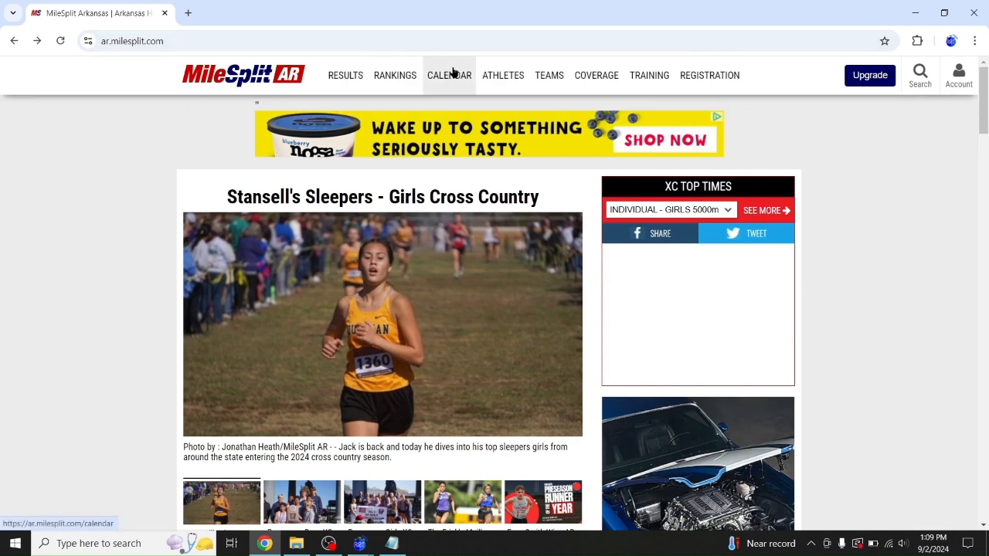
{"action": "left_click", "coordinate": [452, 71]}
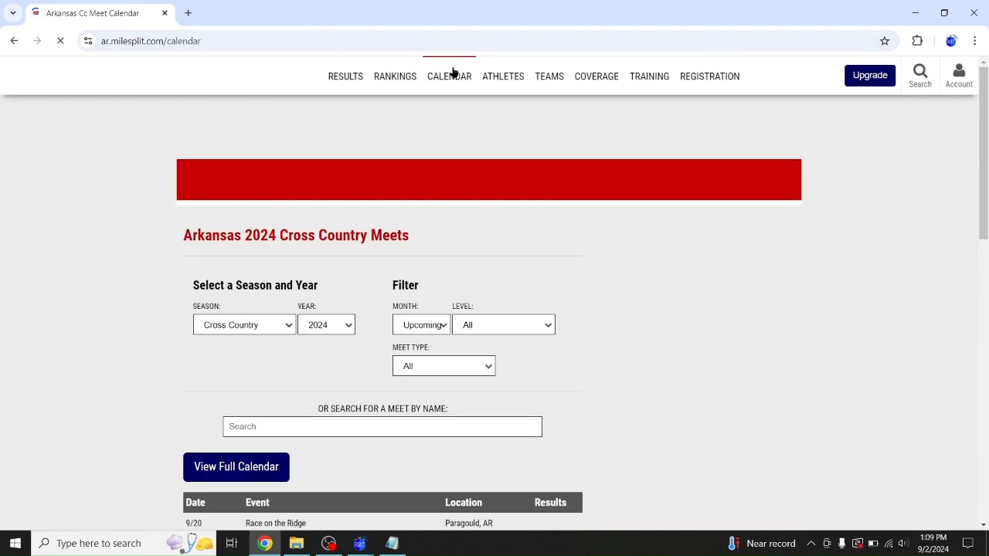
{"action": "scroll", "coordinate": [124, 364], "scroll_direction": "down", "scroll_amount": 3}
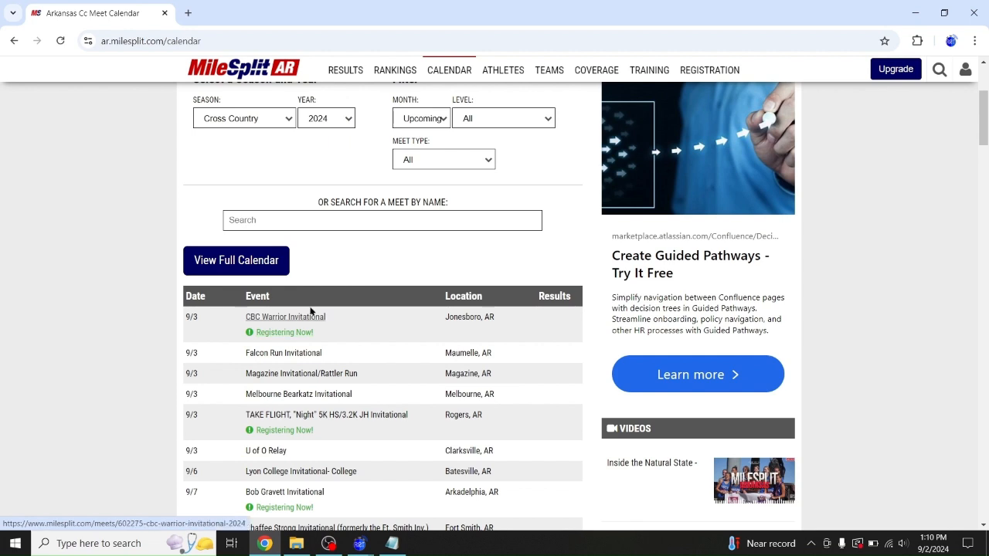
{"action": "left_click", "coordinate": [308, 318]}
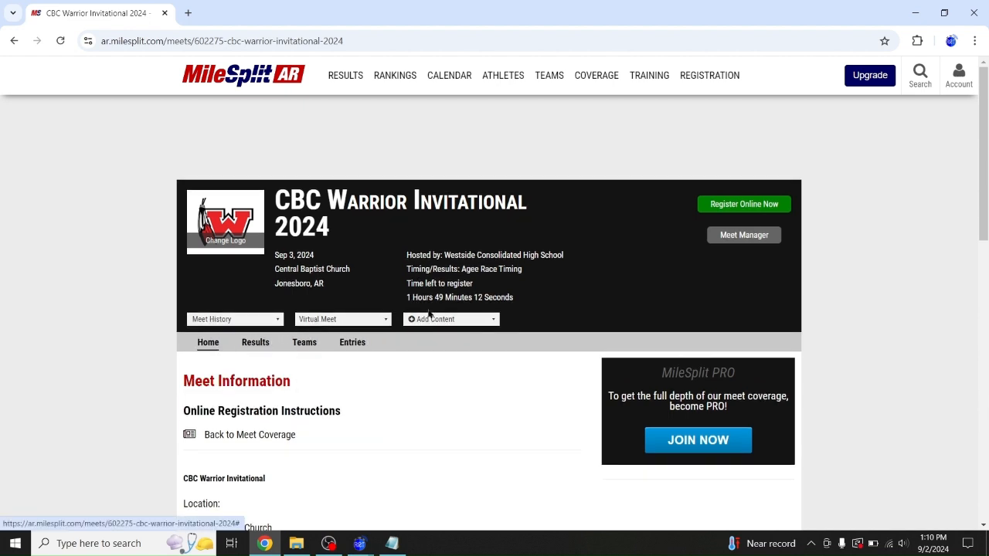
{"action": "left_click", "coordinate": [738, 240]}
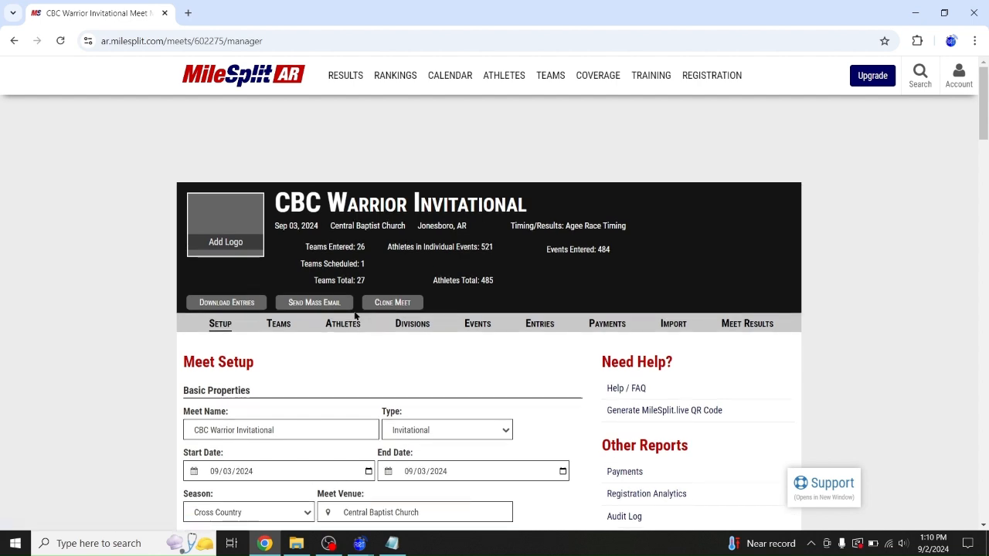
View the meet's Athletes list, then switch to its Entries listed by event
{"action": "left_click", "coordinate": [337, 323]}
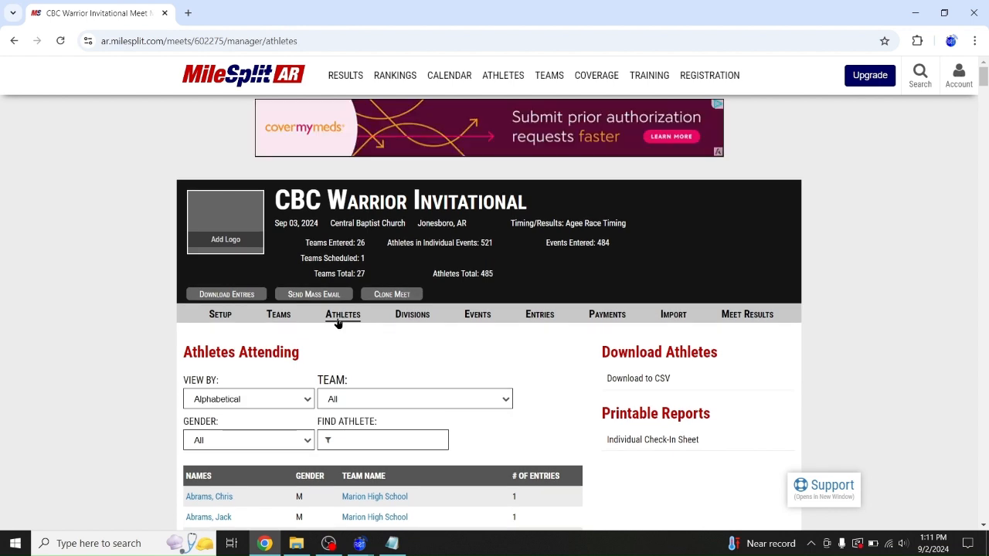
{"action": "left_click", "coordinate": [540, 317]}
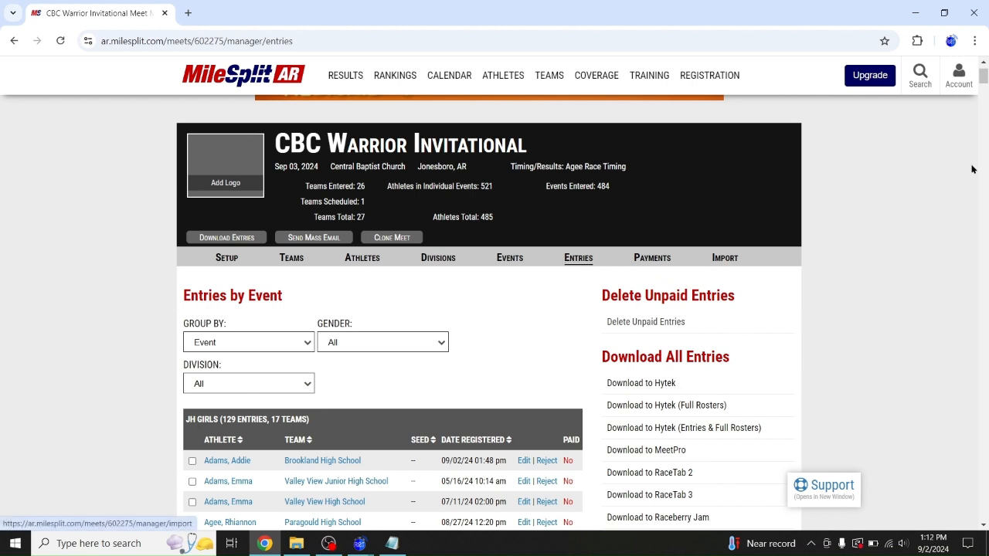
Download all entries to CSV as cbc-warrior-invitational_entriesByEvent (1).csv
{"action": "scroll", "coordinate": [822, 383], "scroll_direction": "down", "scroll_amount": 1}
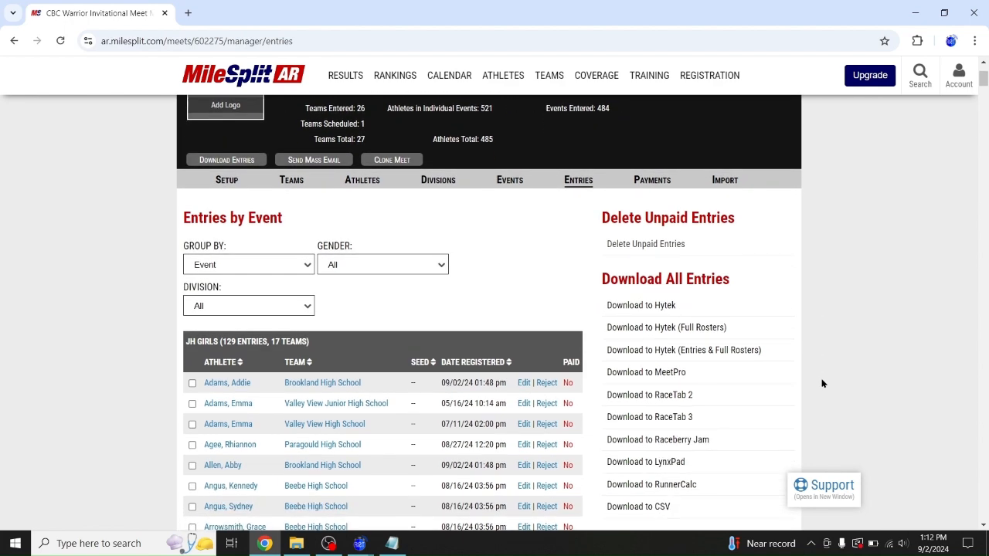
{"action": "scroll", "coordinate": [822, 383], "scroll_direction": "down", "scroll_amount": 1}
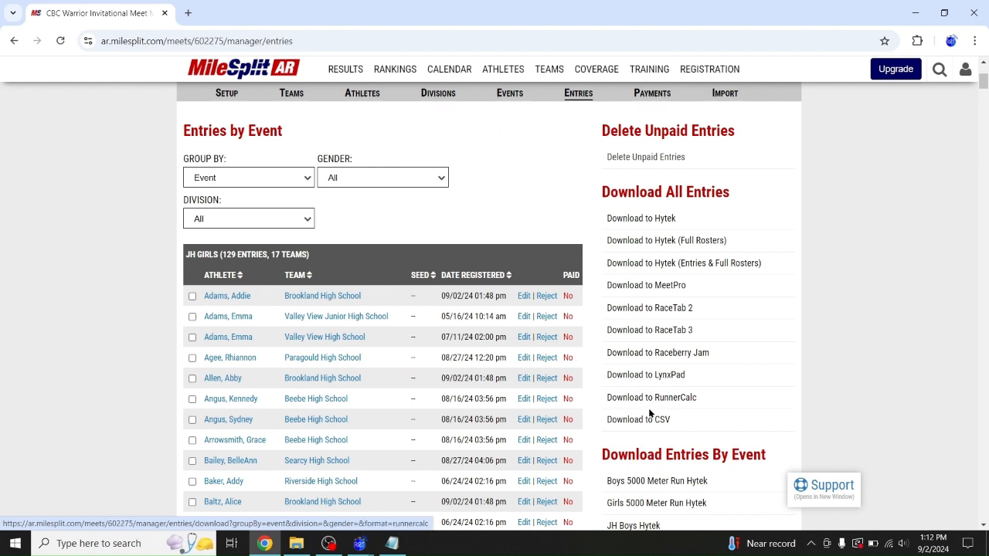
{"action": "left_click", "coordinate": [627, 424]}
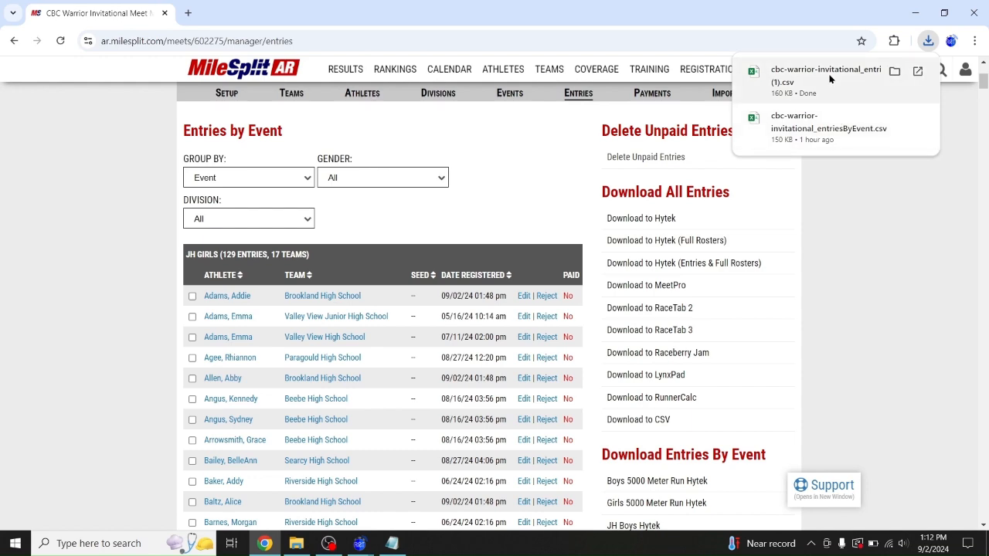
Return to Agee Race Timing, close Options and check the File Version under Help
{"action": "left_click", "coordinate": [915, 13]}
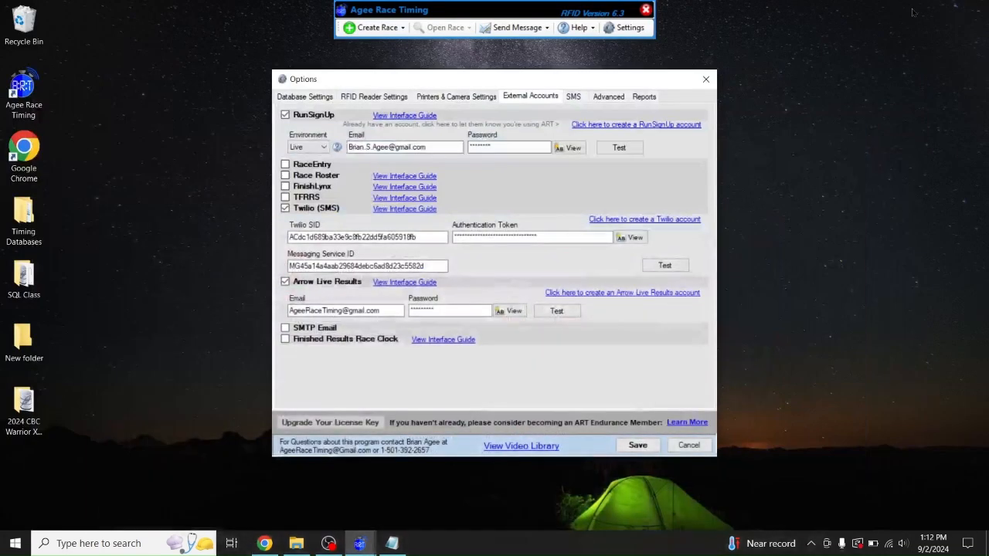
{"action": "left_click", "coordinate": [705, 78]}
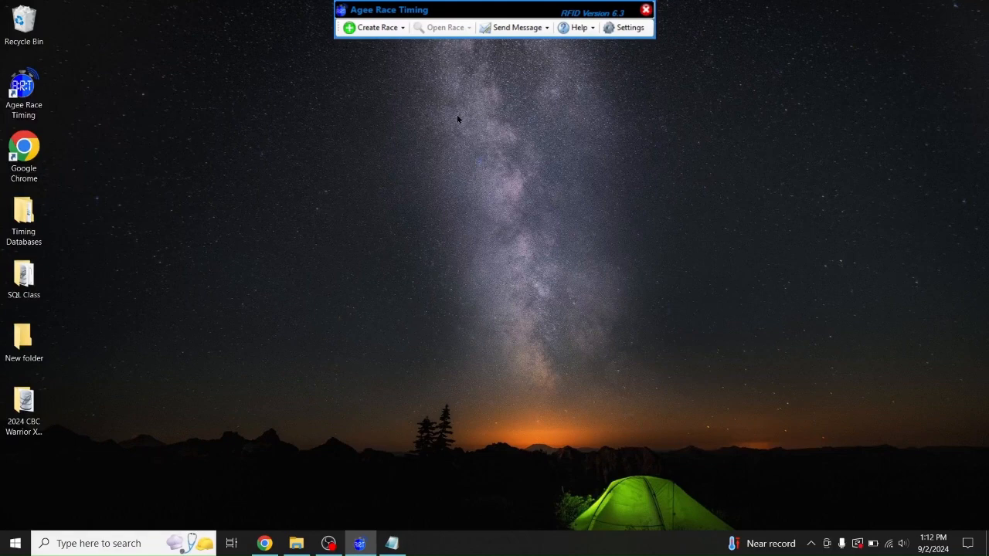
{"action": "left_click", "coordinate": [576, 27]}
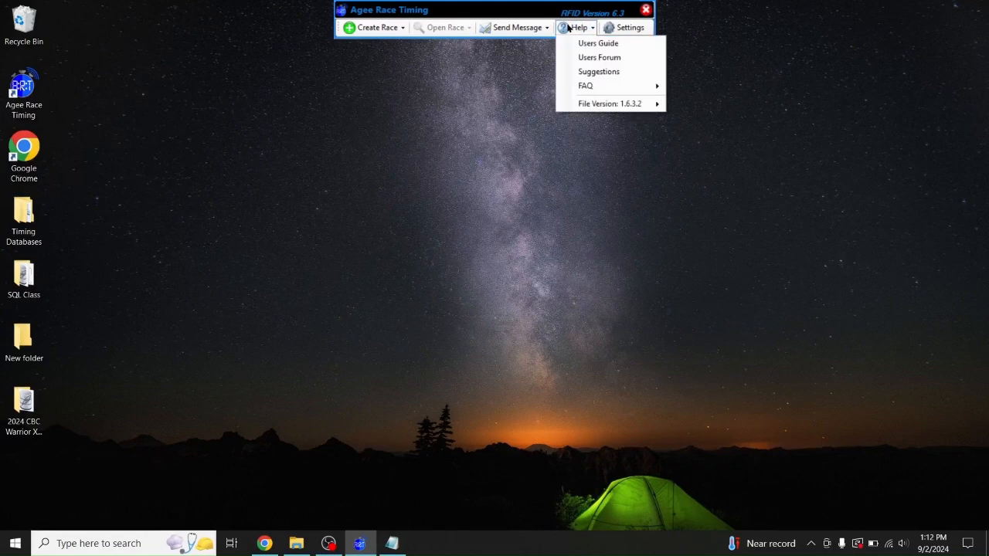
{"action": "mouse_move", "coordinate": [610, 107]}
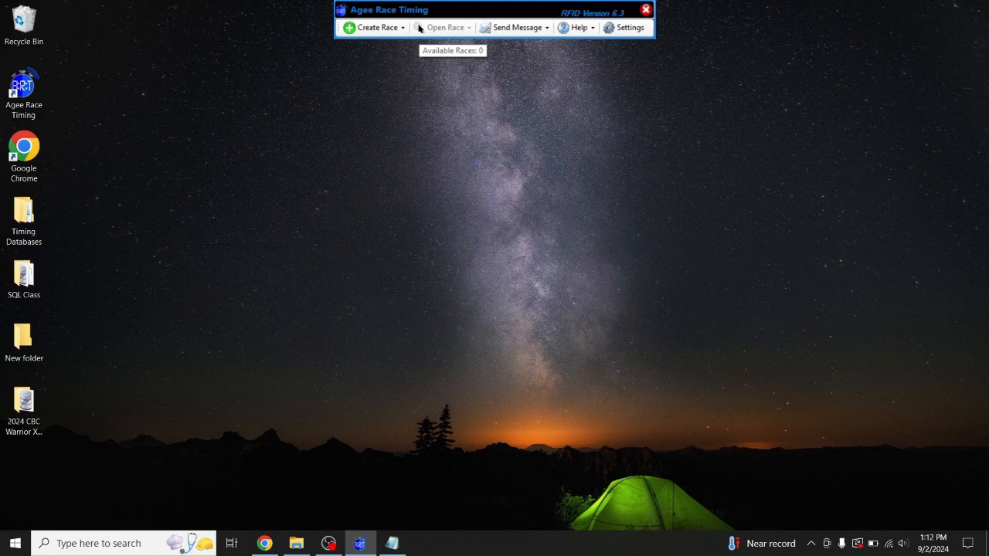
Start creating a race from a delimited file
{"action": "left_click", "coordinate": [378, 30]}
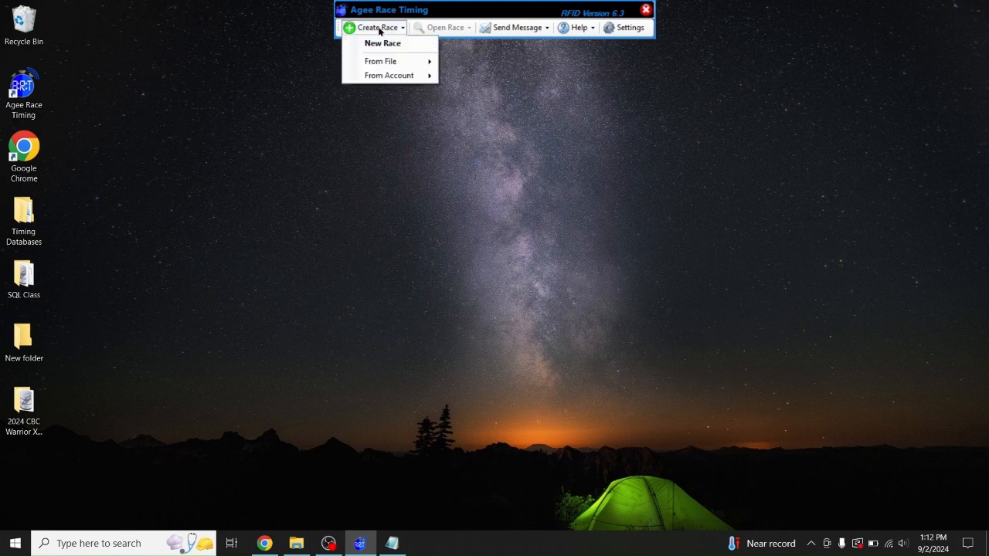
{"action": "mouse_move", "coordinate": [389, 60]}
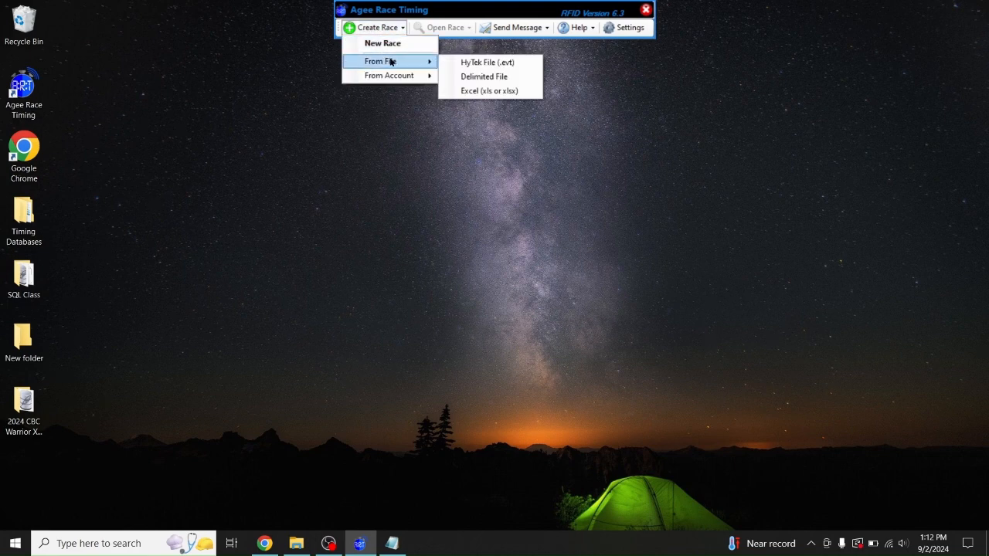
{"action": "left_click", "coordinate": [472, 76]}
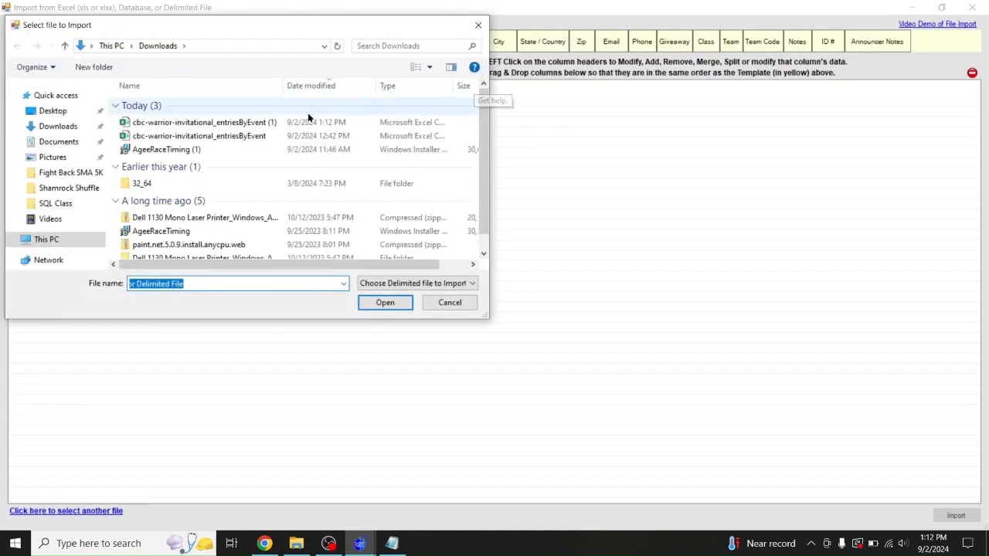
Import the newest entries CSV, confirming the delimiter and using the first row as headers
{"action": "left_click", "coordinate": [239, 126]}
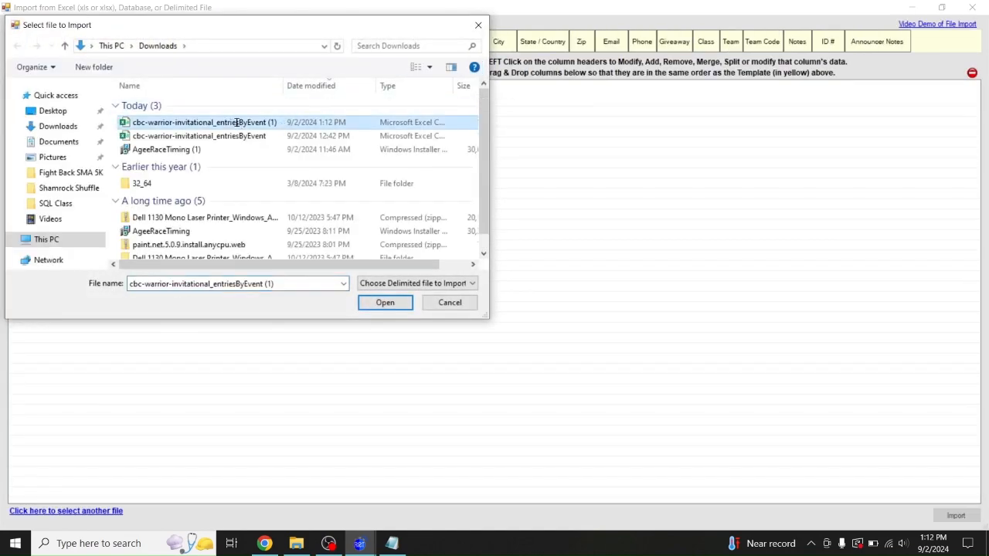
{"action": "left_click", "coordinate": [238, 125]}
{"action": "double_click", "coordinate": [238, 125]}
{"action": "left_click", "coordinate": [190, 141]}
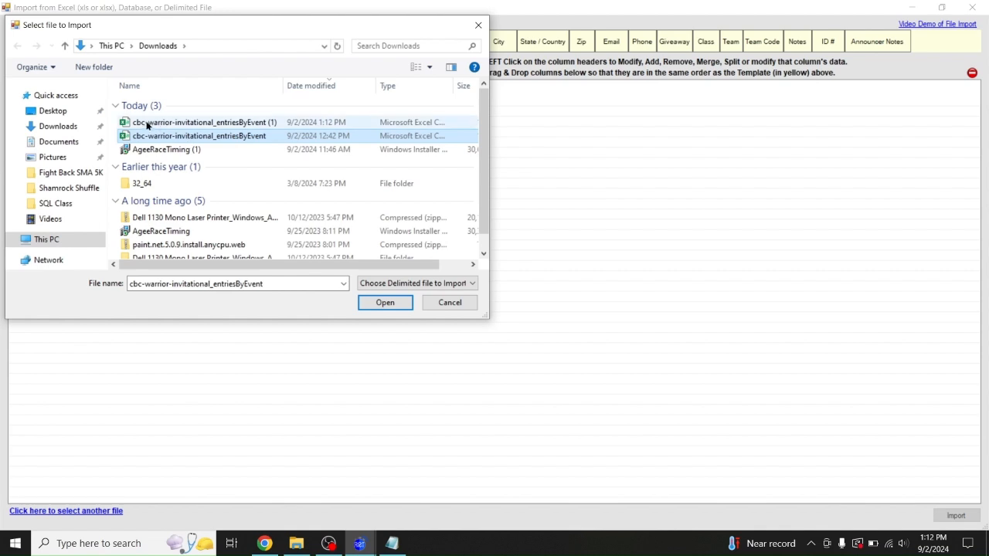
{"action": "double_click", "coordinate": [139, 122]}
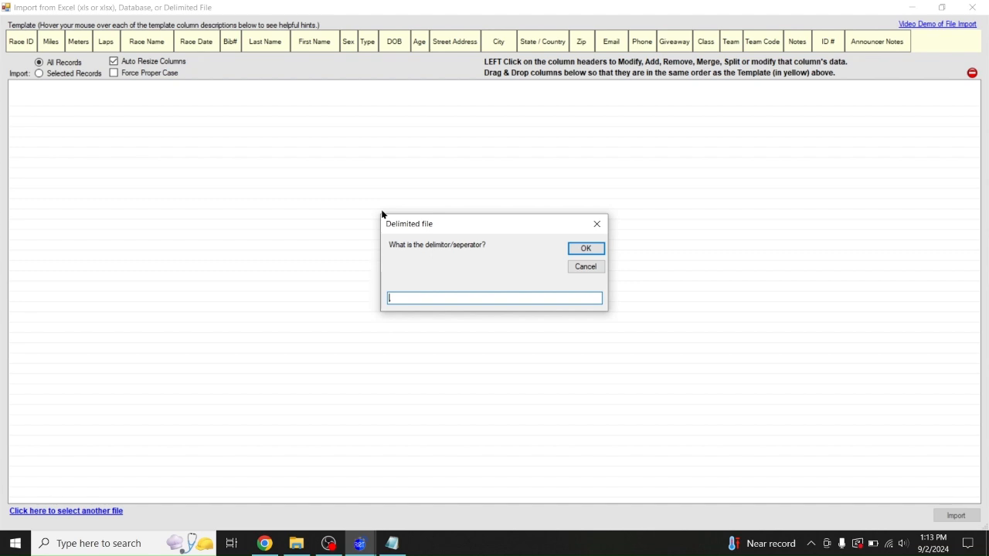
{"action": "left_click", "coordinate": [585, 247]}
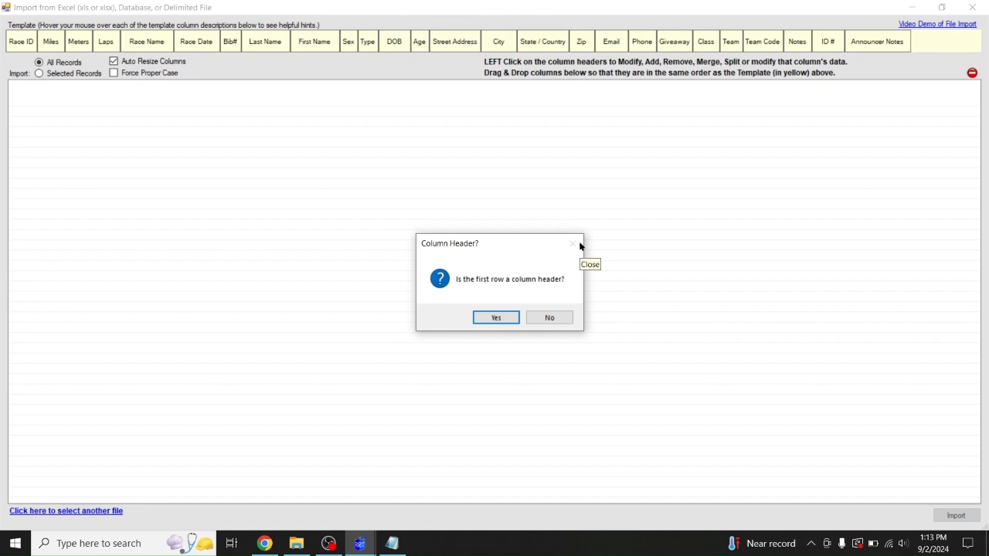
{"action": "left_click", "coordinate": [503, 320]}
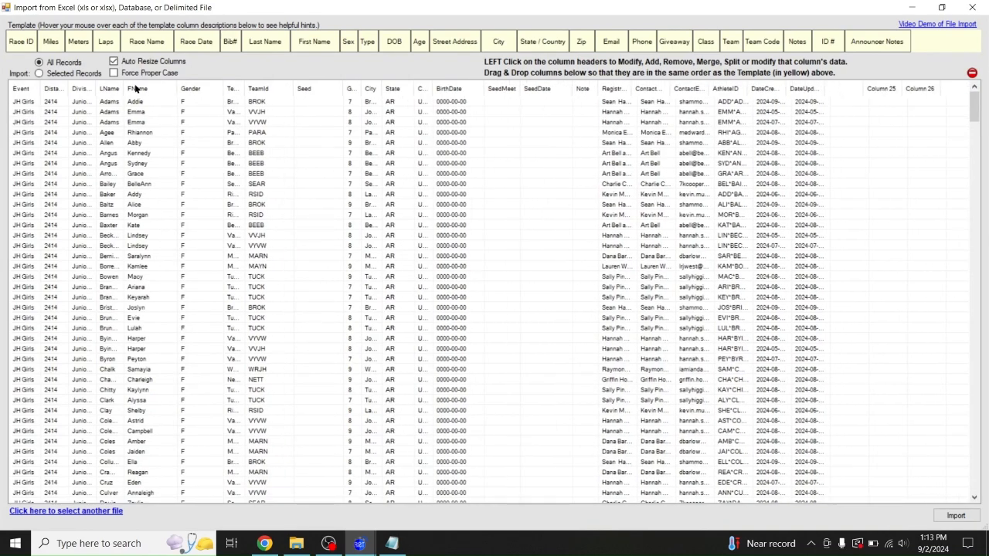
Sort the import grid by LName and widen the Event column
{"action": "left_click", "coordinate": [106, 90]}
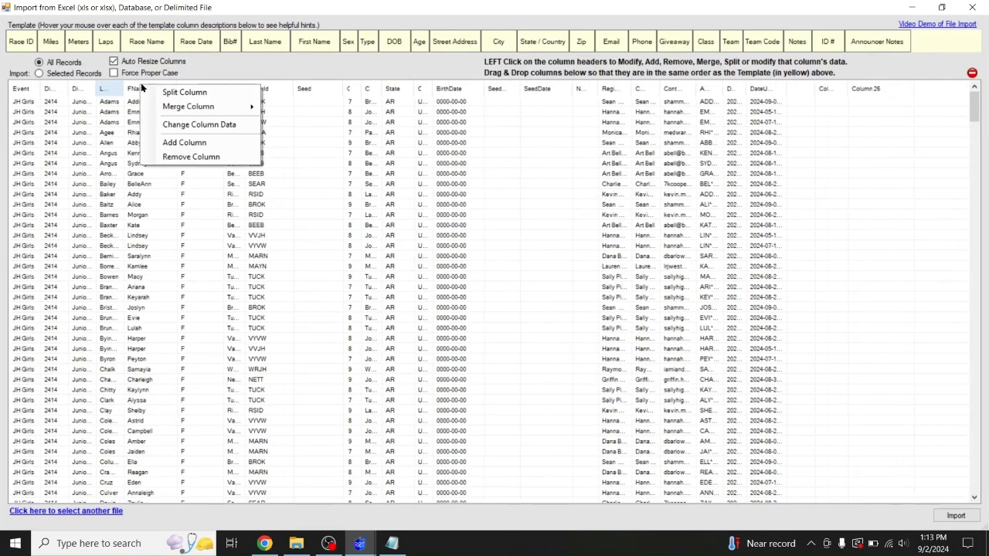
{"action": "left_click", "coordinate": [105, 112]}
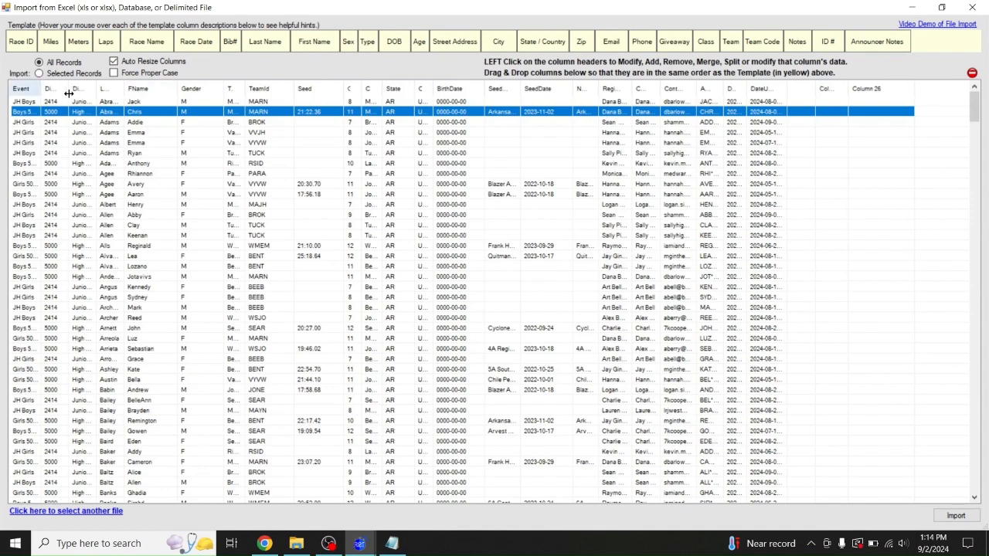
{"action": "left_click_drag", "start_coordinate": [41, 94], "coordinate": [71, 93]}
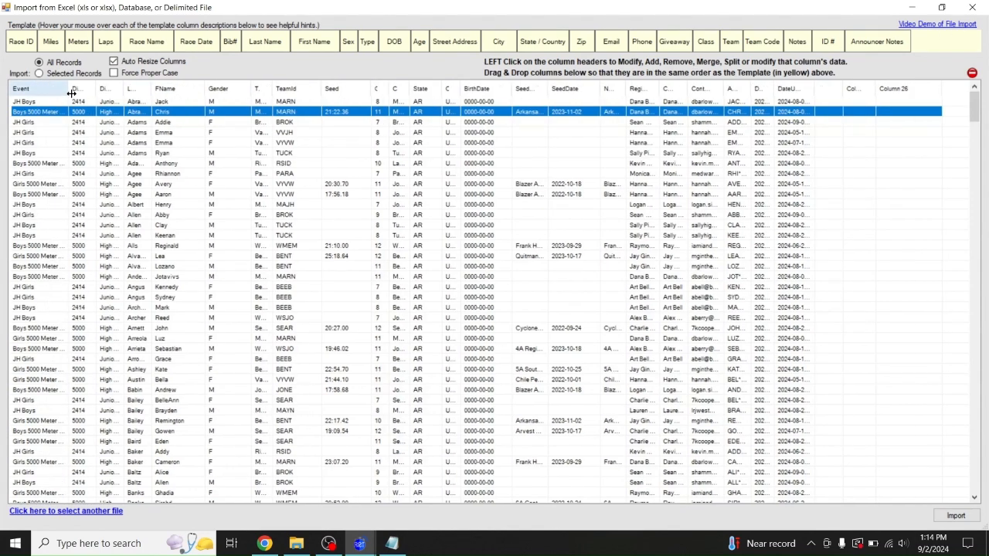
Sort the import grid by Event and adjust the Event column's width
{"action": "left_click", "coordinate": [38, 88]}
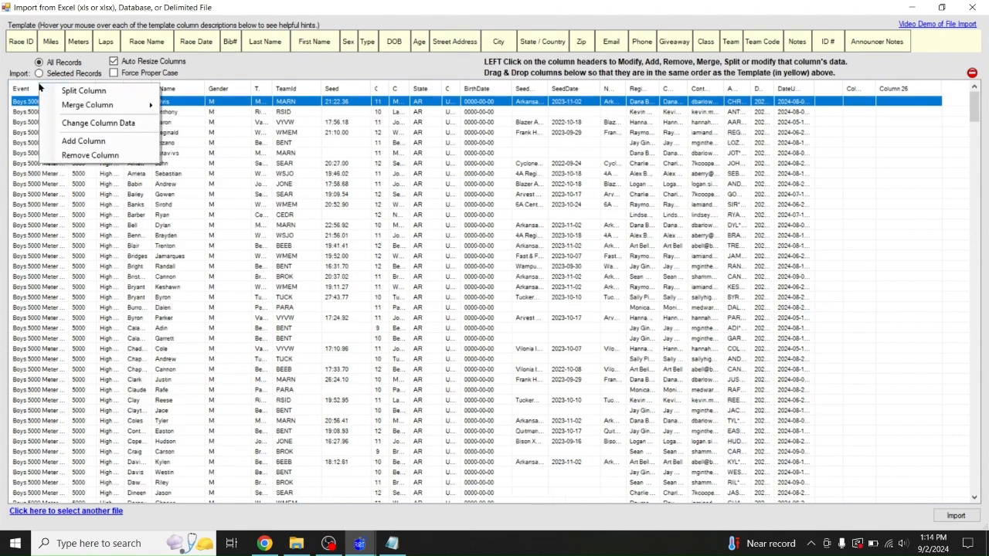
{"action": "left_click", "coordinate": [21, 164]}
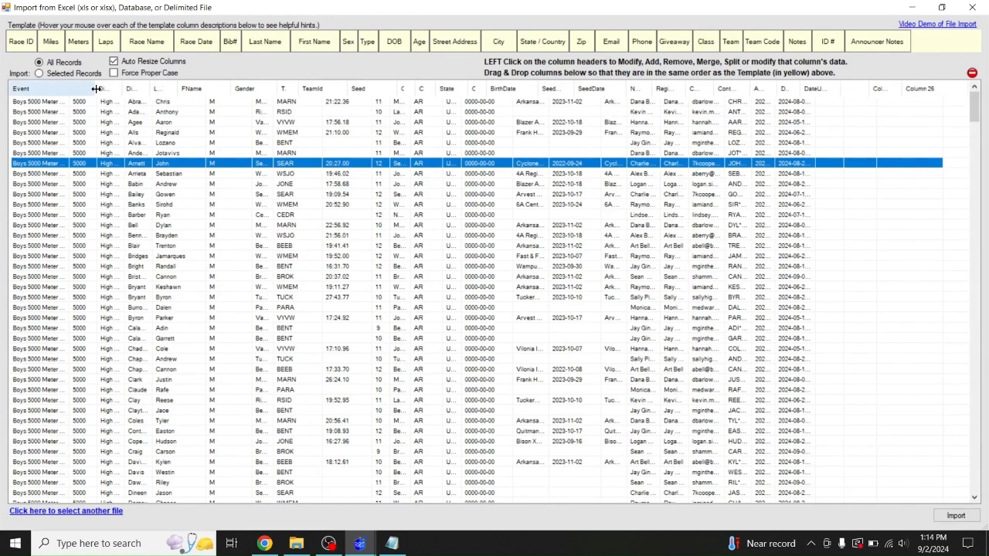
{"action": "left_click_drag", "start_coordinate": [68, 87], "coordinate": [94, 87]}
{"action": "mouse_move", "coordinate": [974, 103]}
{"action": "left_mouse_down"}
{"action": "mouse_move", "coordinate": [945, 267]}
{"action": "mouse_move", "coordinate": [939, 468]}
{"action": "mouse_move", "coordinate": [956, 309]}
{"action": "mouse_move", "coordinate": [973, 271]}
{"action": "mouse_move", "coordinate": [973, 104]}
{"action": "left_mouse_up"}
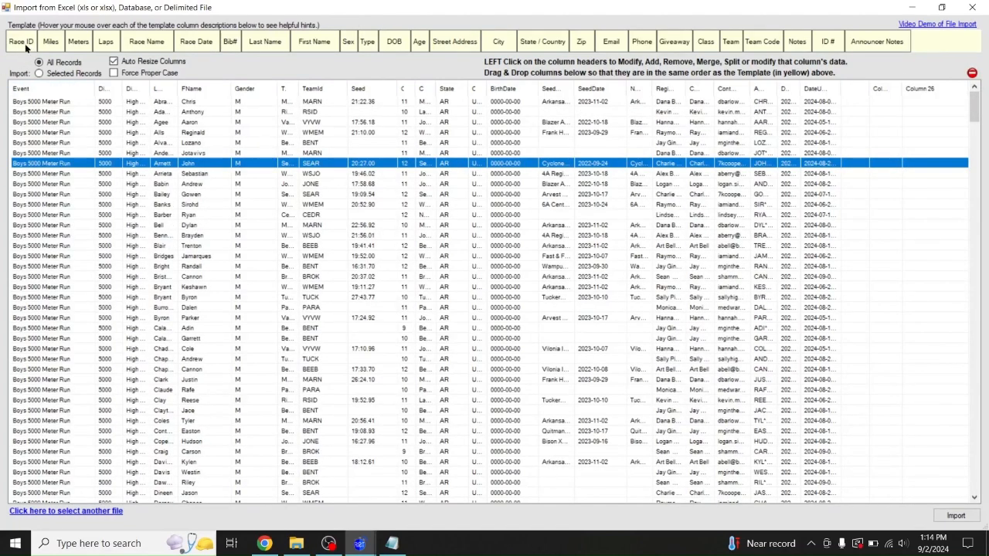
{"action": "left_click_drag", "start_coordinate": [95, 88], "coordinate": [52, 87]}
{"action": "left_click", "coordinate": [26, 102]}
{"action": "left_click", "coordinate": [26, 123]}
{"action": "left_click", "coordinate": [26, 154]}
{"action": "left_click", "coordinate": [27, 196]}
{"action": "left_click", "coordinate": [28, 257]}
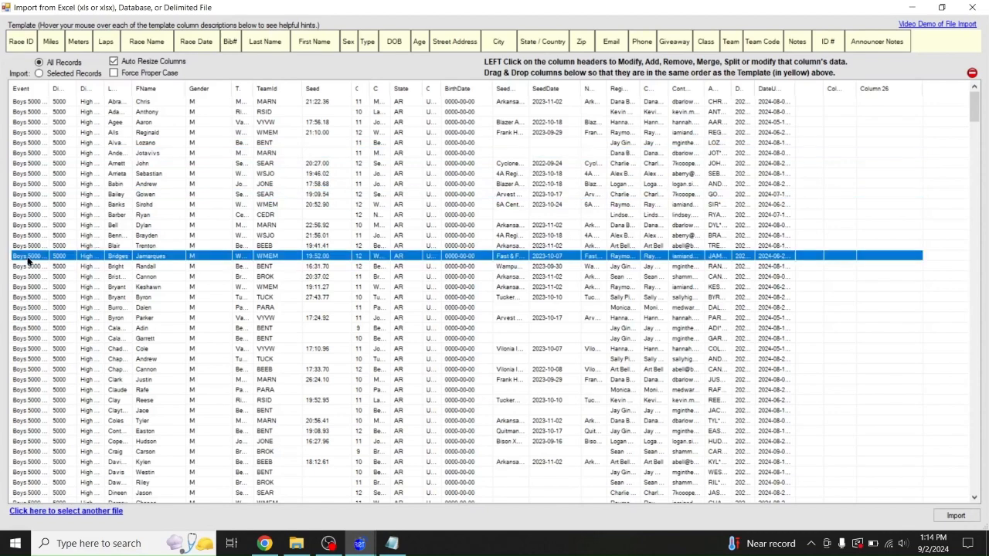
{"action": "left_click", "coordinate": [31, 319]}
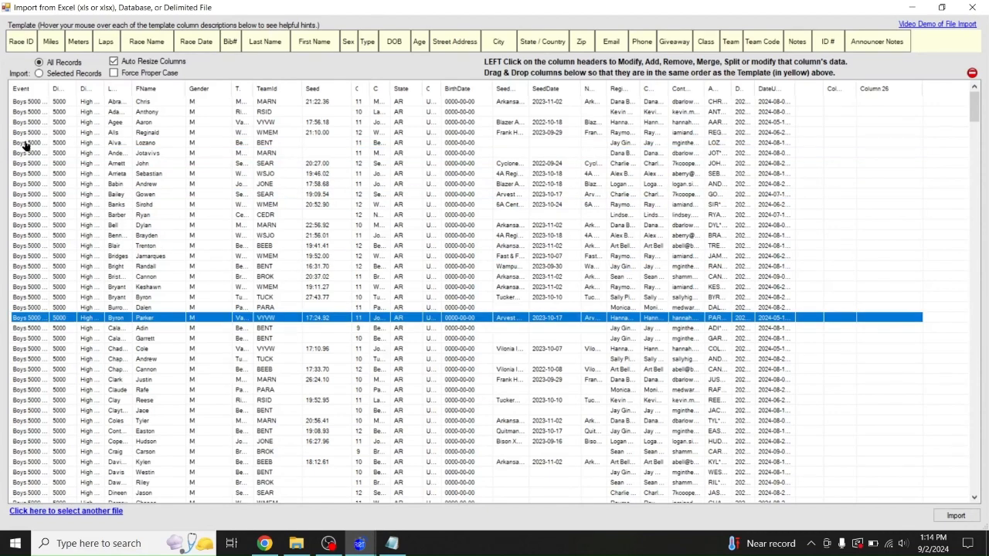
Narrow the Event column, then insert an empty column right after it
{"action": "left_click_drag", "start_coordinate": [48, 90], "coordinate": [39, 89]}
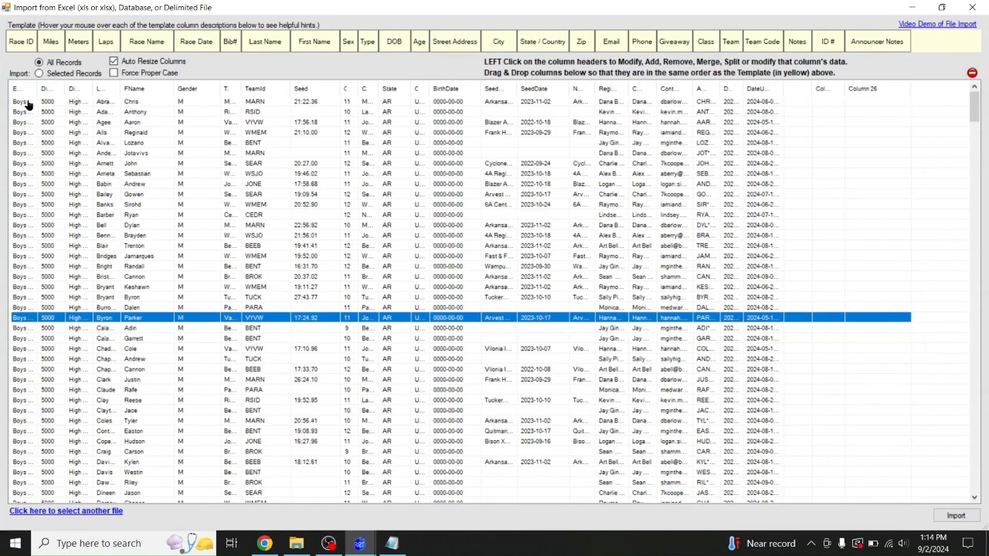
{"action": "double_click", "coordinate": [40, 85]}
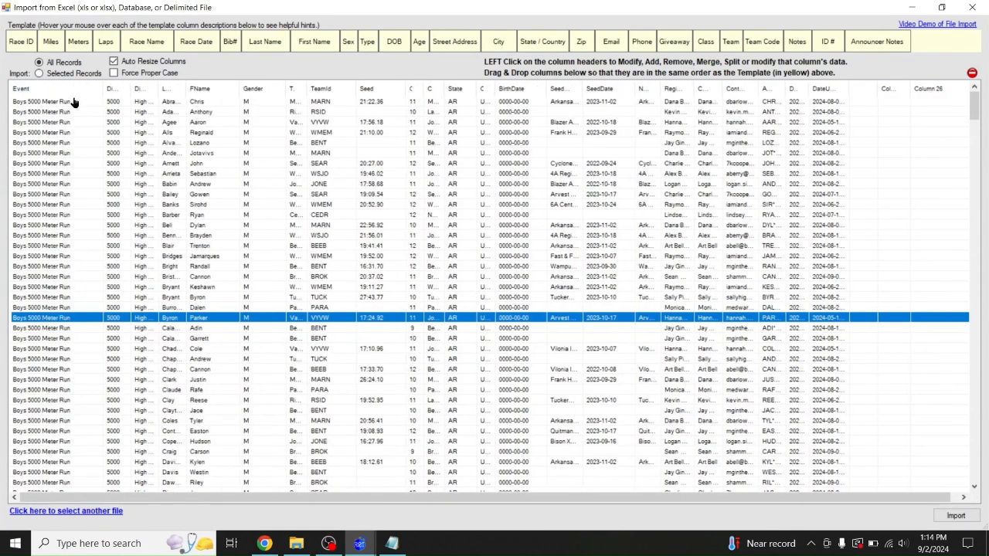
{"action": "left_click", "coordinate": [41, 124]}
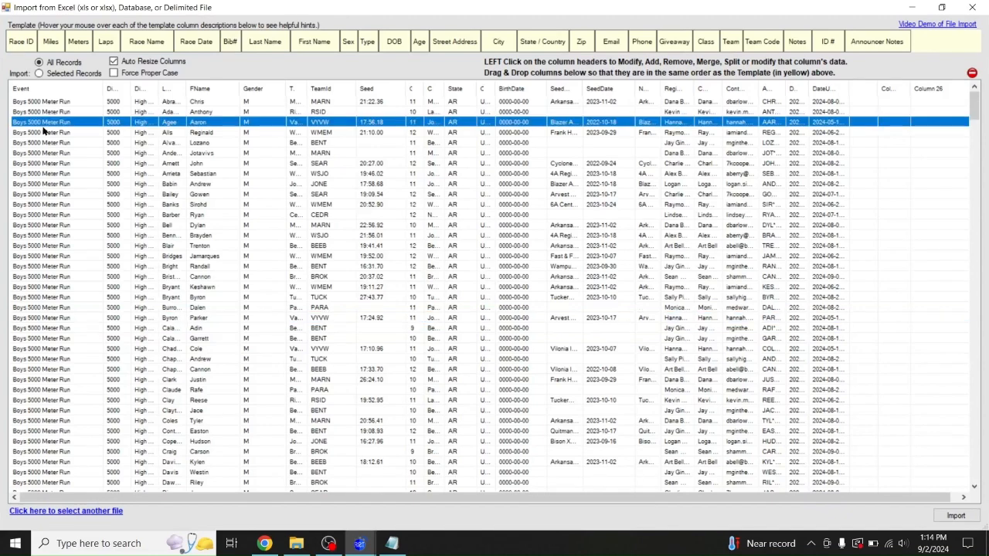
{"action": "left_click", "coordinate": [39, 164]}
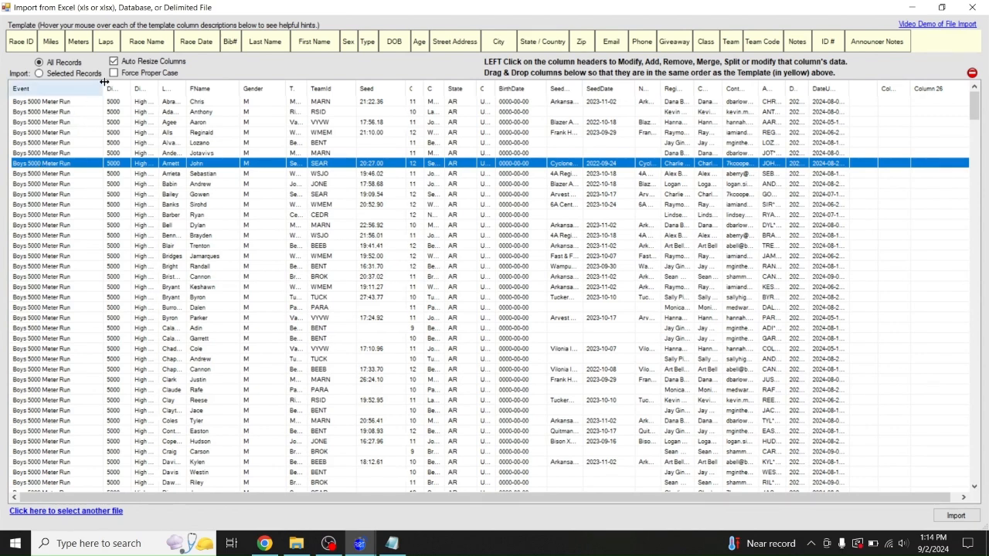
{"action": "left_click_drag", "start_coordinate": [105, 88], "coordinate": [38, 99]}
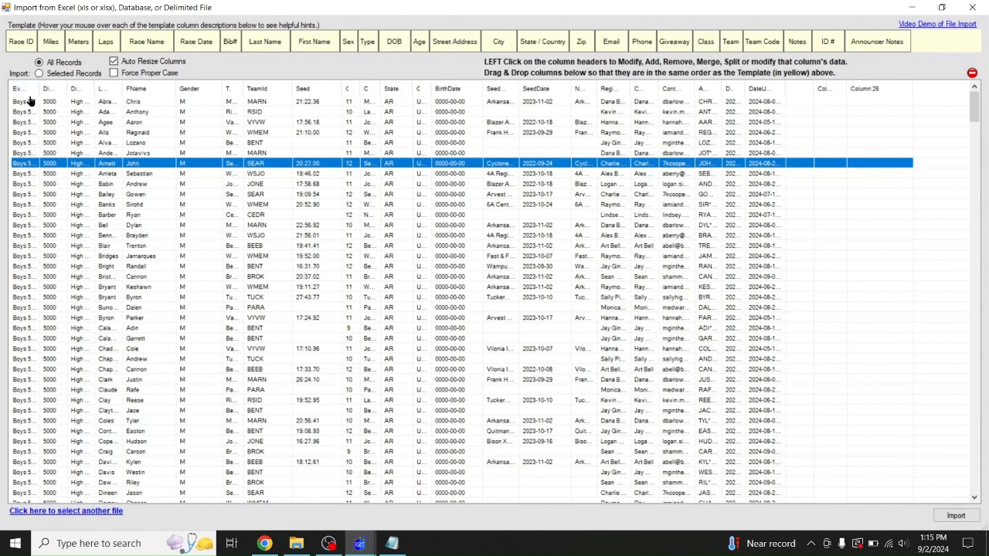
{"action": "mouse_move", "coordinate": [40, 89]}
{"action": "left_mouse_down"}
{"action": "mouse_move", "coordinate": [75, 91]}
{"action": "mouse_move", "coordinate": [37, 94]}
{"action": "left_mouse_up"}
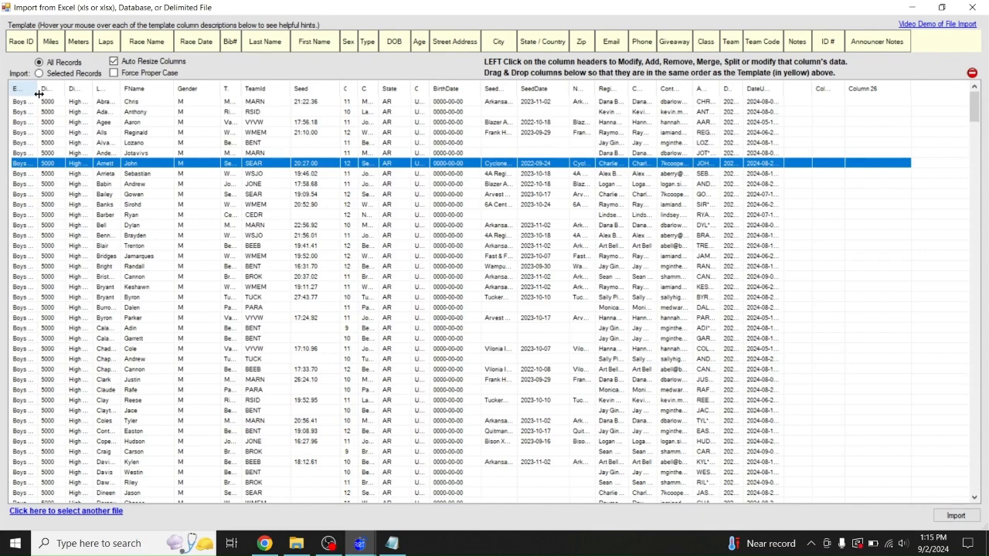
{"action": "left_click", "coordinate": [28, 89]}
{"action": "left_click", "coordinate": [48, 145]}
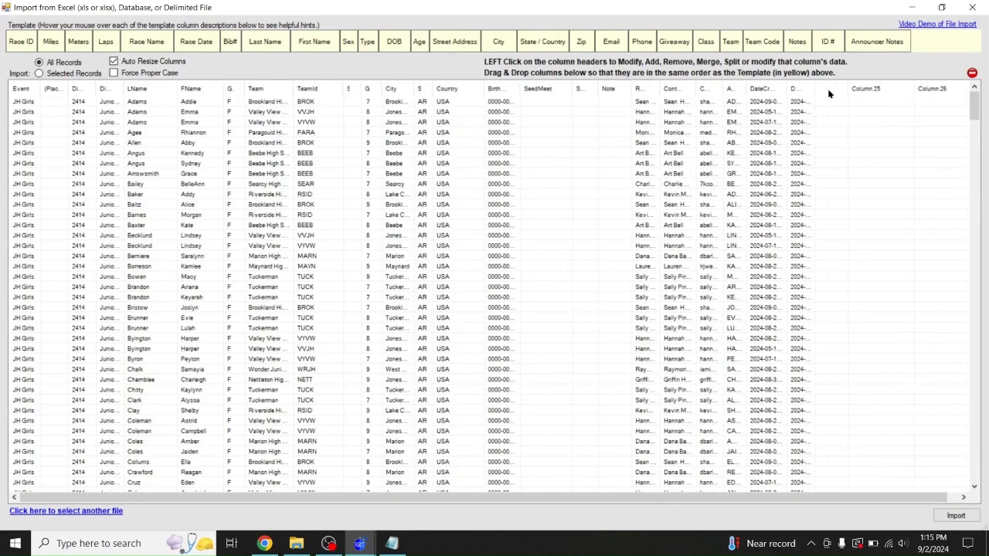
Turn off Auto Resize Columns and widen the Distance, Team and Gender columns
{"action": "left_click", "coordinate": [122, 63]}
{"action": "left_click_drag", "start_coordinate": [98, 88], "coordinate": [155, 88]}
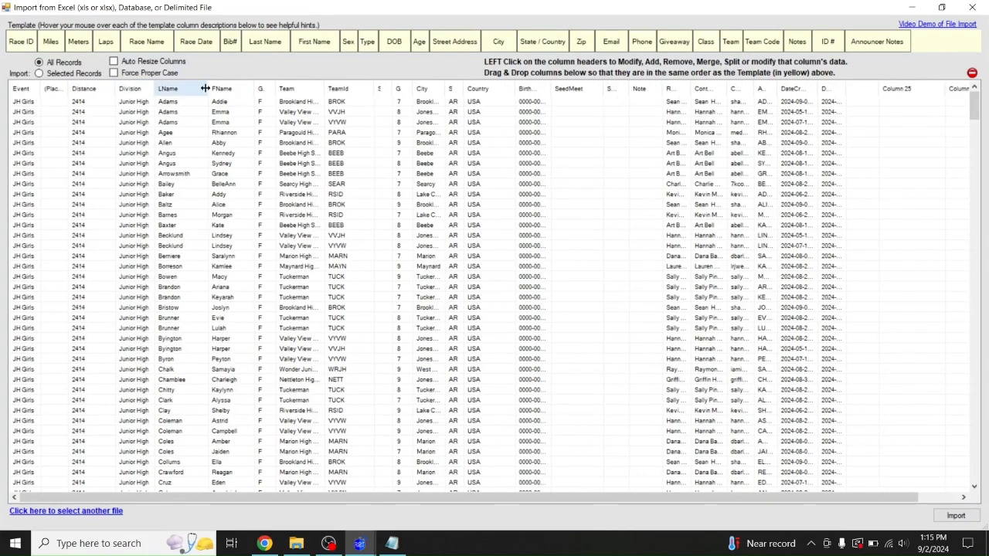
{"action": "double_click", "coordinate": [323, 89]}
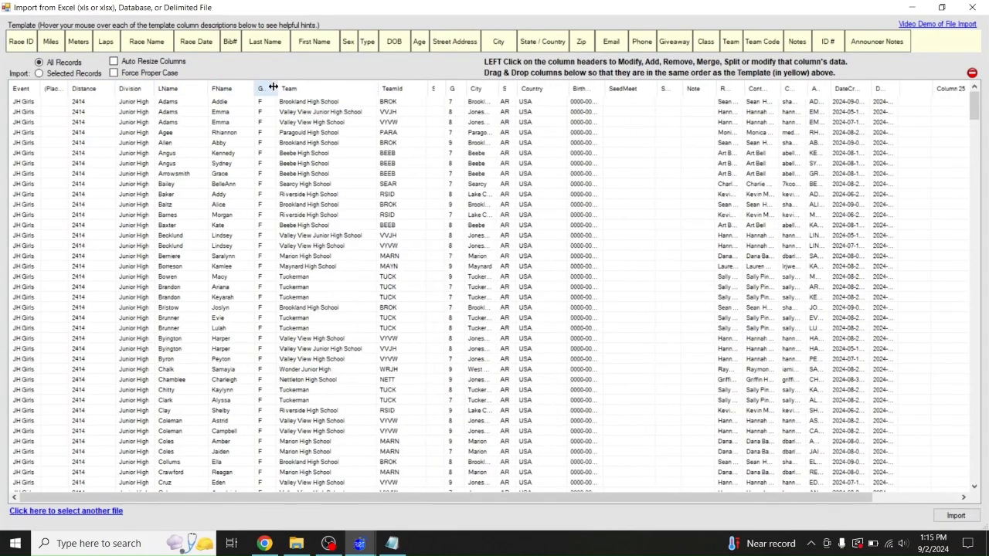
{"action": "double_click", "coordinate": [279, 87]}
{"action": "double_click", "coordinate": [276, 80]}
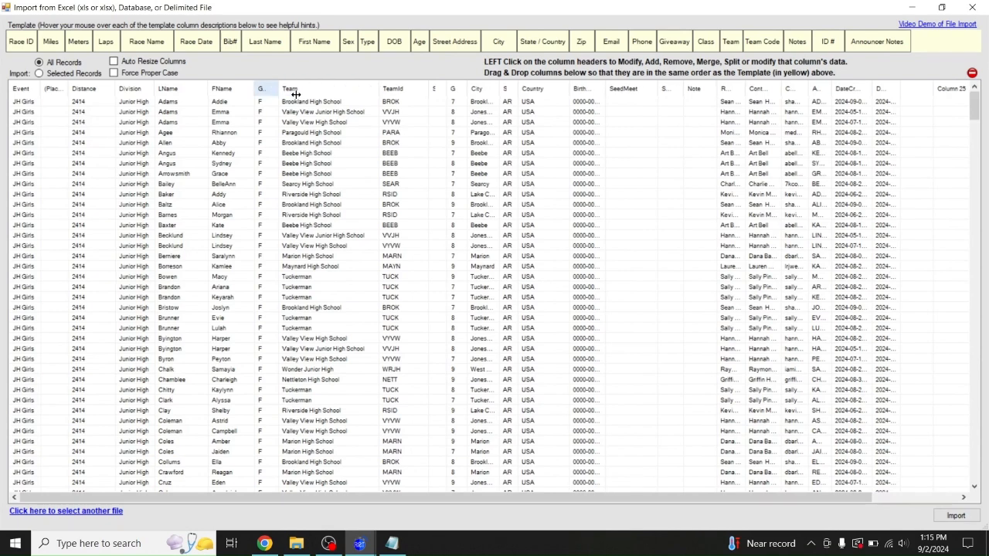
Autofit the Grade, City, State, BirthDate, Registrant, ContactName and contact e-mail columns
{"action": "double_click", "coordinate": [478, 89]}
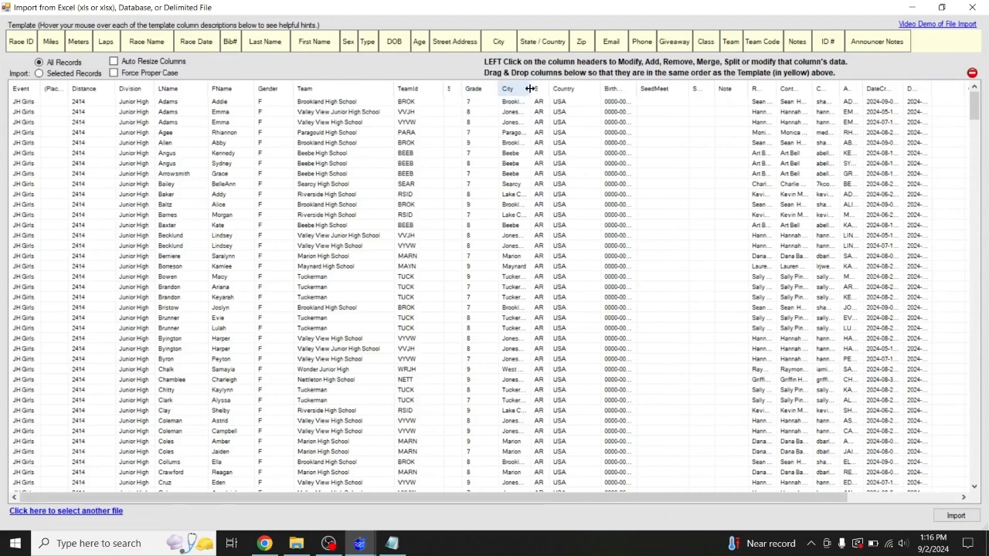
{"action": "double_click", "coordinate": [532, 86]}
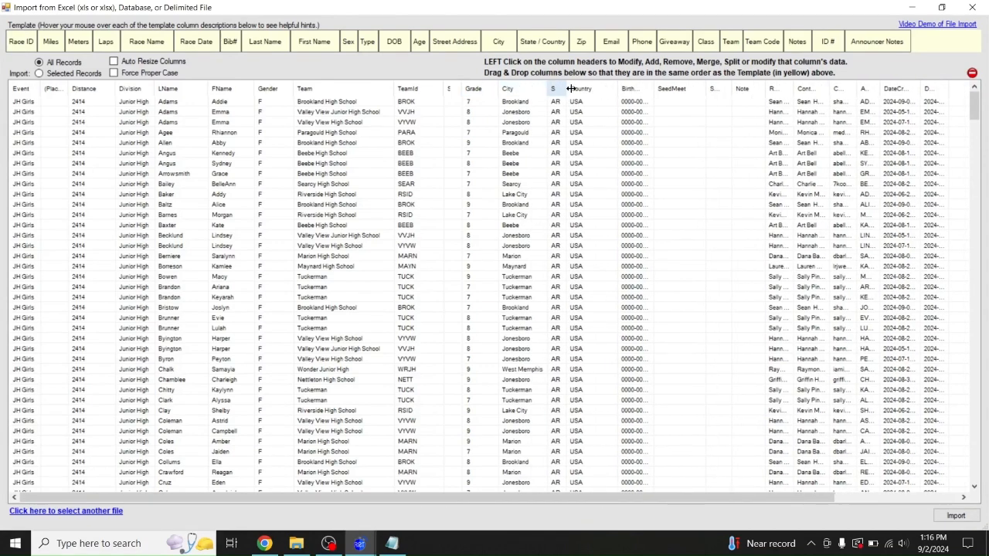
{"action": "double_click", "coordinate": [570, 86]}
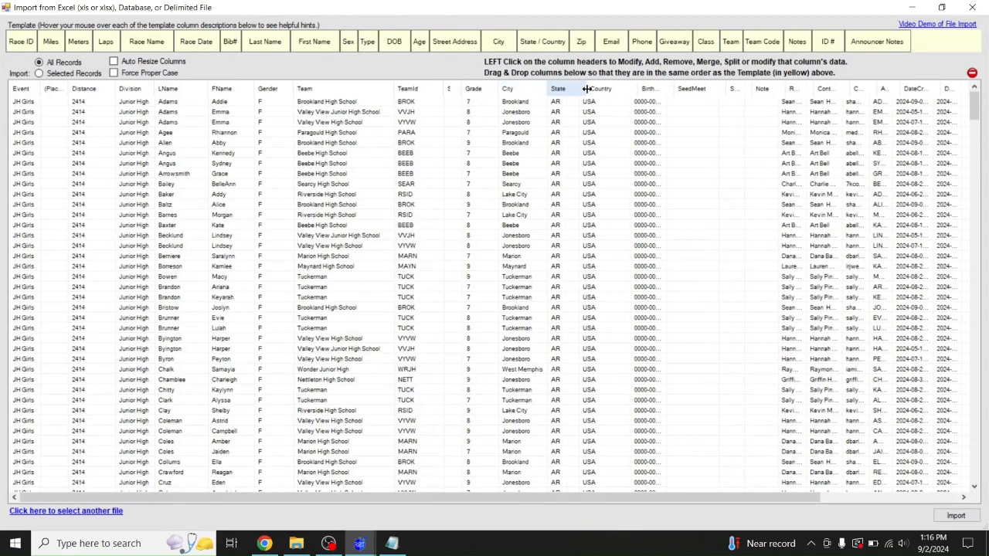
{"action": "double_click", "coordinate": [671, 82]}
{"action": "double_click", "coordinate": [827, 91]}
{"action": "double_click", "coordinate": [888, 87]}
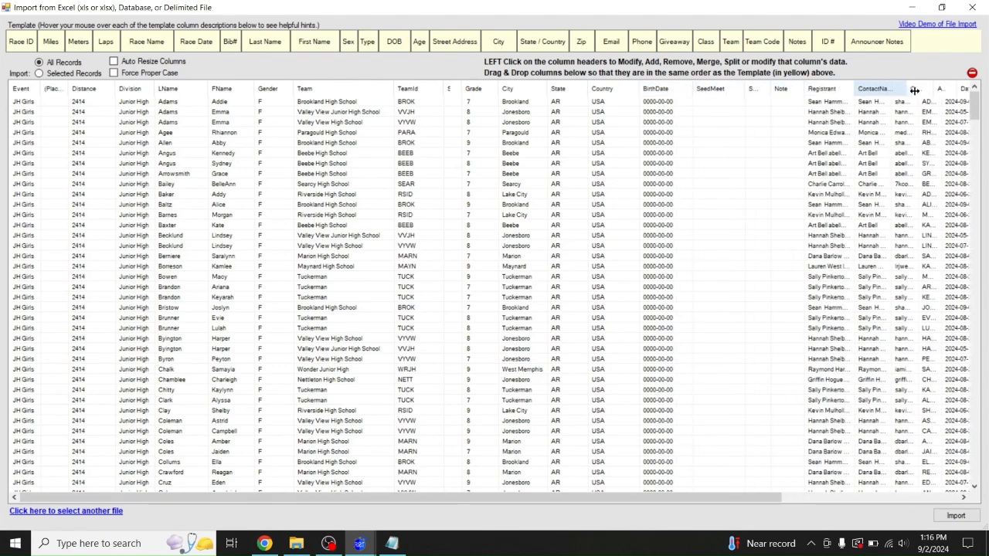
{"action": "double_click", "coordinate": [964, 93]}
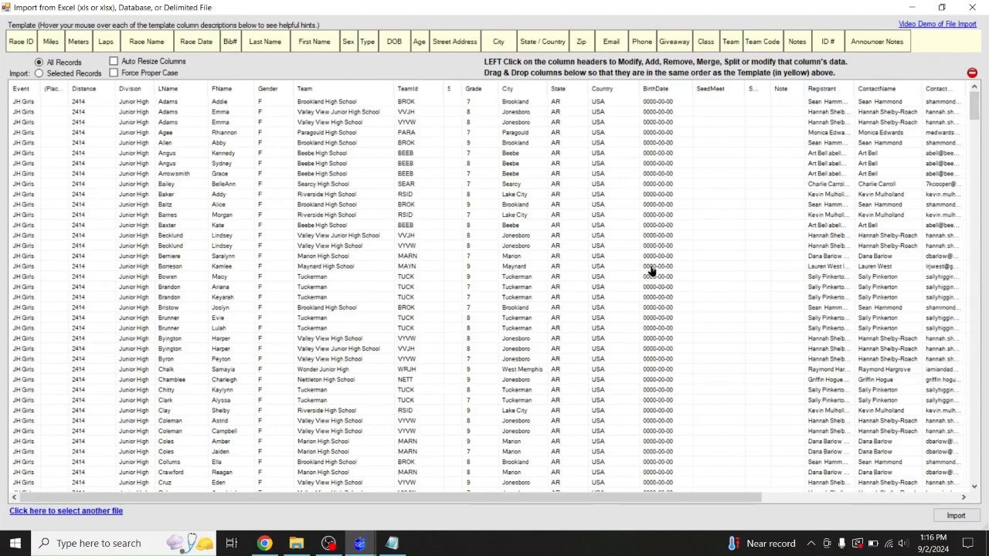
Remove the BirthDate, SeedMeet, SeedDate and Country columns from the import grid
{"action": "left_click", "coordinate": [657, 91]}
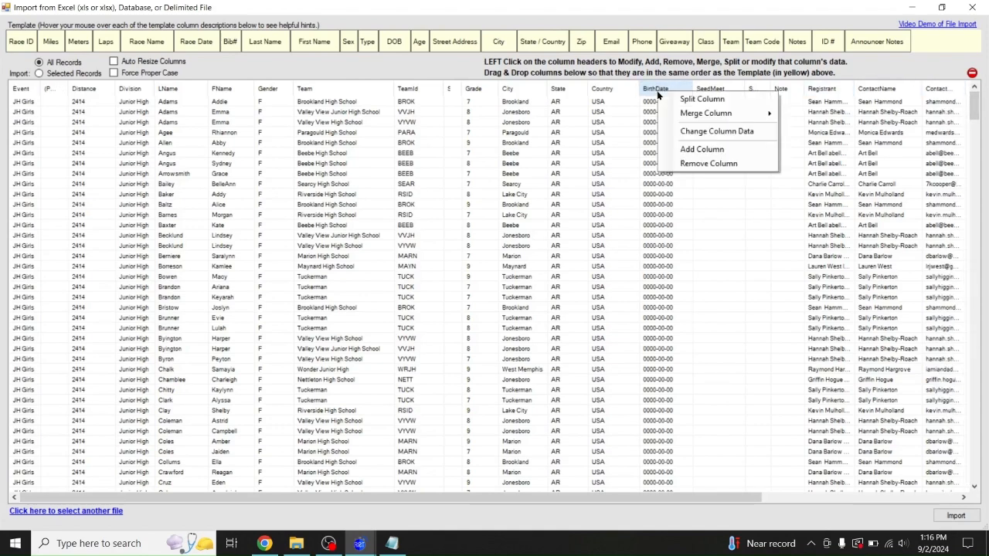
{"action": "left_click", "coordinate": [683, 164]}
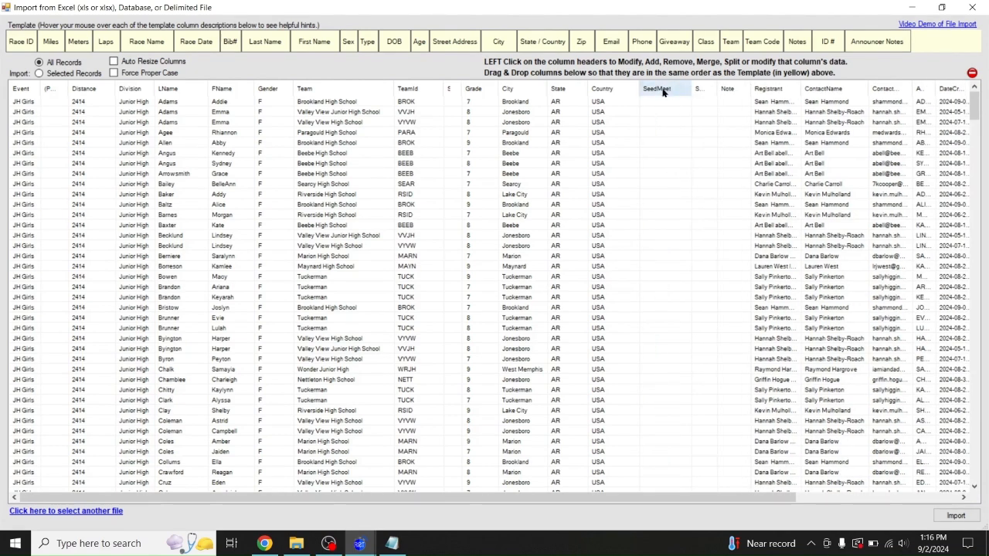
{"action": "left_click", "coordinate": [663, 91]}
{"action": "left_click", "coordinate": [687, 162]}
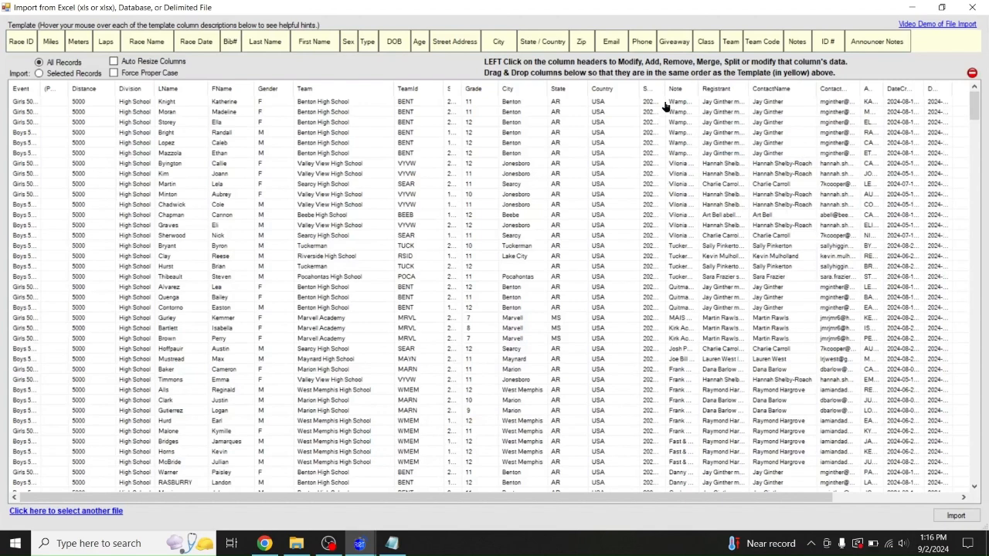
{"action": "left_click_drag", "start_coordinate": [667, 85], "coordinate": [700, 93]}
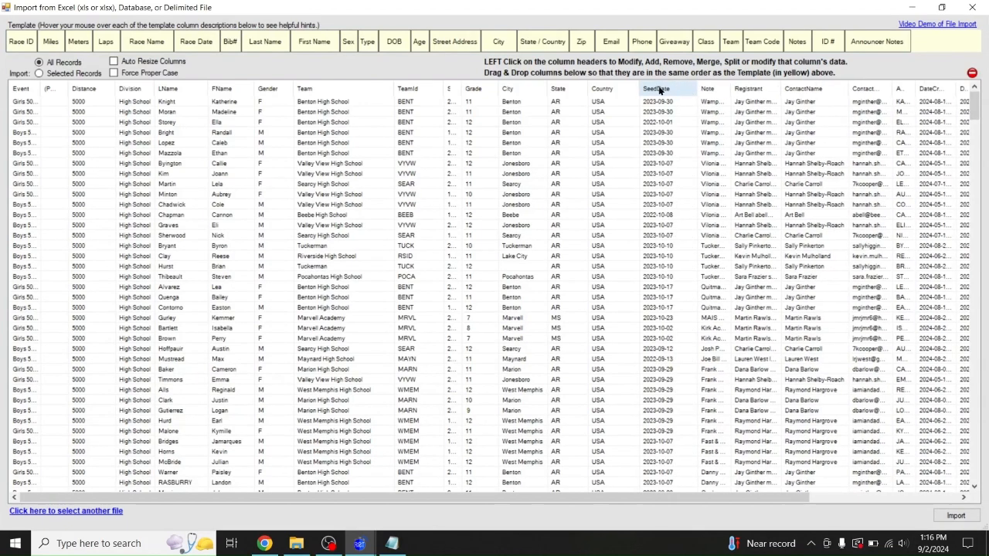
{"action": "left_click", "coordinate": [659, 90]}
{"action": "left_click", "coordinate": [685, 159]}
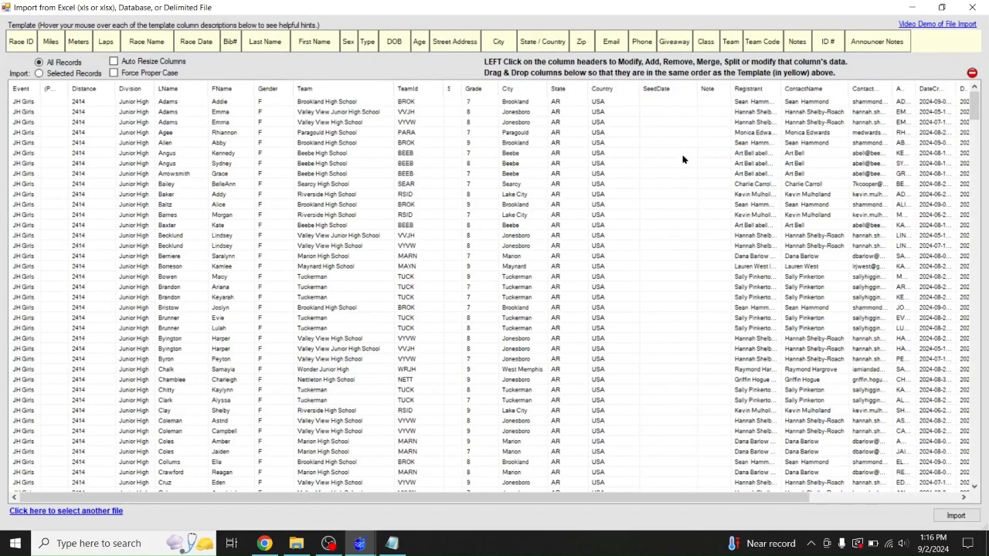
{"action": "left_click", "coordinate": [601, 92]}
{"action": "left_click", "coordinate": [626, 160]}
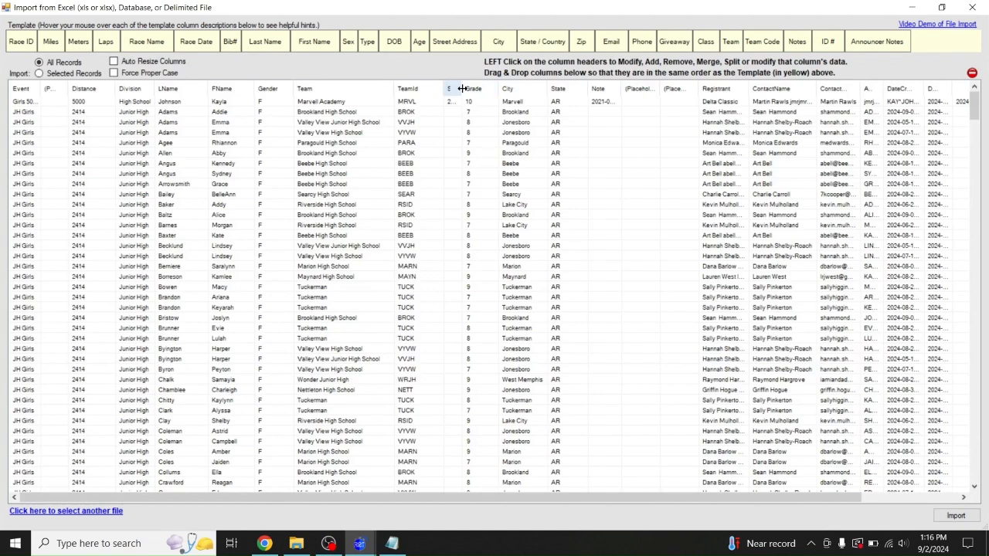
Remove the Seed column after sorting by it, and widen ContactEmail to show full addresses
{"action": "left_click_drag", "start_coordinate": [461, 89], "coordinate": [495, 94]}
{"action": "left_click", "coordinate": [461, 89]}
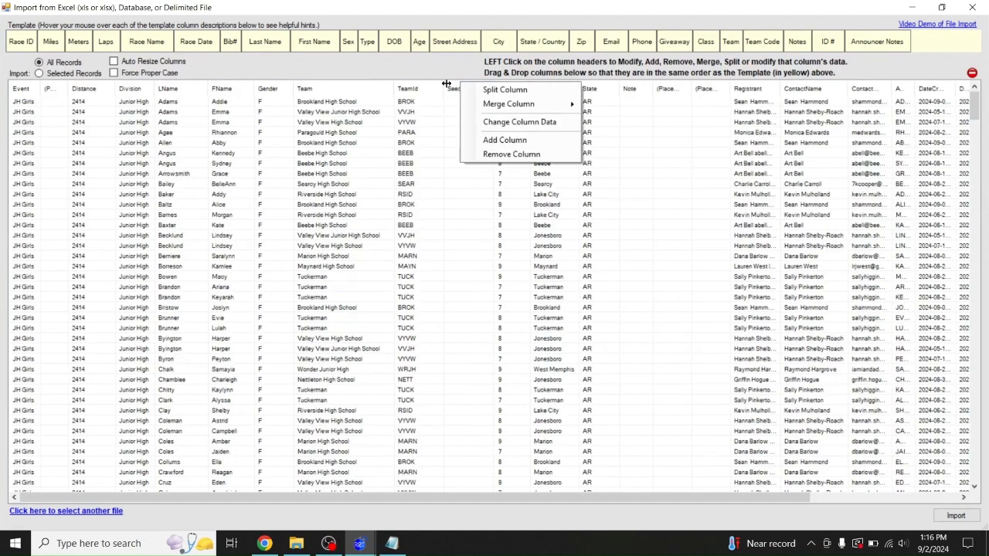
{"action": "left_click", "coordinate": [412, 123]}
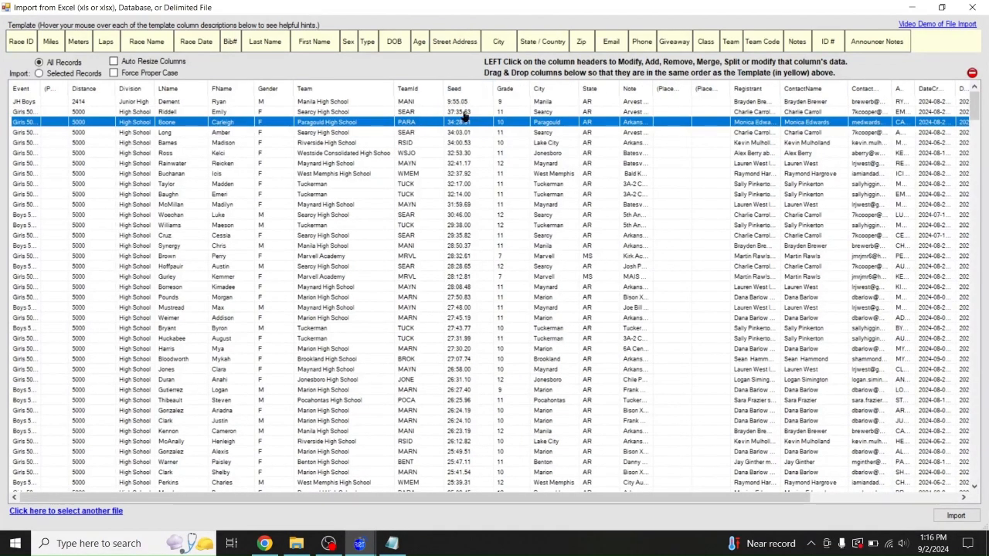
{"action": "left_click", "coordinate": [458, 102]}
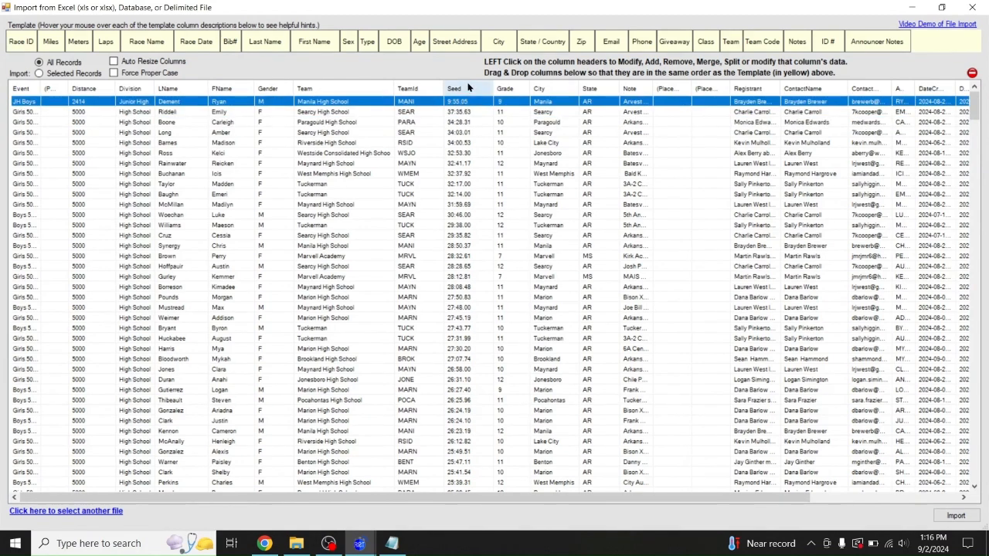
{"action": "left_click", "coordinate": [468, 88]}
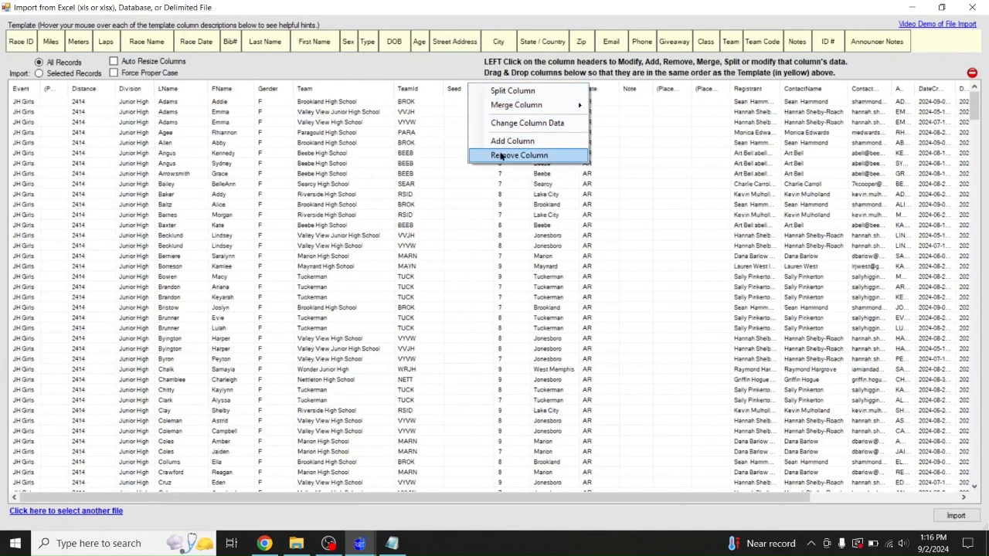
{"action": "left_click", "coordinate": [499, 155]}
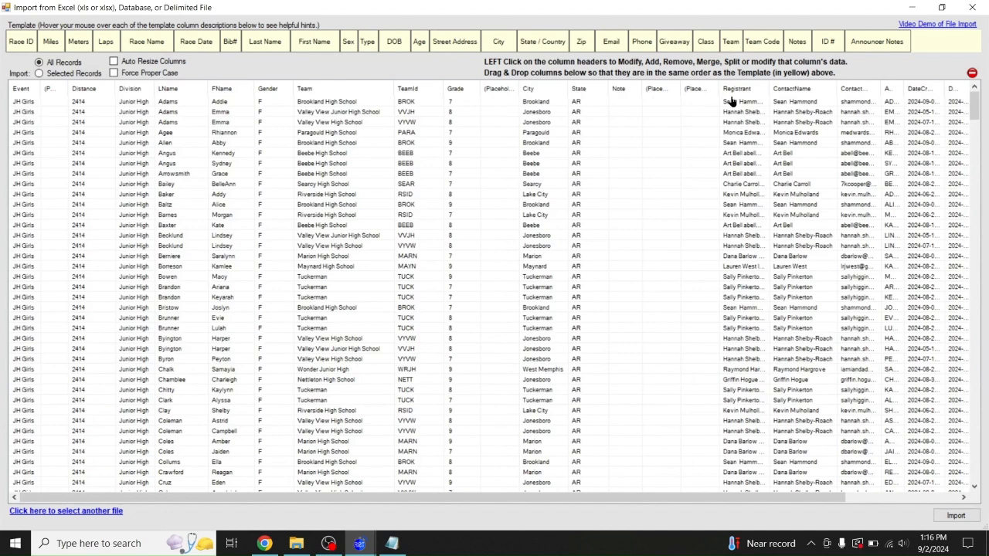
{"action": "left_click_drag", "start_coordinate": [881, 88], "coordinate": [966, 91]}
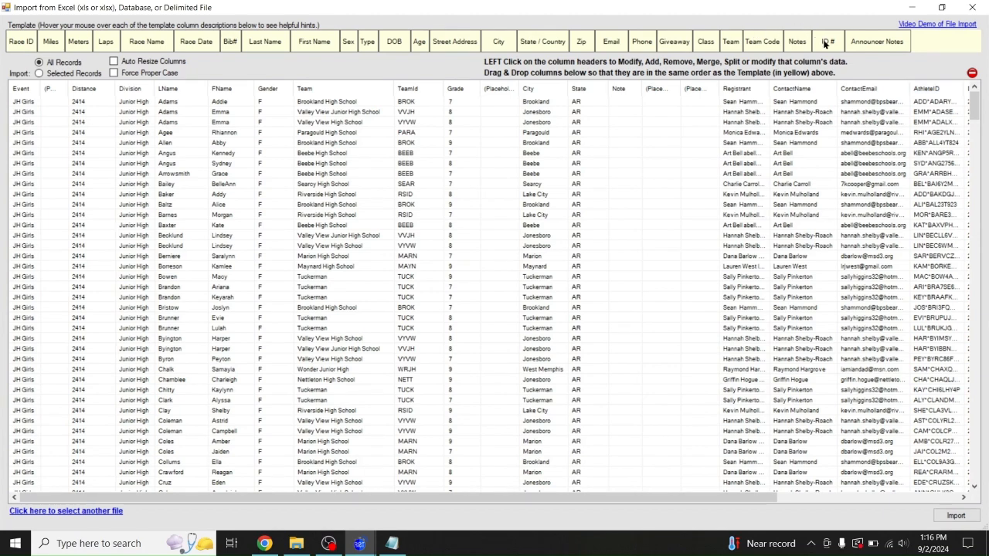
Remove the Note column and narrow the Distance column
{"action": "left_click", "coordinate": [620, 90]}
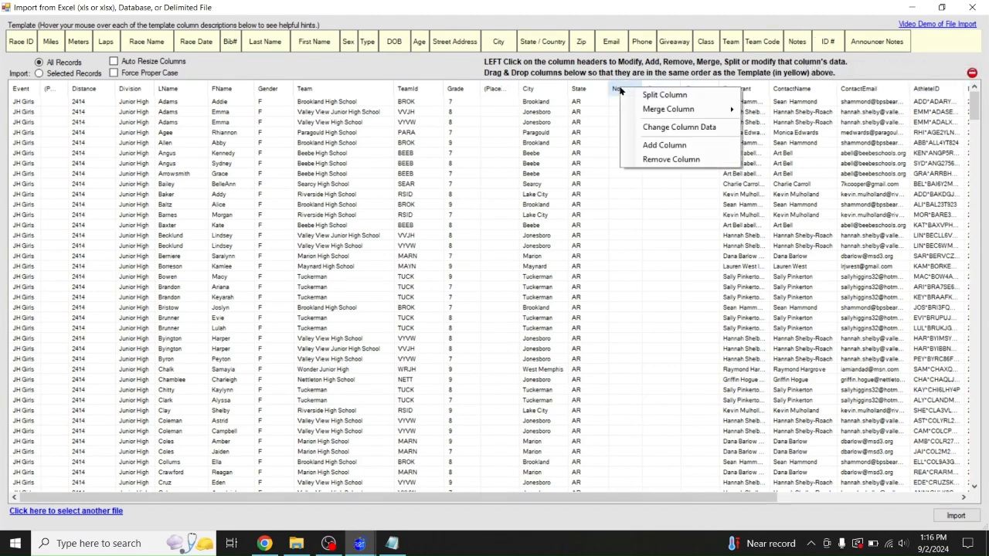
{"action": "left_click", "coordinate": [649, 159]}
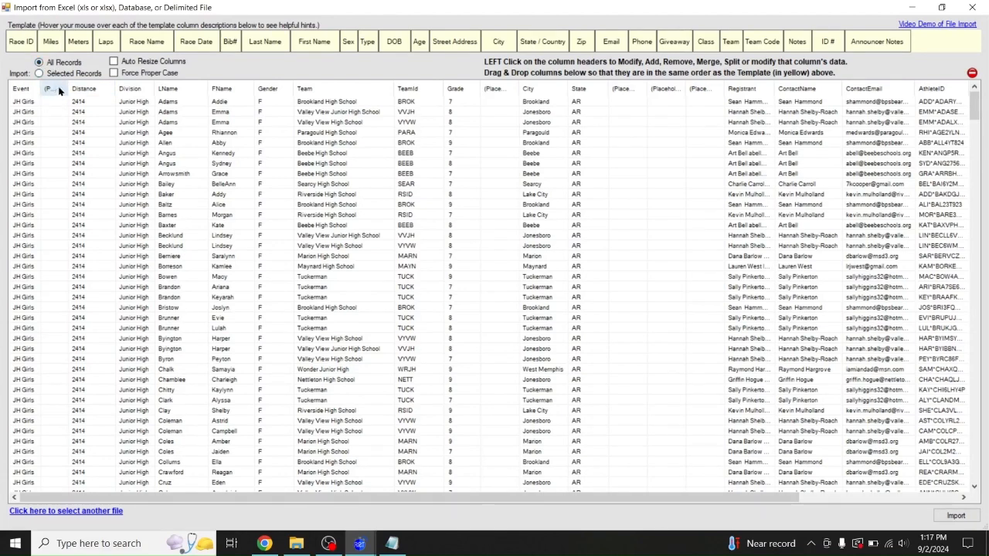
{"action": "left_click_drag", "start_coordinate": [113, 86], "coordinate": [93, 85]}
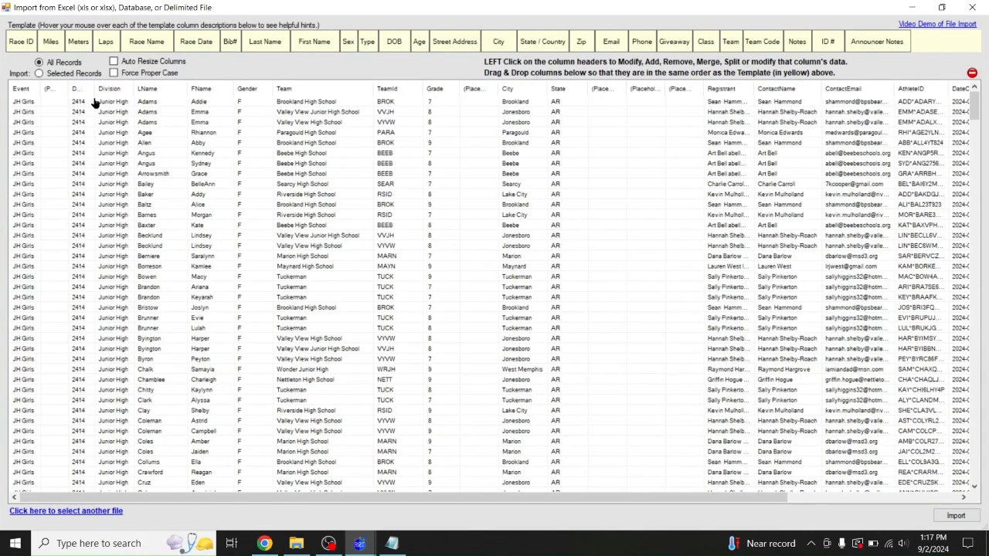
Insert a blank placeholder column after Distance, narrow it, and widen Division
{"action": "left_click", "coordinate": [85, 89]}
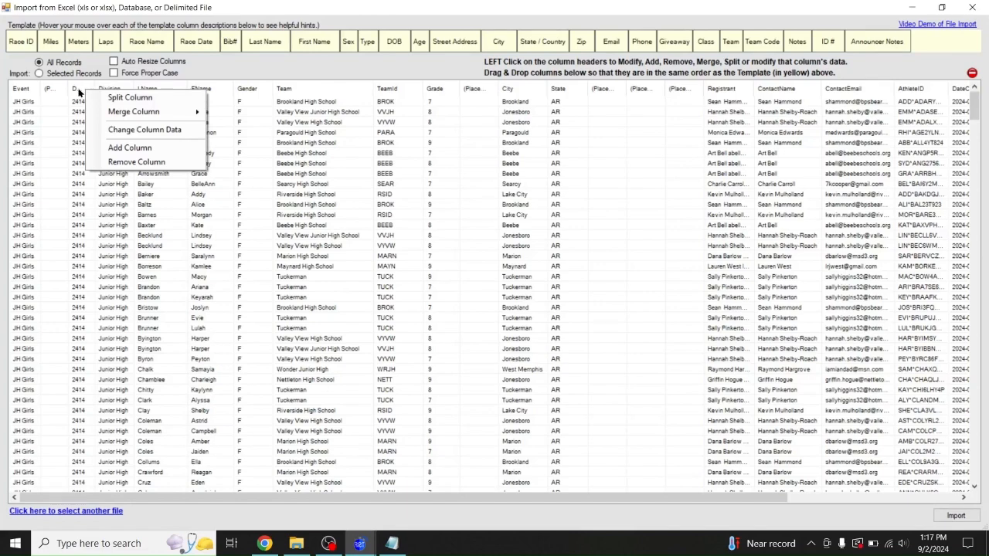
{"action": "left_click", "coordinate": [78, 92]}
{"action": "left_click", "coordinate": [56, 154]}
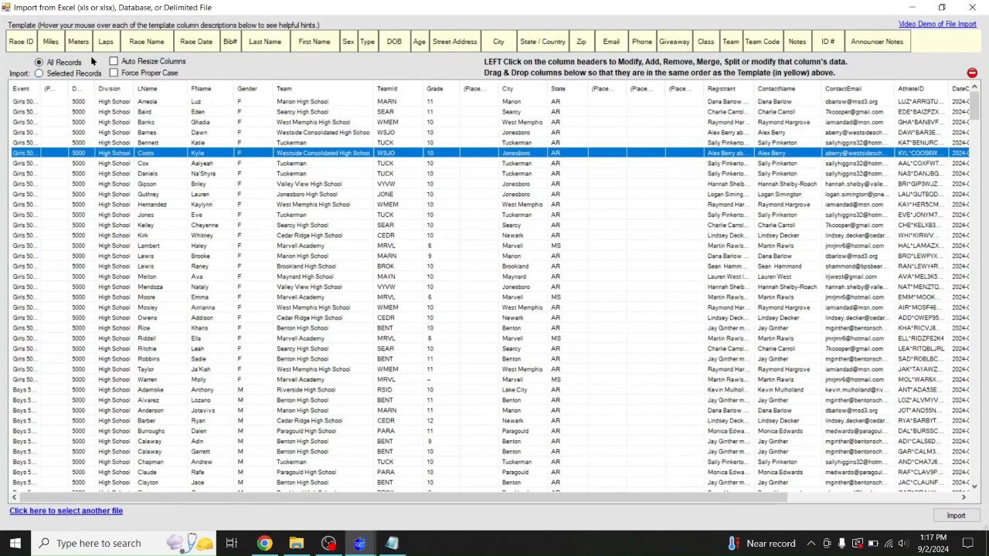
{"action": "left_click", "coordinate": [82, 91]}
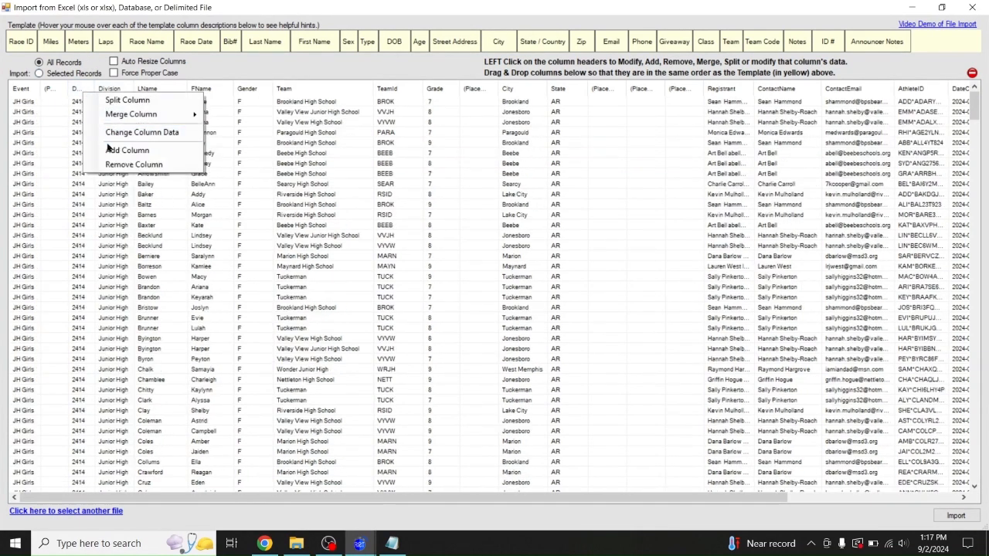
{"action": "left_click", "coordinate": [127, 150]}
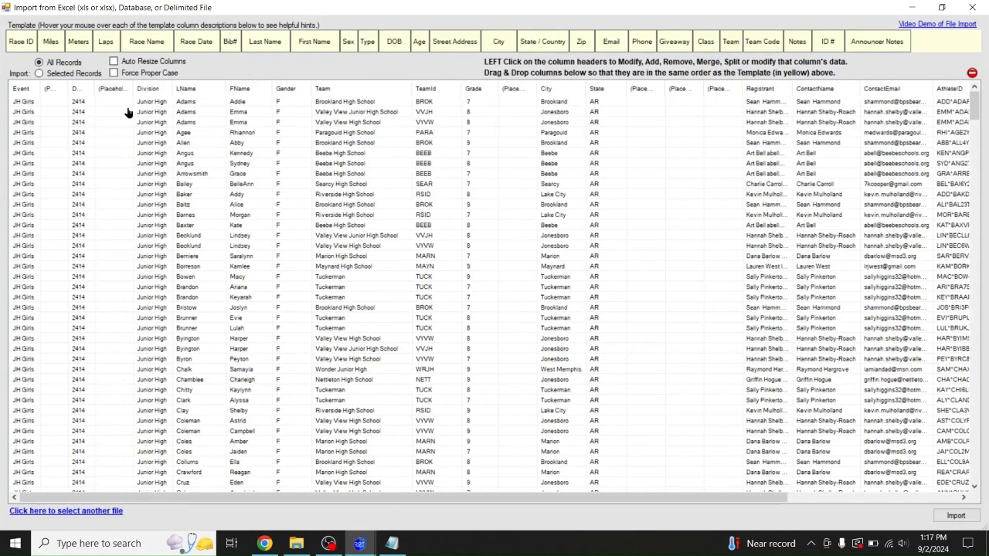
{"action": "left_click_drag", "start_coordinate": [133, 91], "coordinate": [121, 91]}
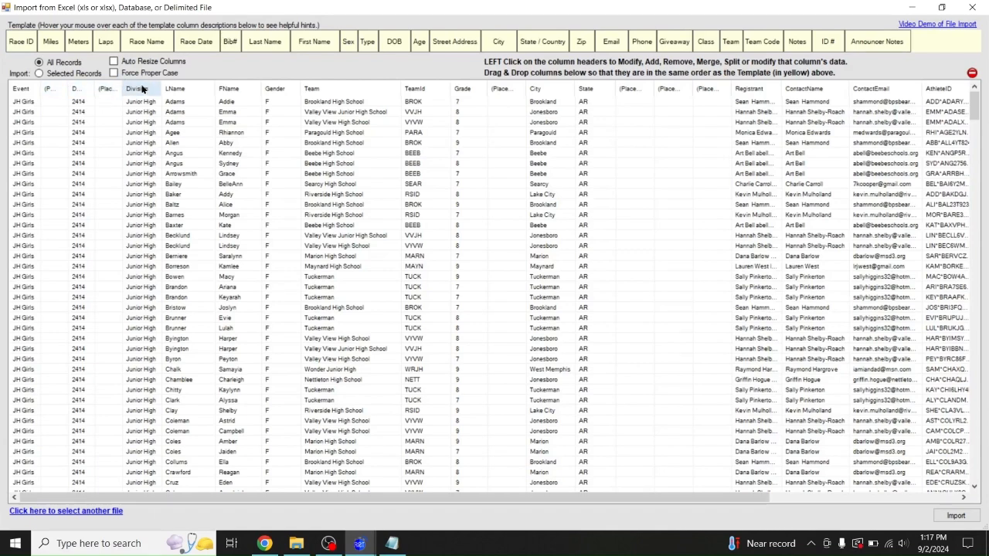
{"action": "left_click_drag", "start_coordinate": [157, 87], "coordinate": [176, 86]}
Review the imported rows and add a placeholder column after Division
{"action": "left_click", "coordinate": [153, 107]}
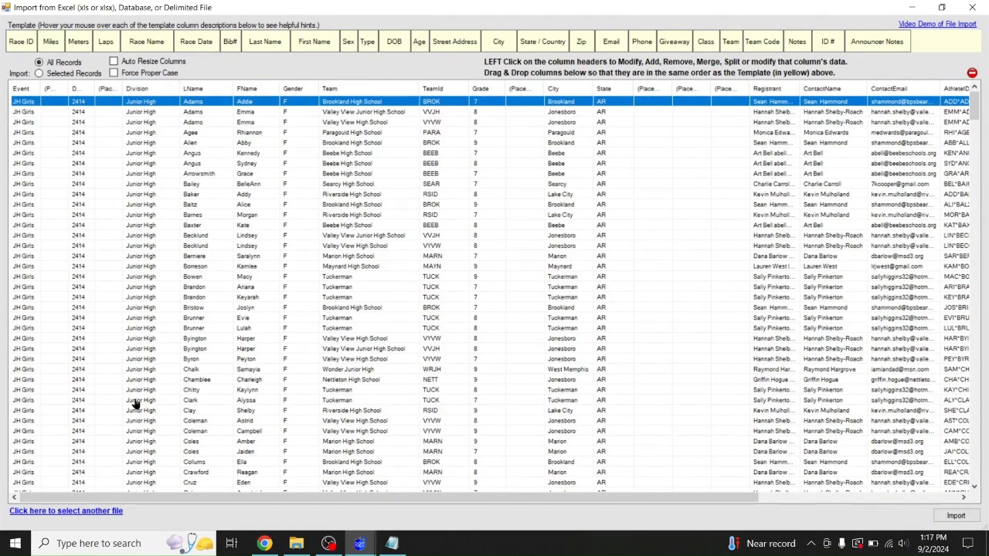
{"action": "scroll", "coordinate": [121, 376], "scroll_direction": "down", "scroll_amount": 20}
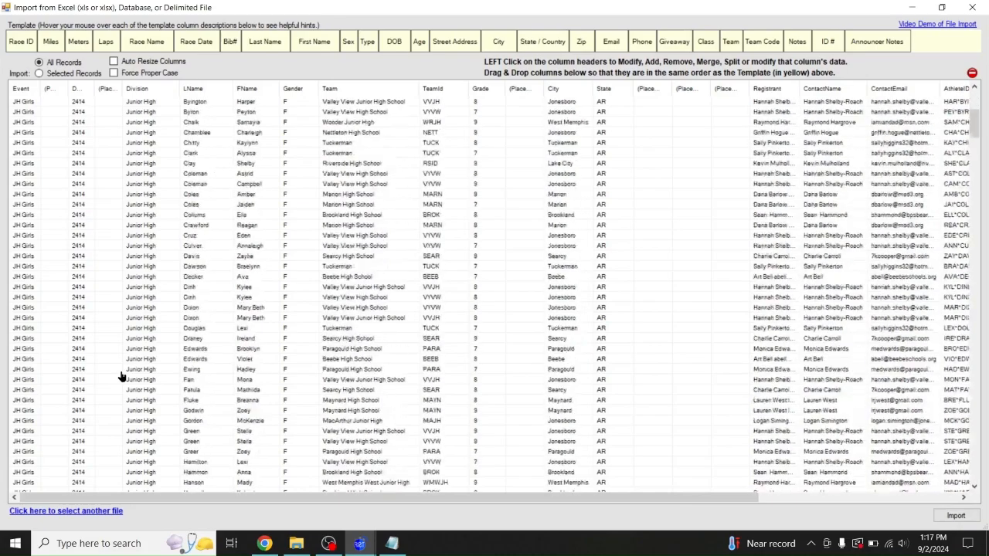
{"action": "scroll", "coordinate": [143, 436], "scroll_direction": "down", "scroll_amount": 15}
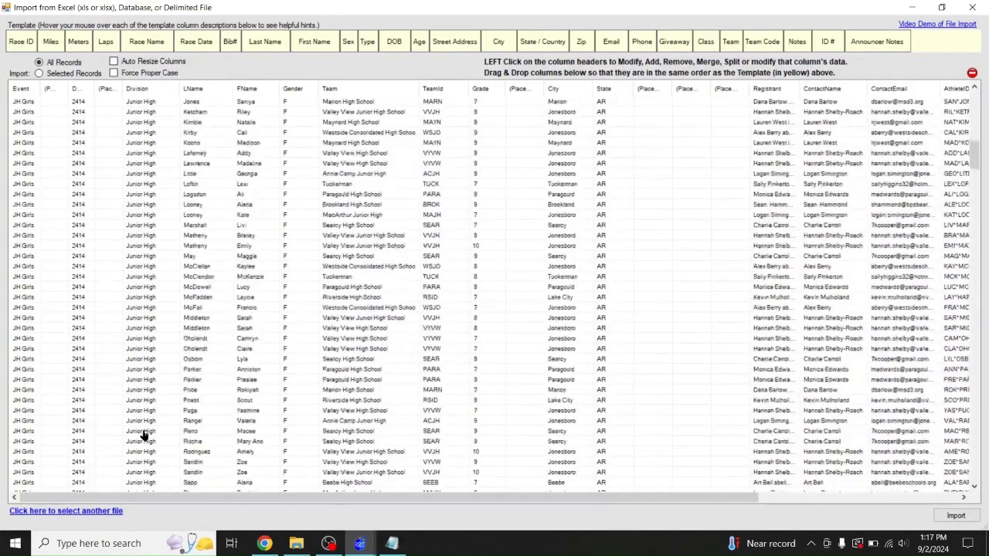
{"action": "scroll", "coordinate": [144, 436], "scroll_direction": "down", "scroll_amount": 15}
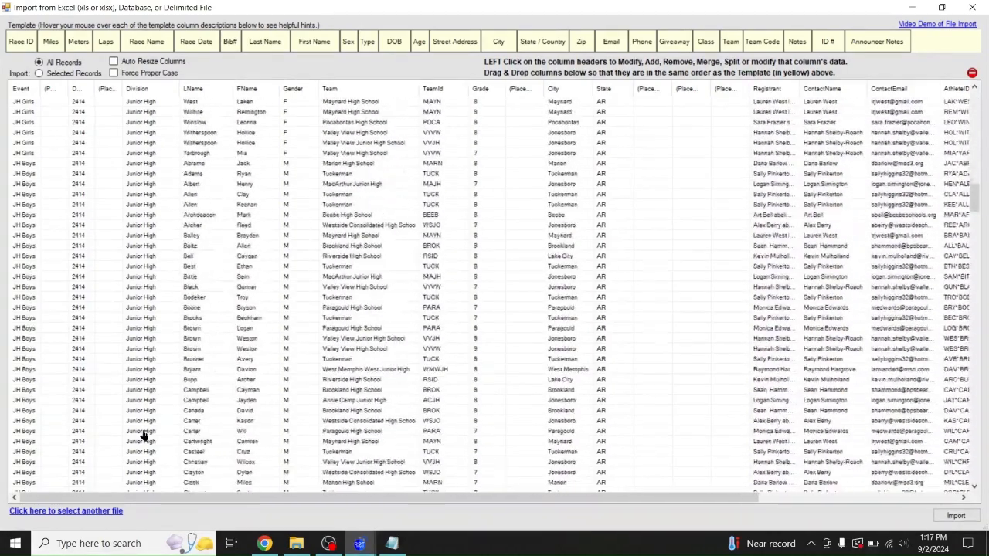
{"action": "scroll", "coordinate": [144, 436], "scroll_direction": "down", "scroll_amount": 7}
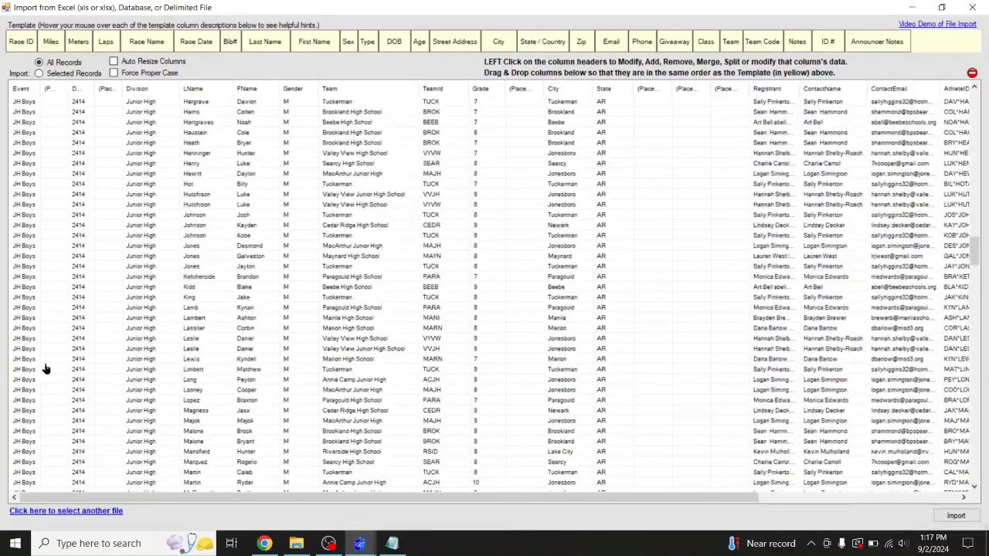
{"action": "scroll", "coordinate": [189, 261], "scroll_direction": "up", "scroll_amount": 20}
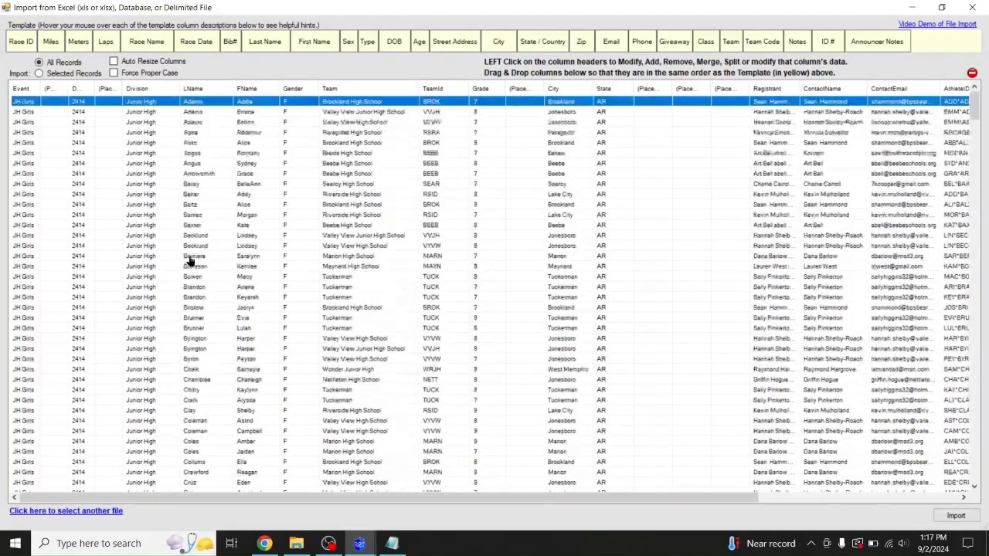
{"action": "left_click", "coordinate": [160, 91]}
{"action": "left_click", "coordinate": [193, 147]}
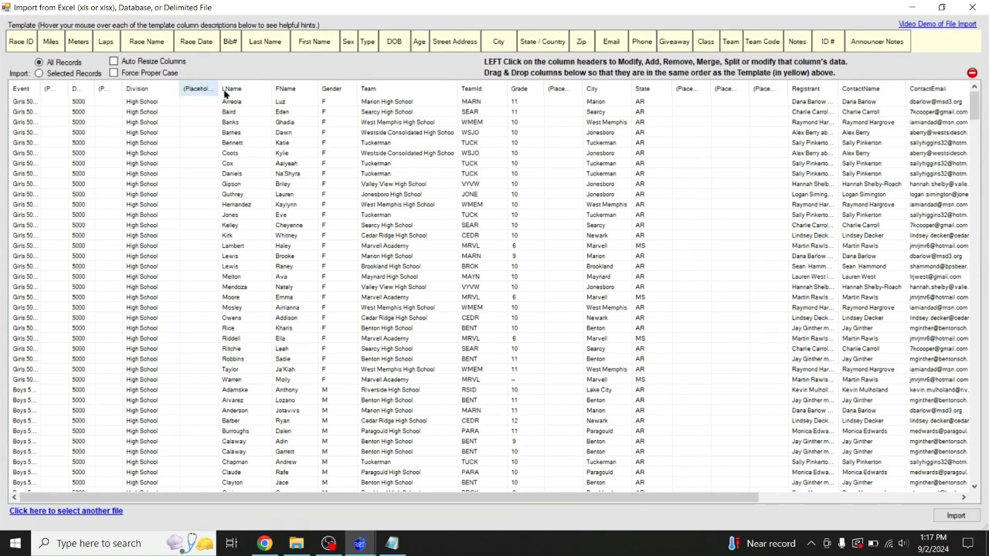
Add placeholder columns before LName and after Gender, adjusting their widths and Gender's
{"action": "left_click", "coordinate": [203, 89]}
{"action": "left_click", "coordinate": [223, 143]}
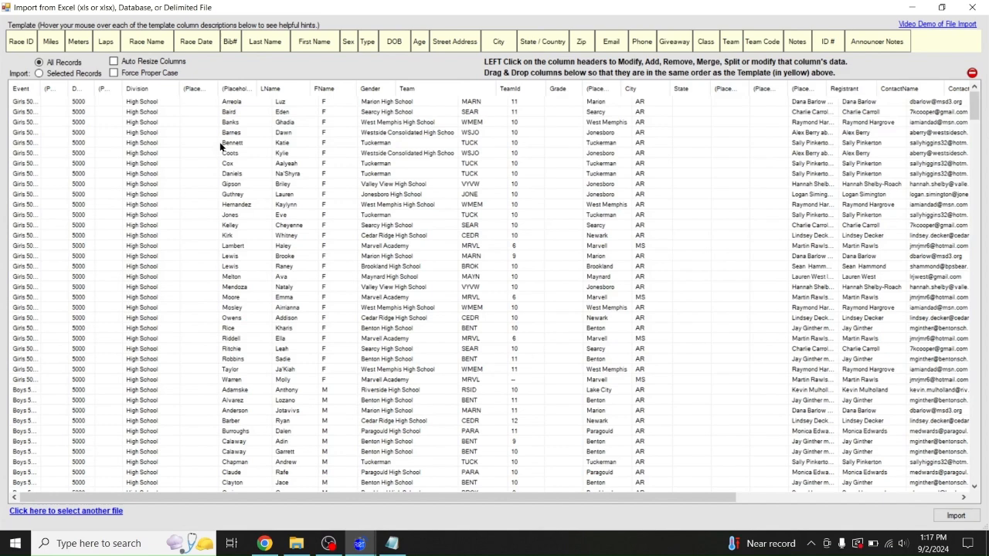
{"action": "left_click_drag", "start_coordinate": [261, 88], "coordinate": [239, 88]}
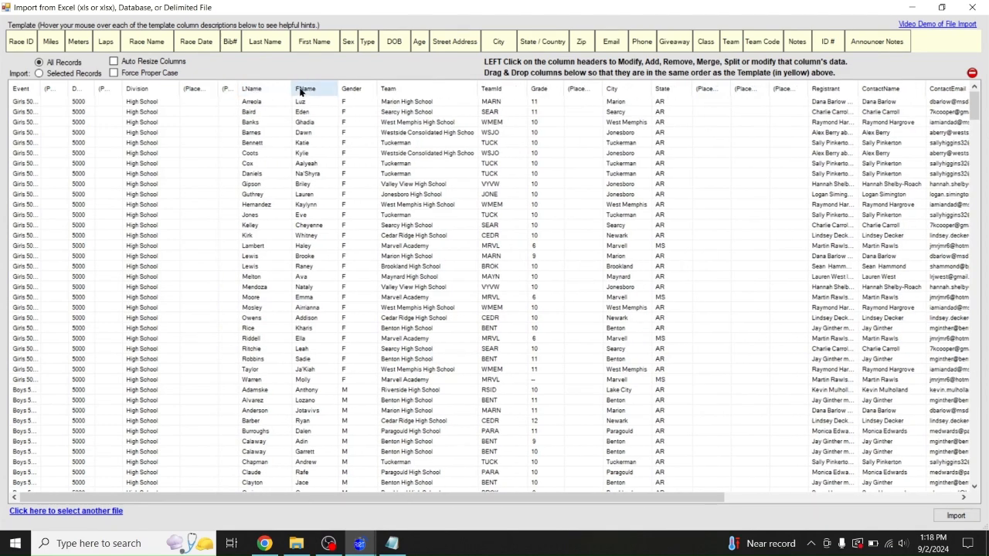
{"action": "left_click_drag", "start_coordinate": [376, 88], "coordinate": [357, 89]}
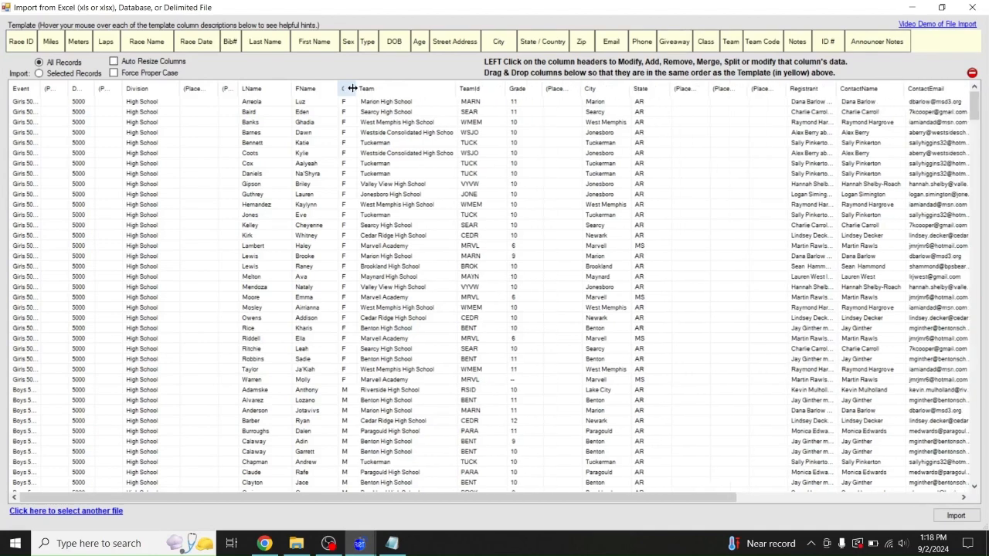
{"action": "left_click", "coordinate": [348, 94]}
{"action": "left_click", "coordinate": [379, 152]}
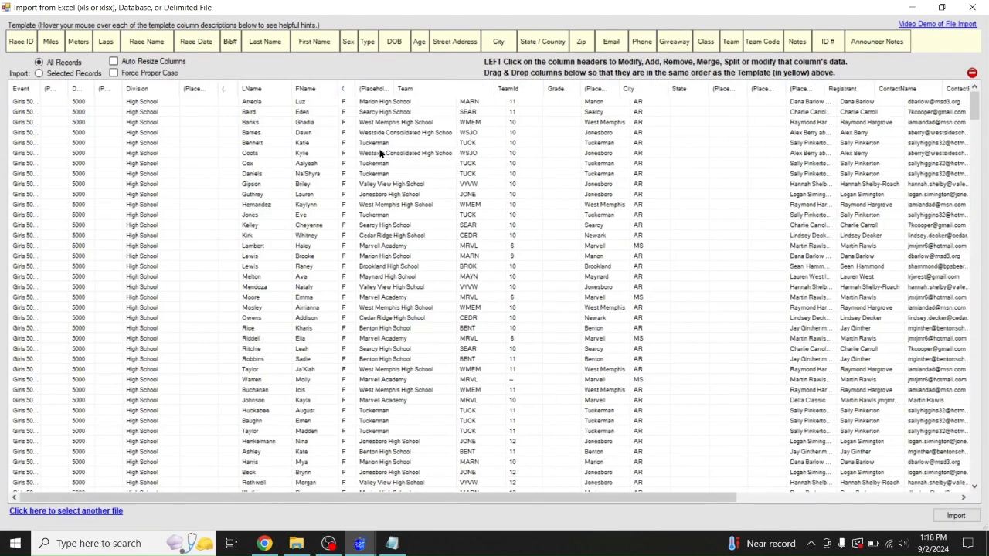
{"action": "left_click_drag", "start_coordinate": [395, 88], "coordinate": [372, 88]}
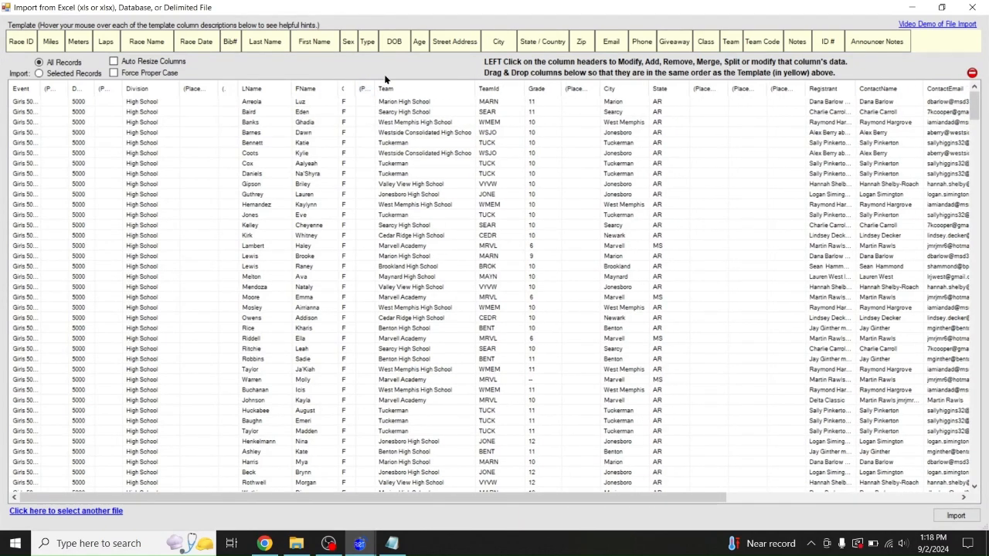
{"action": "left_click_drag", "start_coordinate": [353, 88], "coordinate": [358, 88]}
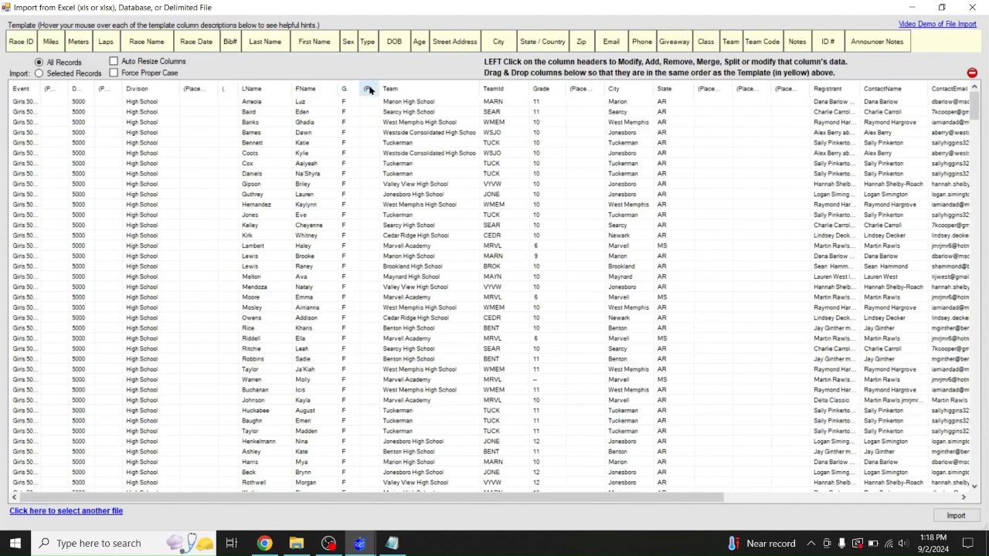
Add several placeholder columns before Team and move City in front of Team
{"action": "left_click", "coordinate": [368, 89]}
{"action": "left_click", "coordinate": [398, 146]}
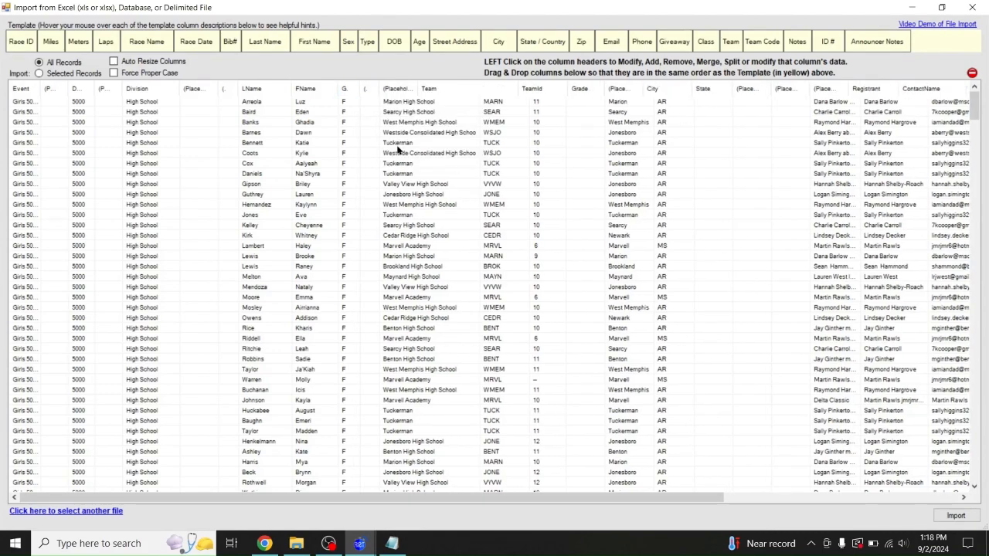
{"action": "left_click", "coordinate": [397, 88]}
{"action": "left_click", "coordinate": [417, 147]}
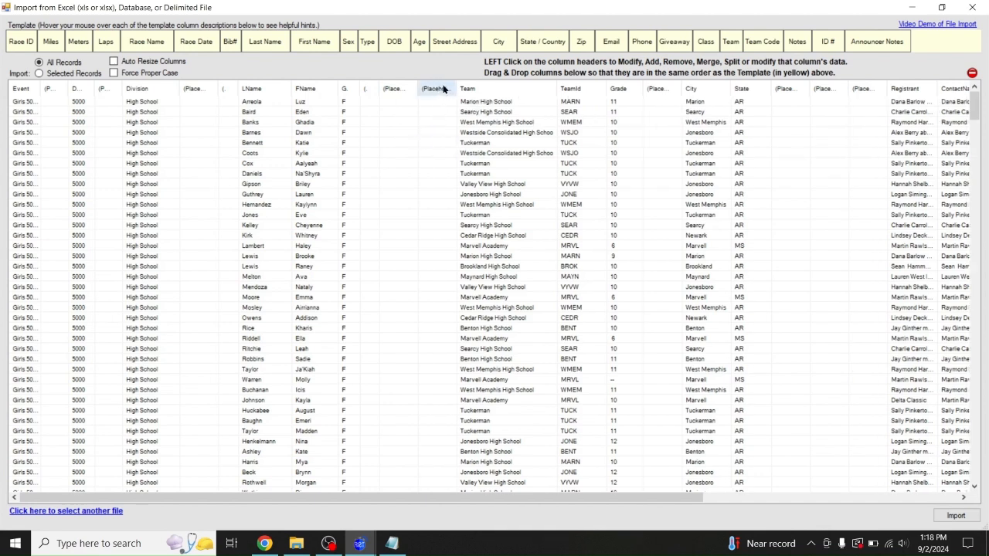
{"action": "mouse_move", "coordinate": [418, 88]}
{"action": "left_mouse_down"}
{"action": "mouse_move", "coordinate": [409, 88]}
{"action": "mouse_move", "coordinate": [432, 88]}
{"action": "mouse_move", "coordinate": [422, 90]}
{"action": "left_mouse_up"}
{"action": "left_click", "coordinate": [420, 91]}
{"action": "left_click", "coordinate": [444, 150]}
{"action": "left_click_drag", "start_coordinate": [726, 90], "coordinate": [525, 85]}
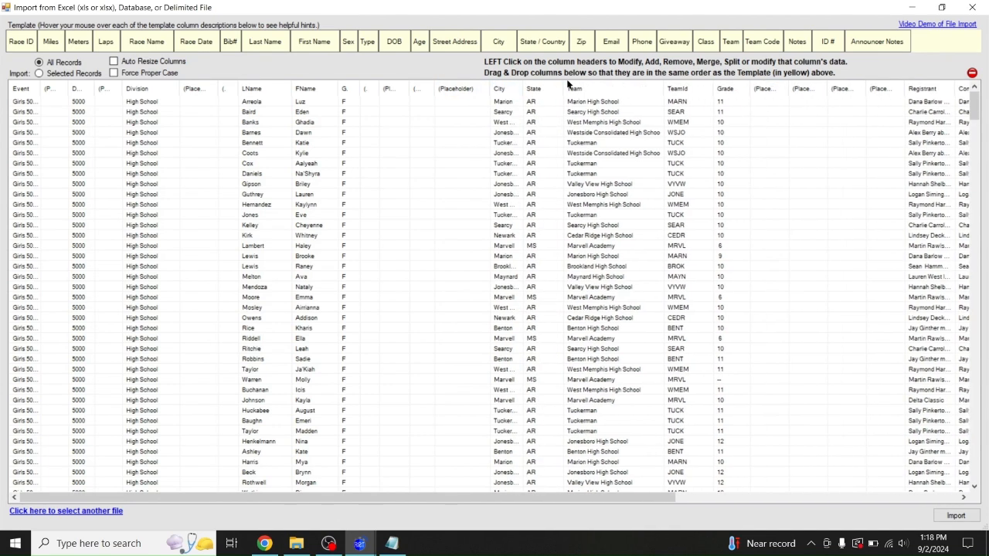
{"action": "left_click", "coordinate": [543, 87]}
{"action": "left_click", "coordinate": [570, 143]}
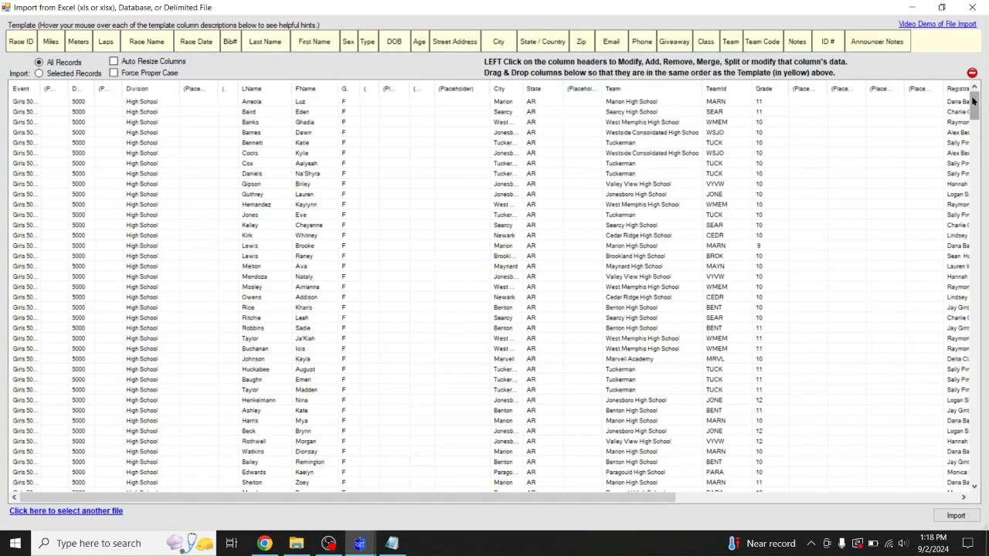
Fit the grid column widths and move a placeholder column ahead of the contact e-mail column
{"action": "left_click_drag", "start_coordinate": [653, 498], "coordinate": [754, 499]}
{"action": "left_click_drag", "start_coordinate": [909, 86], "coordinate": [391, 92]}
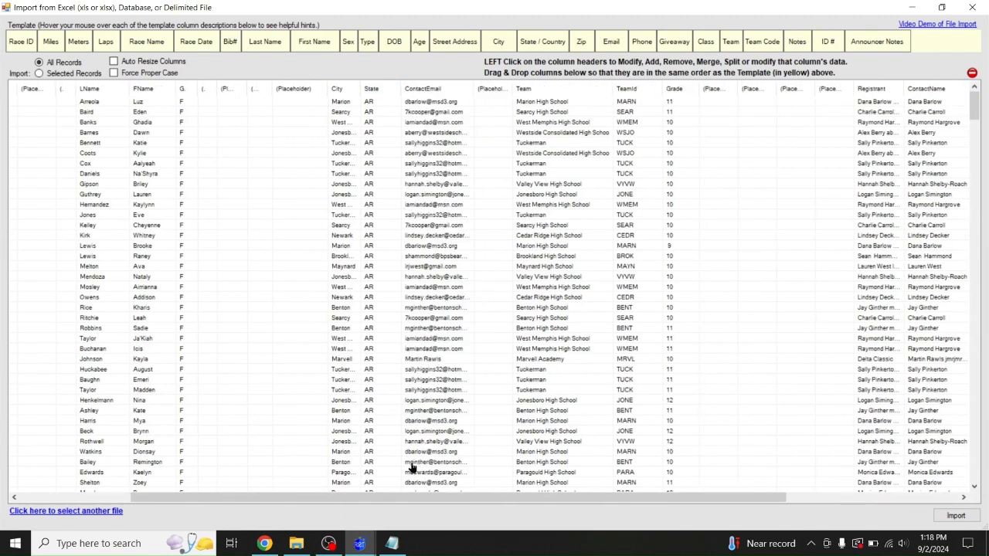
{"action": "left_click_drag", "start_coordinate": [401, 500], "coordinate": [233, 498]}
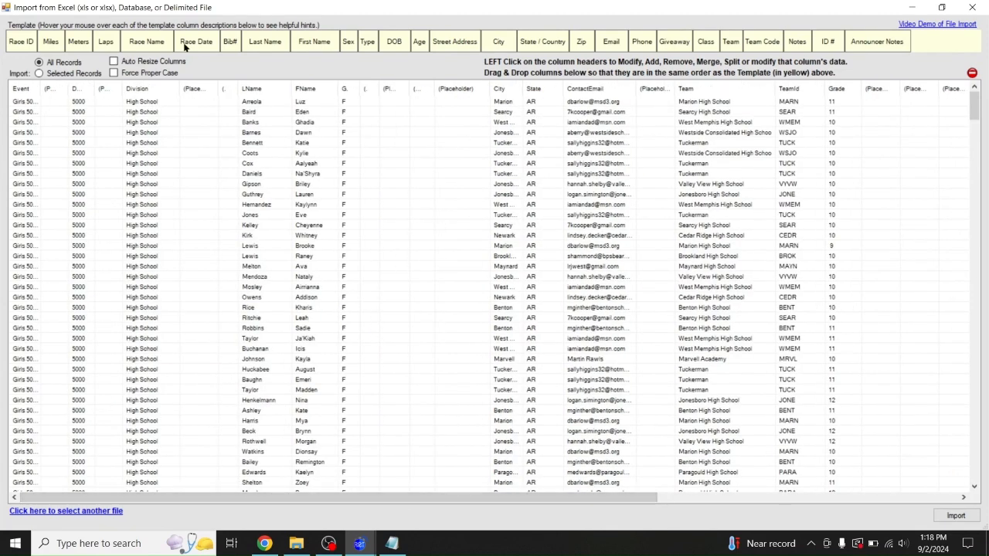
{"action": "left_click", "coordinate": [150, 62]}
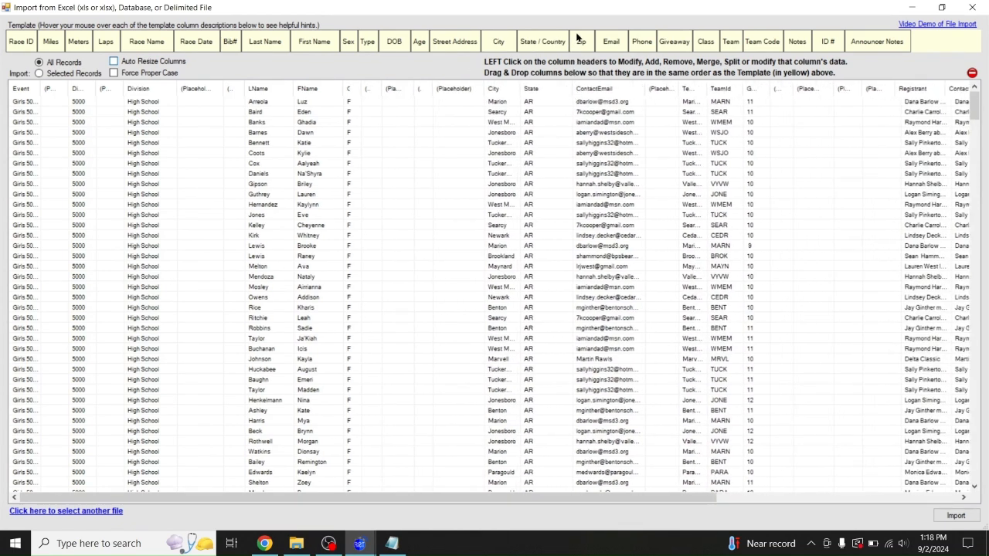
{"action": "left_click_drag", "start_coordinate": [606, 90], "coordinate": [635, 88]}
{"action": "left_click", "coordinate": [630, 89]}
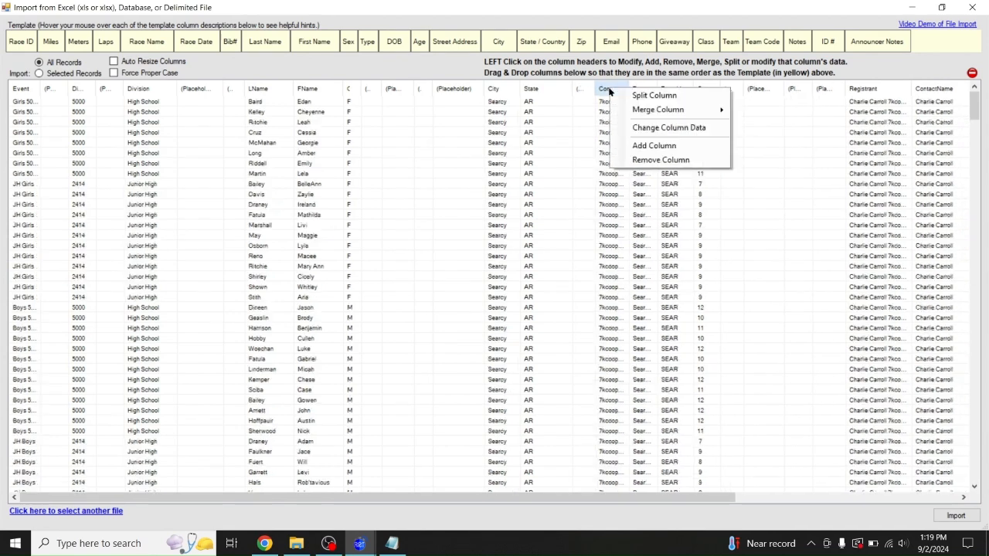
Add two narrow placeholder columns after the contact e-mail and move Grade ahead of Team
{"action": "left_click", "coordinate": [635, 144]}
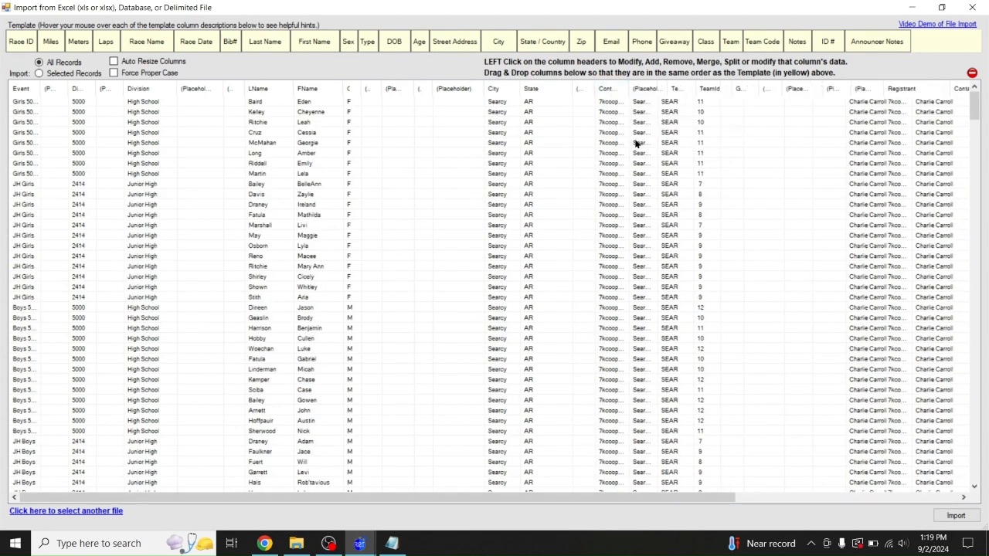
{"action": "left_click_drag", "start_coordinate": [663, 89], "coordinate": [655, 88]}
{"action": "left_click", "coordinate": [641, 90]}
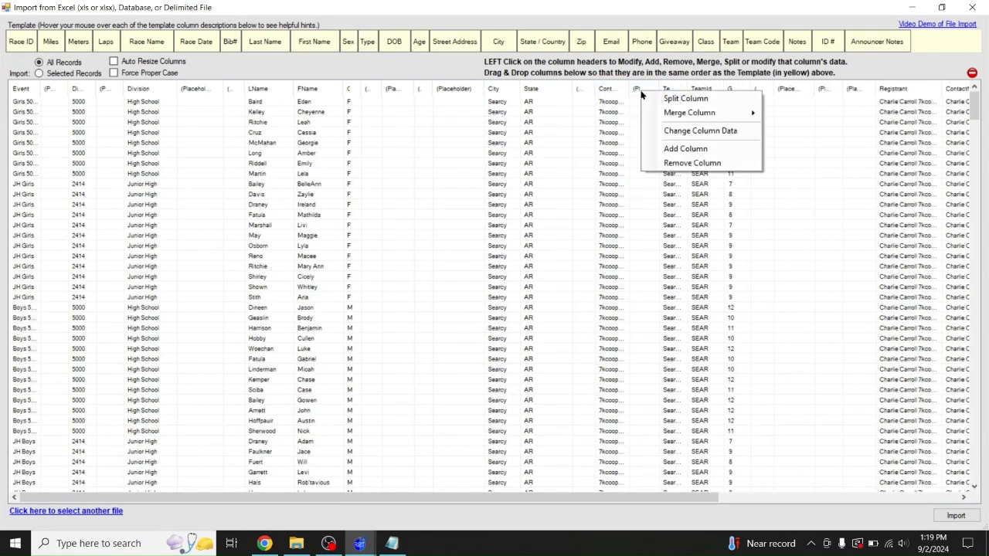
{"action": "left_click", "coordinate": [663, 148]}
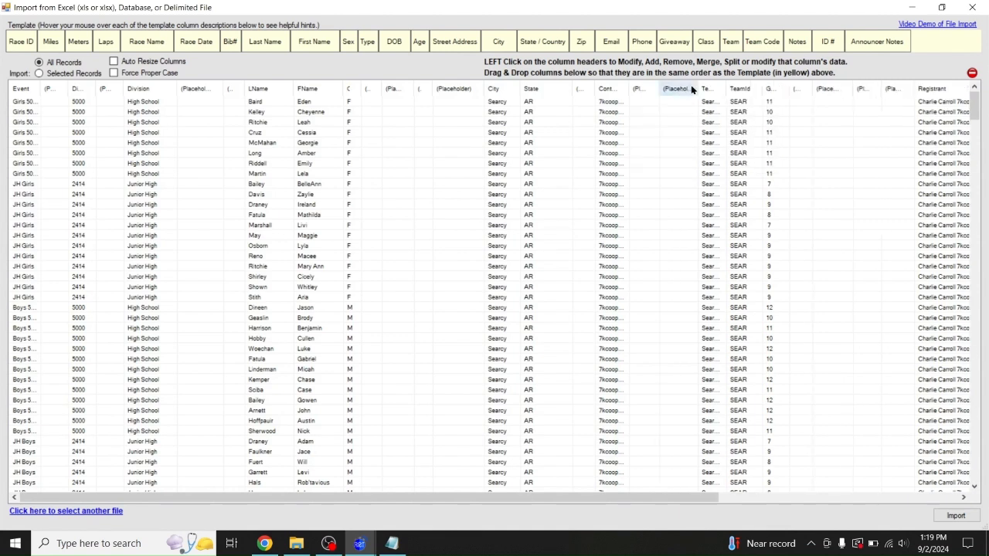
{"action": "left_click_drag", "start_coordinate": [694, 87], "coordinate": [690, 87]}
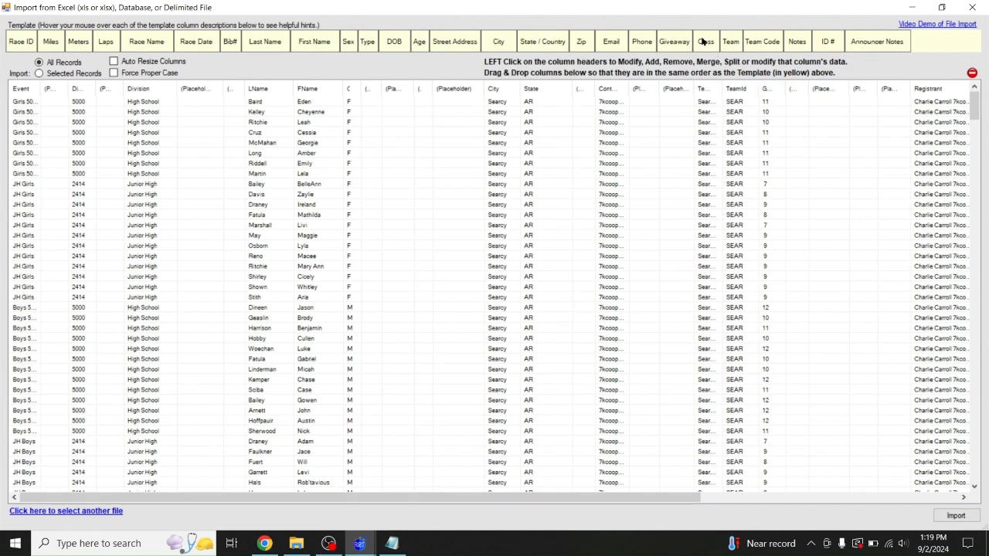
{"action": "mouse_move", "coordinate": [765, 87]}
{"action": "left_mouse_down"}
{"action": "mouse_move", "coordinate": [701, 91]}
{"action": "mouse_move", "coordinate": [797, 88]}
{"action": "mouse_move", "coordinate": [742, 88]}
{"action": "mouse_move", "coordinate": [784, 90]}
{"action": "left_mouse_up"}
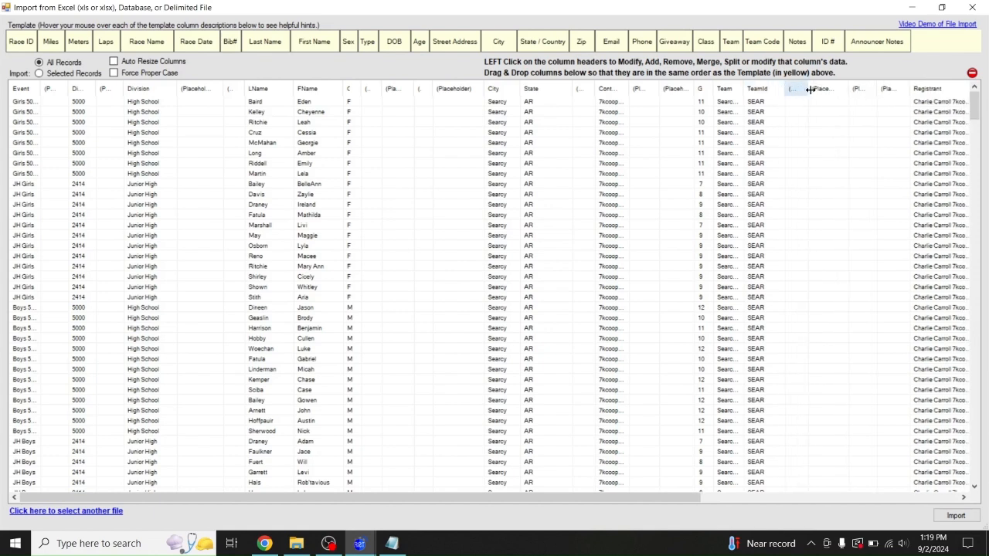
Remove two extra blank columns and move ContactName and AthleteID to just after TeamId
{"action": "right_click", "coordinate": [817, 89]}
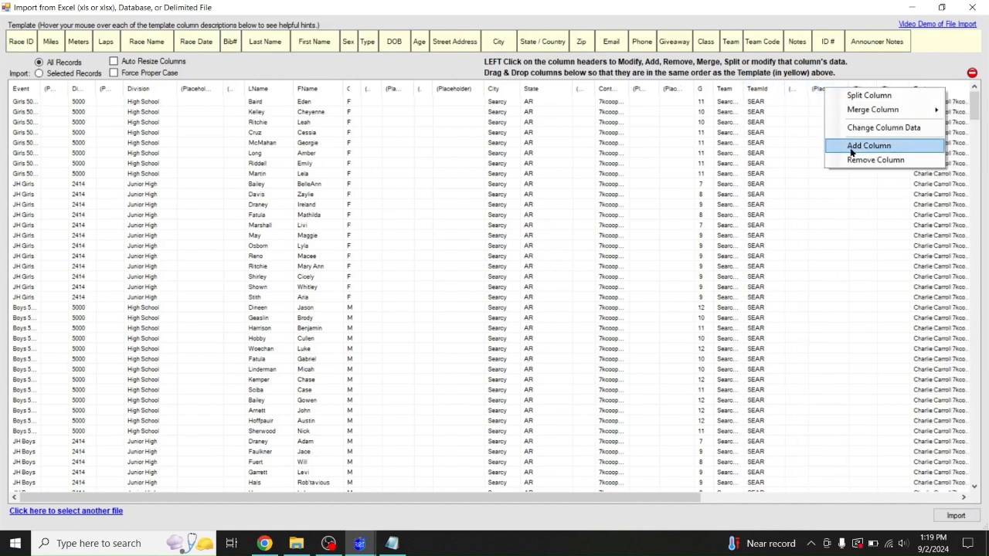
{"action": "left_click", "coordinate": [850, 160]}
{"action": "right_click", "coordinate": [799, 90]}
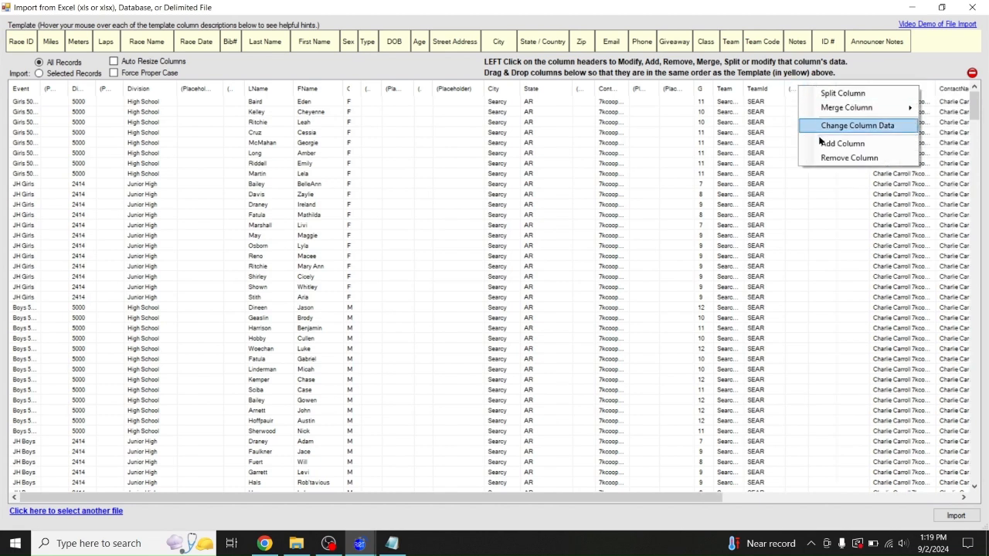
{"action": "left_click", "coordinate": [822, 159]}
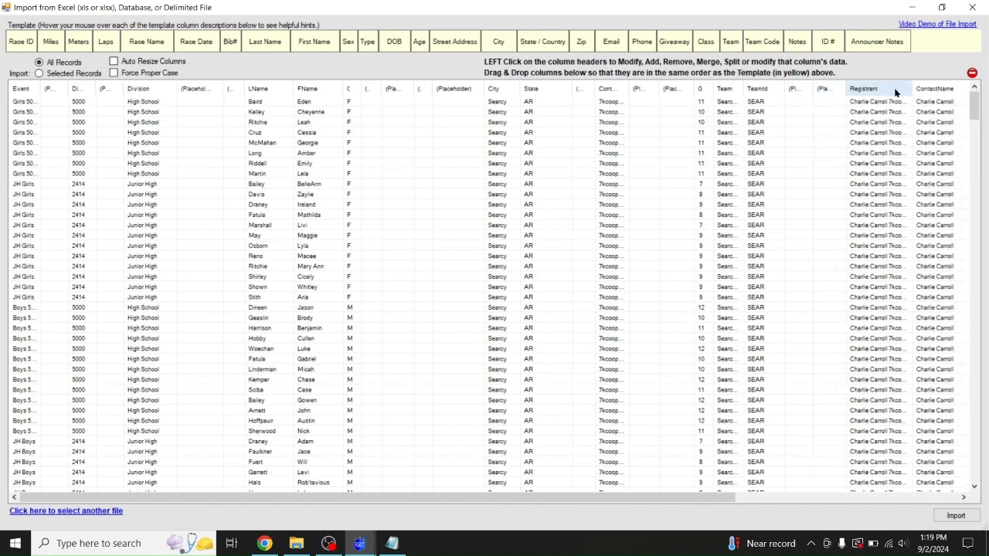
{"action": "left_click_drag", "start_coordinate": [936, 90], "coordinate": [814, 87]}
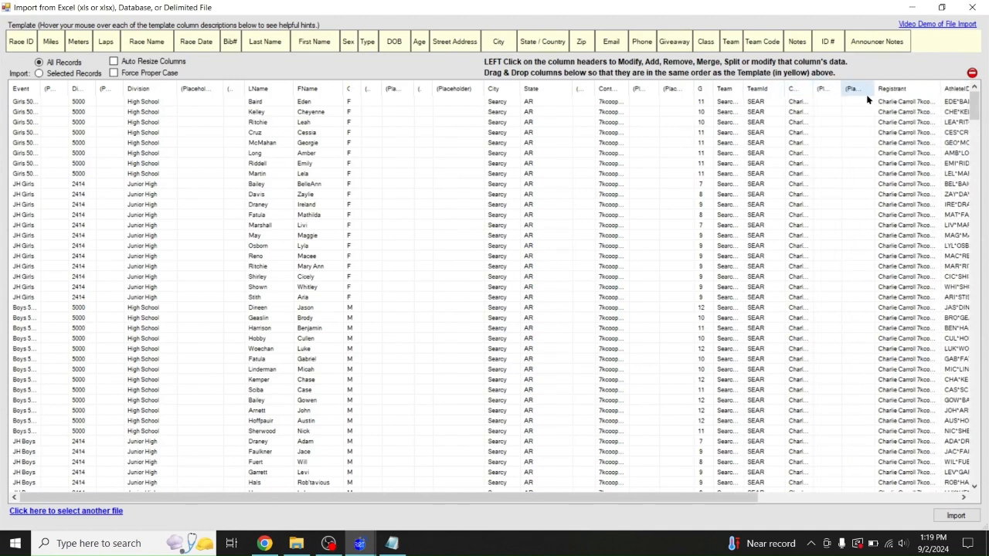
{"action": "left_click_drag", "start_coordinate": [959, 89], "coordinate": [914, 88]}
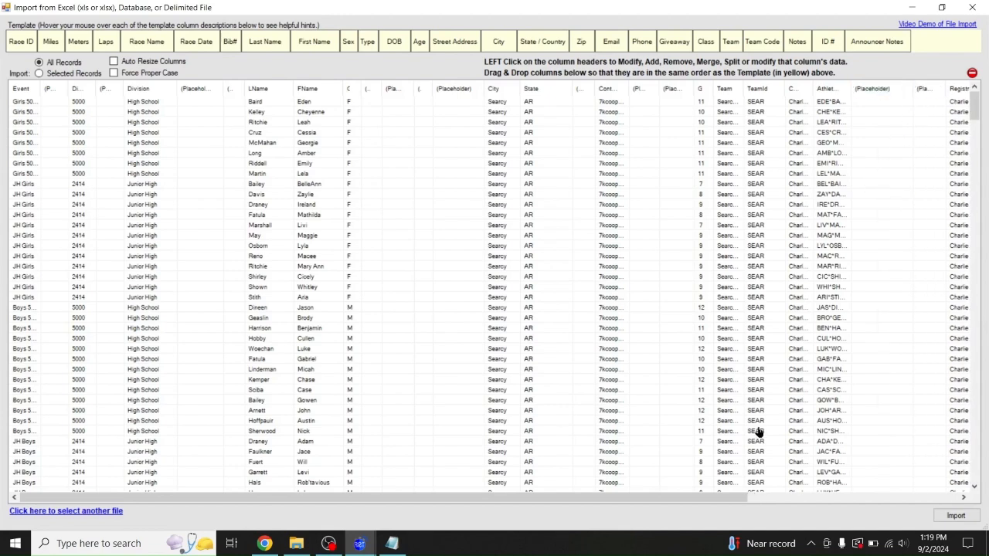
{"action": "mouse_move", "coordinate": [722, 503]}
{"action": "left_mouse_down"}
{"action": "mouse_move", "coordinate": [814, 508]}
{"action": "mouse_move", "coordinate": [923, 492]}
{"action": "mouse_move", "coordinate": [711, 494]}
{"action": "left_mouse_up"}
Sort the entrants by first name, last name, team and then event
{"action": "left_click", "coordinate": [313, 89]}
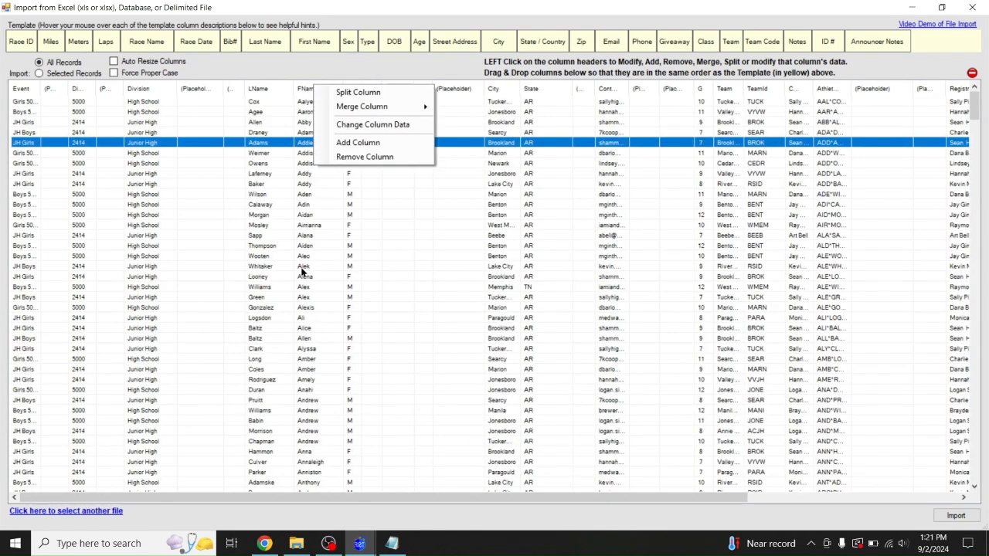
{"action": "left_click", "coordinate": [266, 90]}
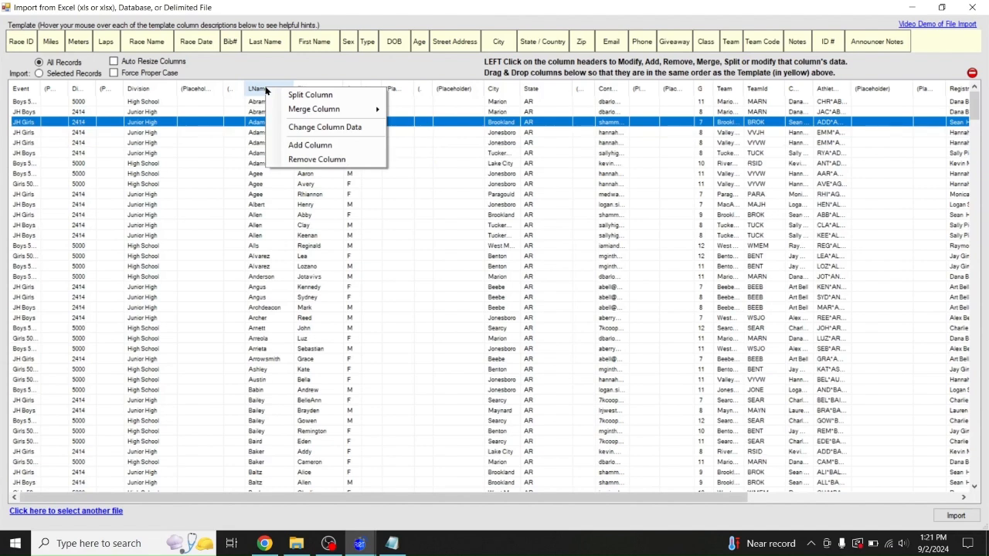
{"action": "right_click", "coordinate": [726, 91]}
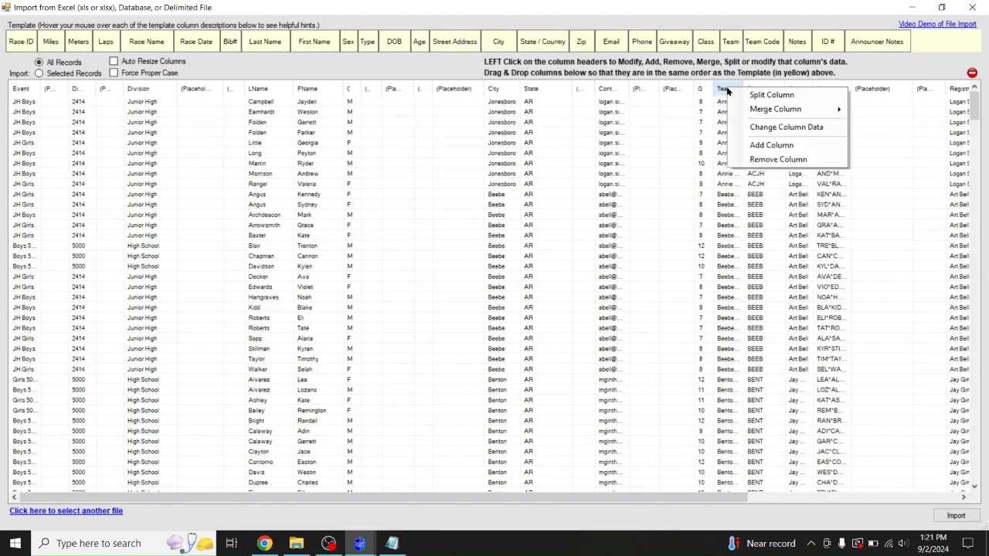
{"action": "right_click", "coordinate": [23, 88]}
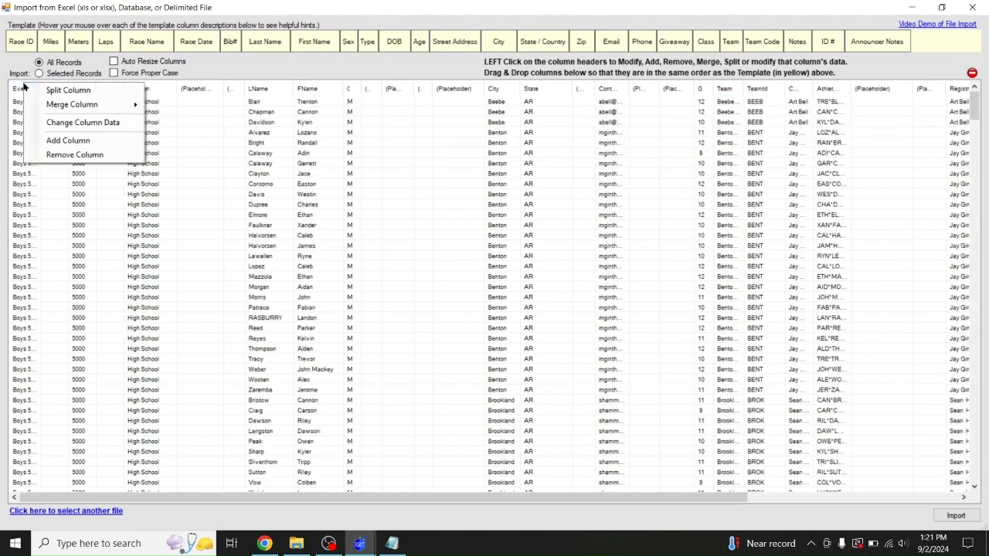
{"action": "left_click", "coordinate": [20, 204]}
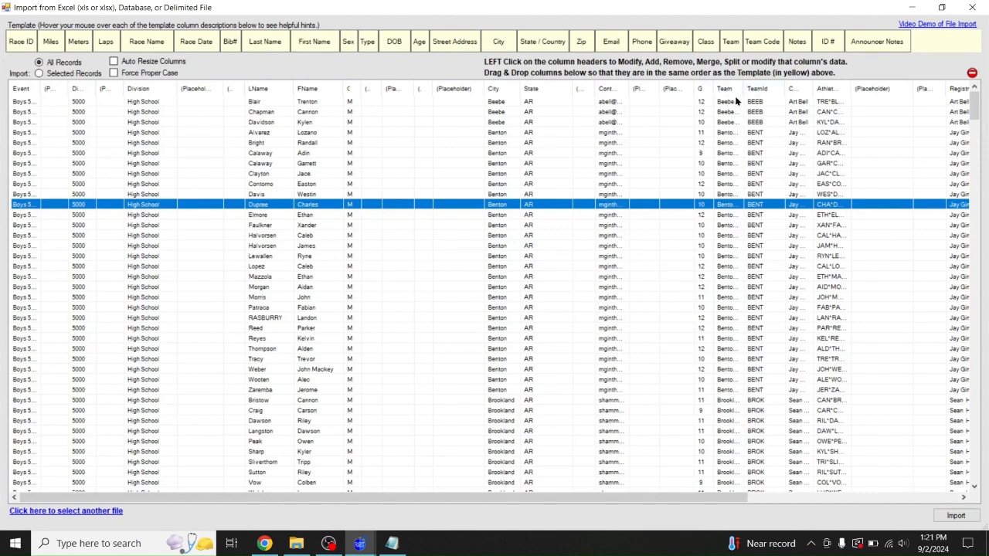
Widen the Team column and review the Benton High School entrant rows
{"action": "left_click_drag", "start_coordinate": [743, 89], "coordinate": [766, 89]}
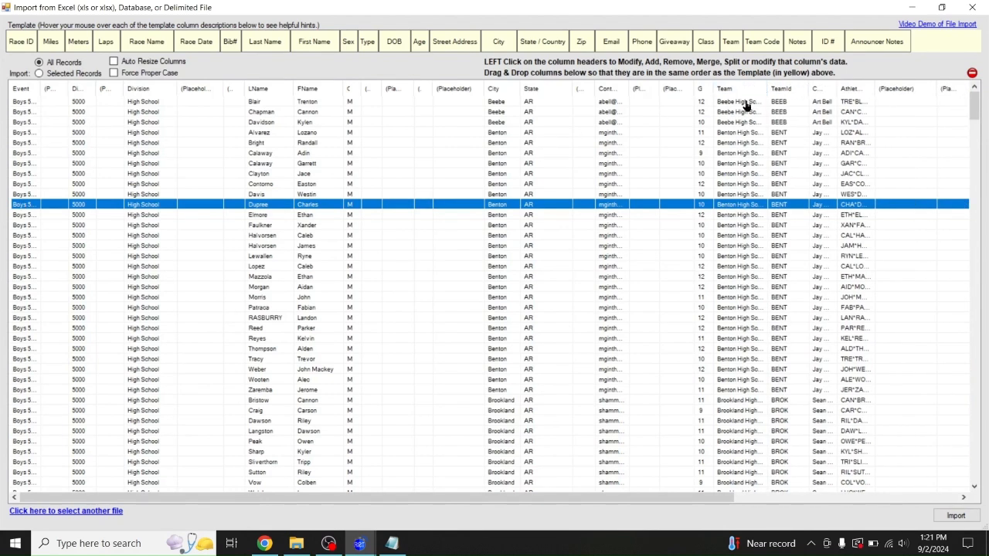
{"action": "left_click", "coordinate": [744, 102]}
{"action": "left_click", "coordinate": [725, 122], "text": "shift"}
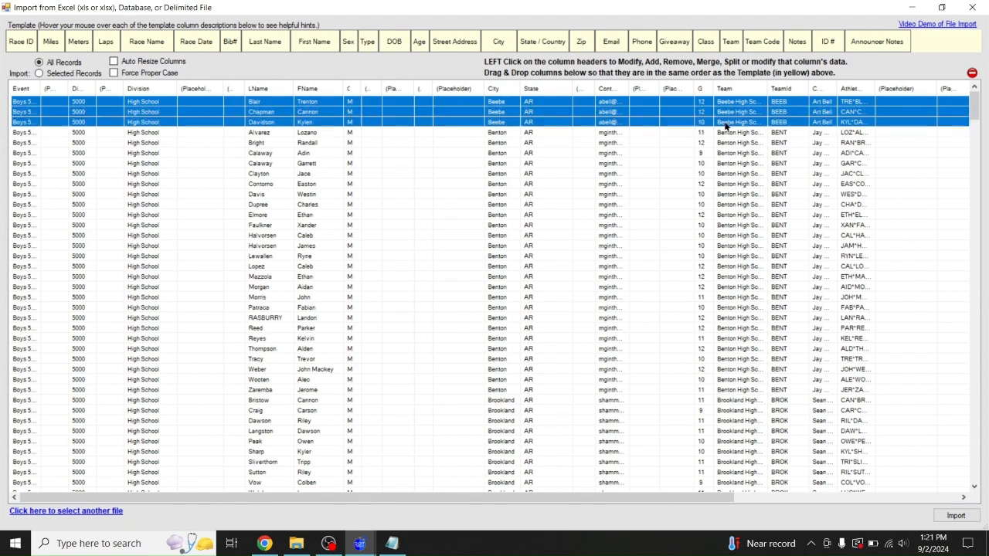
{"action": "left_click", "coordinate": [729, 133]}
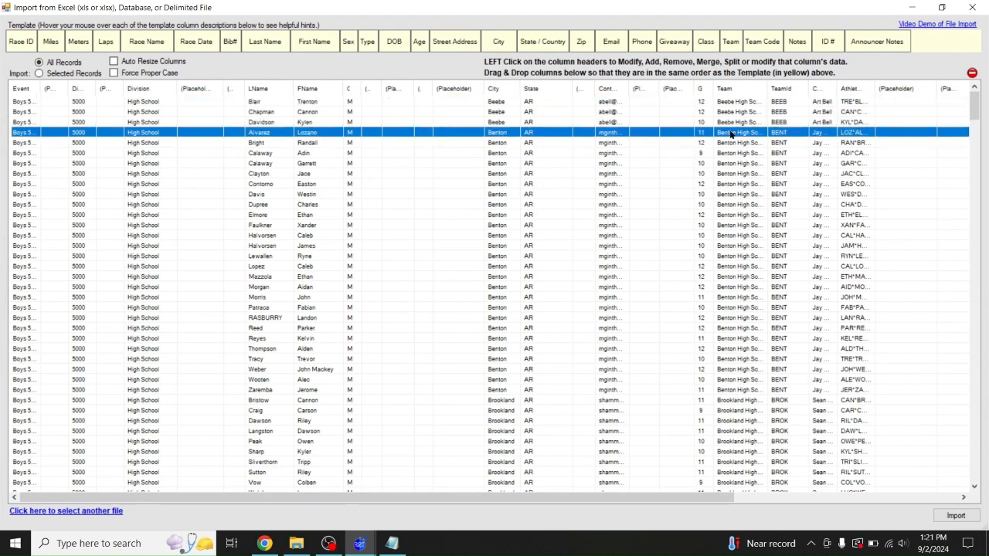
{"action": "left_click", "coordinate": [730, 390], "text": "shift"}
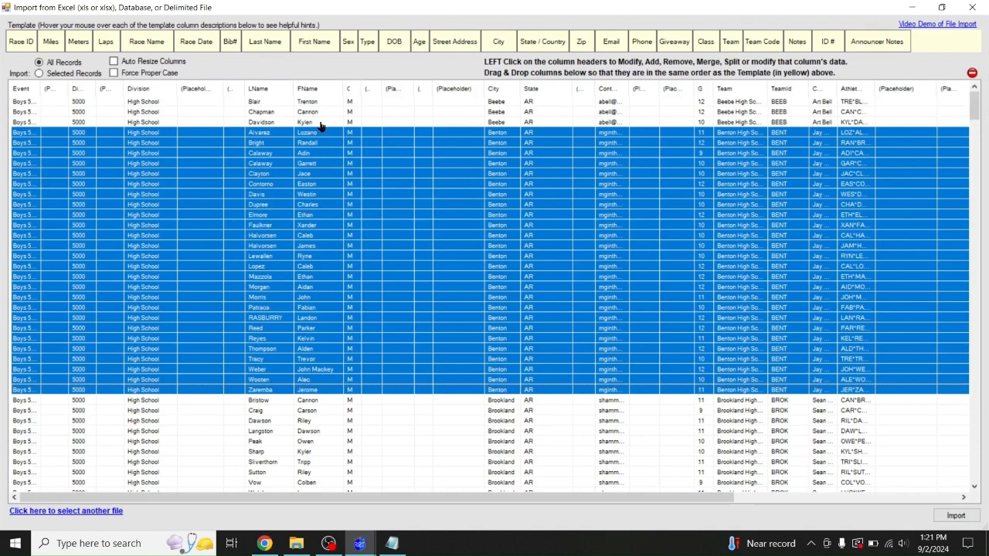
{"action": "left_click", "coordinate": [308, 236]}
{"action": "left_click", "coordinate": [310, 247]}
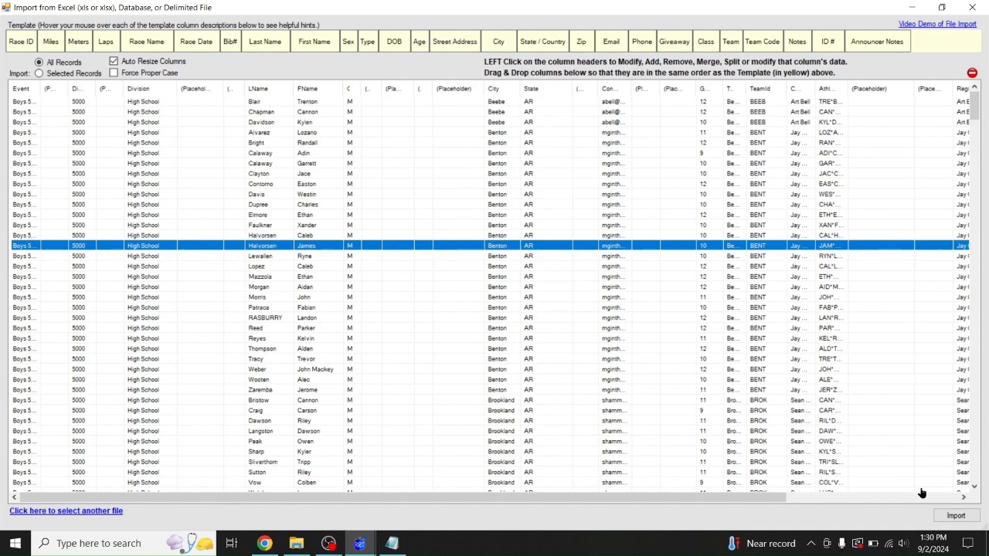
Start the entrant import and rename the High School race to Varsity Boys
{"action": "left_click", "coordinate": [955, 516]}
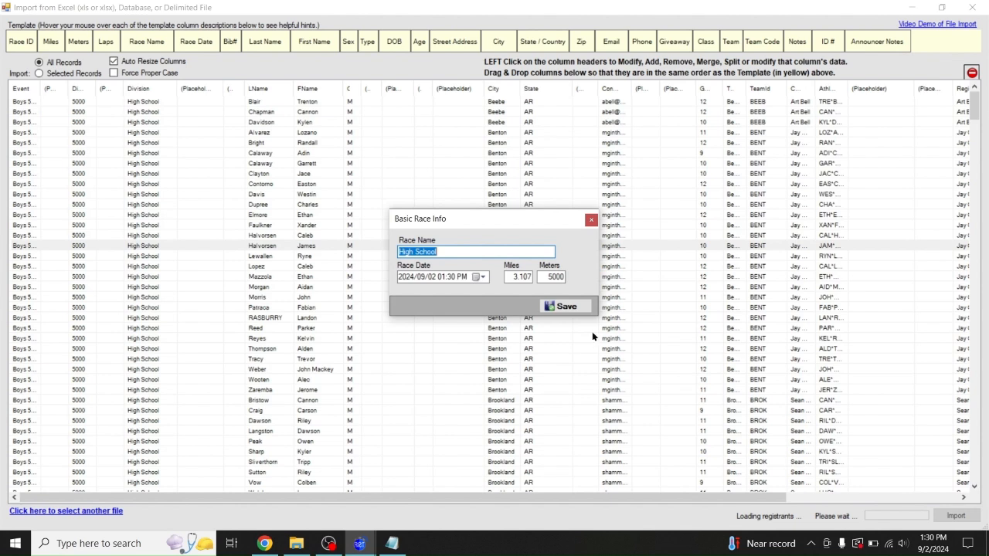
{"action": "left_click", "coordinate": [452, 254]}
{"action": "left_click_drag", "start_coordinate": [452, 254], "coordinate": [277, 249]}
{"action": "type", "text": "Varsity Boys"}
Set the Varsity Boys race date to 2024/09/03 at 05:00 PM and save it
{"action": "left_click", "coordinate": [427, 277]}
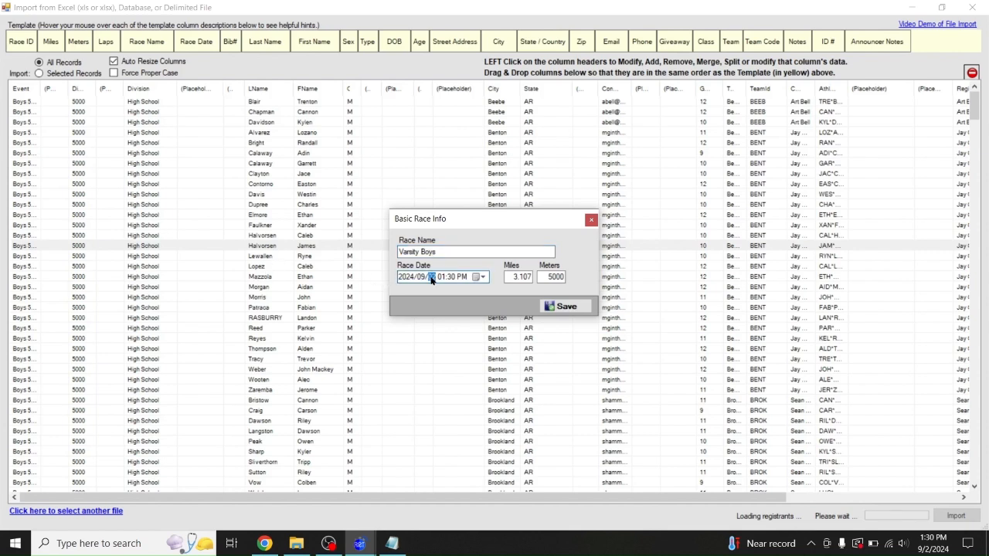
{"action": "type", "text": "03"}
{"action": "left_click", "coordinate": [392, 543]}
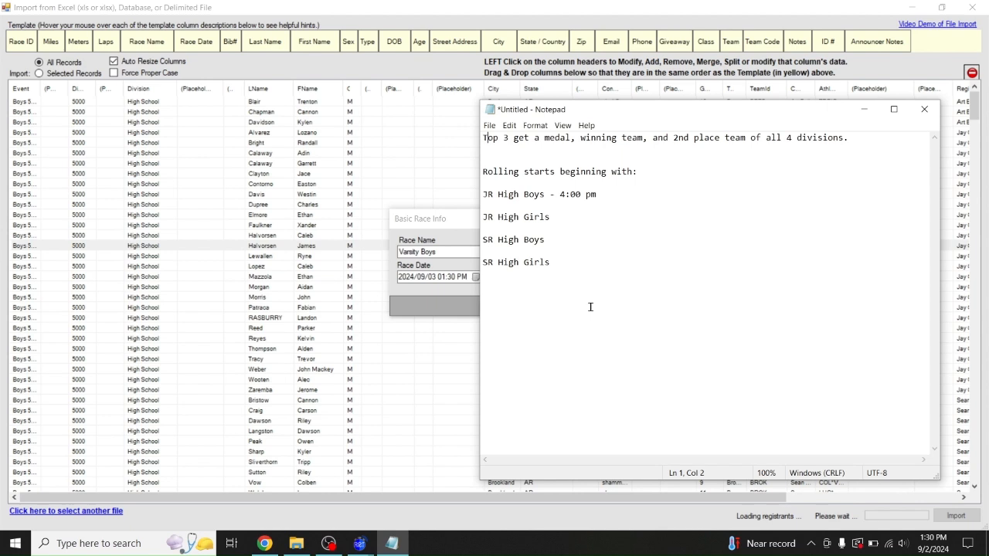
{"action": "left_click", "coordinate": [859, 113]}
{"action": "left_click", "coordinate": [441, 277]}
{"action": "type", "text": "05:"}
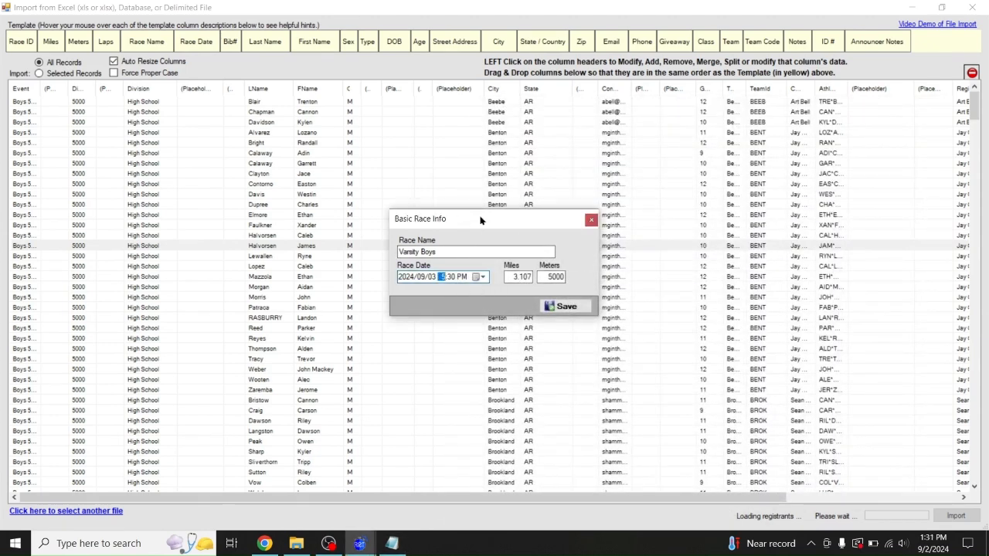
{"action": "type", "text": "00"}
{"action": "left_click", "coordinate": [567, 307]}
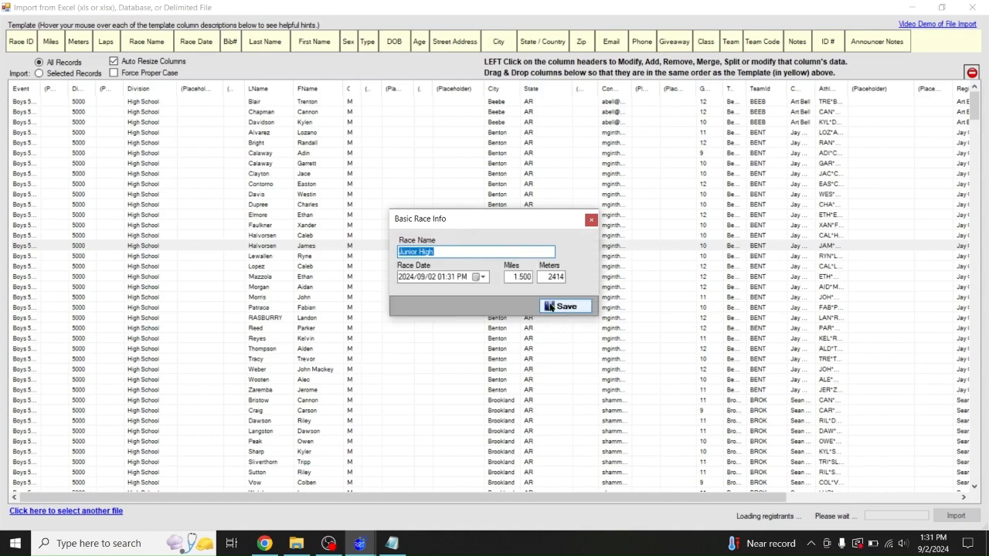
Rename the Junior High race to JV Boys
{"action": "left_click", "coordinate": [446, 251]}
{"action": "left_click_drag", "start_coordinate": [432, 251], "coordinate": [333, 250]}
{"action": "type", "text": "JV Boys"}
Set the JV Boys race date to the 3rd with the hour at 04
{"action": "left_click", "coordinate": [431, 276]}
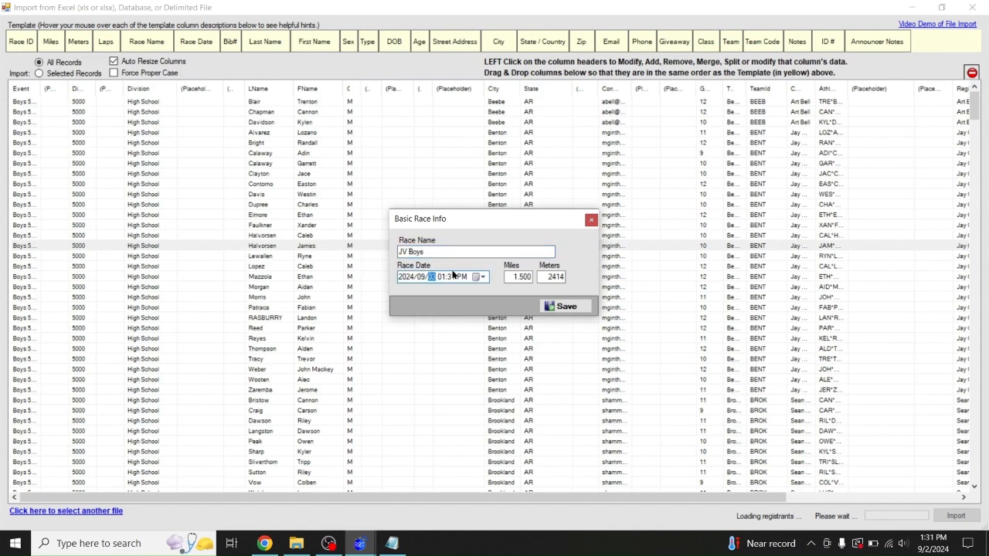
{"action": "key", "text": "Up"}
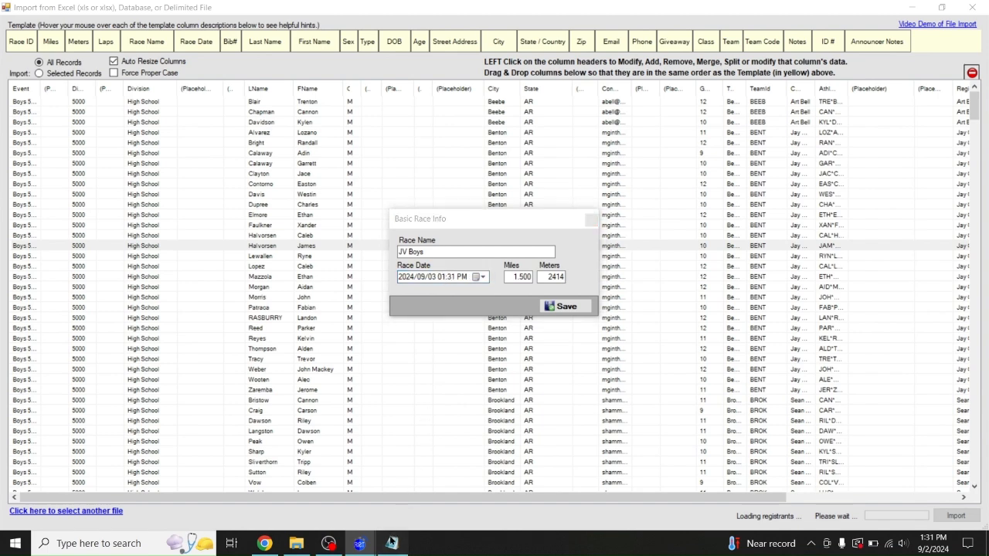
{"action": "left_click", "coordinate": [392, 543]}
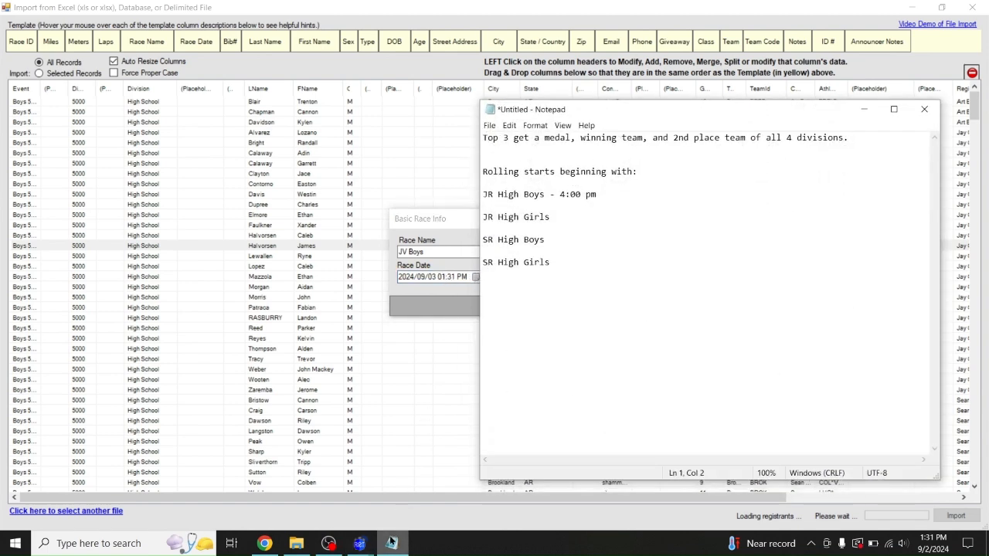
{"action": "left_click", "coordinate": [391, 544]}
{"action": "left_click", "coordinate": [439, 277]}
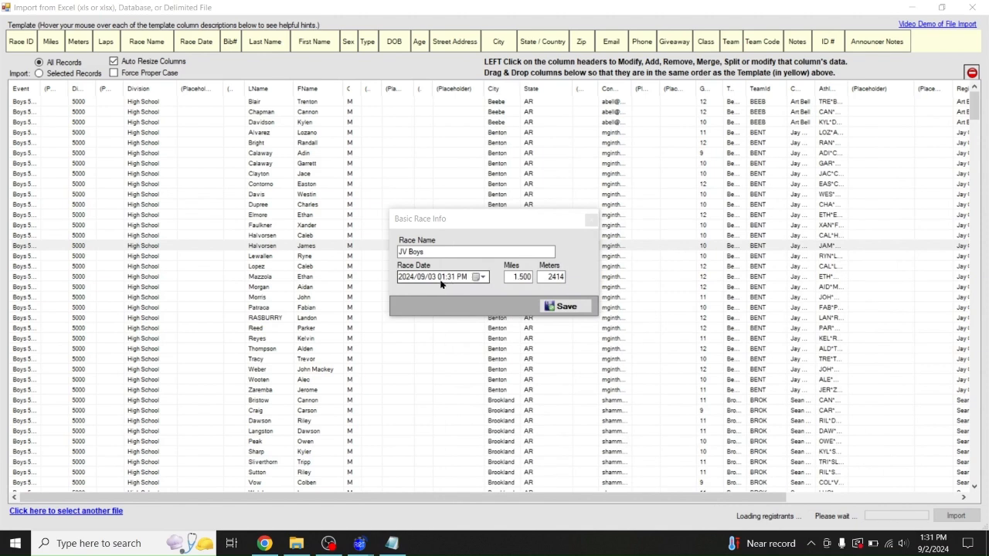
{"action": "type", "text": "04"}
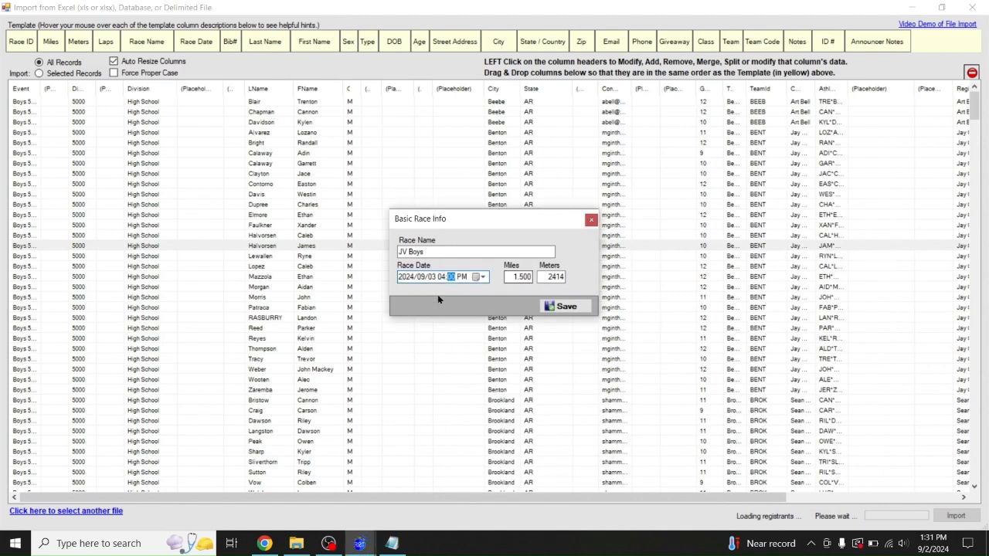
Save JV Boys and name the next race Varsity Girls, dated the 3rd
{"action": "left_click", "coordinate": [567, 309]}
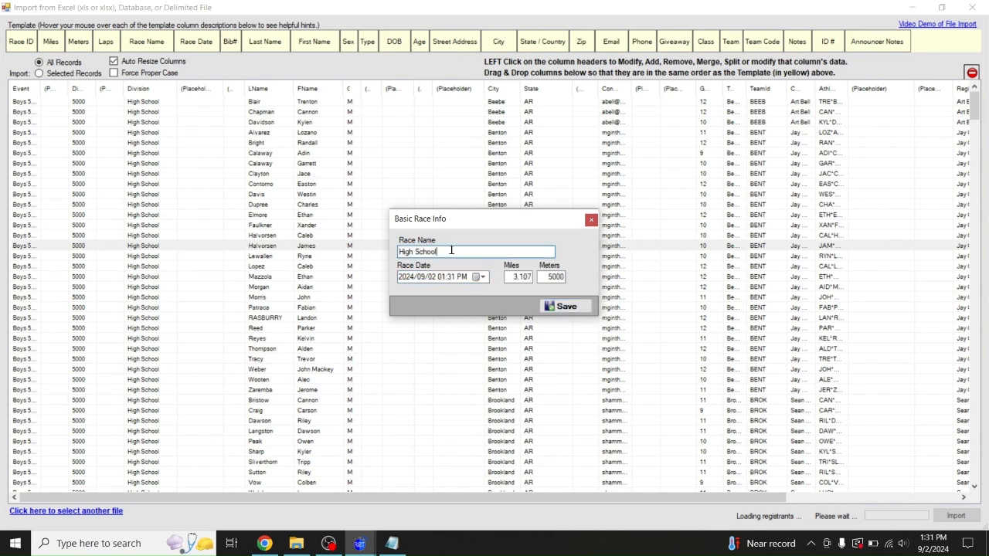
{"action": "type", "text": "Varsity Girls"}
{"action": "left_click", "coordinate": [431, 278]}
{"action": "type", "text": "03"}
Set the Varsity Girls start time to 05:30 PM
{"action": "left_click", "coordinate": [392, 543]}
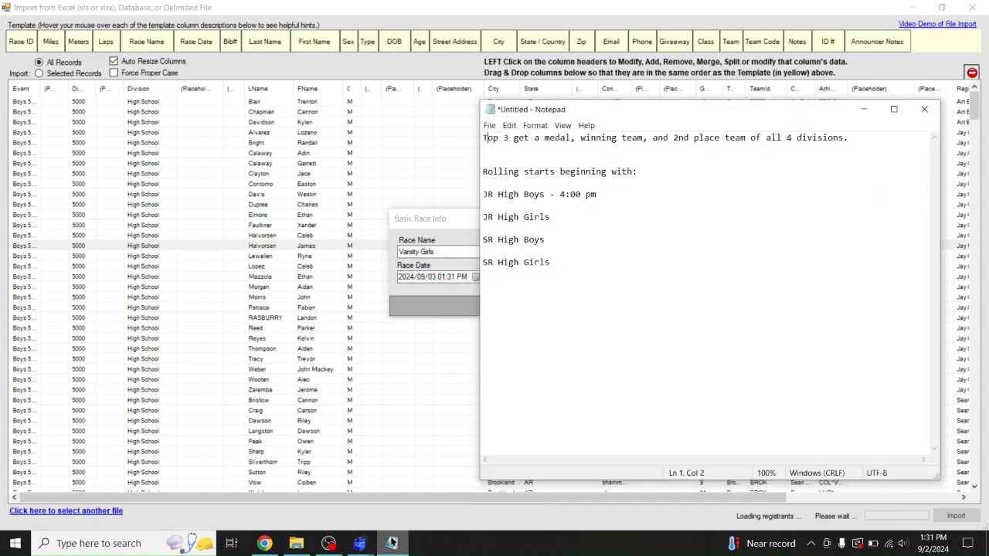
{"action": "left_click", "coordinate": [392, 543]}
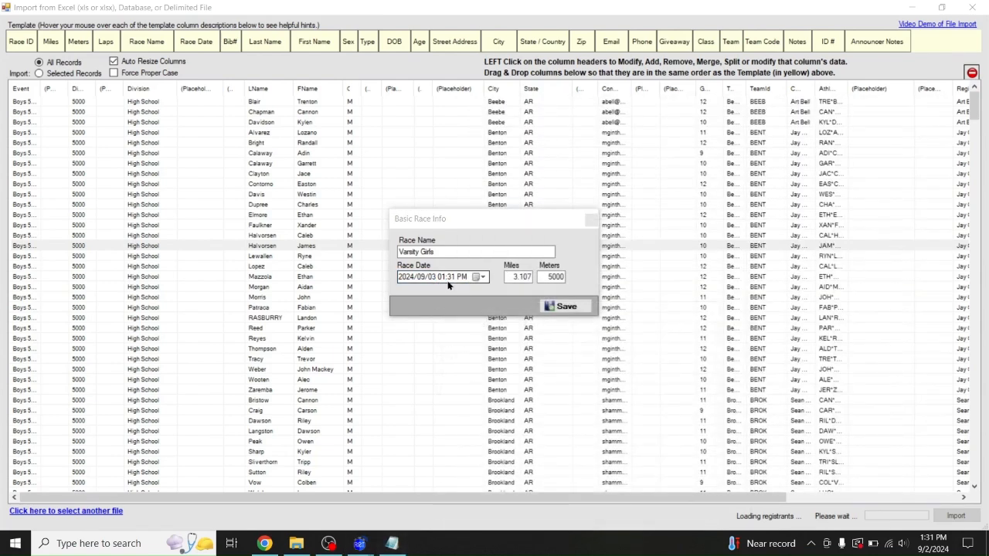
{"action": "type", "text": "0530"}
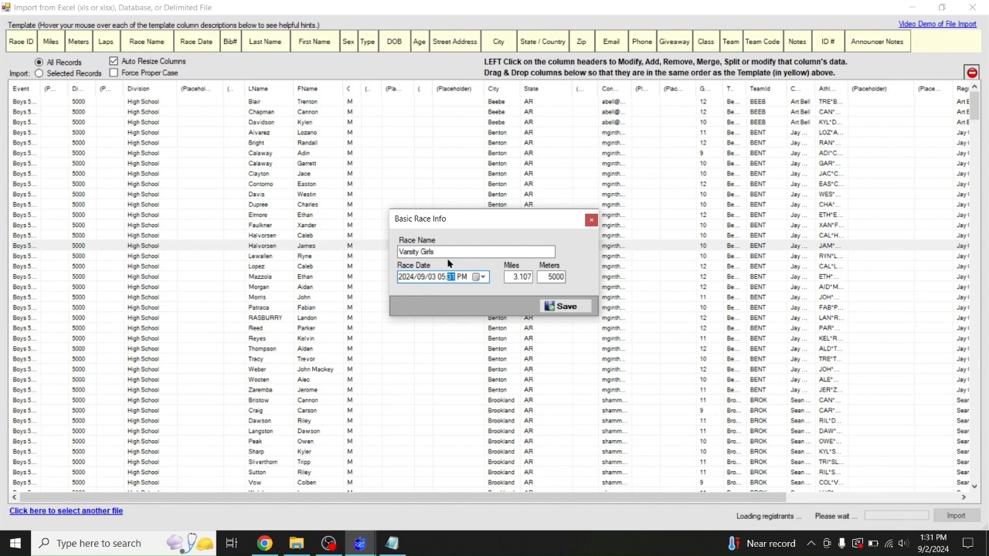
{"action": "key", "text": "Tab"}
Save Varsity Girls and rename the next Junior High race to JV Girls
{"action": "left_click", "coordinate": [567, 306]}
{"action": "left_click", "coordinate": [451, 253]}
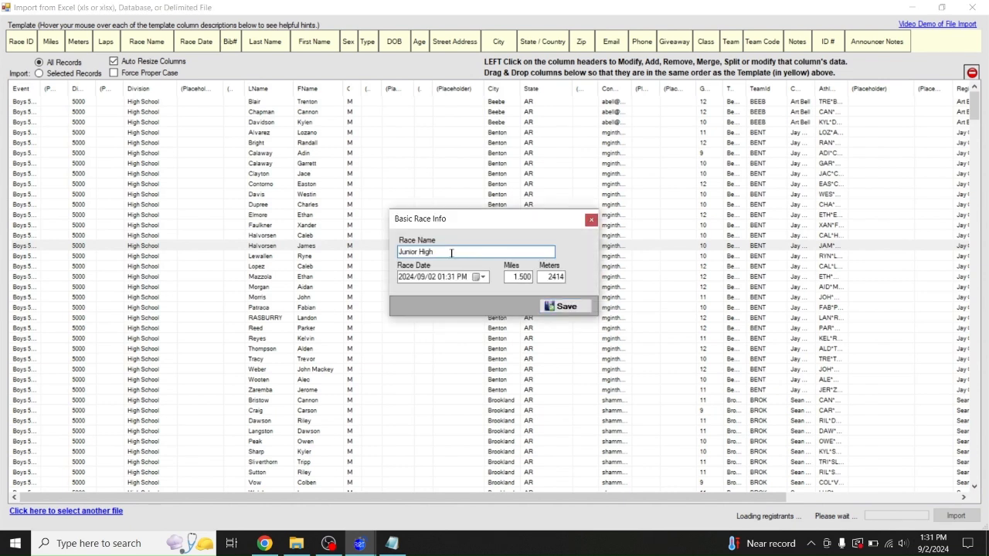
{"action": "left_click_drag", "start_coordinate": [464, 252], "coordinate": [331, 252]}
{"action": "type", "text": "JV Girls"}
Set the JV Girls start to 2024/09/03 at 04 PM and save it
{"action": "left_click", "coordinate": [434, 276]}
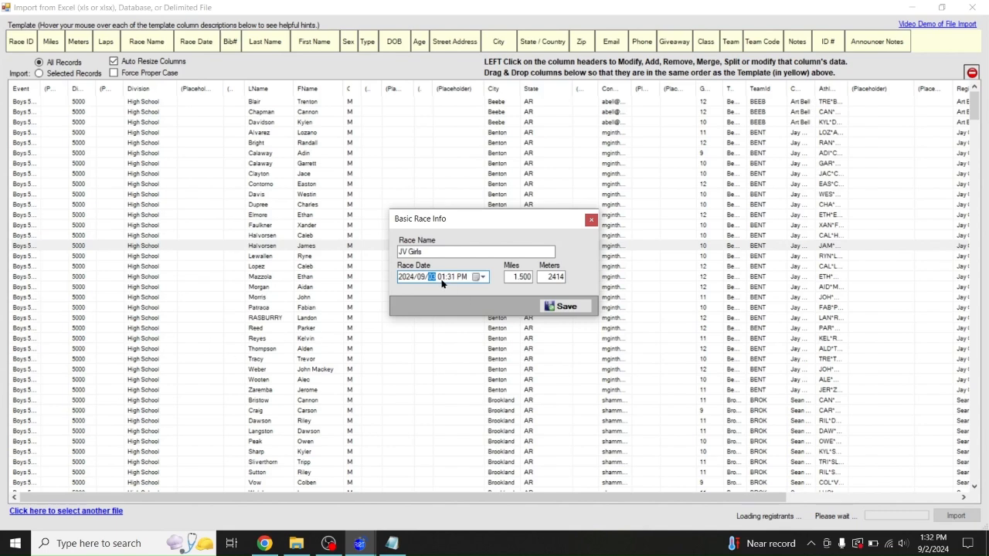
{"action": "left_click", "coordinate": [392, 545]}
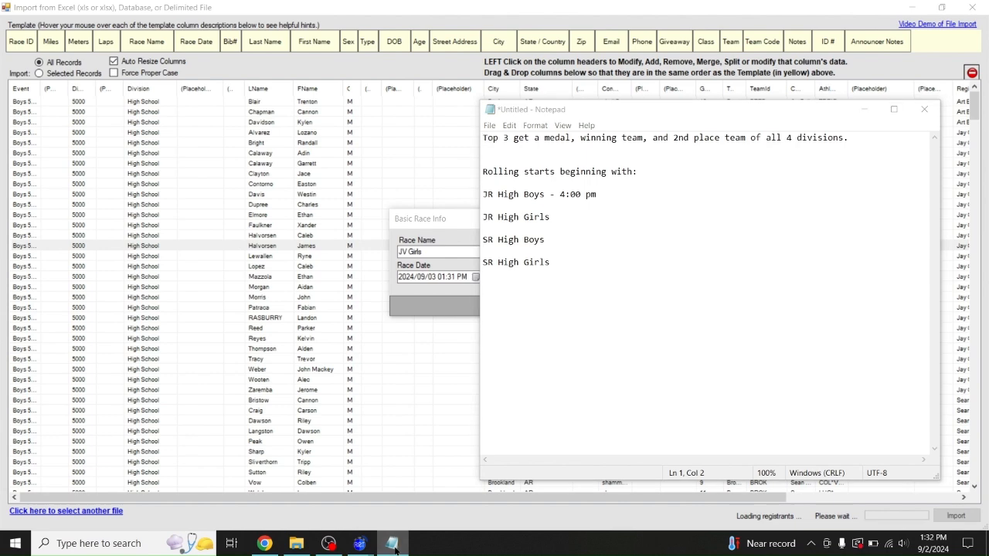
{"action": "left_click", "coordinate": [392, 544]}
{"action": "left_click", "coordinate": [438, 277]}
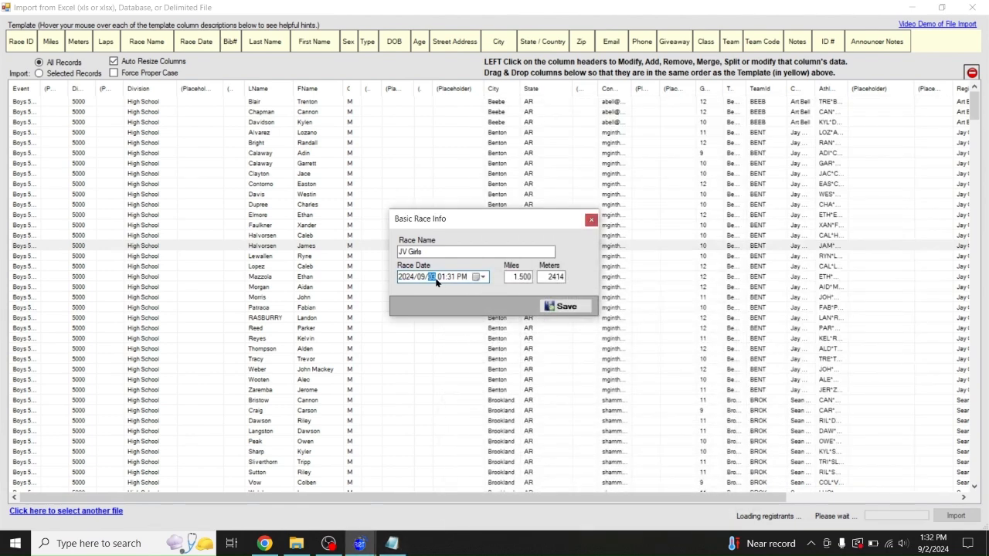
{"action": "type", "text": "4"}
{"action": "left_click", "coordinate": [564, 307]}
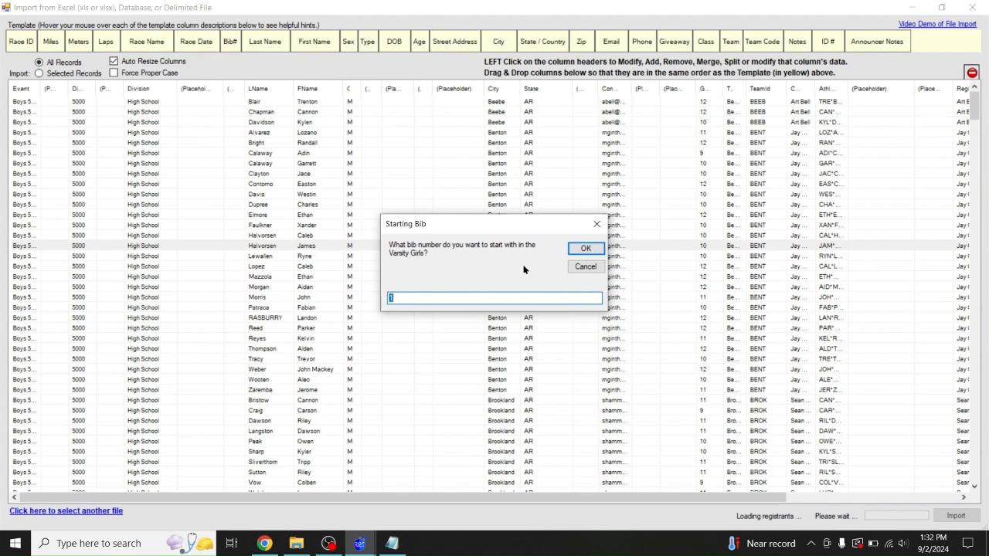
Set starting bibs for Varsity Girls (500), Varsity Boys, JV Boys (731) and JV Girls to complete the import
{"action": "type", "text": "500"}
{"action": "left_click", "coordinate": [587, 248]}
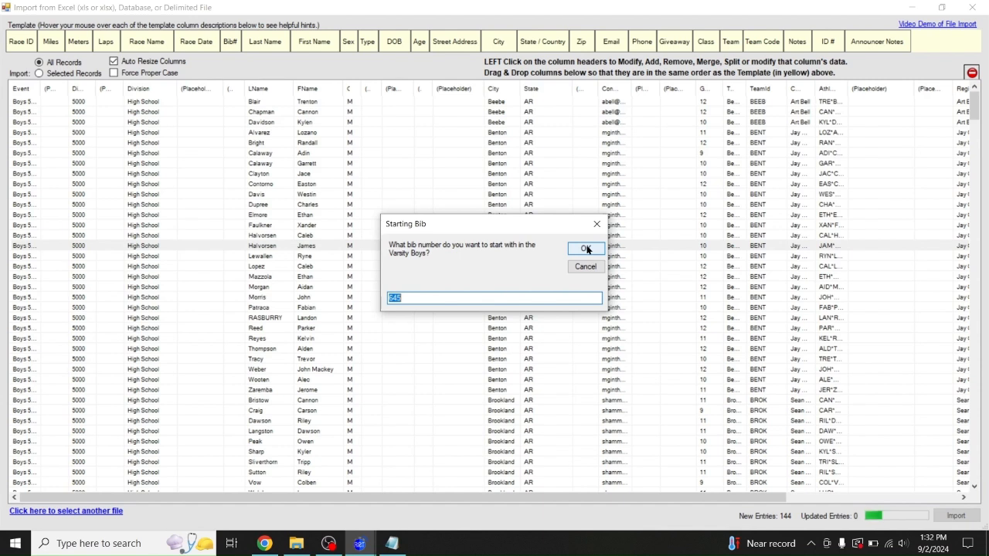
{"action": "left_click", "coordinate": [586, 248]}
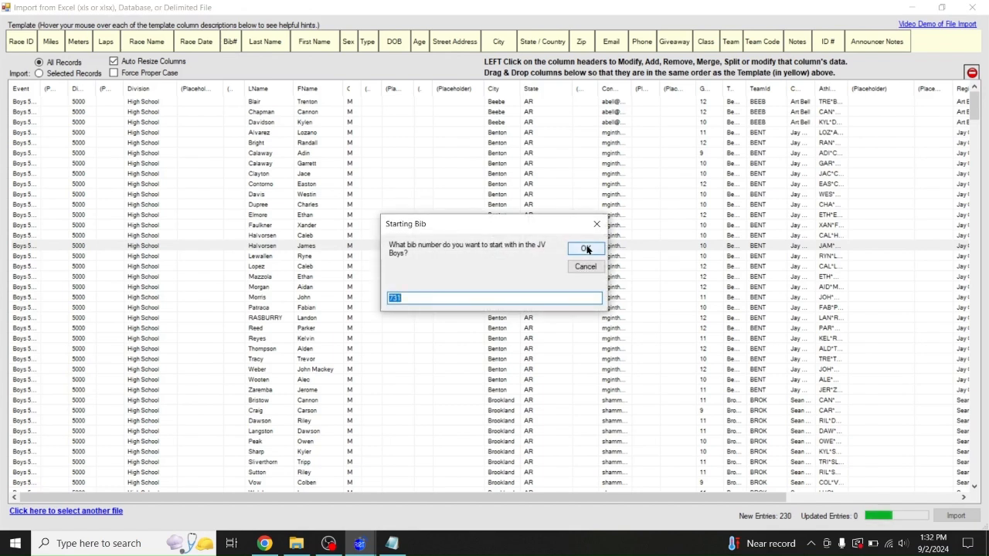
{"action": "left_click", "coordinate": [587, 248]}
{"action": "left_click", "coordinate": [587, 249]}
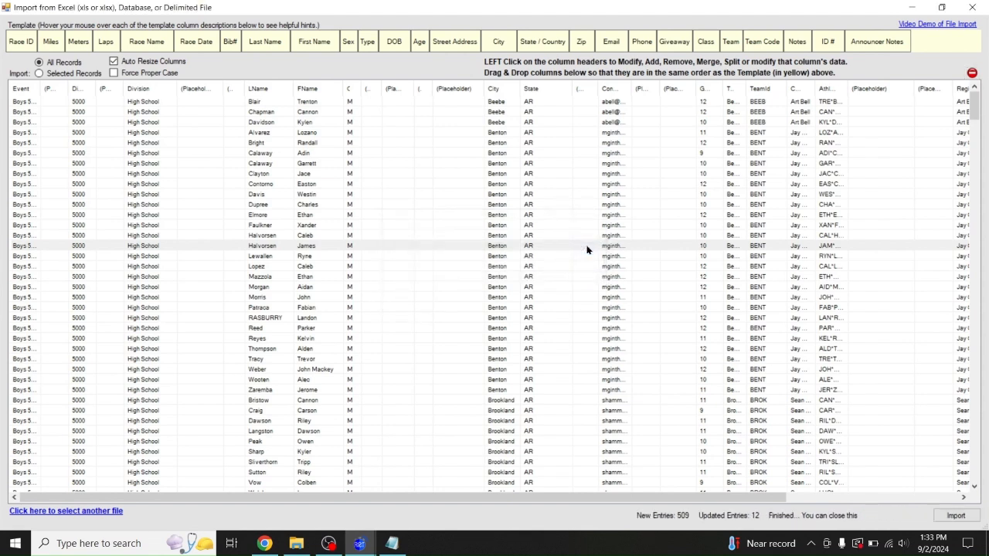
Close the finished import and open the Varsity Girls race to browse its athletes
{"action": "left_click", "coordinate": [972, 7]}
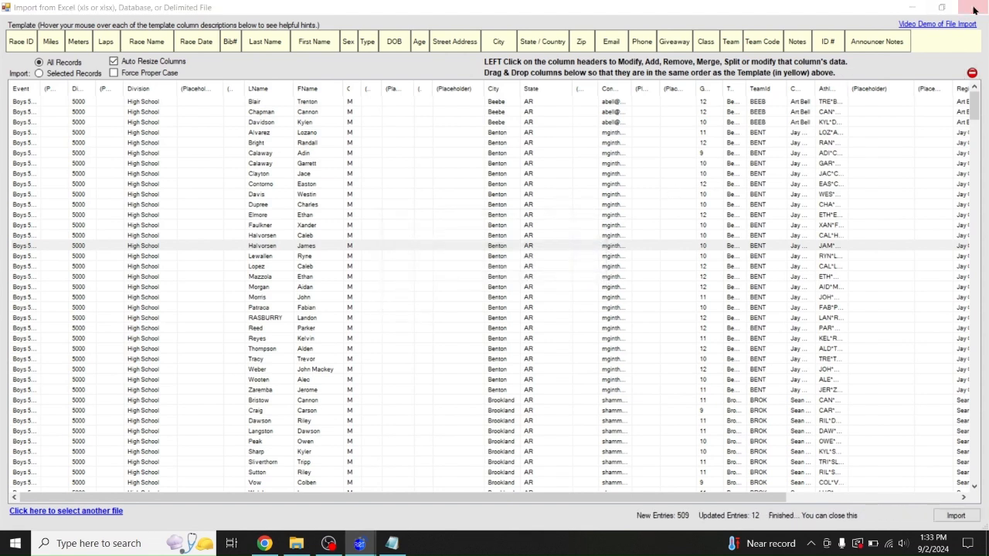
{"action": "left_click", "coordinate": [446, 28]}
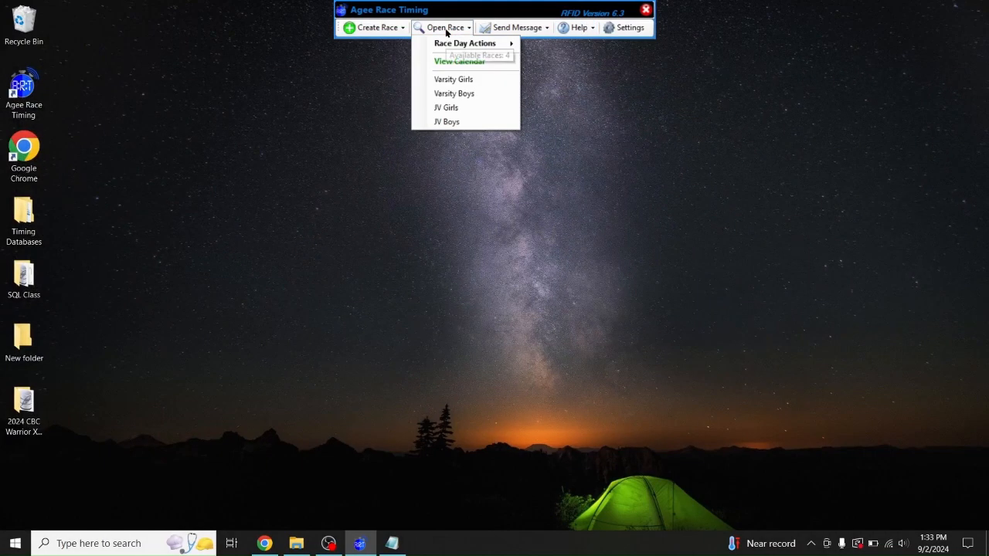
{"action": "left_click", "coordinate": [449, 80]}
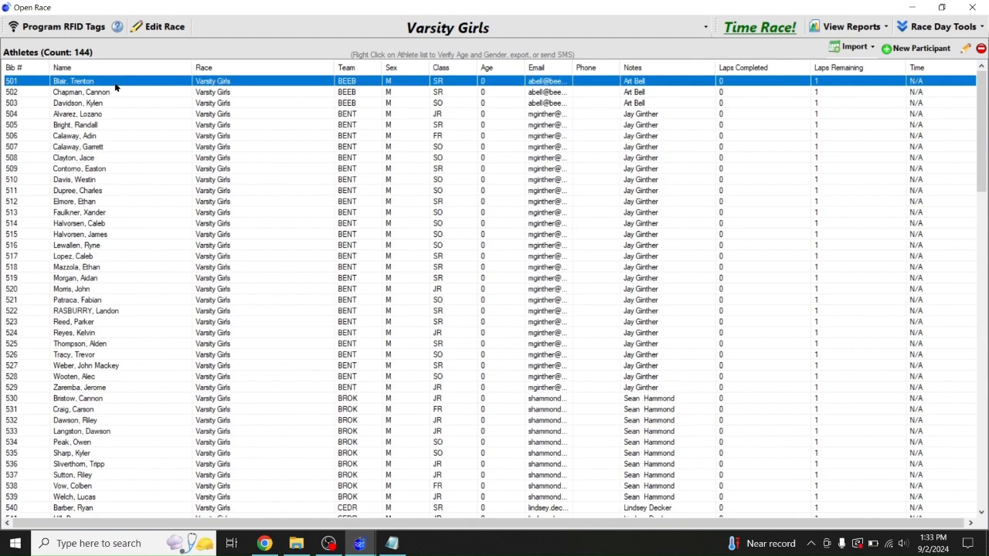
{"action": "left_click", "coordinate": [103, 200]}
{"action": "left_click", "coordinate": [97, 247]}
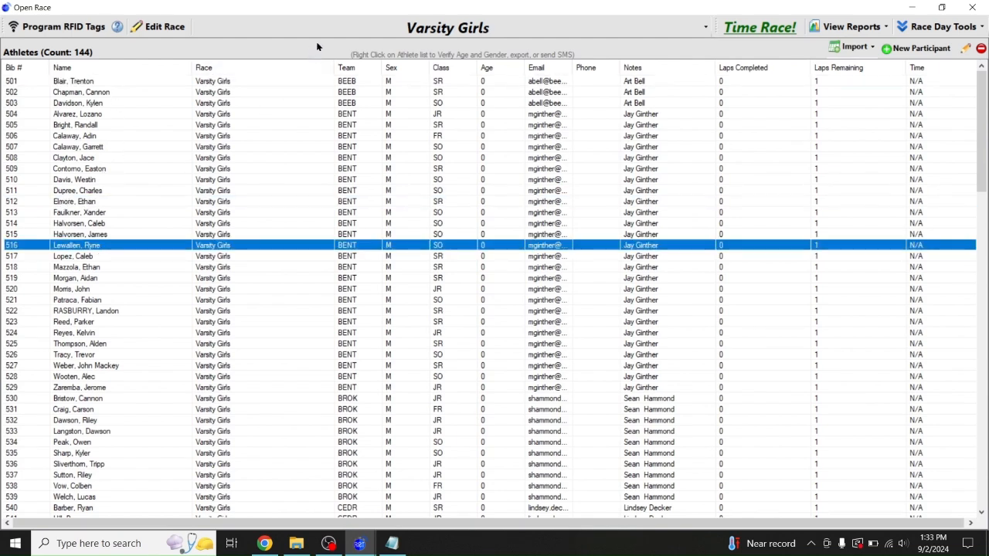
Switch to the Varsity Boys race and select its first athlete
{"action": "left_click", "coordinate": [251, 29]}
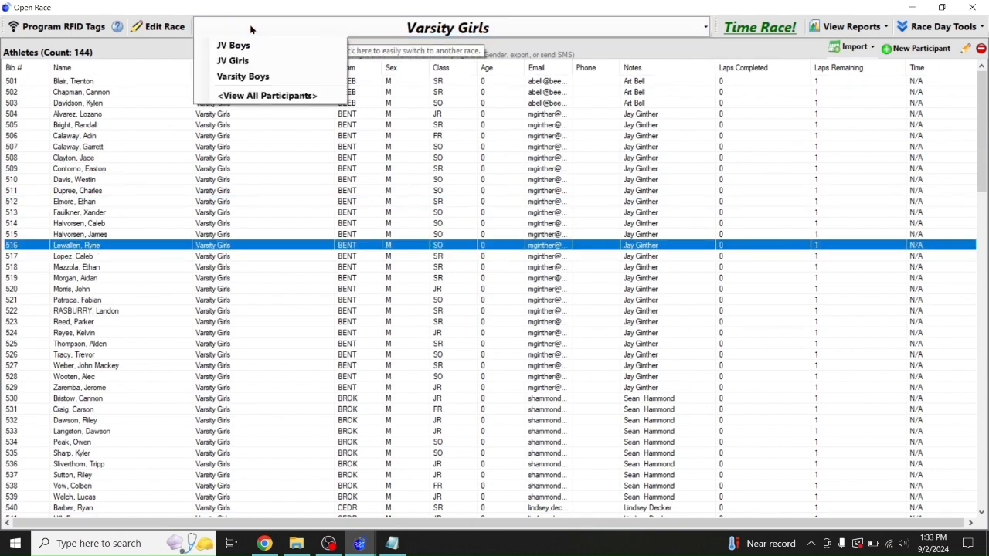
{"action": "left_click", "coordinate": [234, 76]}
{"action": "left_click", "coordinate": [117, 104]}
{"action": "left_click", "coordinate": [96, 83]}
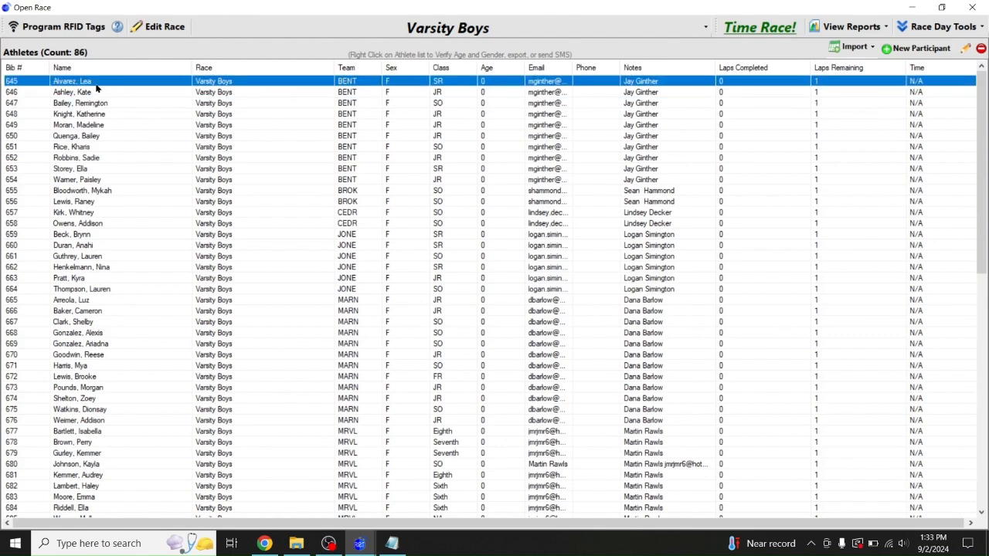
Rename the Varsity Boys race to 'Varsity Girls Validated' and save it
{"action": "left_click", "coordinate": [160, 28]}
{"action": "left_click", "coordinate": [358, 104]}
{"action": "double_click", "coordinate": [371, 99]}
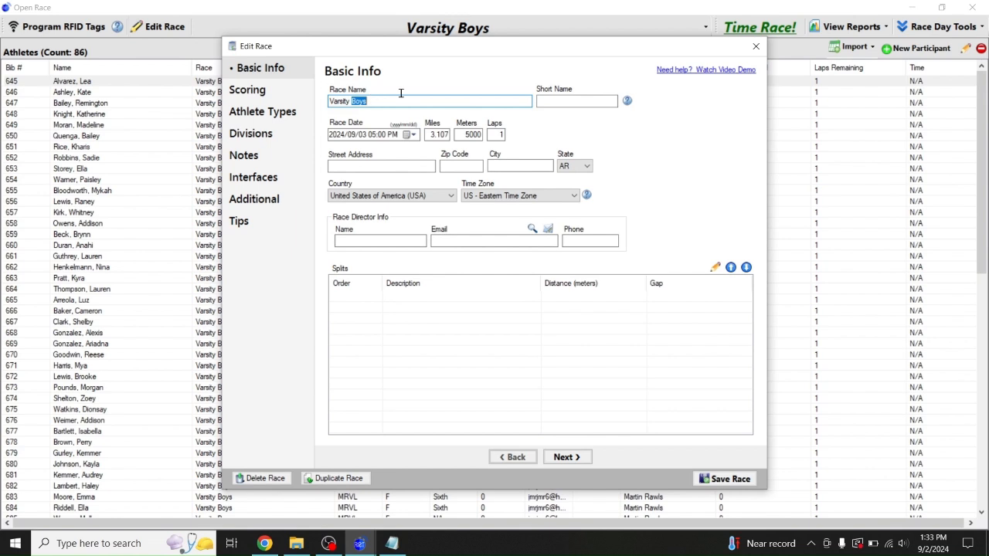
{"action": "type", "text": "Girls"}
{"action": "type", "text": "Validated"}
{"action": "left_click", "coordinate": [711, 479]}
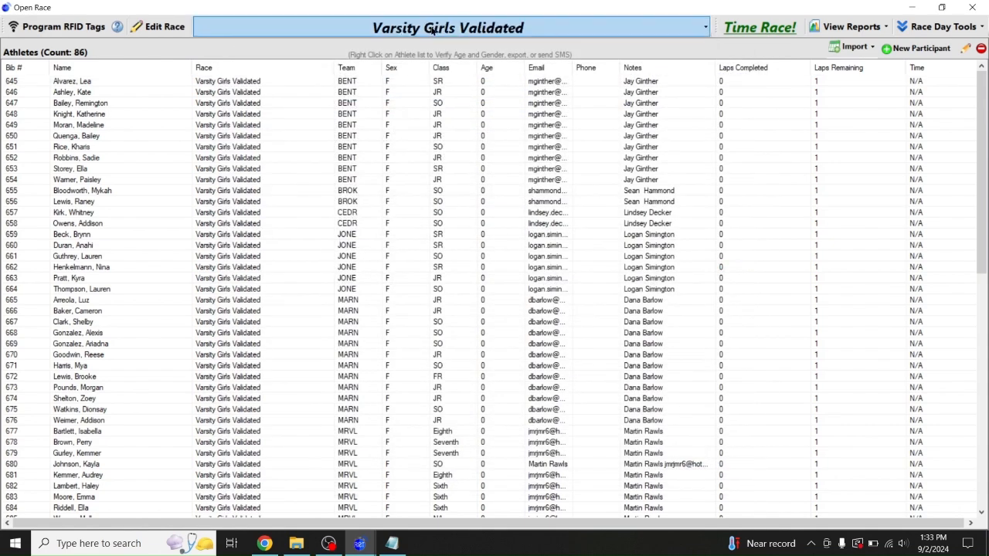
Rename the Varsity Girls race to 'Varsity Boys' and save it
{"action": "left_click", "coordinate": [460, 28]}
{"action": "left_click", "coordinate": [242, 77]}
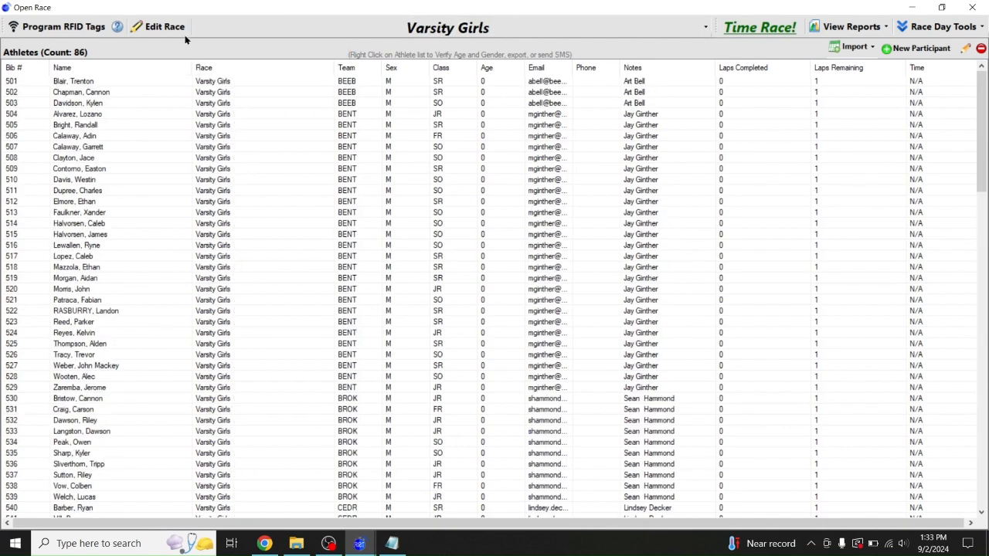
{"action": "left_click", "coordinate": [171, 28]}
{"action": "left_click", "coordinate": [351, 100]}
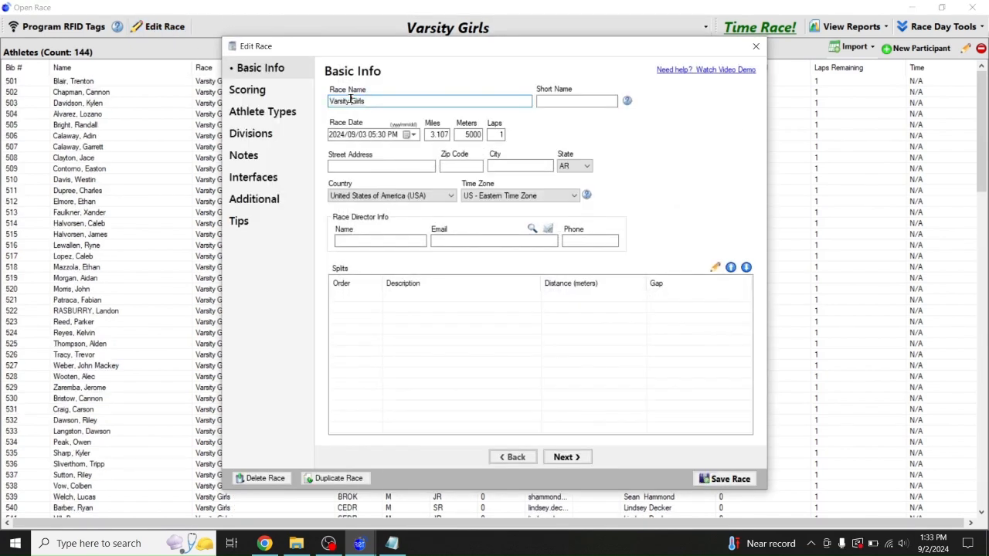
{"action": "key", "text": "shift+End"}
{"action": "type", "text": "Boys"}
{"action": "left_click", "coordinate": [744, 478]}
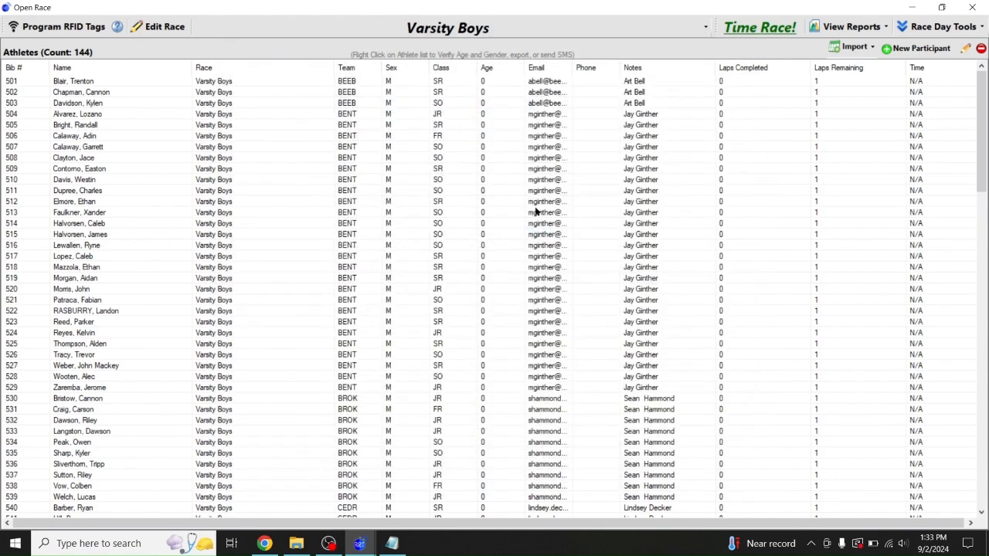
Rename 'Varsity Girls Validated' to 'Varsity Girls' and save it
{"action": "left_click", "coordinate": [357, 28]}
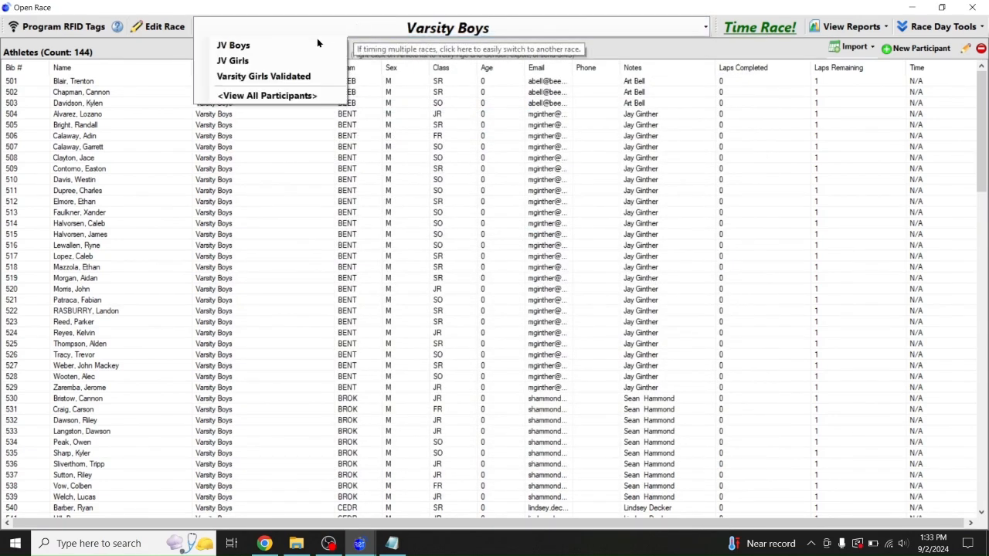
{"action": "left_click", "coordinate": [283, 75]}
{"action": "left_click", "coordinate": [159, 26]}
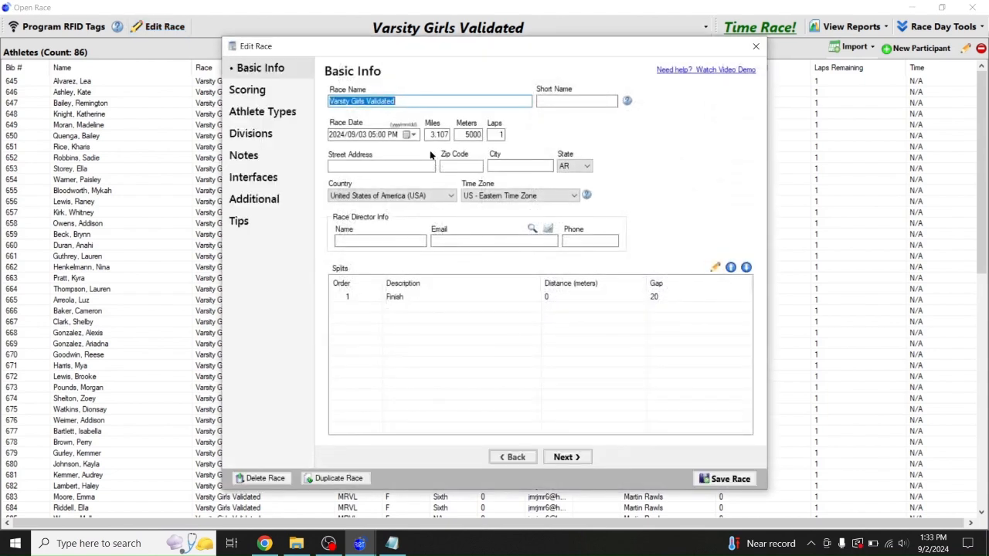
{"action": "left_click", "coordinate": [381, 102]}
{"action": "left_click_drag", "start_coordinate": [362, 102], "coordinate": [485, 119]}
{"action": "type", "text": "s"}
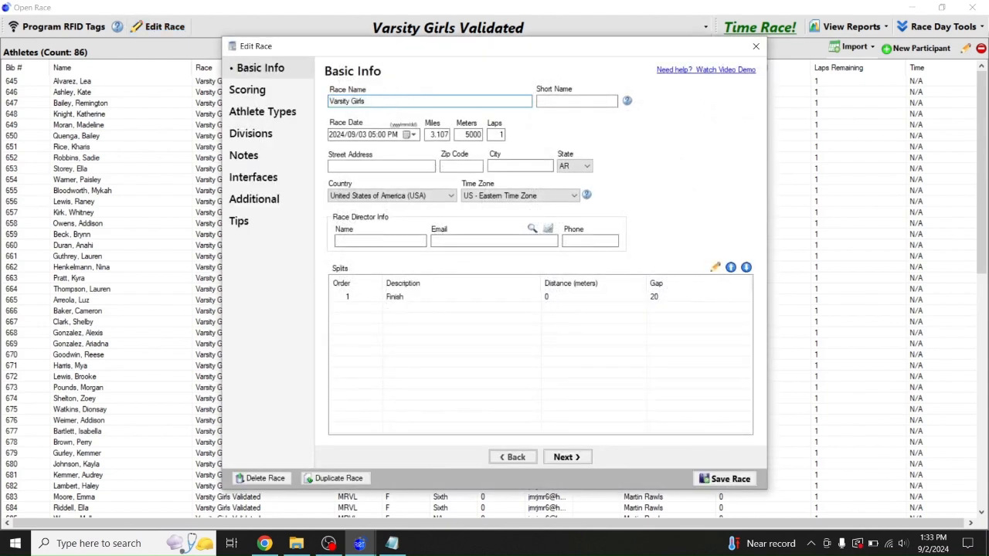
{"action": "left_click", "coordinate": [727, 480]}
Open the JV Boys race and look through its athletes
{"action": "left_click", "coordinate": [442, 33]}
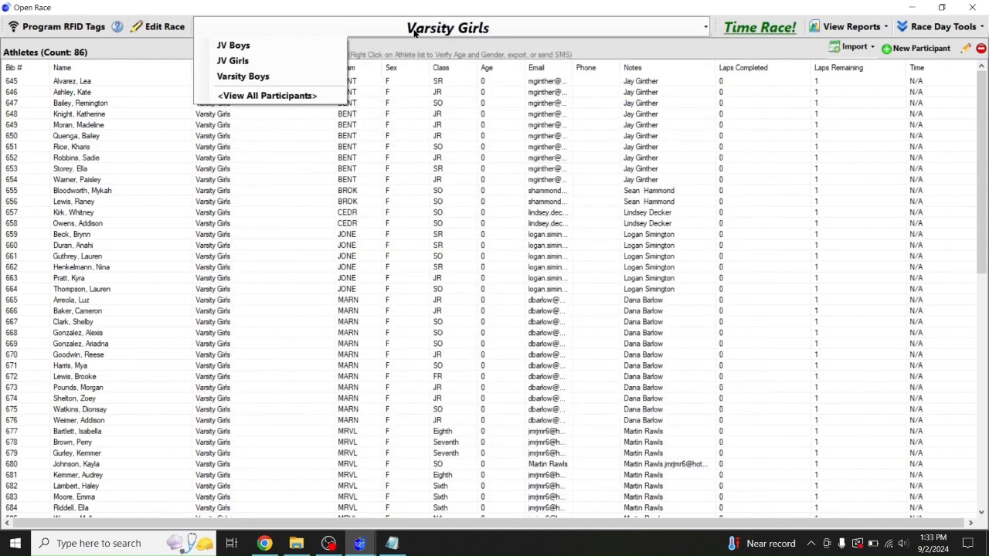
{"action": "left_click", "coordinate": [236, 45]}
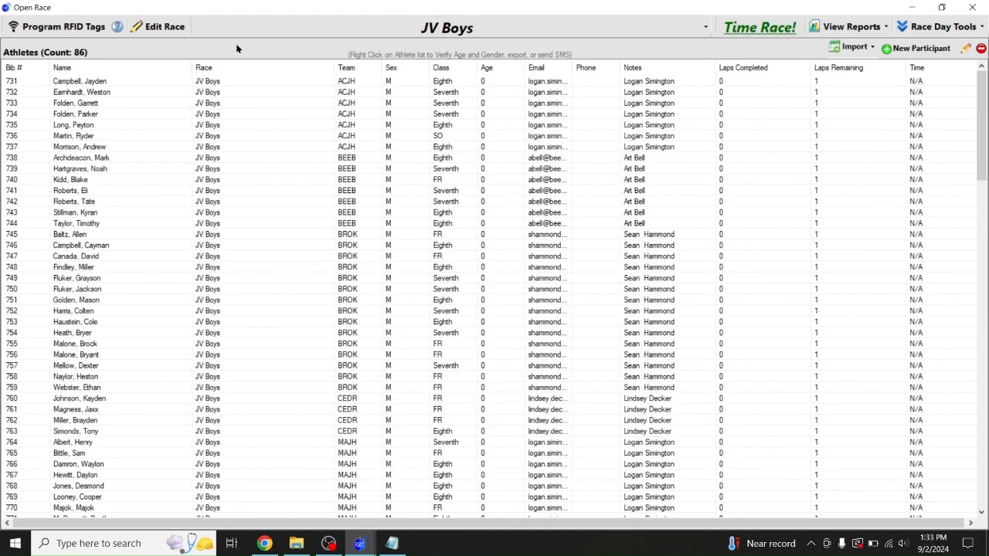
{"action": "left_click", "coordinate": [136, 193]}
{"action": "left_click", "coordinate": [128, 234]}
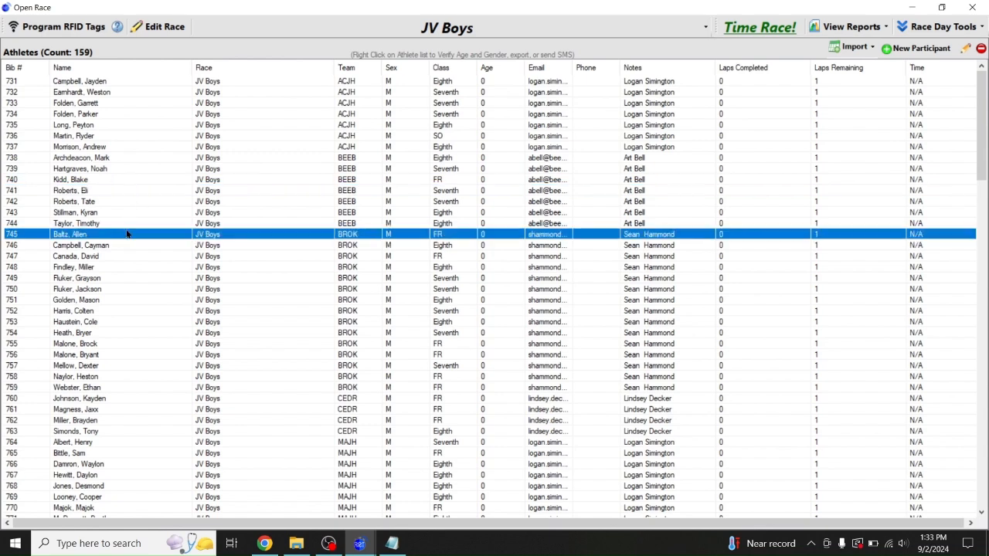
{"action": "left_click", "coordinate": [123, 302]}
Switch to the JV Girls race and scroll through its 120 athletes
{"action": "left_click", "coordinate": [355, 31]}
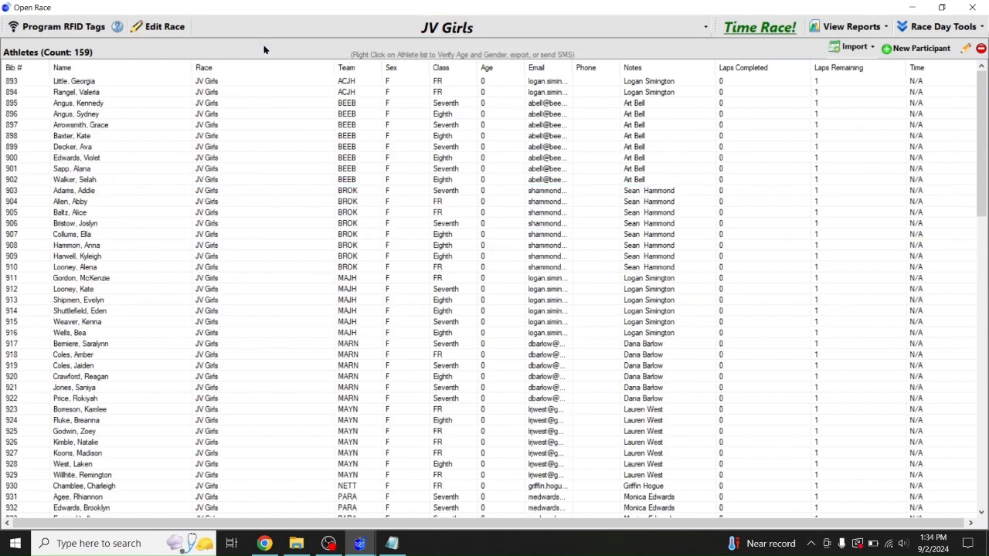
{"action": "left_click", "coordinate": [135, 323]}
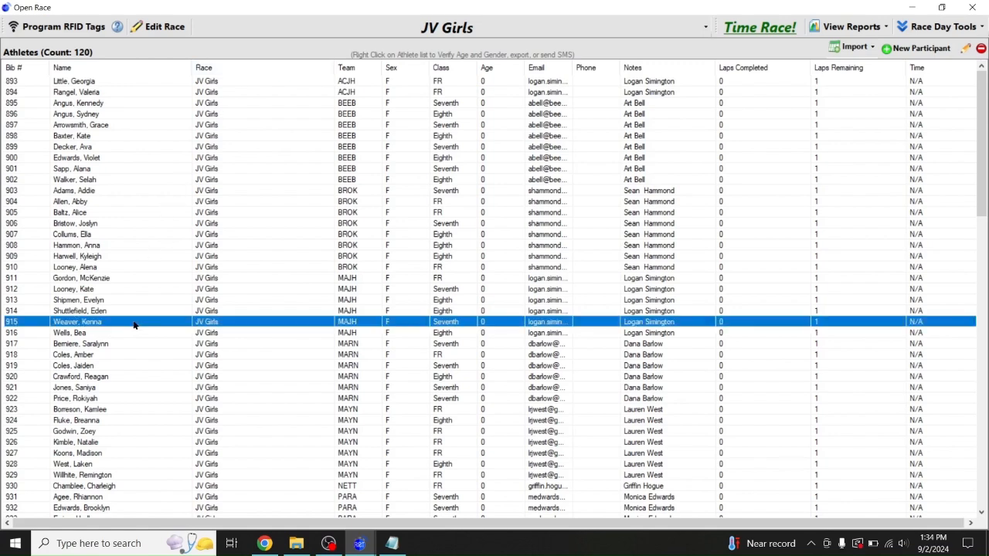
{"action": "scroll", "coordinate": [134, 325], "scroll_direction": "down", "scroll_amount": 7}
{"action": "scroll", "coordinate": [135, 326], "scroll_direction": "up", "scroll_amount": 7}
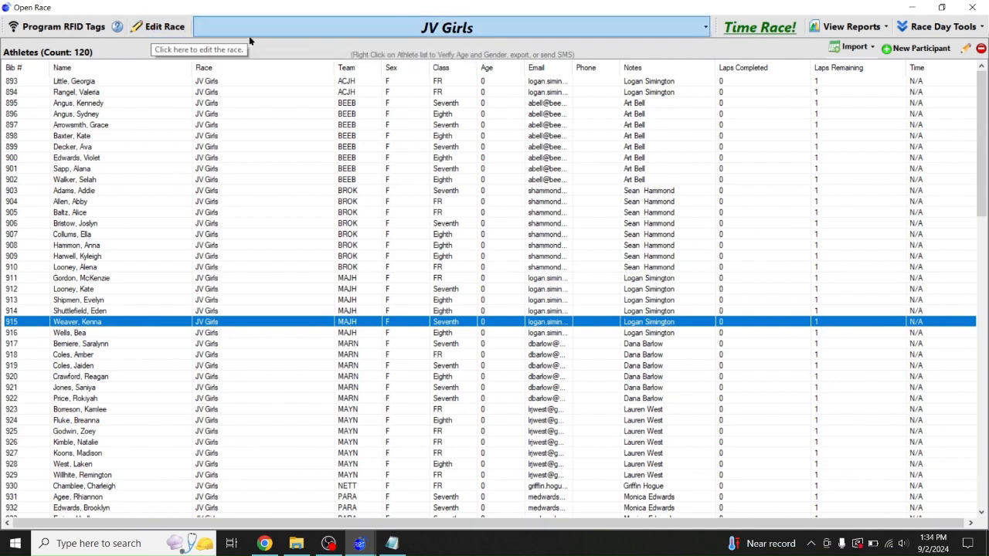
Open the JV Girls race settings and consult the race notes
{"action": "left_click", "coordinate": [163, 27]}
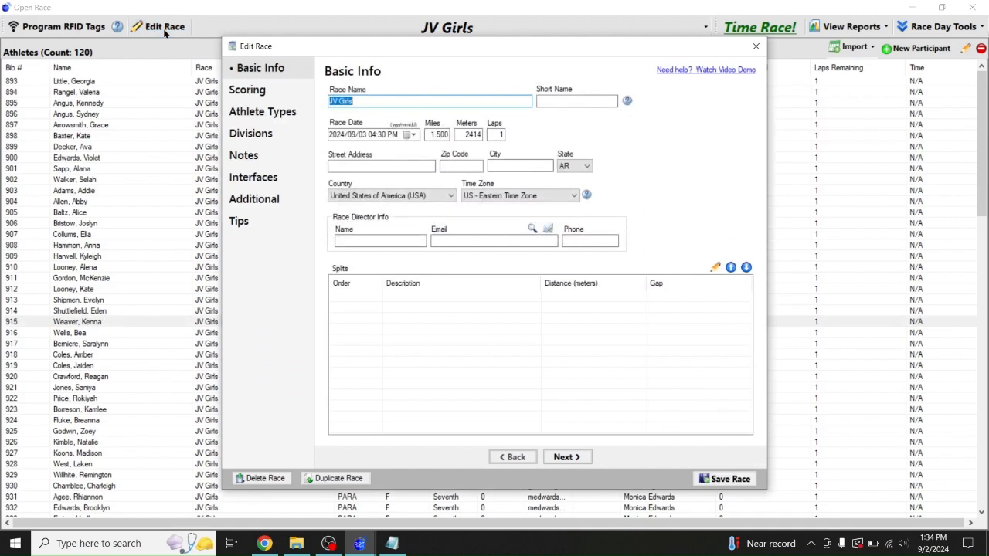
{"action": "left_click", "coordinate": [392, 543]}
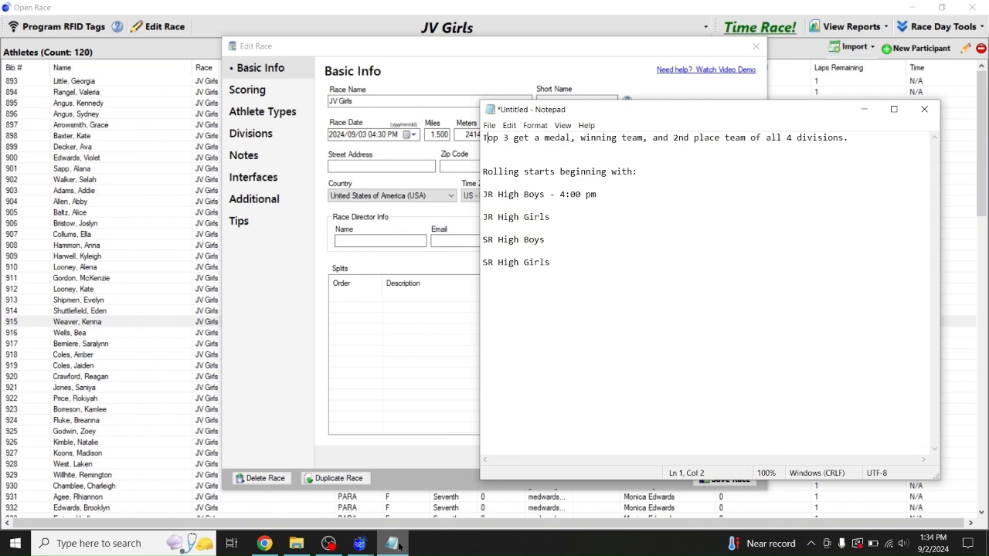
{"action": "left_click", "coordinate": [395, 544]}
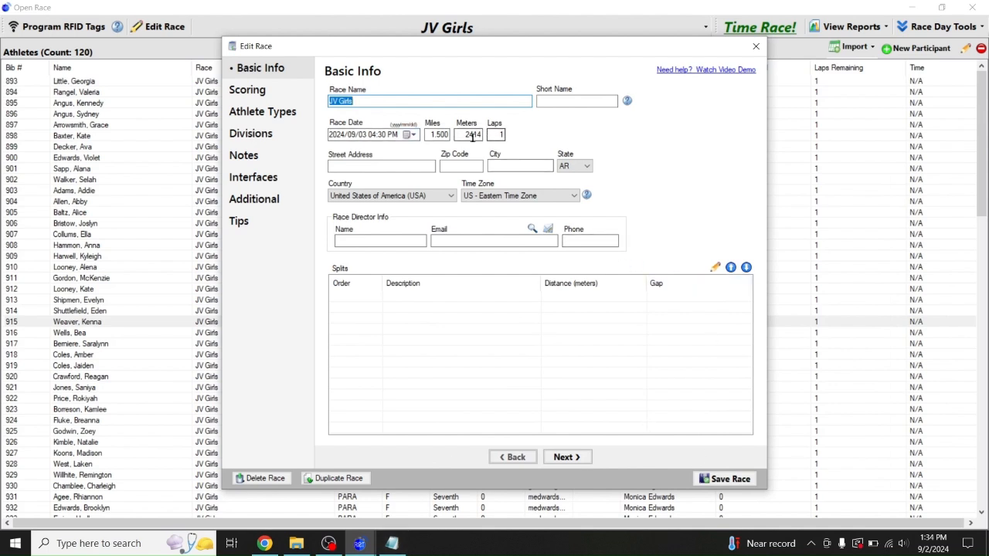
Enter the race director's name and e-mail, and set the time zone to US Central
{"action": "left_click", "coordinate": [374, 238]}
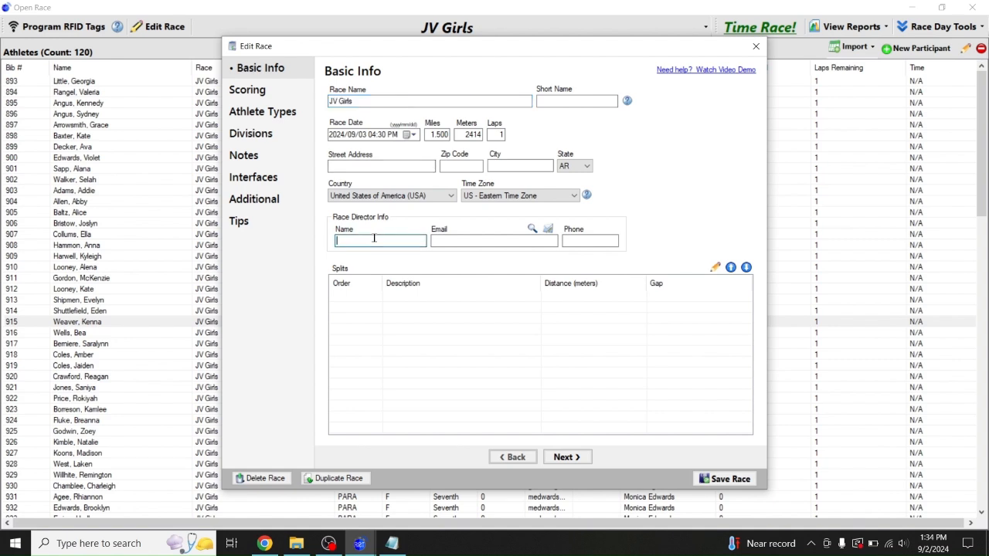
{"action": "key", "text": "Tab"}
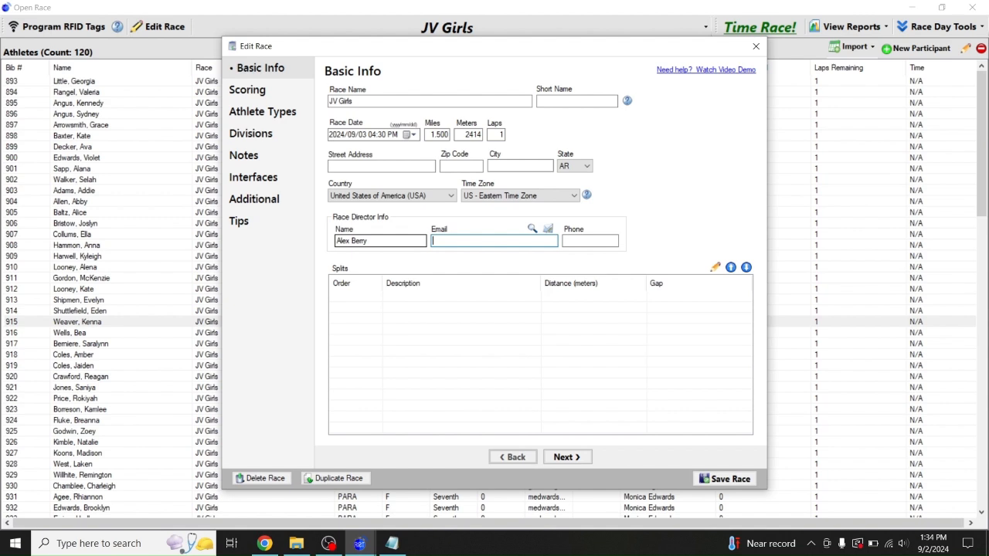
{"action": "key", "text": "Tab"}
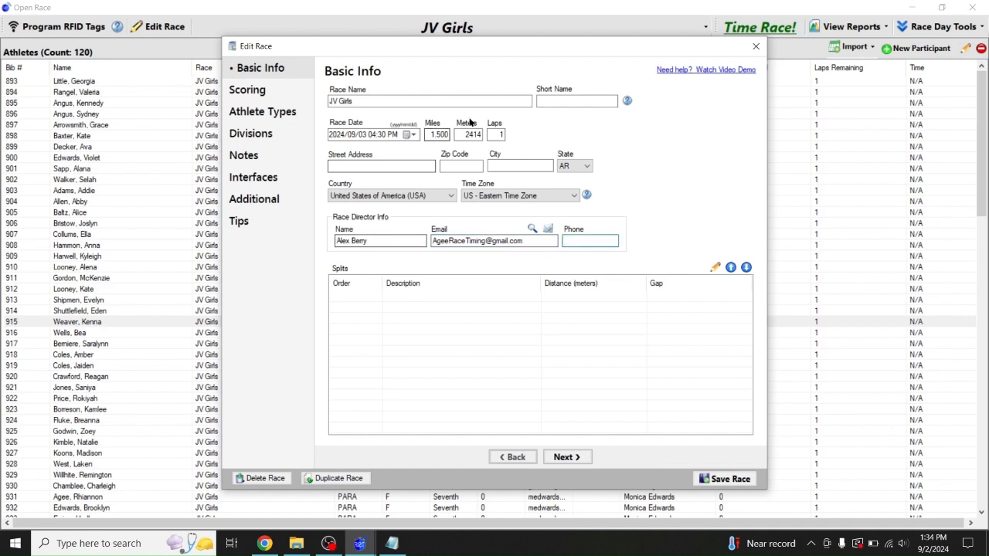
{"action": "left_click", "coordinate": [482, 197]}
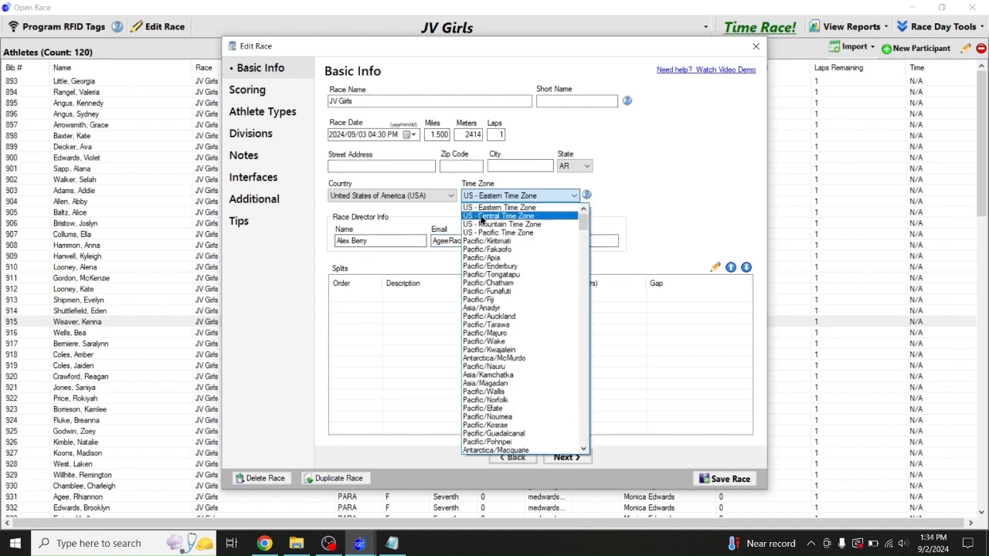
{"action": "left_click", "coordinate": [479, 216]}
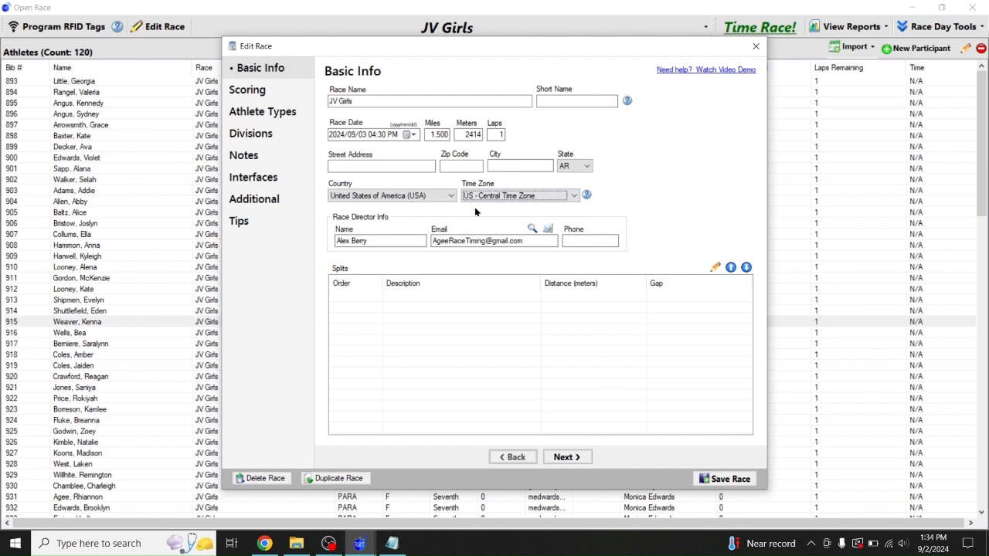
Start on the JV Girls street address, then move to the race's Scoring settings
{"action": "left_click", "coordinate": [385, 164]}
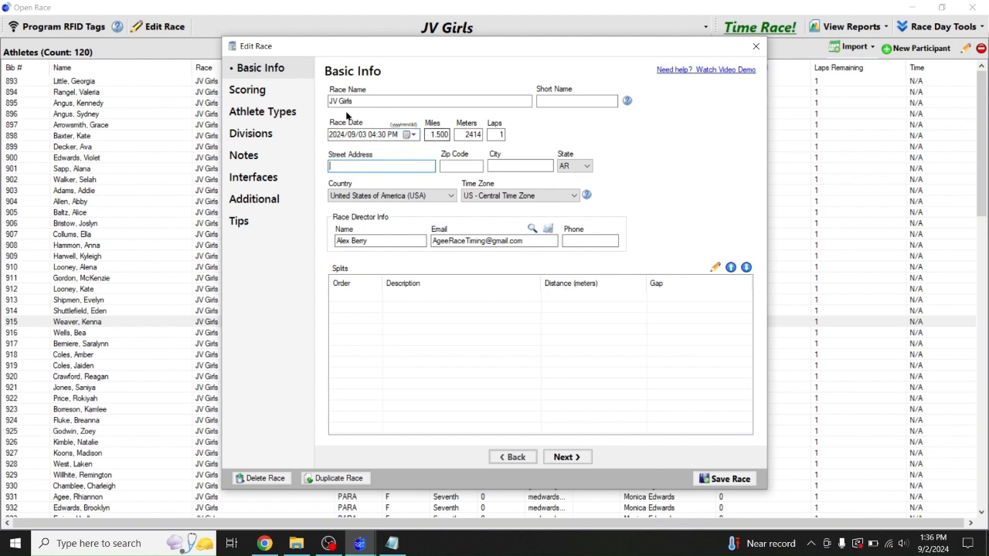
{"action": "left_click", "coordinate": [263, 92]}
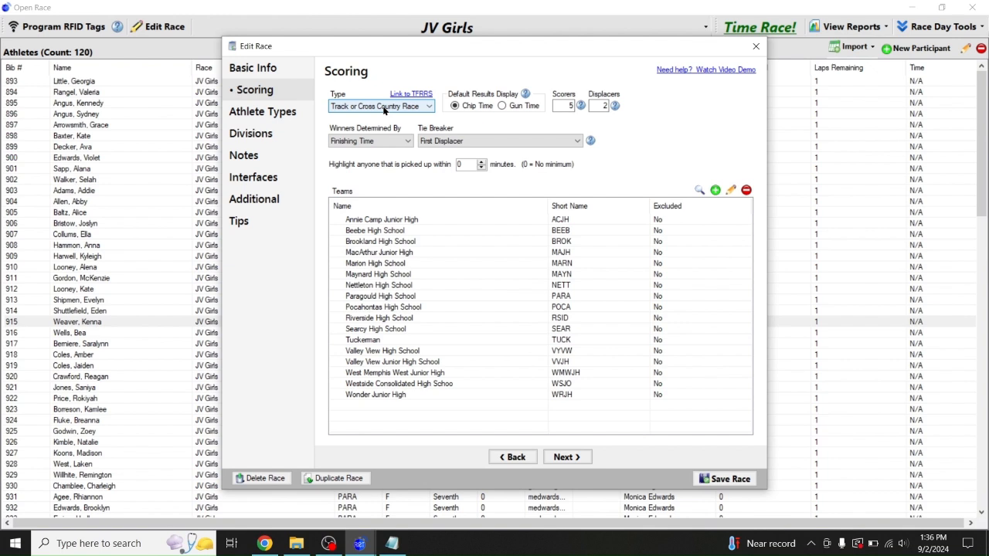
Check the Scorers and Displacers boxes, then view the empty JV Girls Divisions page
{"action": "left_click", "coordinate": [562, 106]}
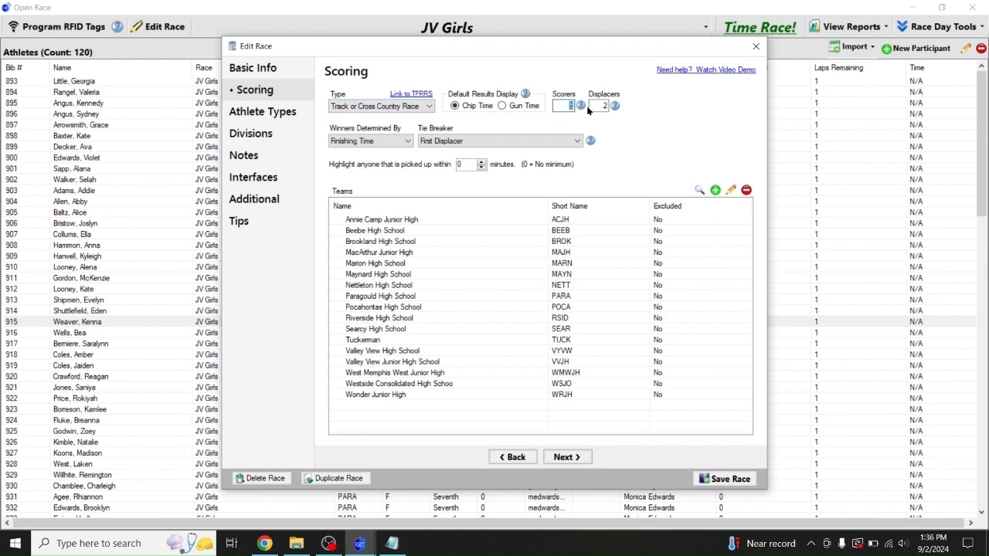
{"action": "left_click", "coordinate": [598, 106]}
{"action": "left_click", "coordinate": [563, 106]}
{"action": "left_click", "coordinate": [252, 119]}
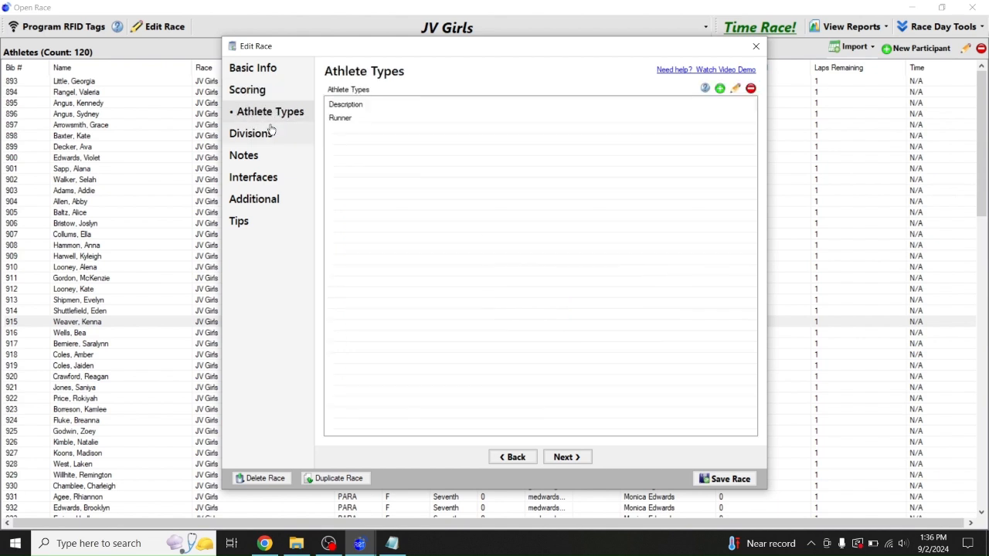
{"action": "left_click", "coordinate": [261, 136]}
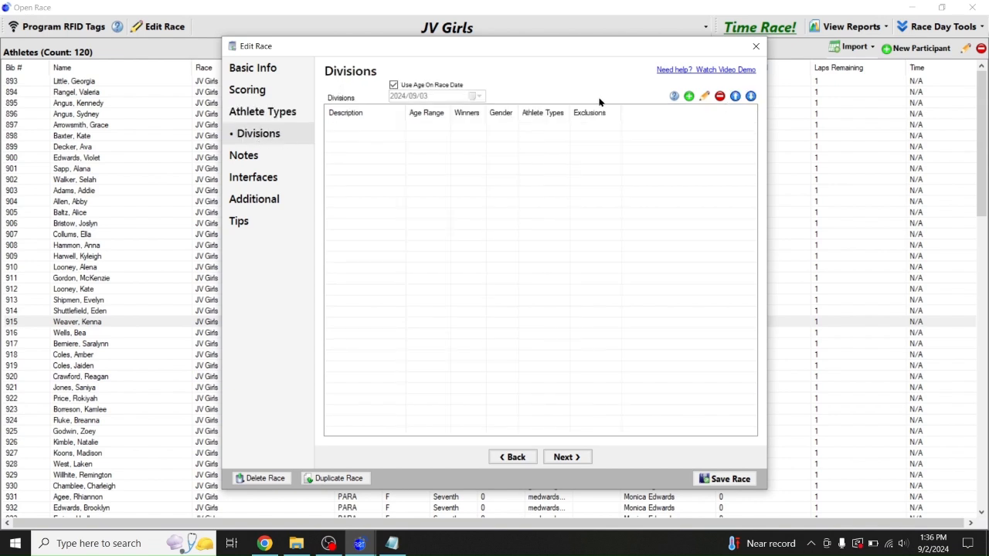
{"action": "left_click", "coordinate": [391, 543]}
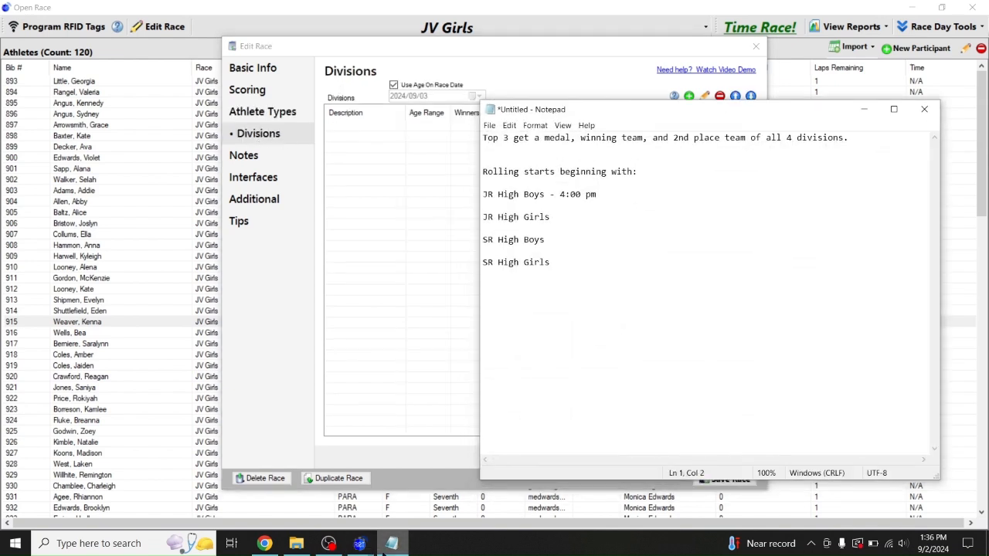
{"action": "left_click", "coordinate": [359, 543]}
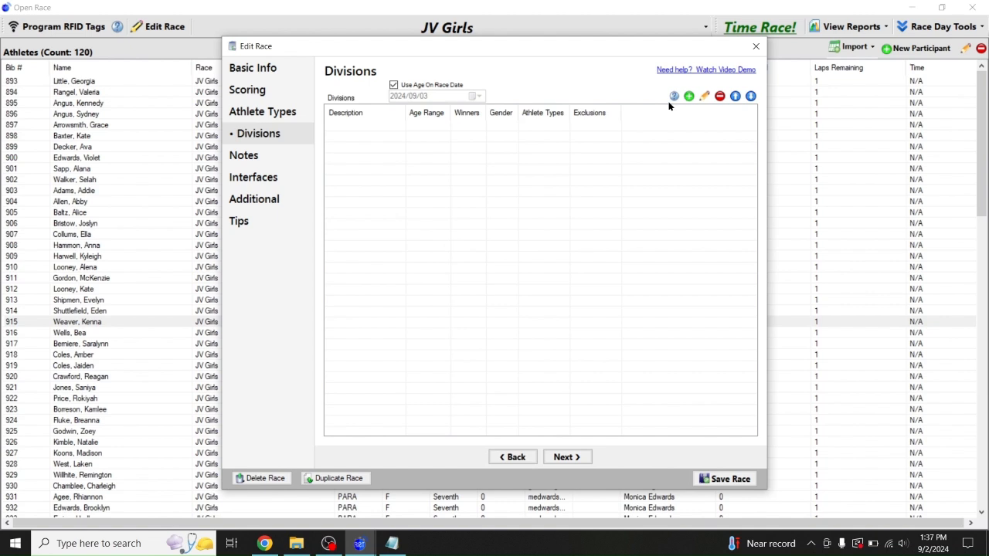
Add a 'Top 3 Finishers' division, gender Combined, ages 0 to 99, and save it
{"action": "left_click", "coordinate": [689, 96]}
{"action": "left_click", "coordinate": [370, 240]}
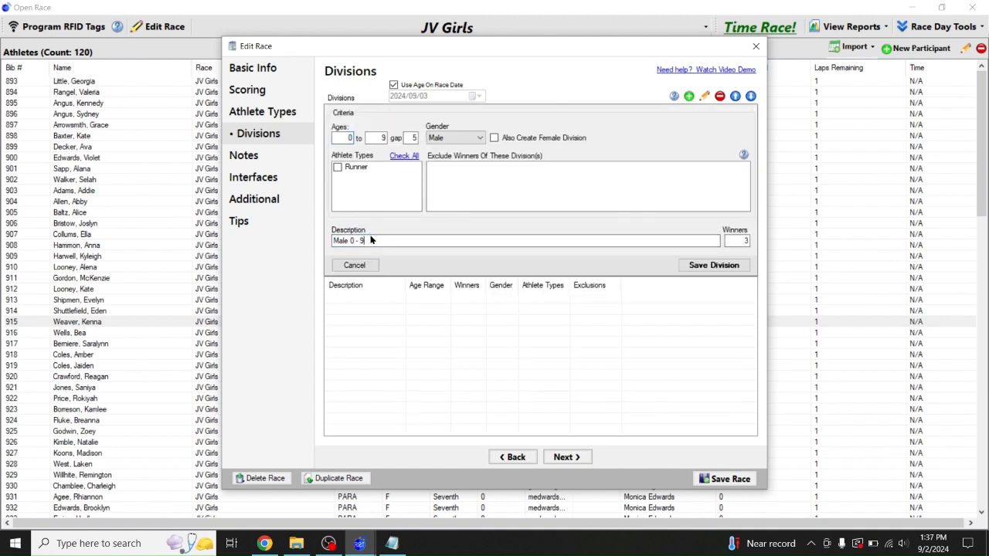
{"action": "key", "text": "BackSpace"}
{"action": "key", "text": "BackSpace"}
{"action": "key", "text": "BackSpace"}
{"action": "key", "text": "BackSpace"}
{"action": "key", "text": "BackSpace"}
{"action": "key", "text": "BackSpace"}
{"action": "key", "text": "BackSpace"}
{"action": "key", "text": "BackSpace"}
{"action": "key", "text": "BackSpace"}
{"action": "key", "text": "BackSpace"}
{"action": "type", "text": "Overall"}
{"action": "key", "text": "BackSpace"}
{"action": "key", "text": "BackSpace"}
{"action": "key", "text": "BackSpace"}
{"action": "key", "text": "BackSpace"}
{"action": "key", "text": "BackSpace"}
{"action": "key", "text": "BackSpace"}
{"action": "key", "text": "BackSpace"}
{"action": "type", "text": "Top 3 Finishers"}
{"action": "left_click", "coordinate": [439, 141]}
{"action": "left_click", "coordinate": [438, 175]}
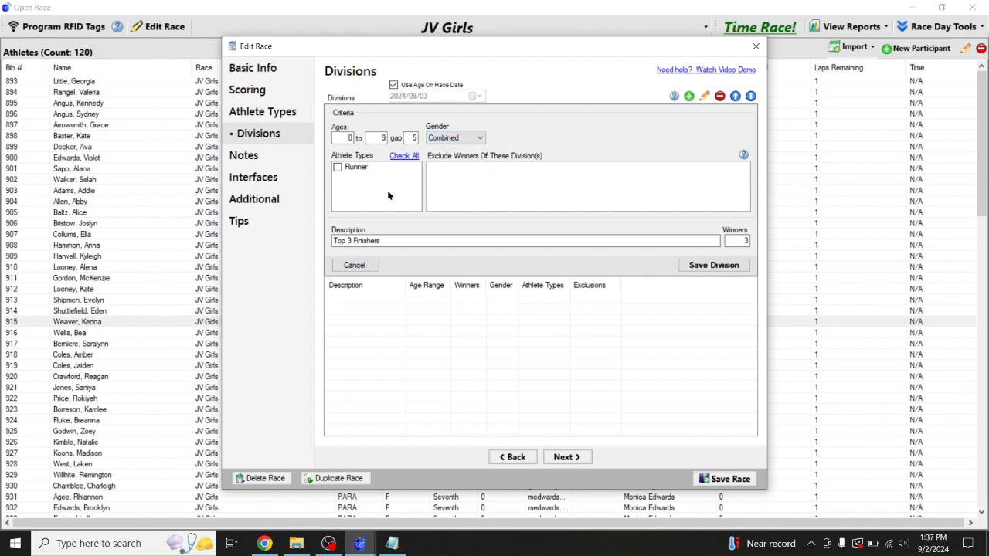
{"action": "left_click_drag", "start_coordinate": [375, 136], "coordinate": [470, 138]}
{"action": "type", "text": "9"}
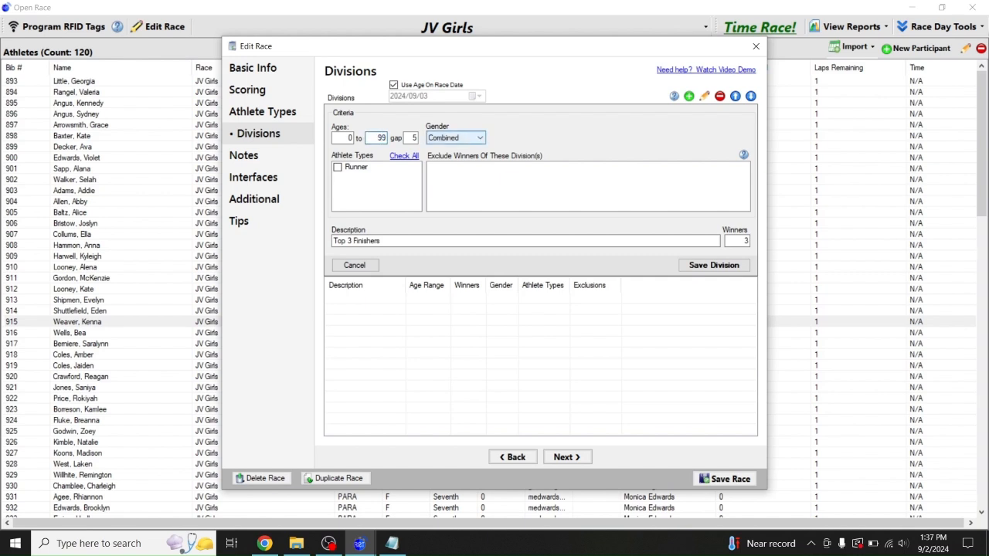
{"action": "left_click", "coordinate": [420, 239]}
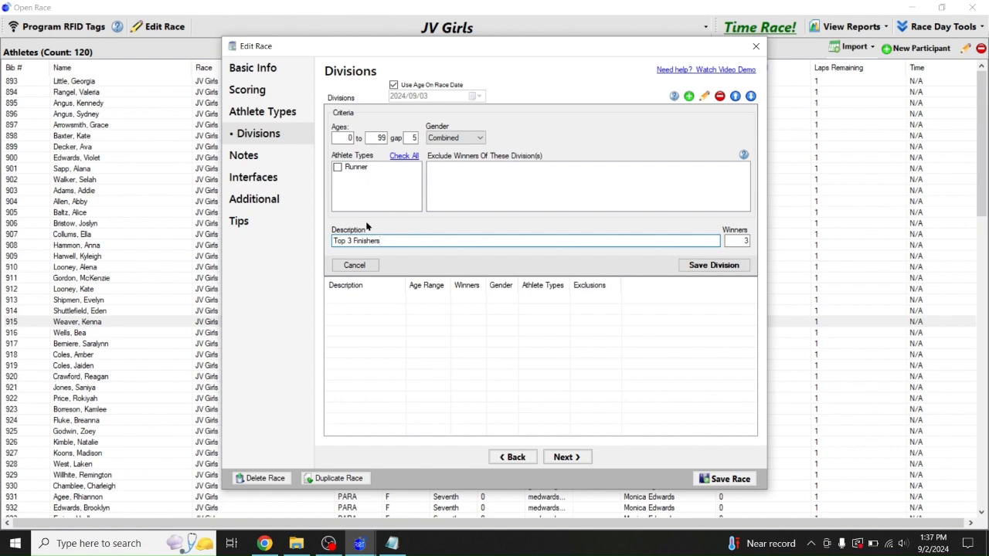
{"action": "left_click", "coordinate": [696, 265]}
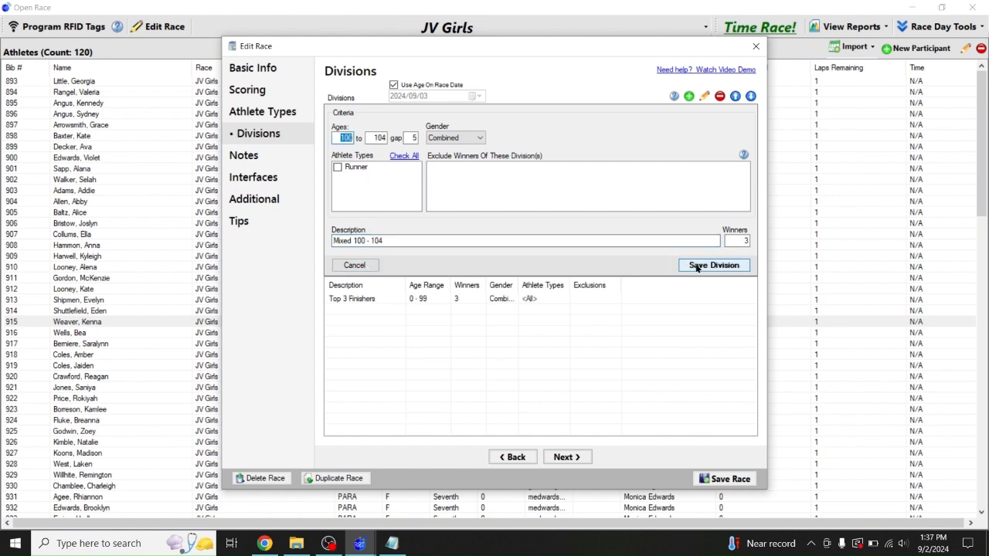
Save the JV Girls race and open the JV Boys race settings
{"action": "left_click", "coordinate": [244, 156]}
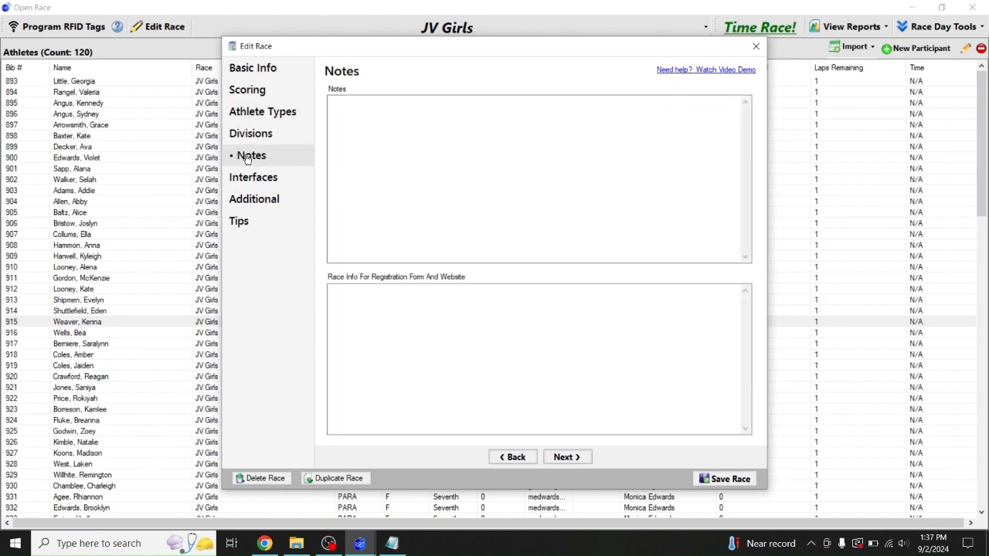
{"action": "left_click", "coordinate": [256, 177]}
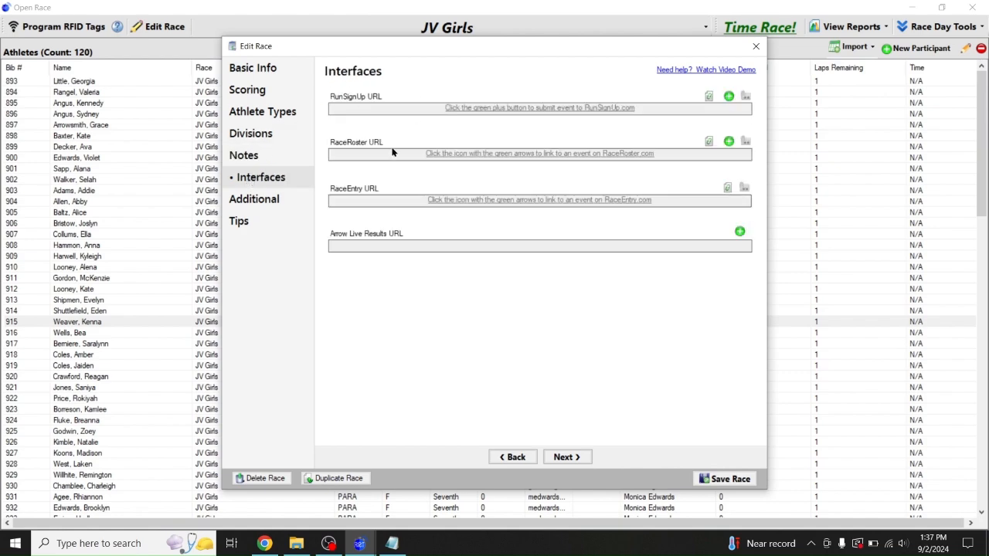
{"action": "left_click", "coordinate": [720, 479]}
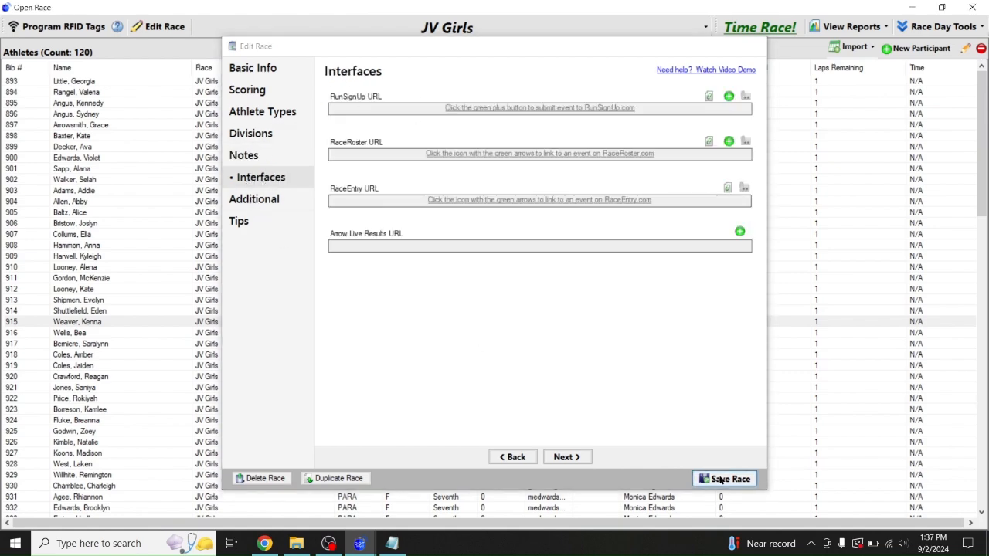
{"action": "left_click", "coordinate": [421, 27]}
{"action": "left_click", "coordinate": [279, 49]}
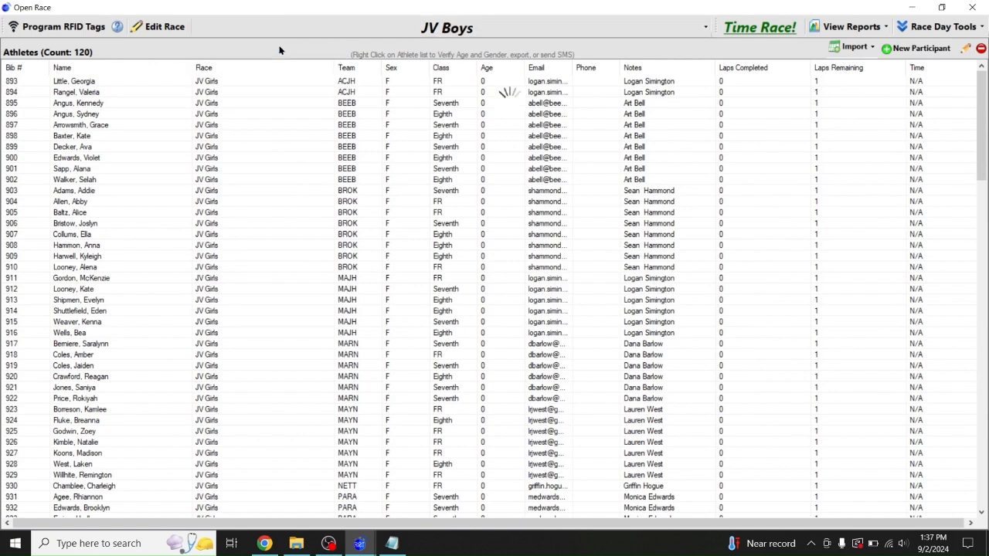
{"action": "left_click", "coordinate": [162, 33]}
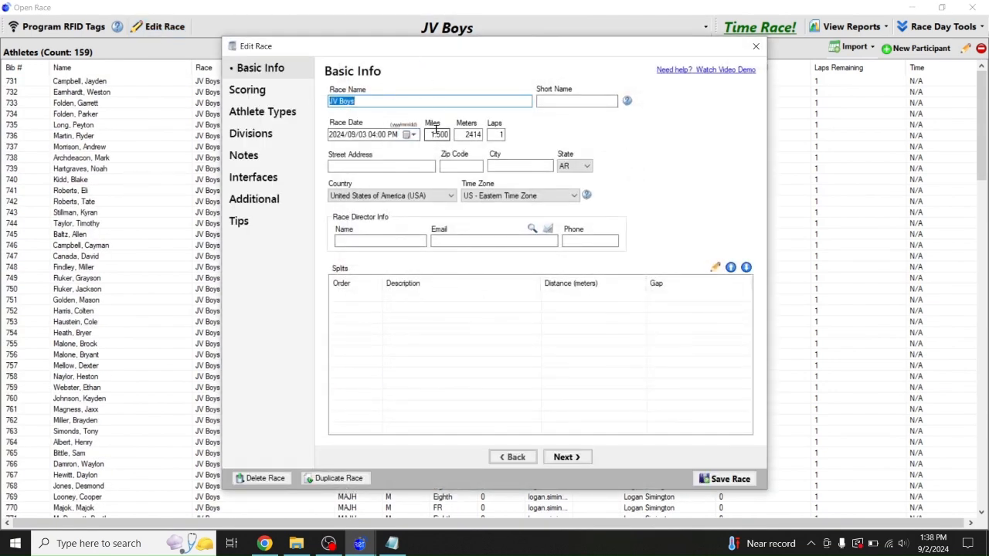
Set JV Boys to US Central time and enter the race director's name and e-mail
{"action": "left_click", "coordinate": [518, 196]}
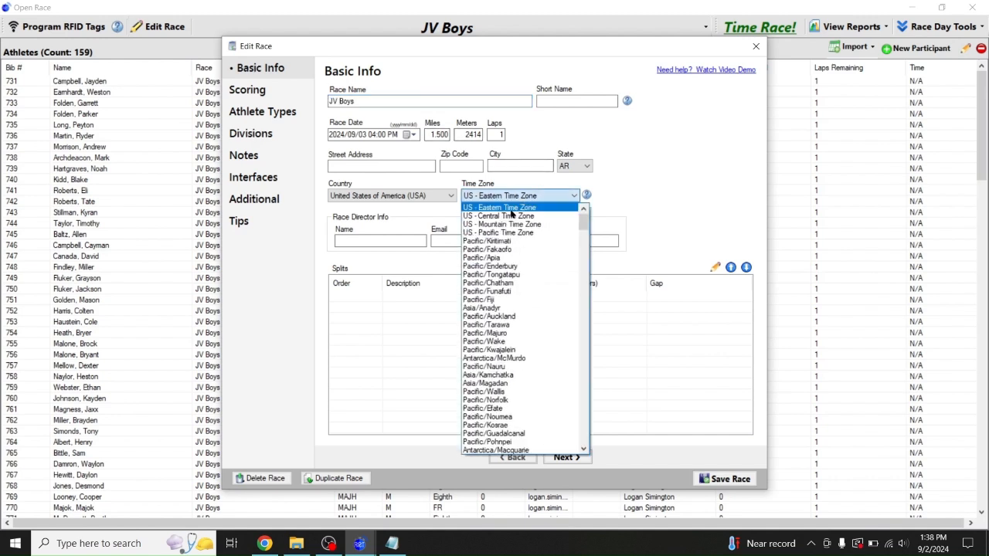
{"action": "left_click", "coordinate": [502, 219]}
{"action": "left_click", "coordinate": [383, 239]}
{"action": "key", "text": "Tab"}
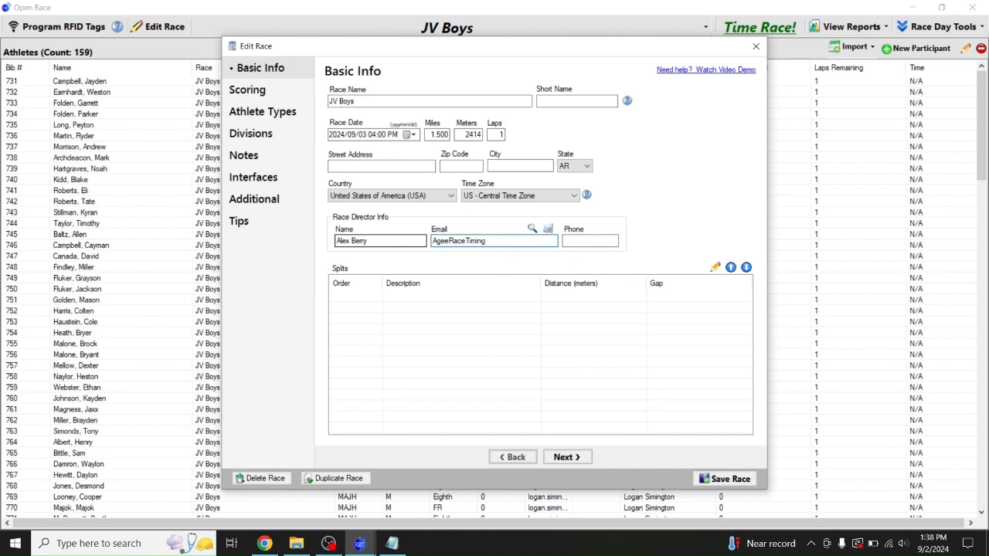
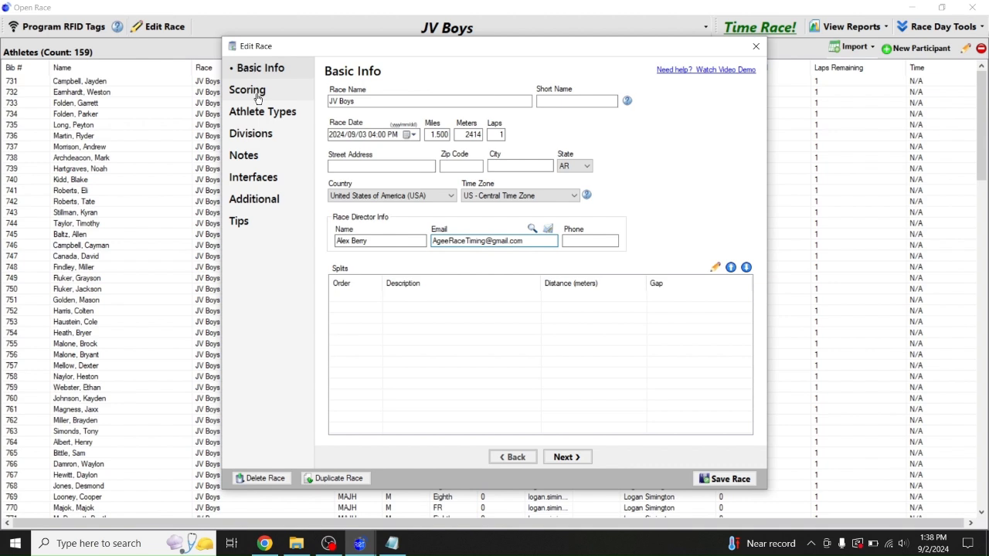
{"action": "left_click", "coordinate": [401, 166]}
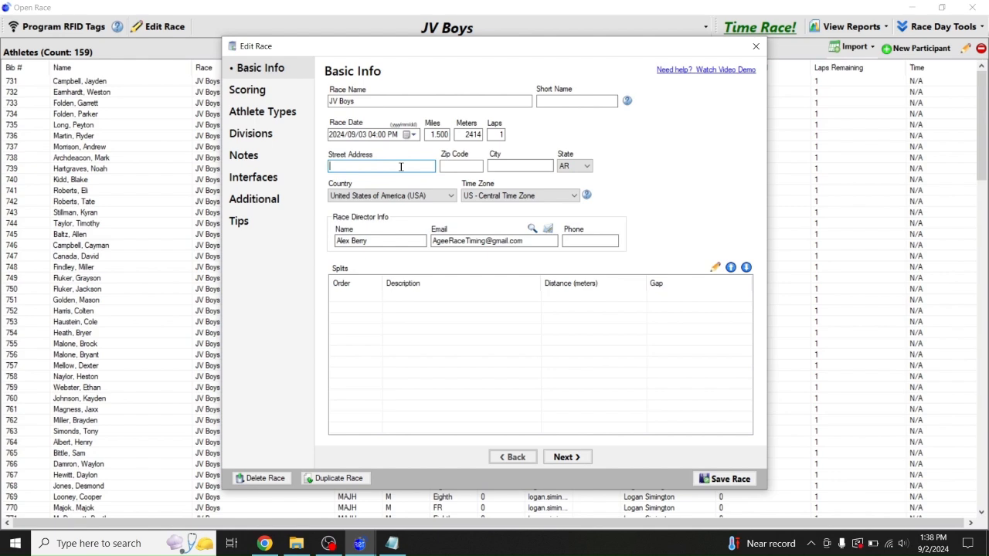
In Chrome, start a new-tab search for 'central baptist church jonesboro'
{"action": "left_click", "coordinate": [264, 543]}
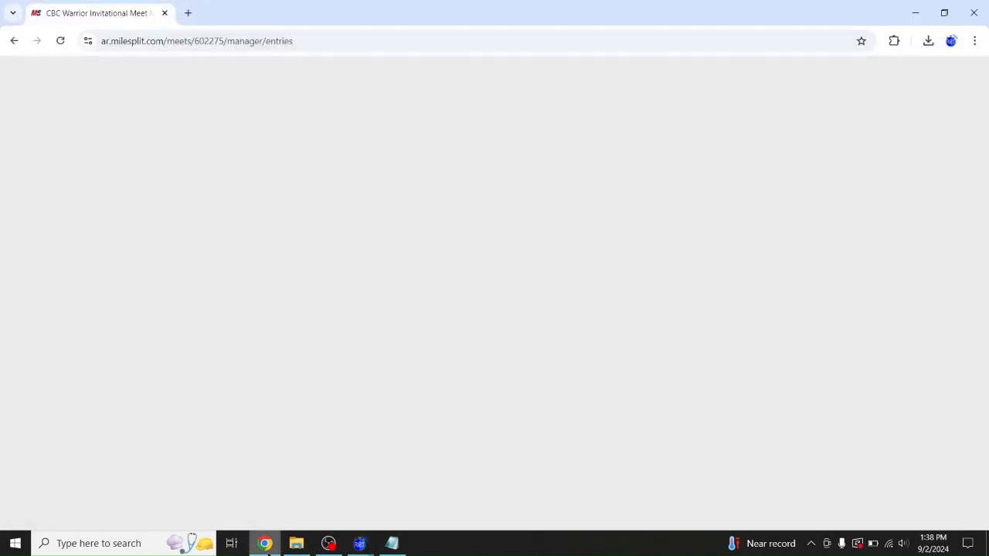
{"action": "scroll", "coordinate": [147, 179], "scroll_direction": "up", "scroll_amount": 6}
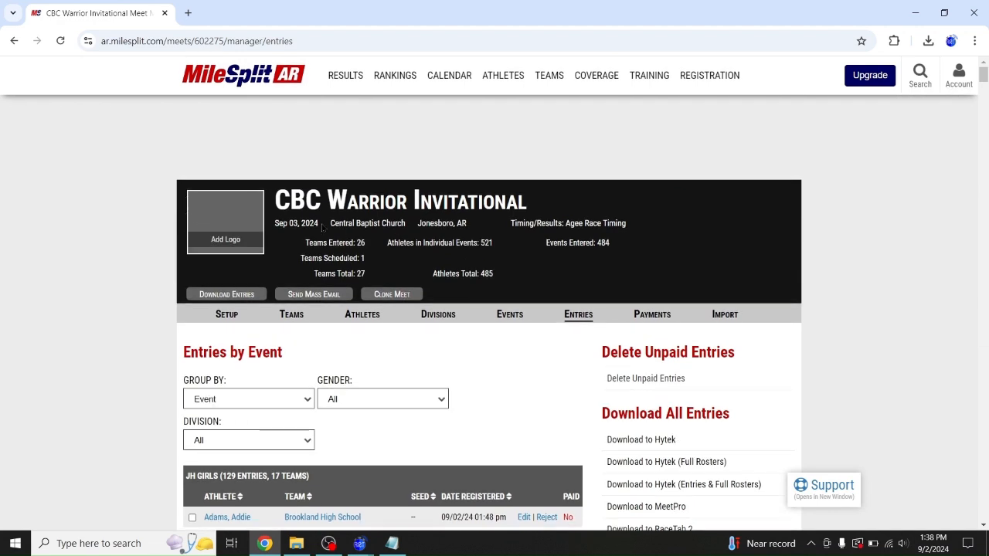
{"action": "left_click", "coordinate": [189, 13]}
{"action": "type", "text": "central"}
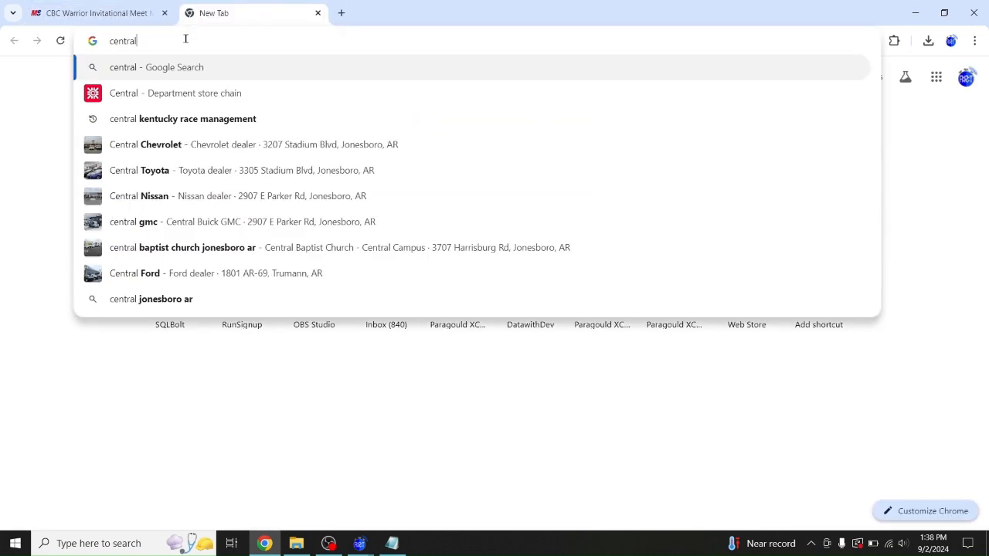
{"action": "type", "text": " baptist church "}
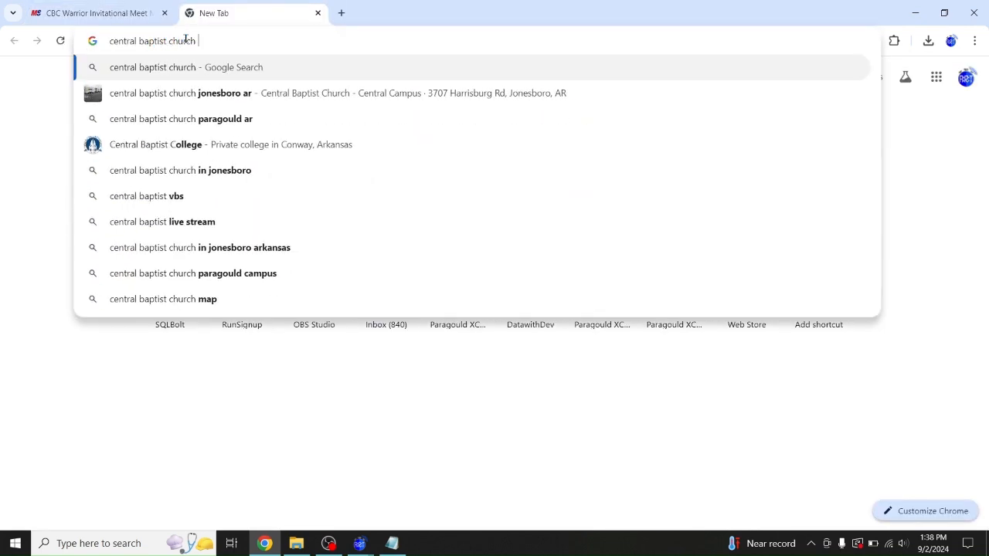
{"action": "type", "text": "jonesboro"}
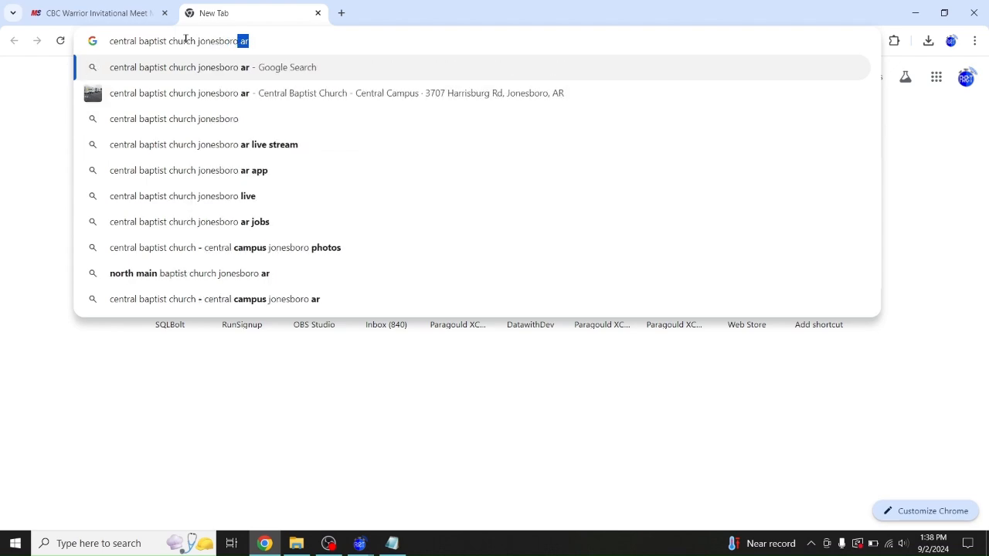
Enter street address 3707 Harrisburg Rd for JV Boys and run the church address search
{"action": "left_click", "coordinate": [915, 13]}
{"action": "left_click", "coordinate": [373, 166]}
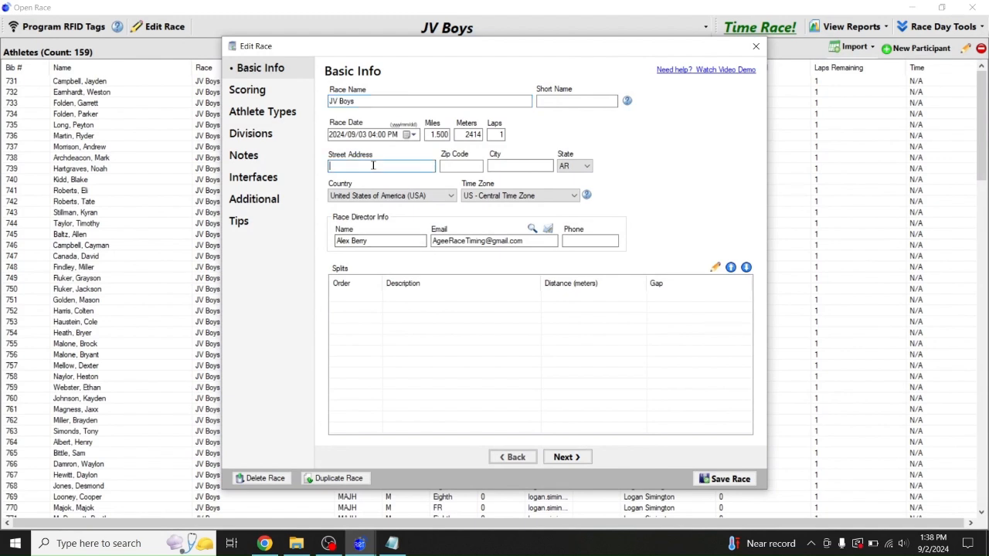
{"action": "type", "text": "3707 Harrisburg Rd"}
{"action": "key", "text": "Tab"}
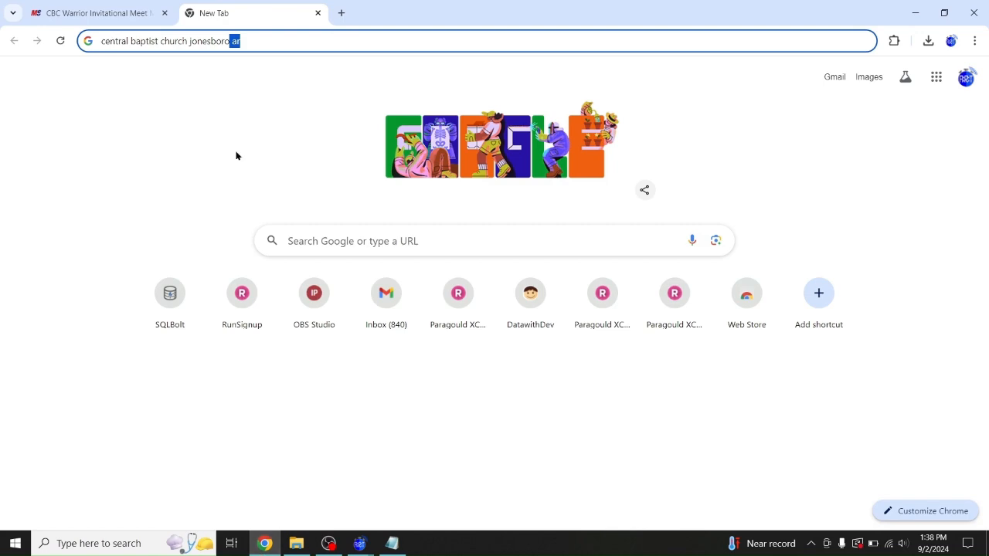
{"action": "key", "text": "Return"}
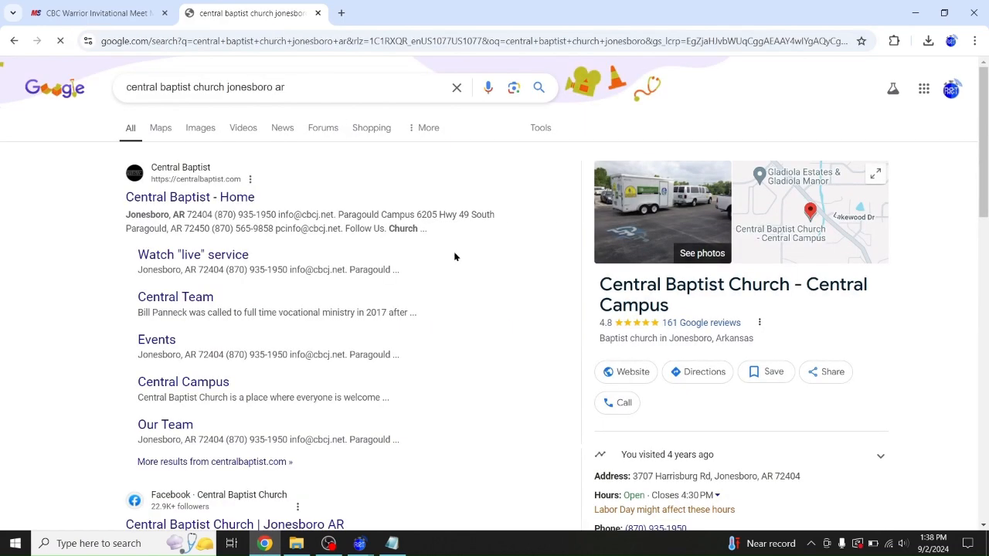
{"action": "left_click", "coordinate": [912, 13]}
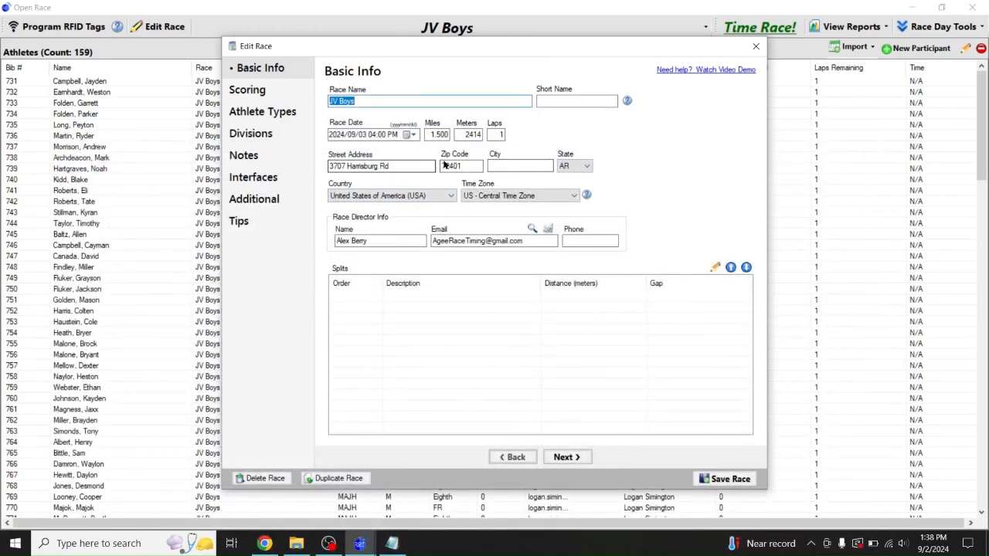
Correct the JV Boys zip code to 72404 and enter Jonesboro as the city
{"action": "left_click", "coordinate": [462, 165]}
{"action": "key", "text": "BackSpace"}
{"action": "type", "text": "4"}
{"action": "key", "text": "Tab"}
{"action": "type", "text": "JOnesb"}
{"action": "type", "text": "on"}
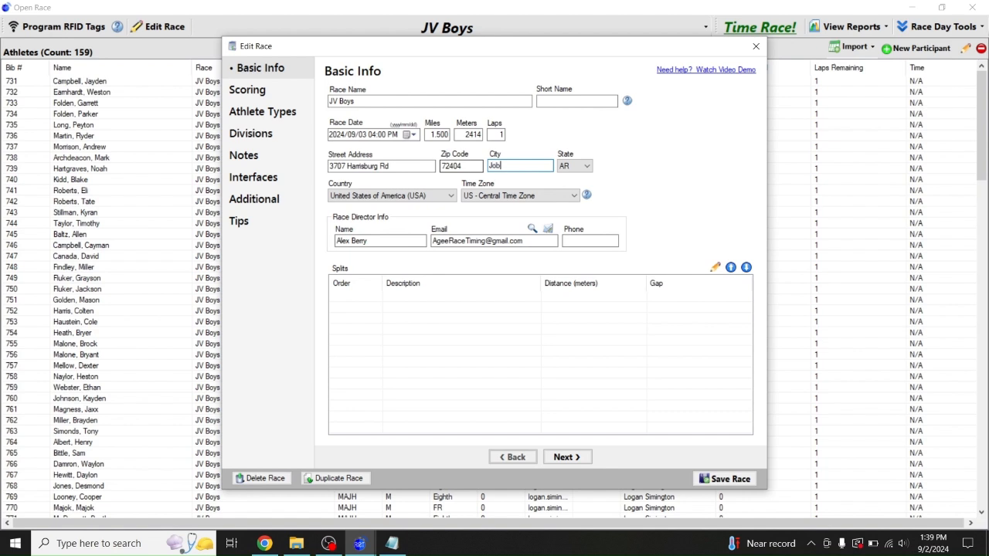
{"action": "type", "text": "esboro"}
{"action": "key", "text": "Tab"}
{"action": "key", "text": "shift+Tab"}
{"action": "key", "text": "shift+Tab"}
{"action": "key", "text": "shift+Tab"}
{"action": "key", "text": "ctrl+c"}
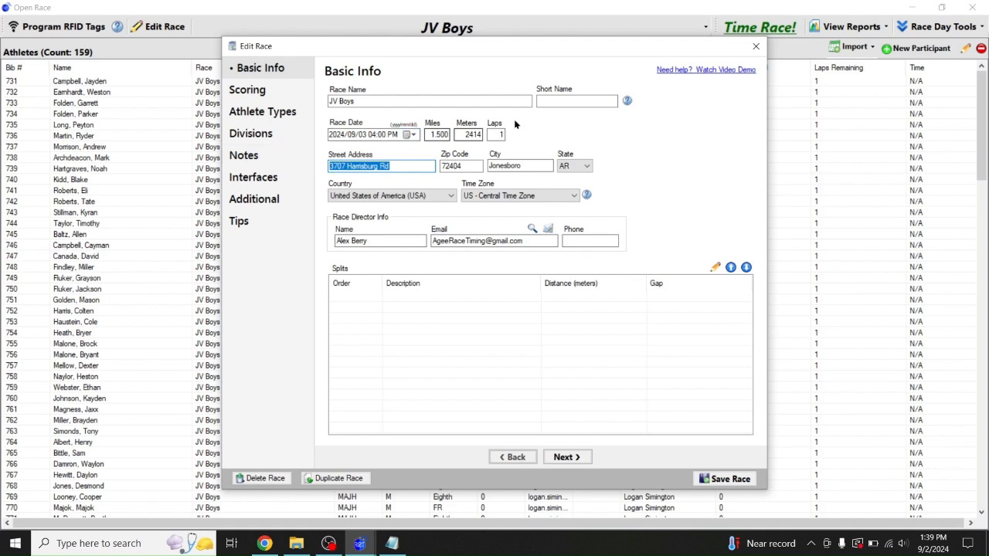
Review the race's scoring teams, then bring up its Divisions settings
{"action": "left_click", "coordinate": [250, 90]}
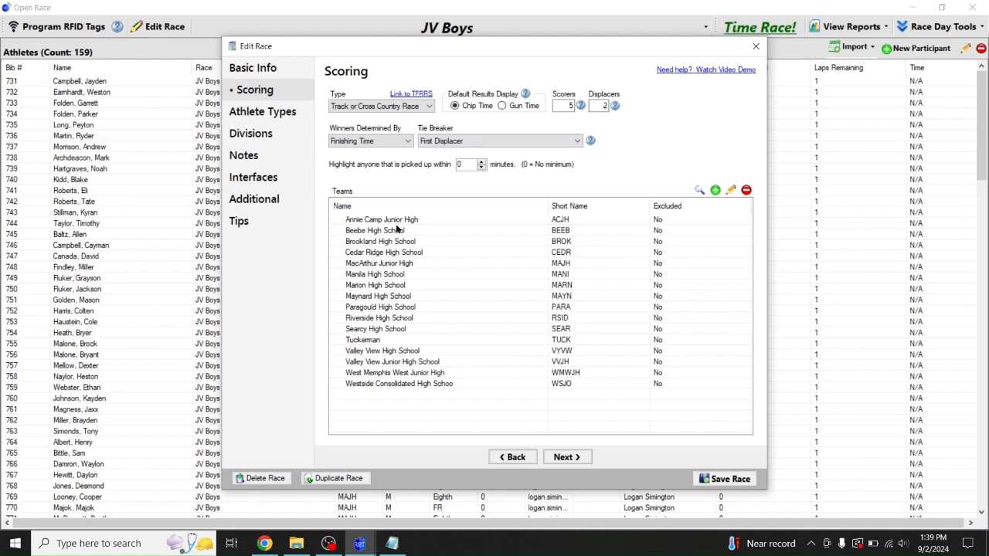
{"action": "left_click", "coordinate": [377, 300]}
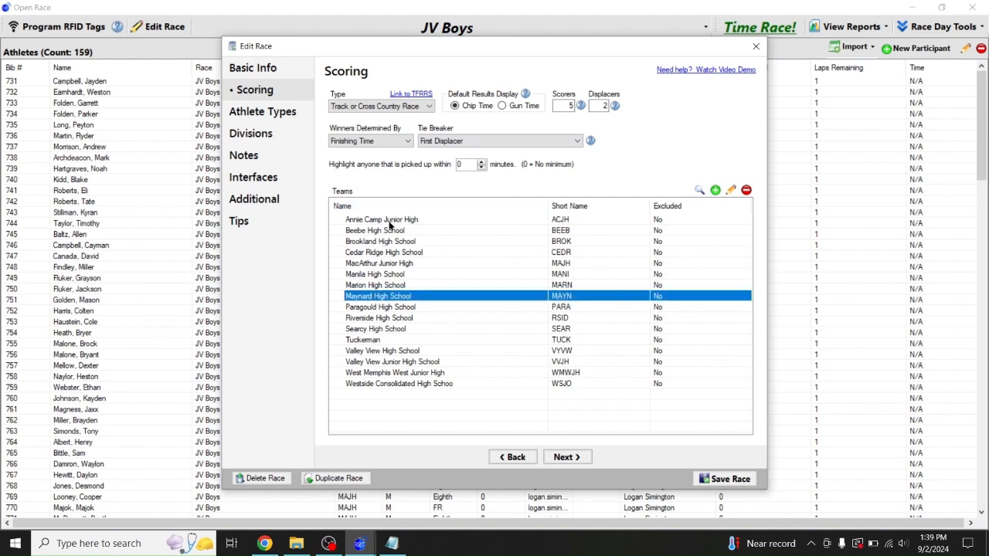
{"action": "left_click", "coordinate": [391, 276]}
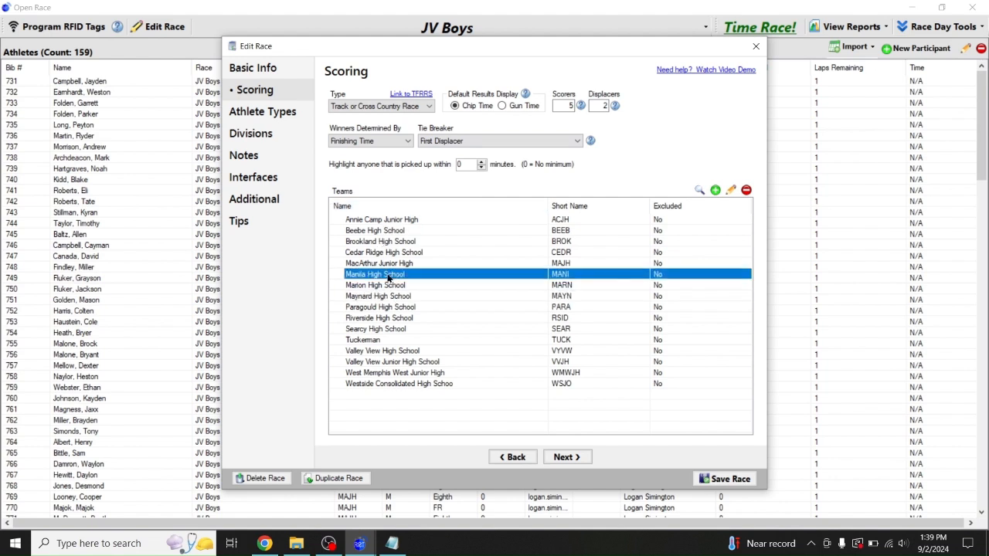
{"action": "left_click", "coordinate": [257, 113]}
{"action": "left_click", "coordinate": [259, 133]}
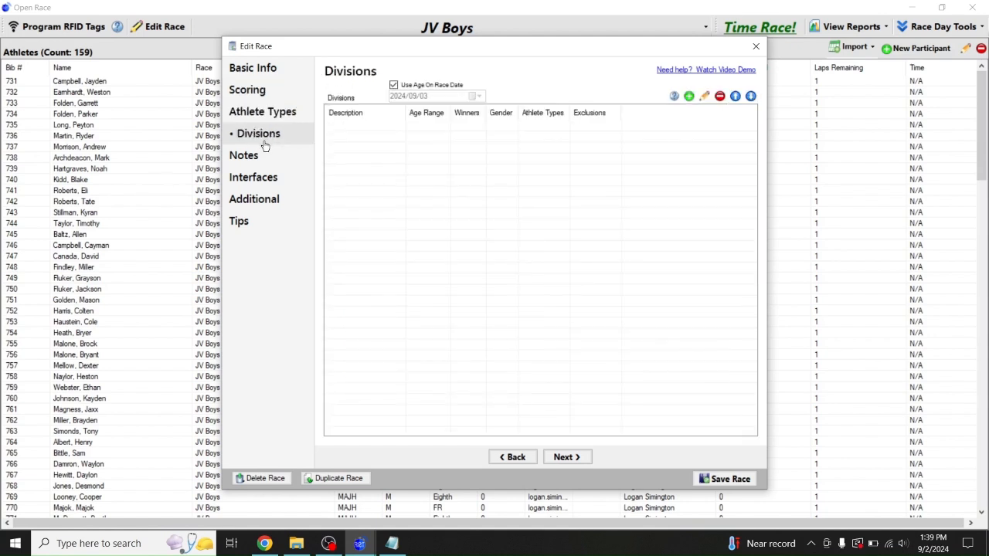
Add a combined-gender 'Top 3 Finishers' division to JV Boys and save the race
{"action": "left_click", "coordinate": [689, 96]}
{"action": "left_click", "coordinate": [414, 243]}
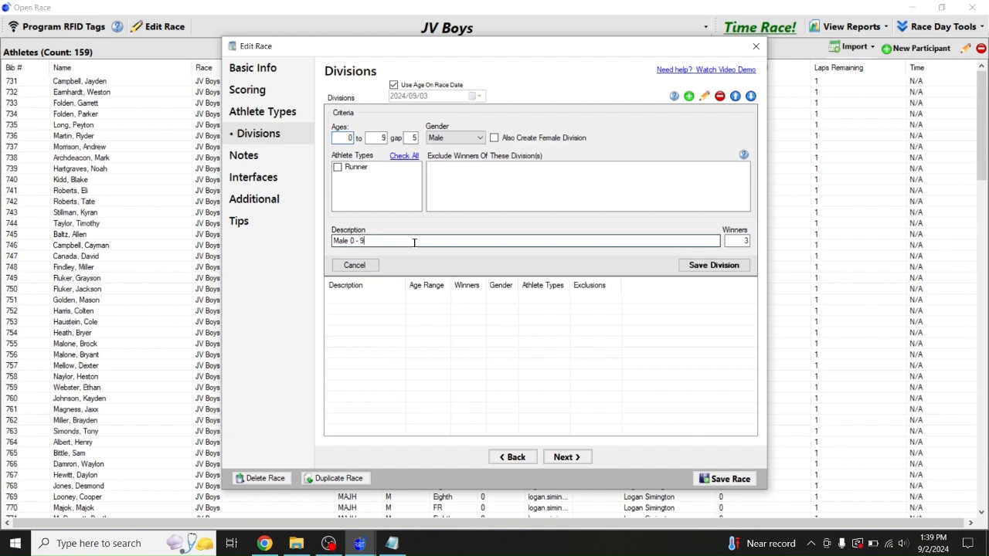
{"action": "key", "text": "ctrl+a"}
{"action": "key", "text": "BackSpace"}
{"action": "type", "text": "Top "}
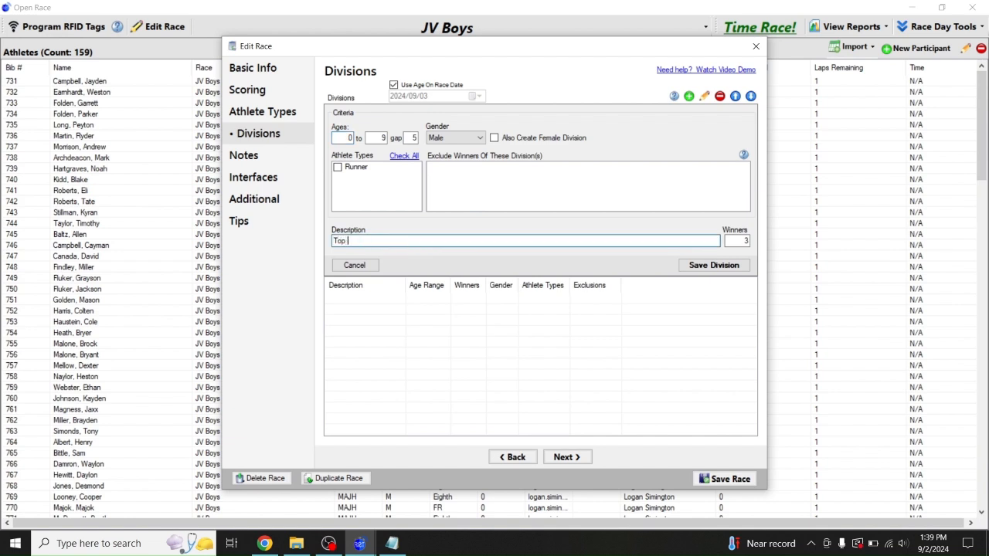
{"action": "type", "text": "3 Finishers"}
{"action": "left_click", "coordinate": [469, 138]}
{"action": "left_click", "coordinate": [442, 178]}
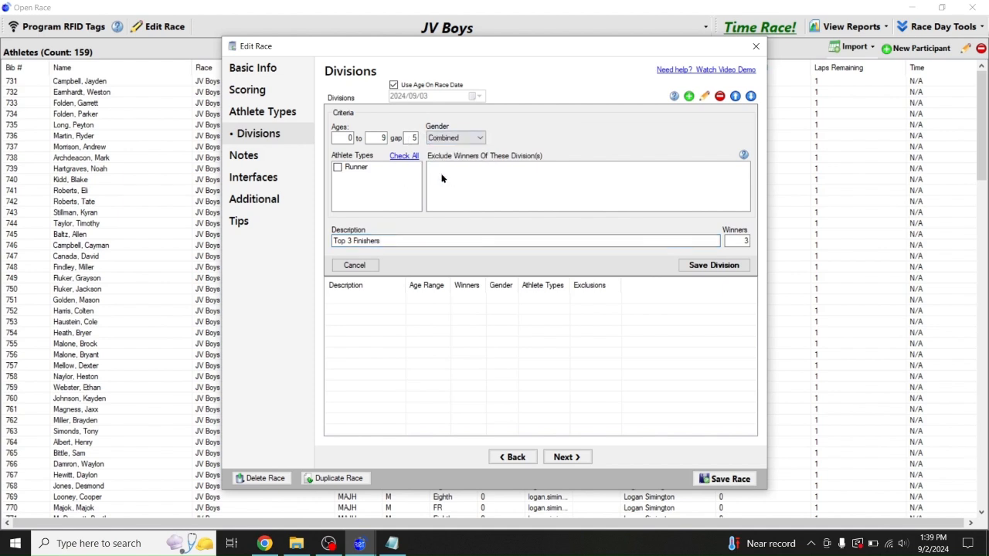
{"action": "double_click", "coordinate": [379, 138]}
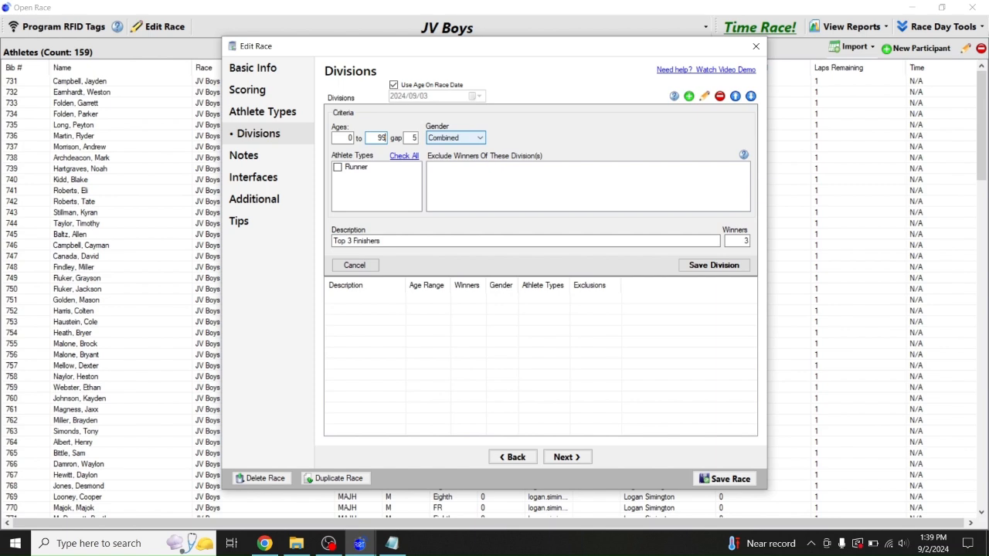
{"action": "left_click", "coordinate": [712, 265]}
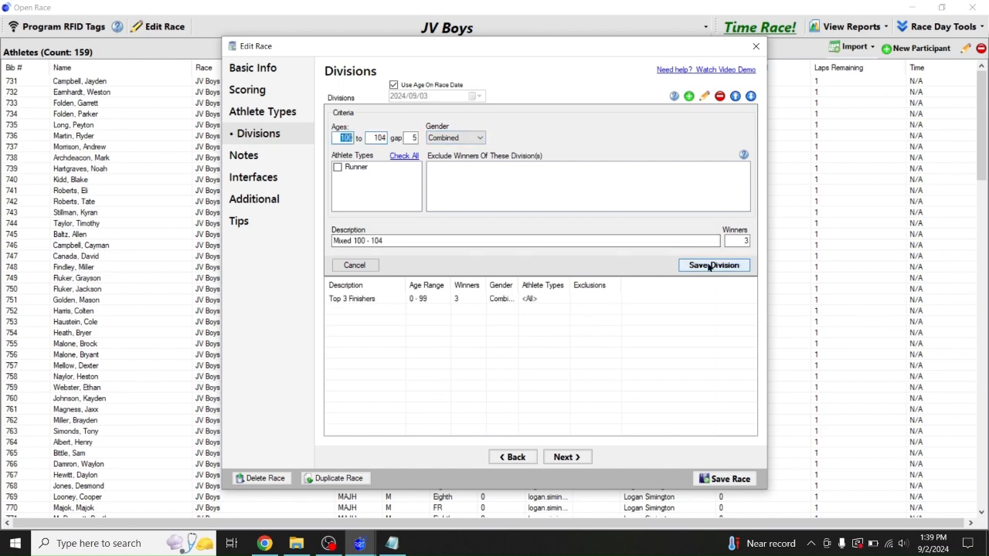
{"action": "left_click", "coordinate": [704, 476]}
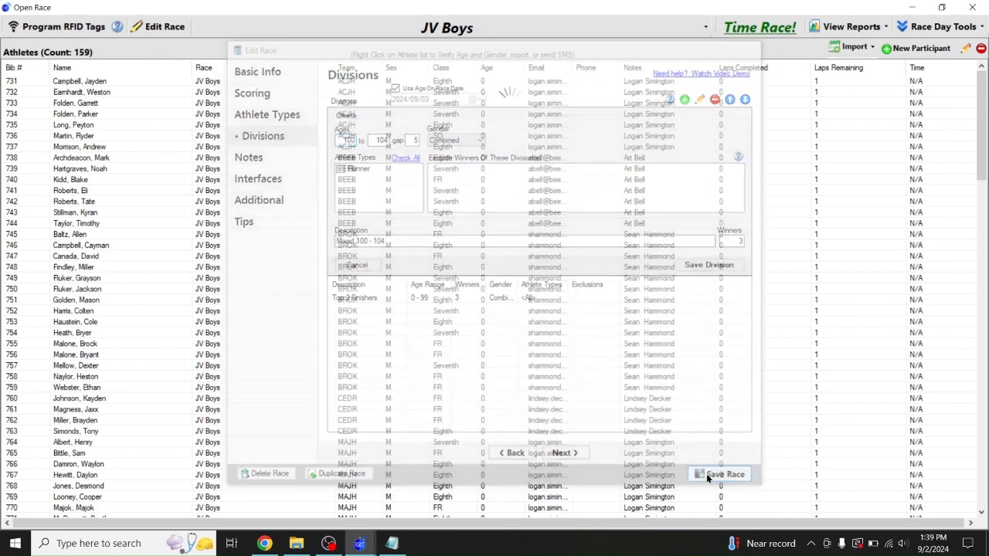
Switch to the JV Girls race and paste in its venue street address
{"action": "left_click", "coordinate": [421, 29]}
{"action": "left_click", "coordinate": [276, 49]}
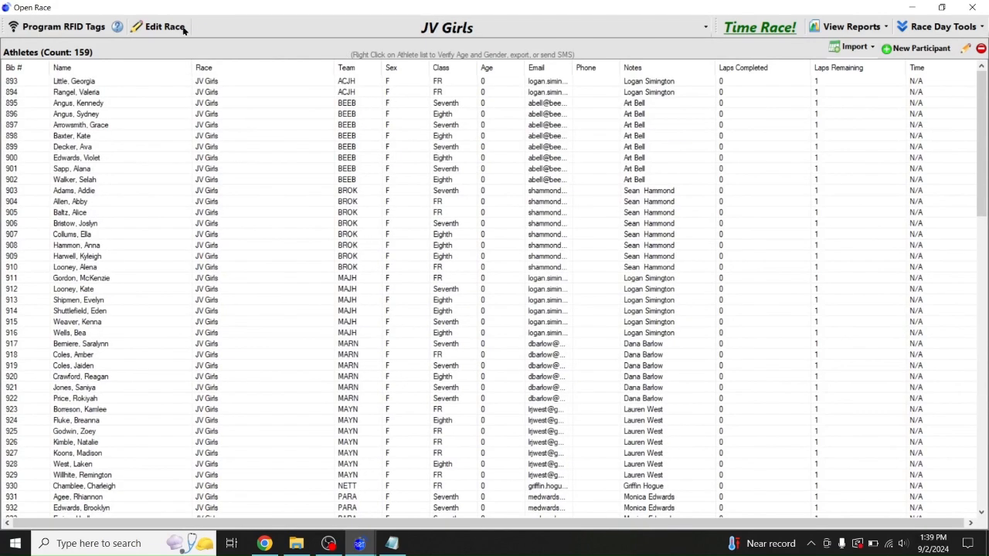
{"action": "left_click", "coordinate": [184, 29]}
{"action": "left_click", "coordinate": [371, 167]}
{"action": "key", "text": "ctrl+v"}
{"action": "key", "text": "Tab"}
Enter zip 72404 so the city fills in as Jonesboro, and save JV Girls
{"action": "type", "text": "72"}
{"action": "key", "text": "Tab"}
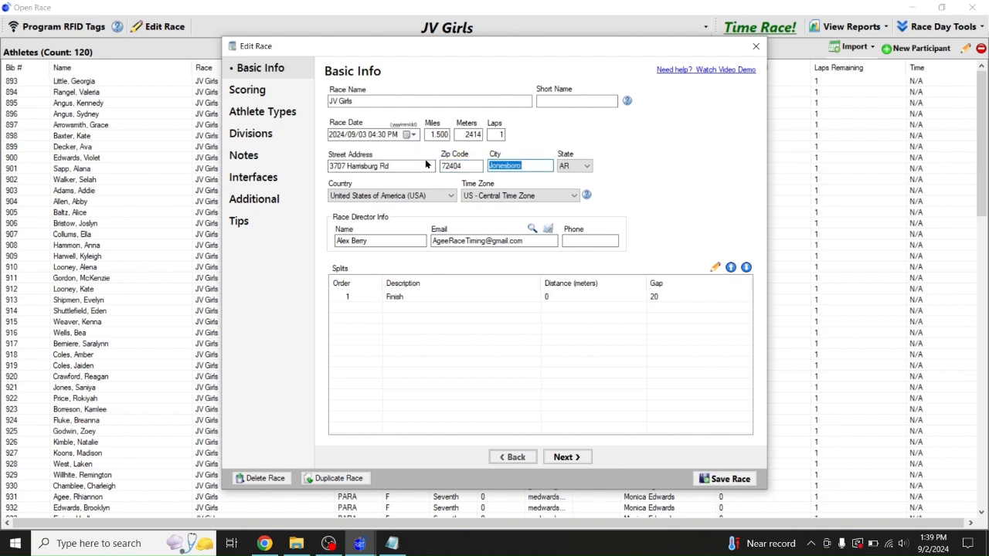
{"action": "key", "text": "shift+Tab"}
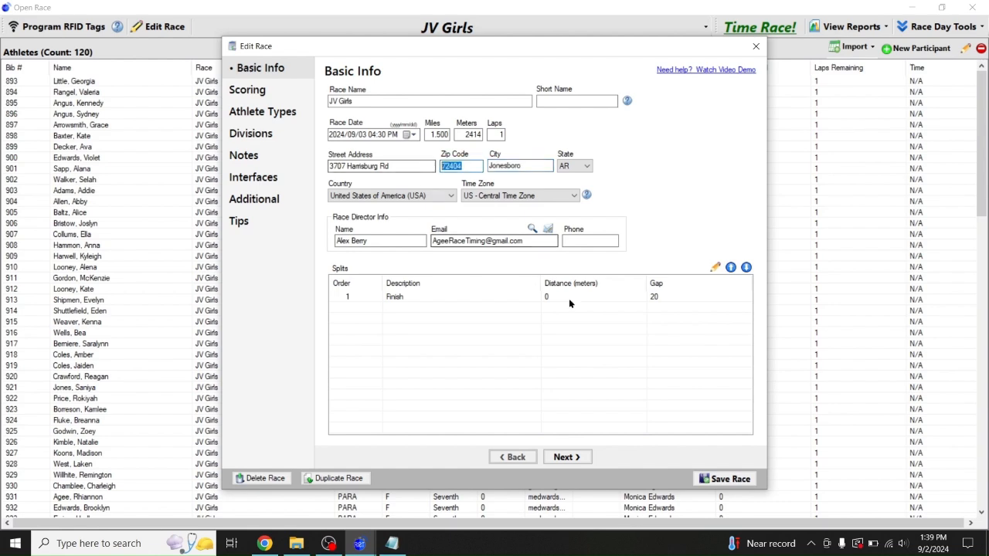
{"action": "left_click", "coordinate": [720, 482]}
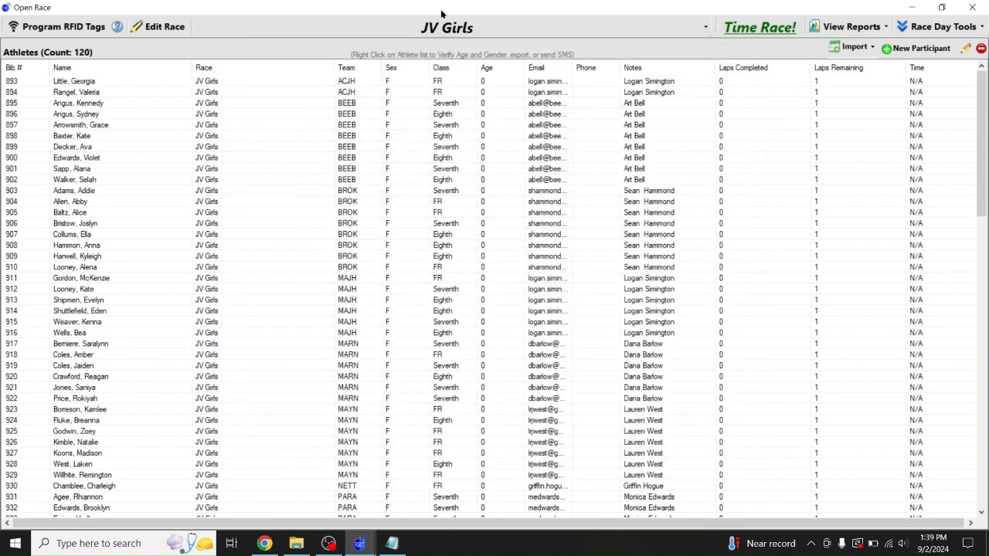
Recheck the JV Girls scoring settings, then switch to the Varsity Girls race
{"action": "left_click", "coordinate": [151, 25]}
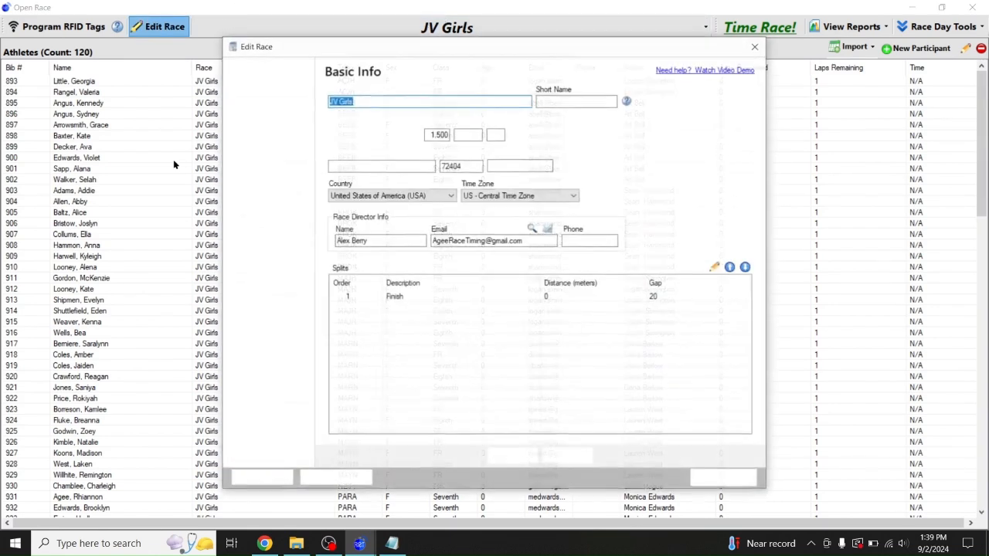
{"action": "left_click", "coordinate": [249, 94]}
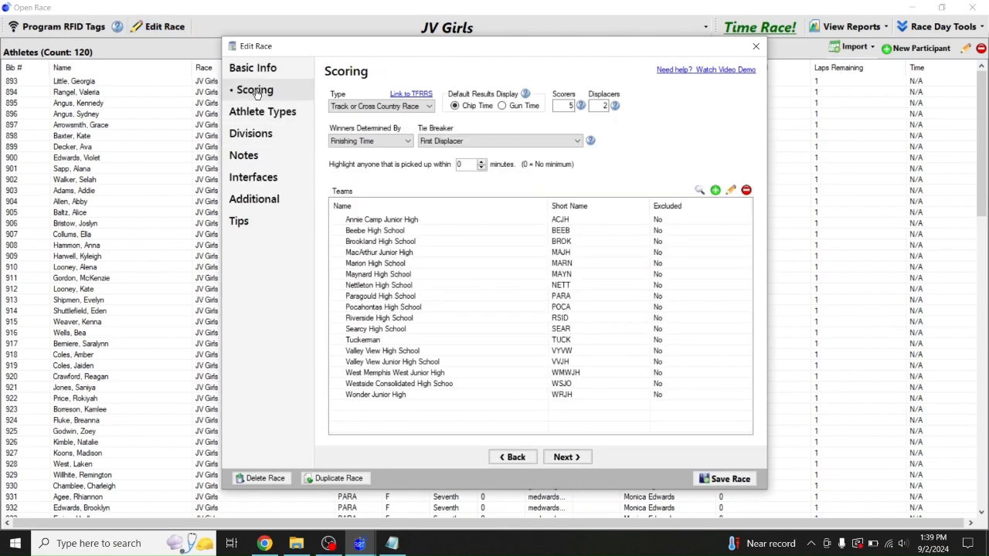
{"action": "left_click", "coordinate": [756, 45]}
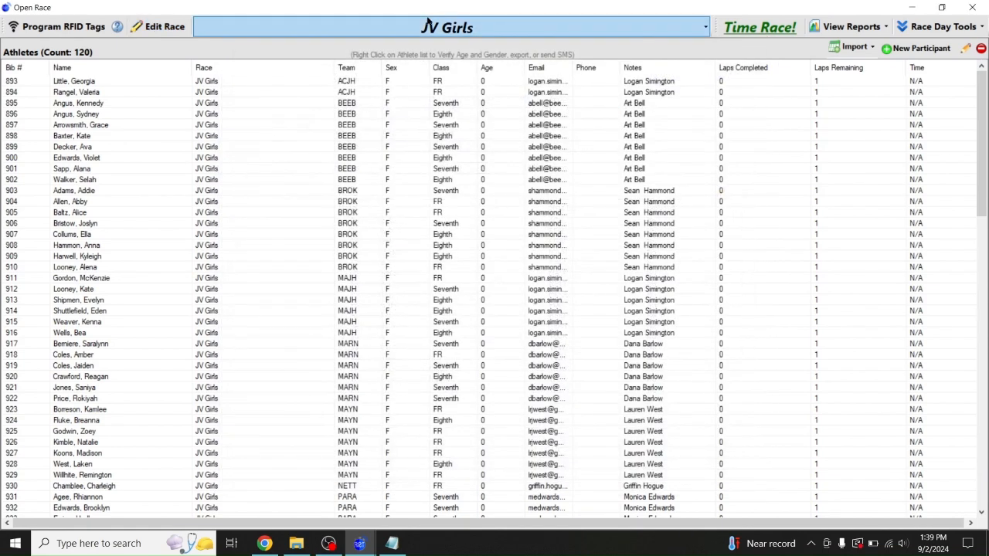
{"action": "left_click", "coordinate": [398, 25]}
{"action": "left_click", "coordinate": [252, 63]}
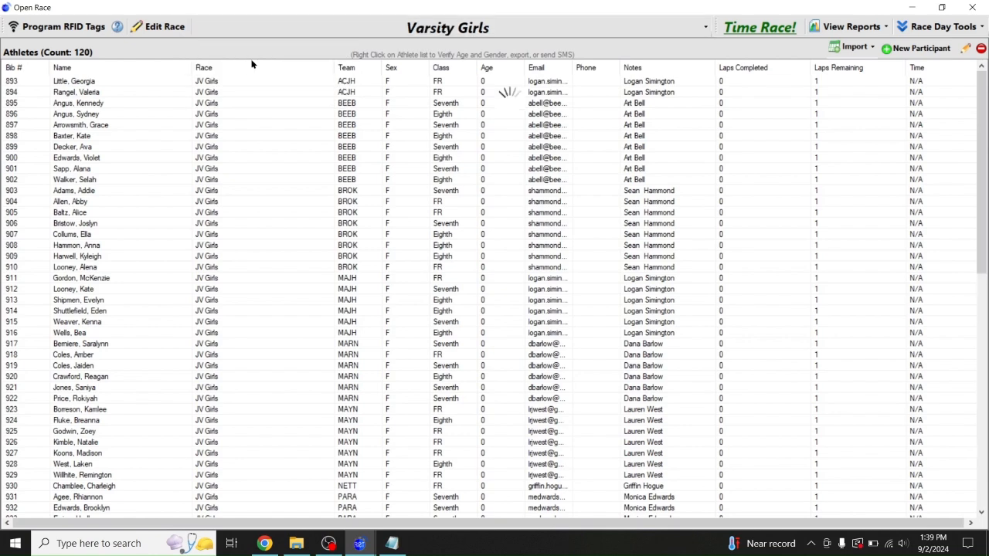
Give Varsity Girls the venue street address with zip 72404 and city Jonesboro
{"action": "left_click", "coordinate": [159, 27]}
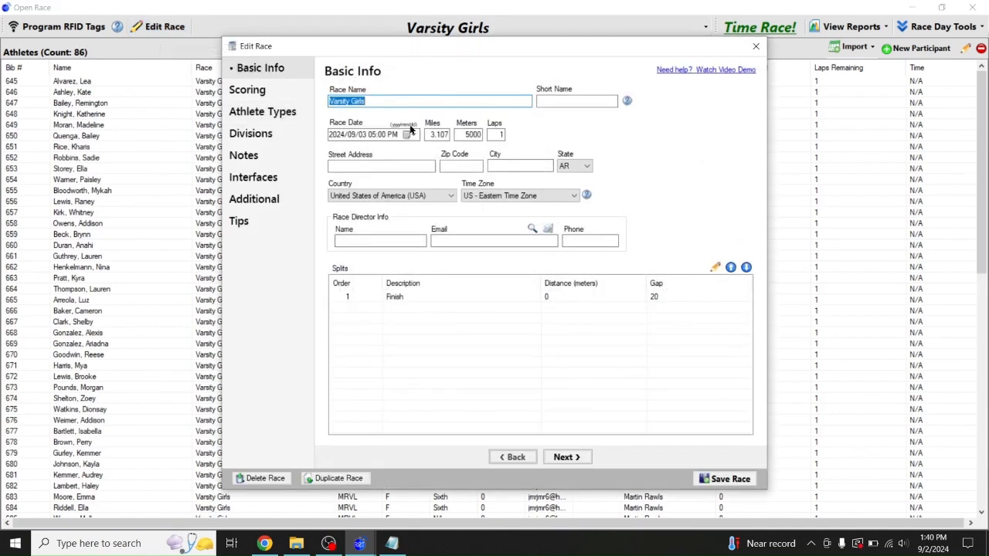
{"action": "left_click", "coordinate": [395, 164]}
{"action": "key", "text": "ctrl+v"}
{"action": "key", "text": "Tab"}
{"action": "type", "text": "72"}
{"action": "key", "text": "Tab"}
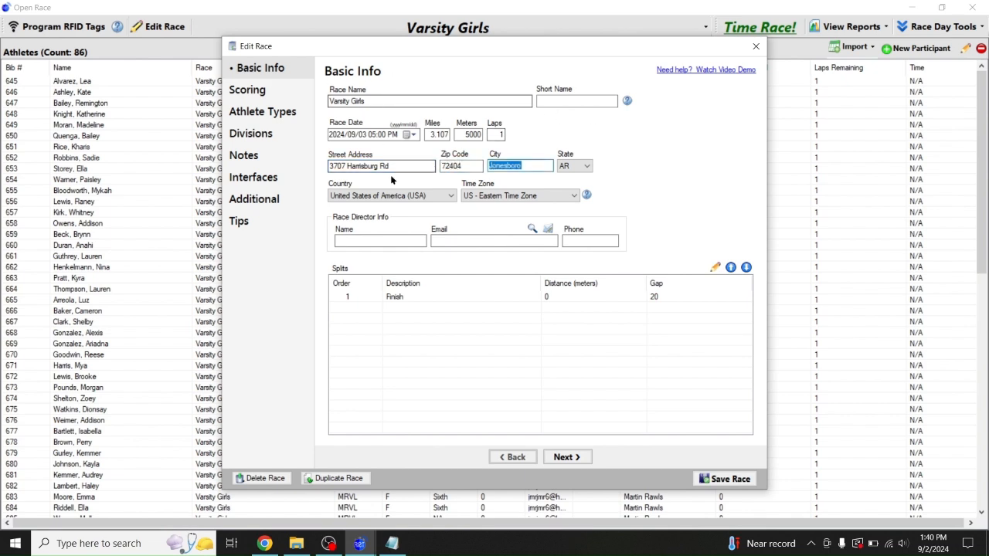
Fill in the race director's name and e-mail address
{"action": "left_click", "coordinate": [384, 239]}
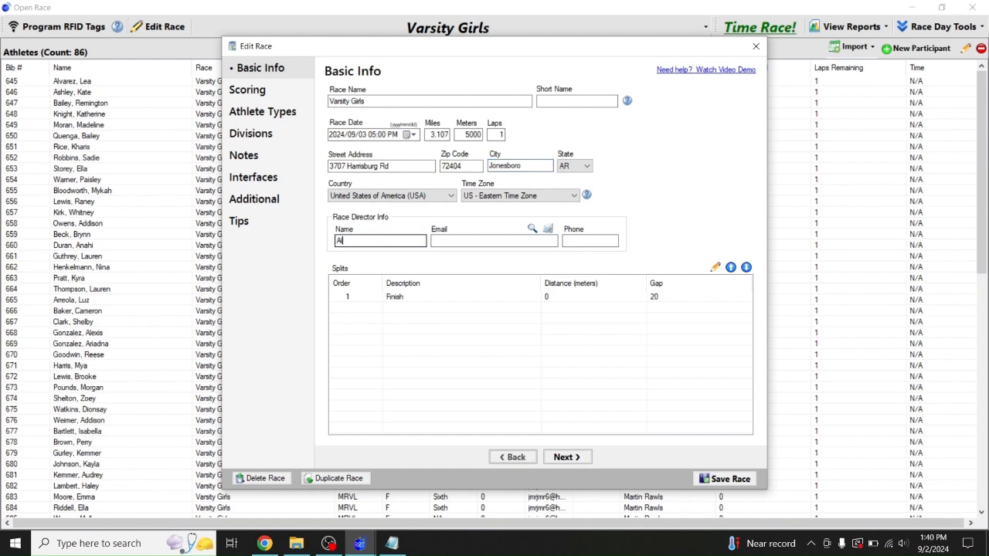
{"action": "key", "text": "Tab"}
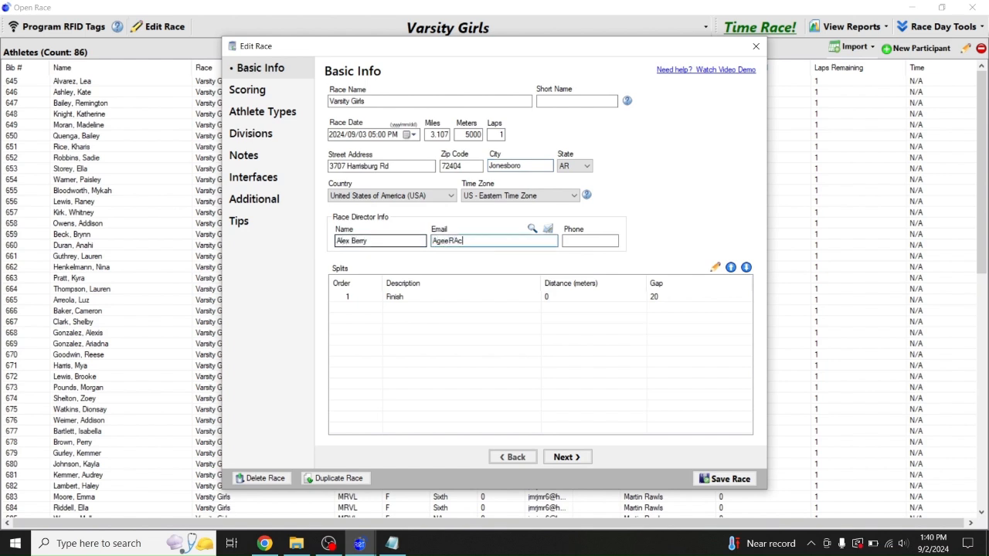
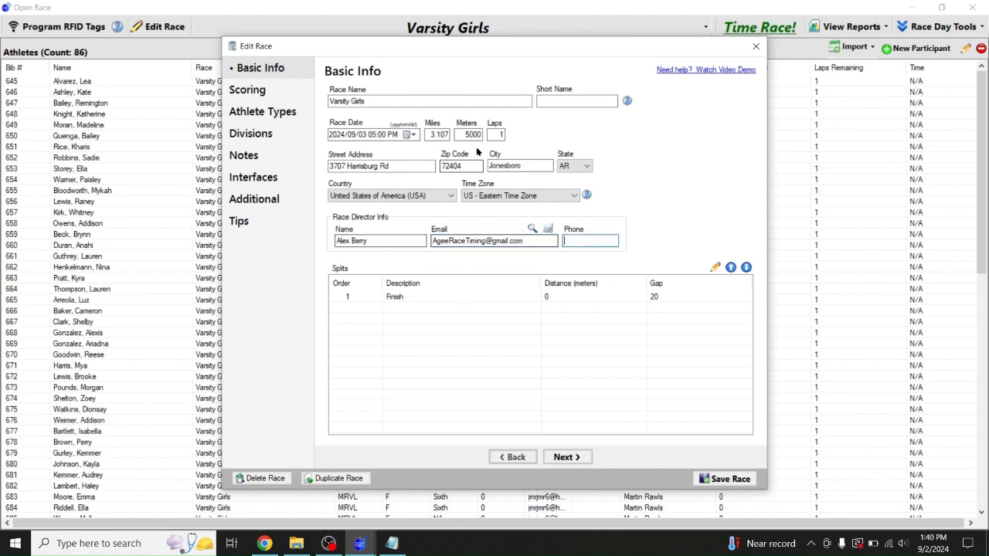
{"action": "left_click", "coordinate": [255, 90]}
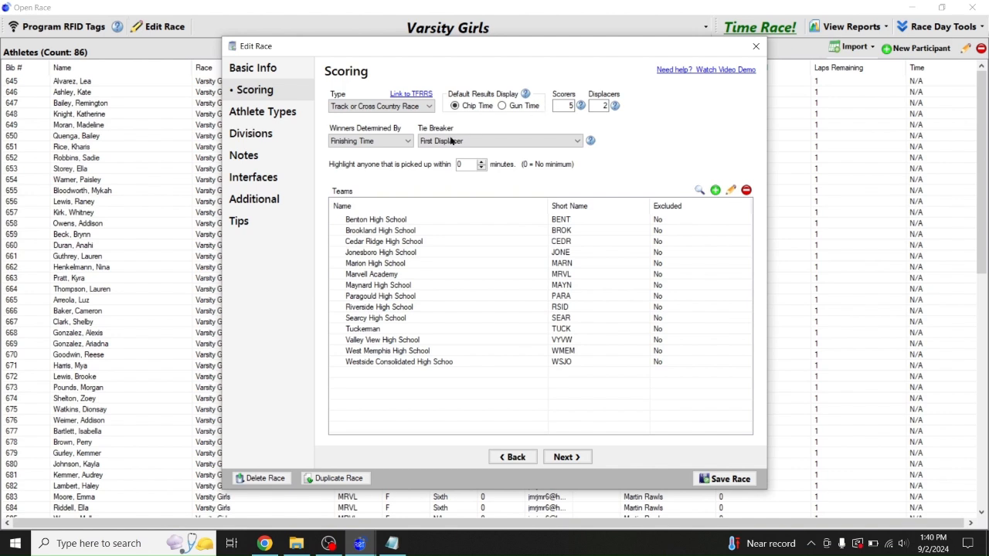
Add a combined-gender 'Top 3 Finishers' division to Varsity Girls and save the race
{"action": "left_click", "coordinate": [241, 116]}
{"action": "left_click", "coordinate": [249, 134]}
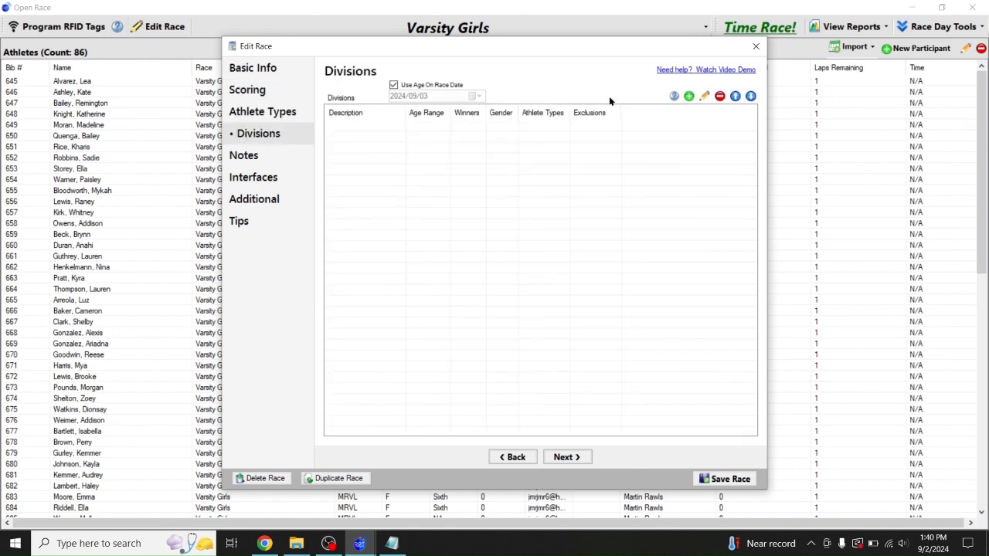
{"action": "left_click", "coordinate": [688, 96]}
{"action": "type", "text": "T"}
{"action": "key", "text": "BackSpace"}
{"action": "key", "text": "BackSpace"}
{"action": "key", "text": "BackSpace"}
{"action": "key", "text": "BackSpace"}
{"action": "key", "text": "BackSpace"}
{"action": "key", "text": "BackSpace"}
{"action": "key", "text": "BackSpace"}
{"action": "key", "text": "BackSpace"}
{"action": "key", "text": "BackSpace"}
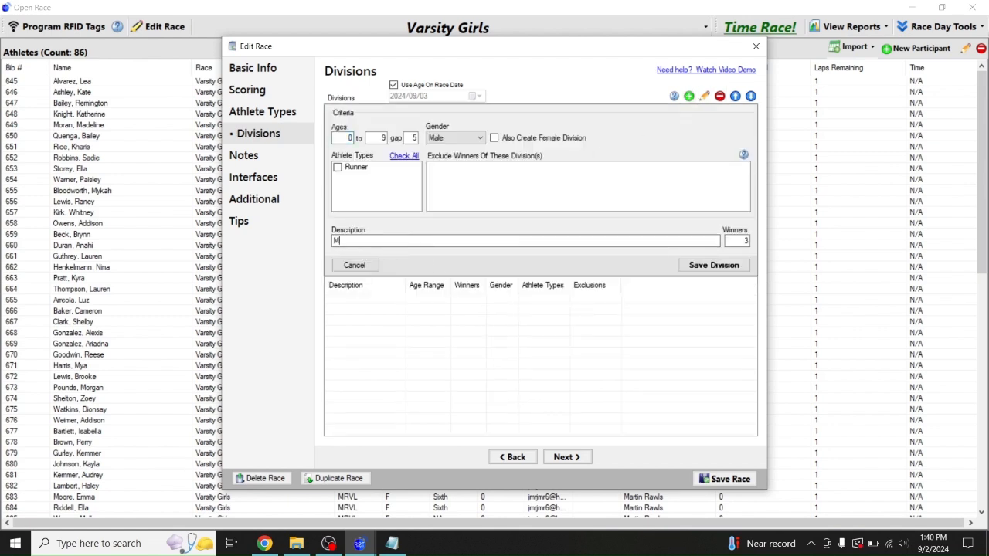
{"action": "type", "text": "Top 3 FInishers"}
{"action": "key", "text": "BackSpace"}
{"action": "key", "text": "BackSpace"}
{"action": "key", "text": "BackSpace"}
{"action": "key", "text": "BackSpace"}
{"action": "left_click", "coordinate": [455, 137]}
{"action": "left_click", "coordinate": [439, 174]}
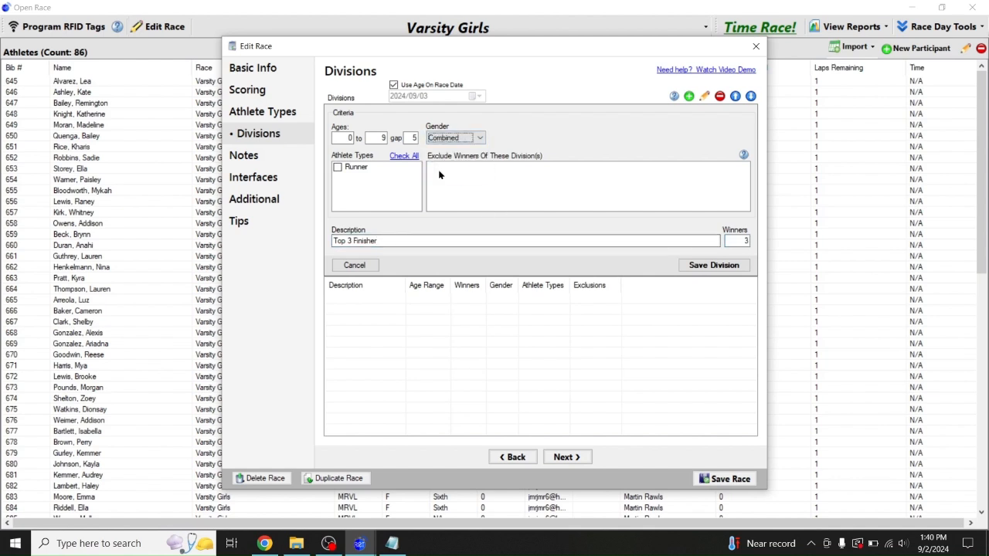
{"action": "left_click", "coordinate": [376, 137]}
{"action": "left_click", "coordinate": [719, 479]}
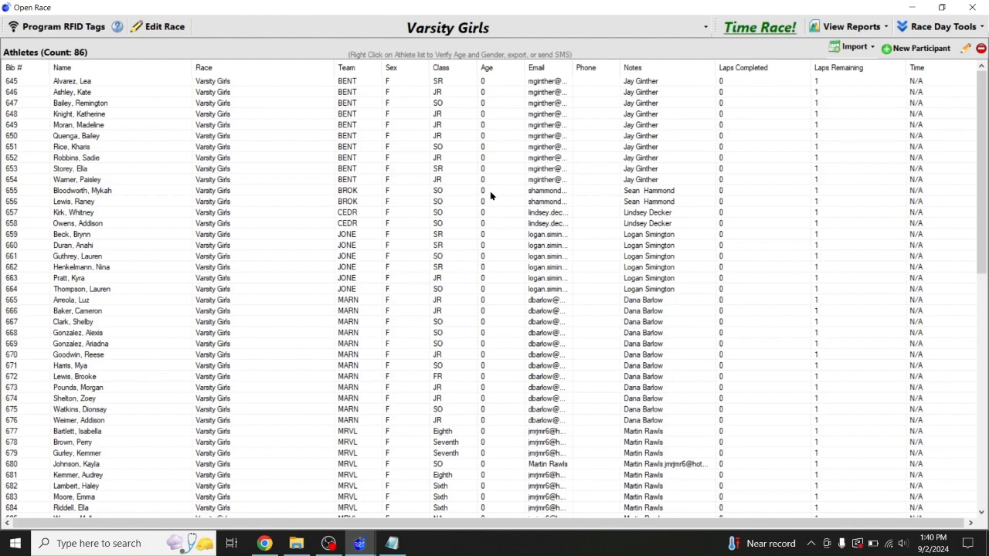
Switch to Varsity Boys and enter its venue street address with zip 72404
{"action": "left_click", "coordinate": [370, 27]}
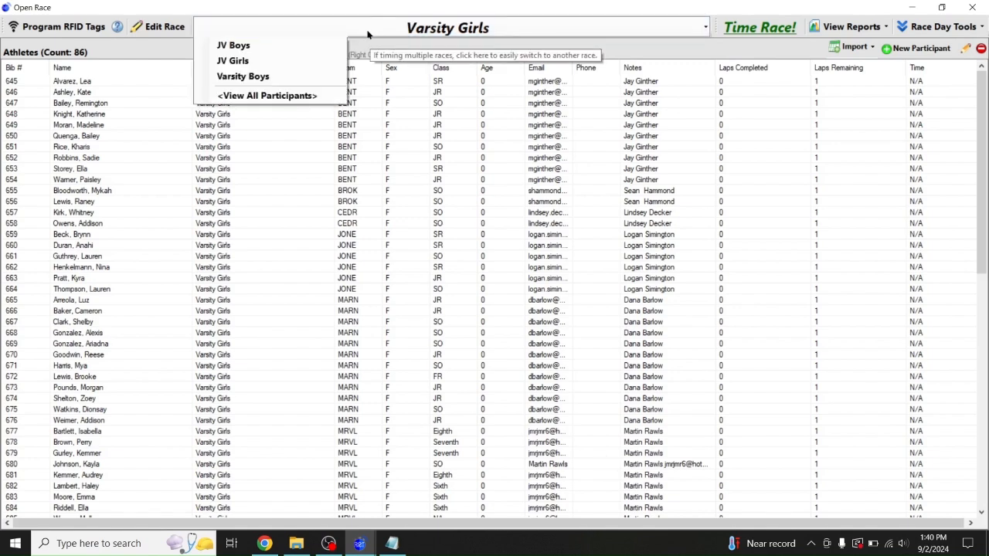
{"action": "left_click", "coordinate": [250, 78]}
{"action": "left_click", "coordinate": [163, 27]}
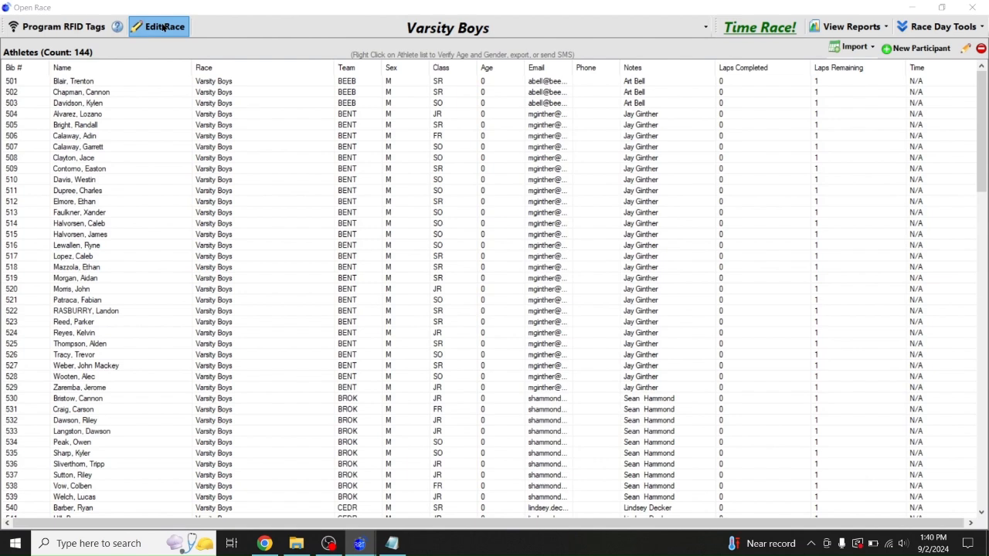
{"action": "left_click", "coordinate": [343, 164]}
{"action": "type", "text": "3707 Harrisburg Rd"}
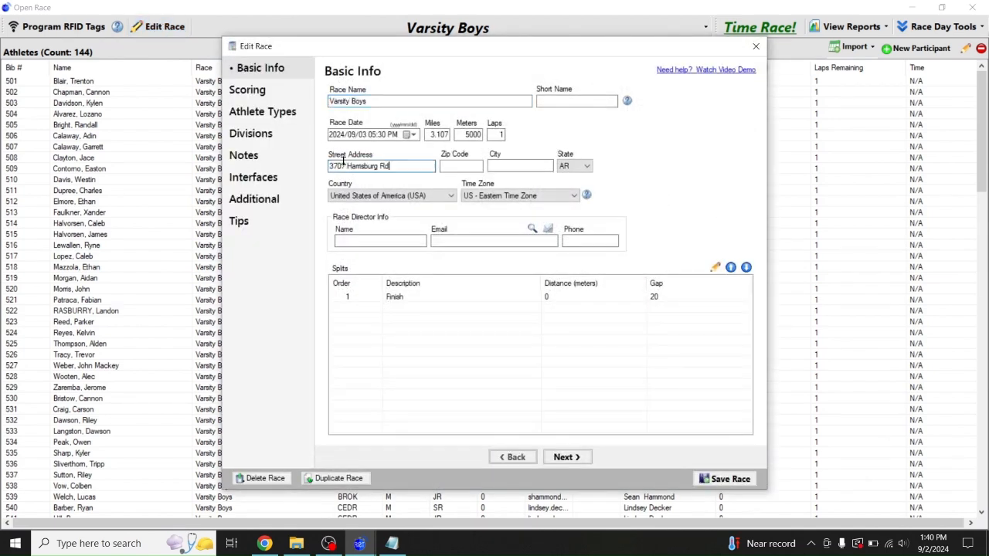
{"action": "left_click", "coordinate": [467, 168]}
{"action": "type", "text": "72404"}
{"action": "key", "text": "Tab"}
Fill in the race director's name and e-mail address for Varsity Boys
{"action": "left_click", "coordinate": [405, 243]}
{"action": "key", "text": "Tab"}
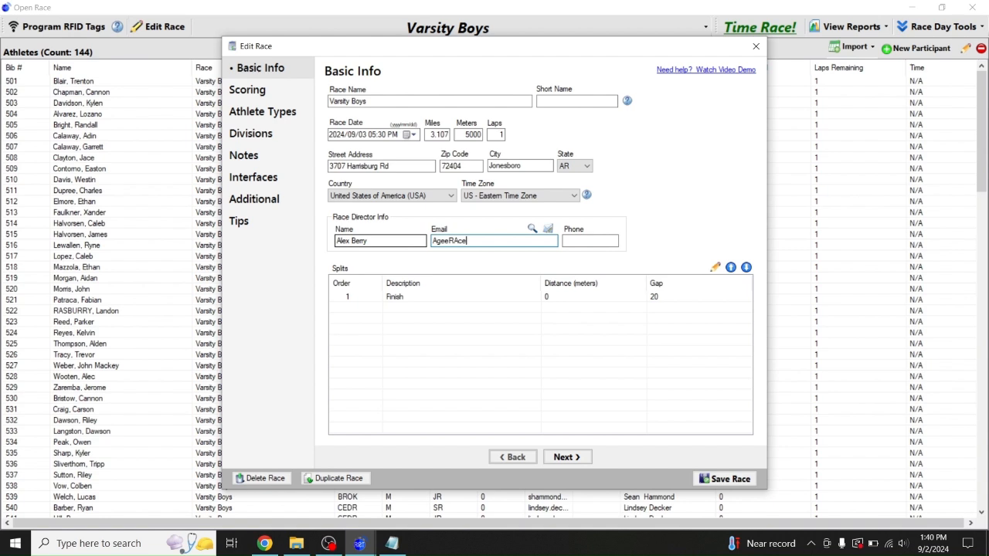
{"action": "key", "text": "Tab"}
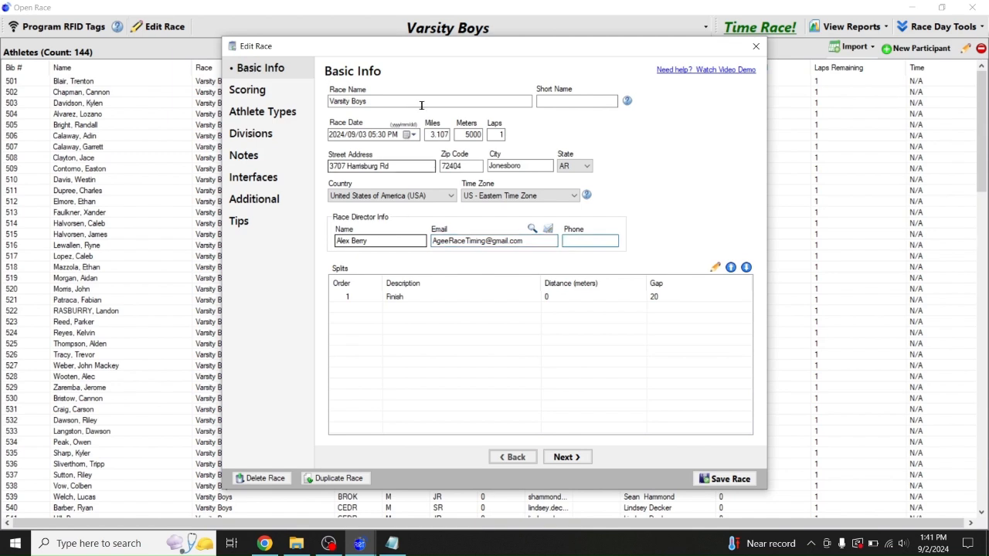
{"action": "left_click", "coordinate": [247, 90]}
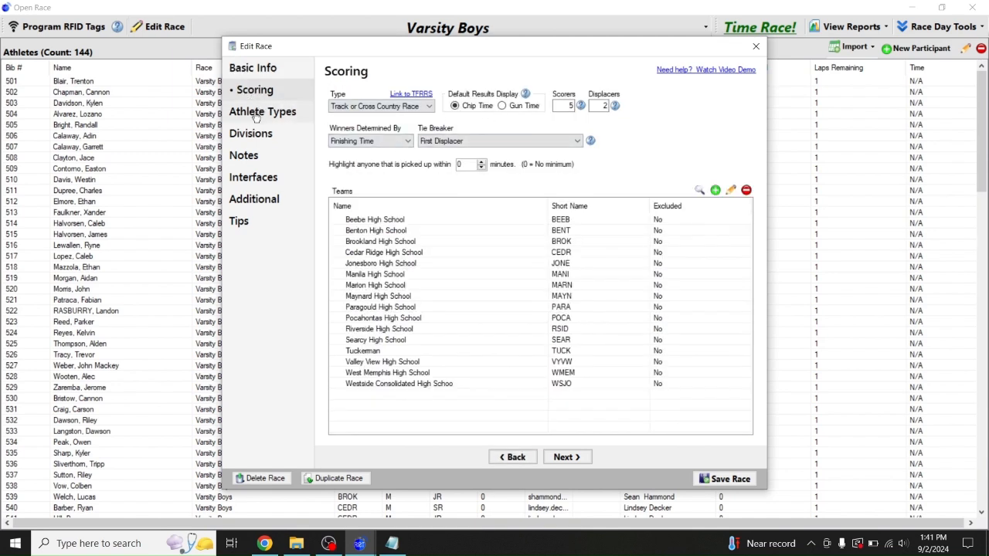
Add a 'Top 3 Finishers' division to Varsity Boys covering ages 0 to 100
{"action": "left_click", "coordinate": [255, 116]}
{"action": "left_click", "coordinate": [251, 134]}
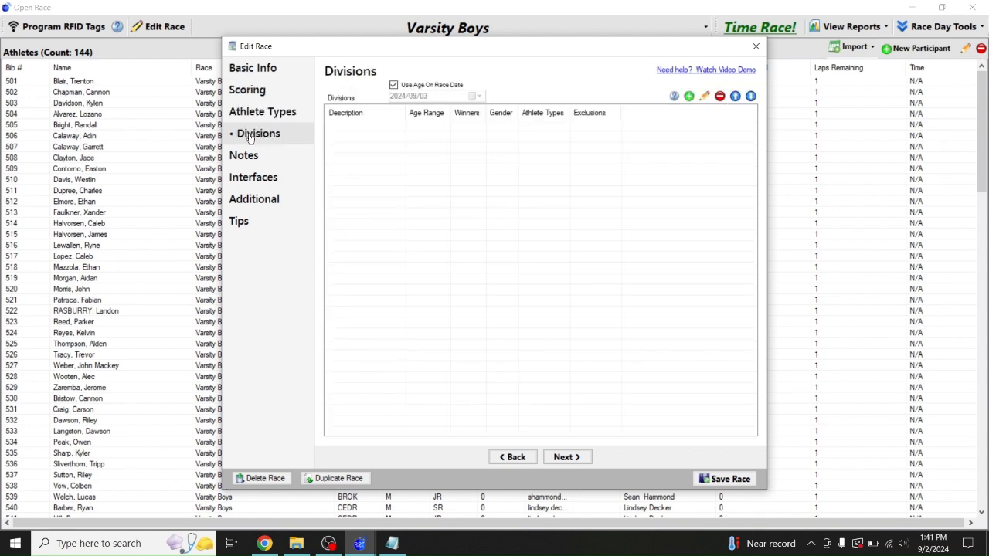
{"action": "left_click", "coordinate": [688, 96]}
{"action": "left_click", "coordinate": [434, 240]}
{"action": "key", "text": "BackSpace"}
{"action": "key", "text": "BackSpace"}
{"action": "key", "text": "BackSpace"}
{"action": "key", "text": "BackSpace"}
{"action": "key", "text": "BackSpace"}
{"action": "key", "text": "BackSpace"}
{"action": "key", "text": "BackSpace"}
{"action": "key", "text": "BackSpace"}
{"action": "key", "text": "BackSpace"}
{"action": "key", "text": "BackSpace"}
{"action": "type", "text": "Top 3"}
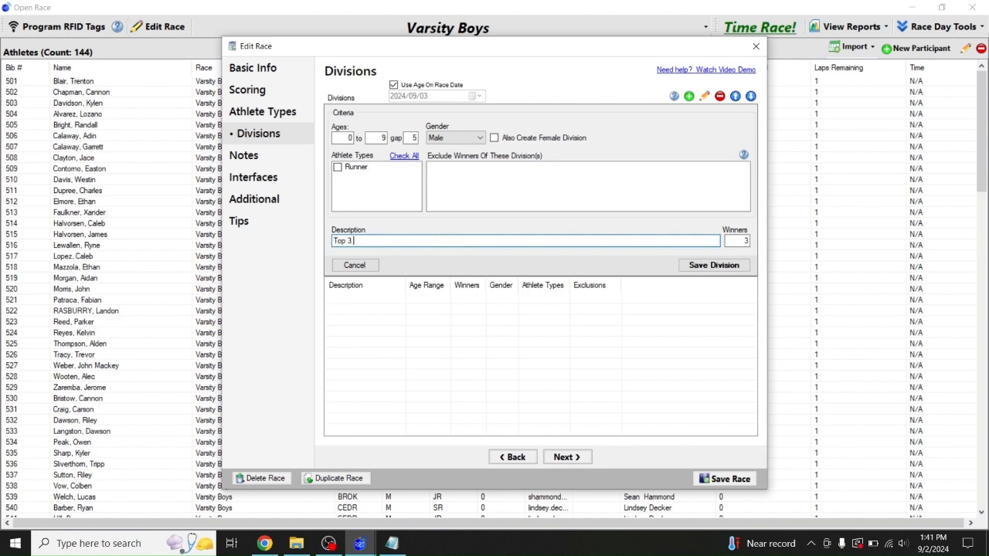
{"action": "type", "text": " Finishers"}
{"action": "left_click_drag", "start_coordinate": [408, 140], "coordinate": [445, 142]}
{"action": "left_click_drag", "start_coordinate": [378, 139], "coordinate": [431, 141]}
{"action": "type", "text": "9"}
{"action": "key", "text": "BackSpace"}
{"action": "type", "text": "100"}
Make the division combined gender, save it, and save the Varsity Boys race
{"action": "left_click", "coordinate": [454, 138]}
{"action": "left_click", "coordinate": [444, 174]}
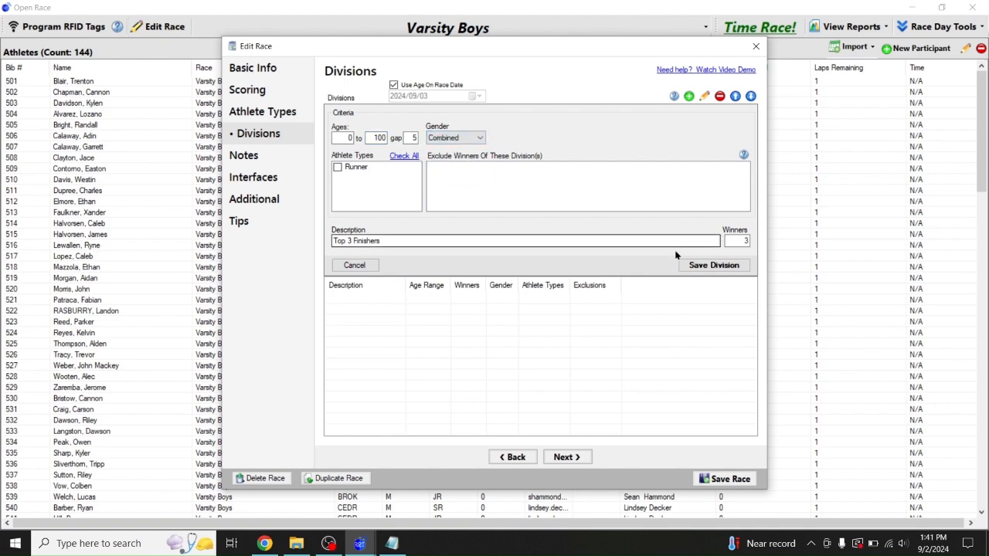
{"action": "left_click", "coordinate": [698, 265]}
{"action": "left_click", "coordinate": [718, 479]}
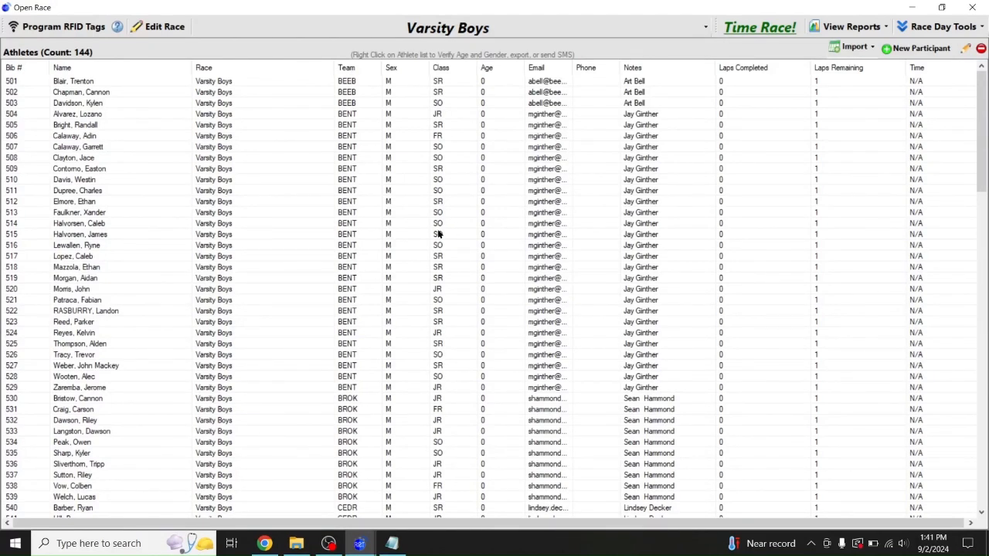
{"action": "left_click", "coordinate": [345, 26]}
{"action": "left_click", "coordinate": [270, 93]}
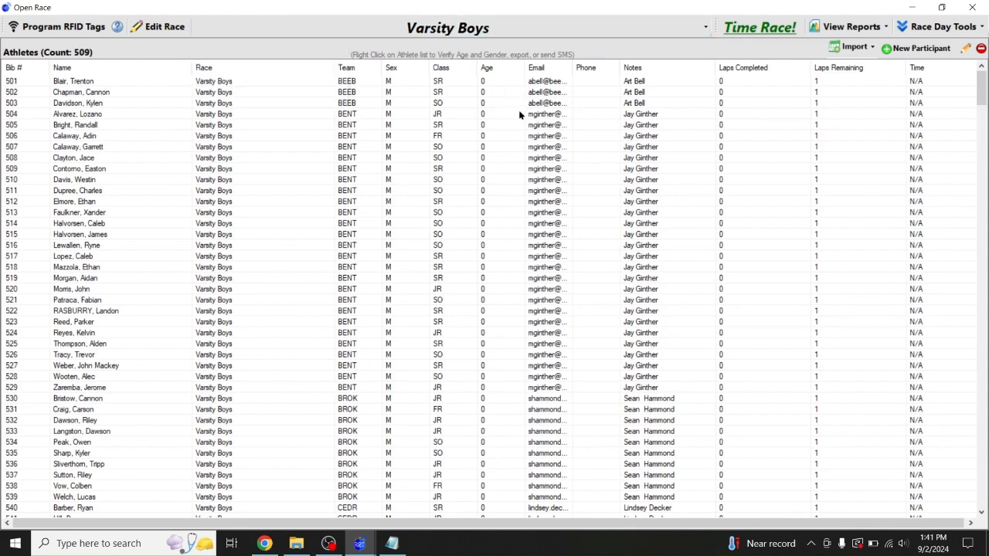
{"action": "left_click", "coordinate": [438, 30]}
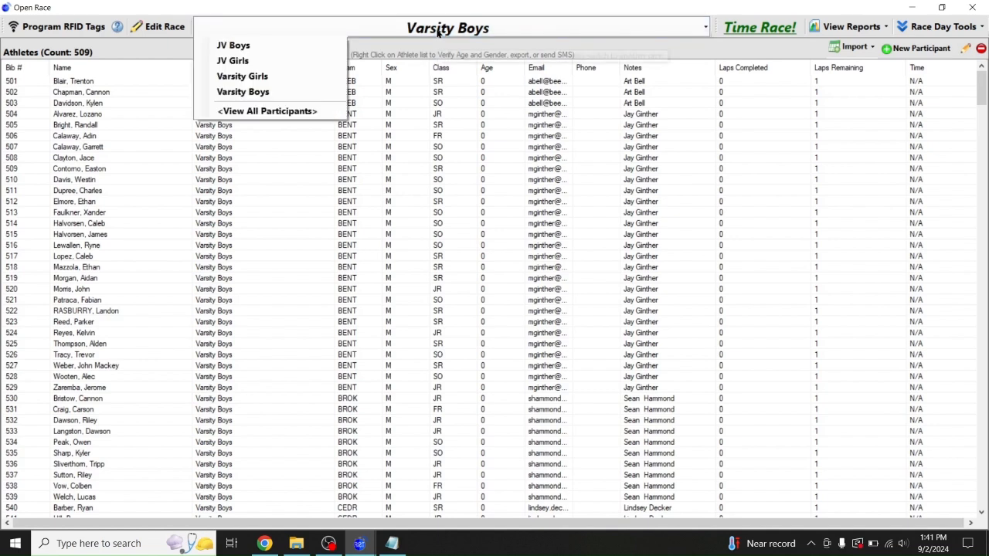
{"action": "left_click", "coordinate": [272, 92]}
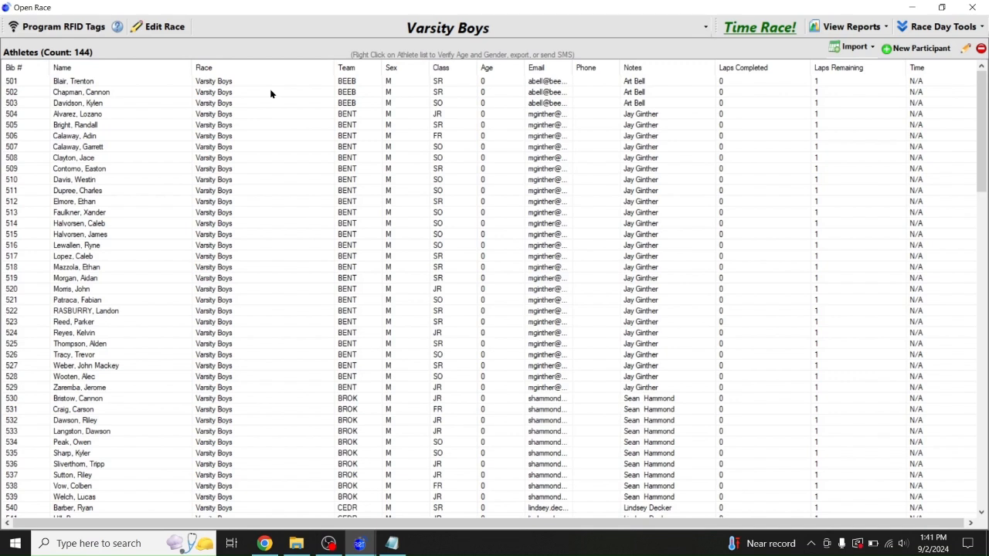
{"action": "left_click", "coordinate": [838, 30]}
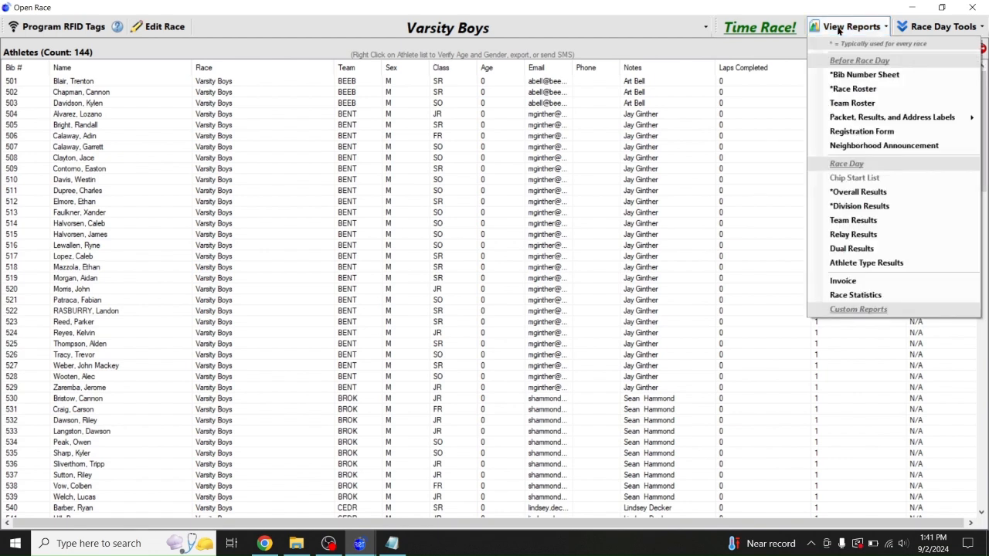
{"action": "left_click", "coordinate": [859, 102]}
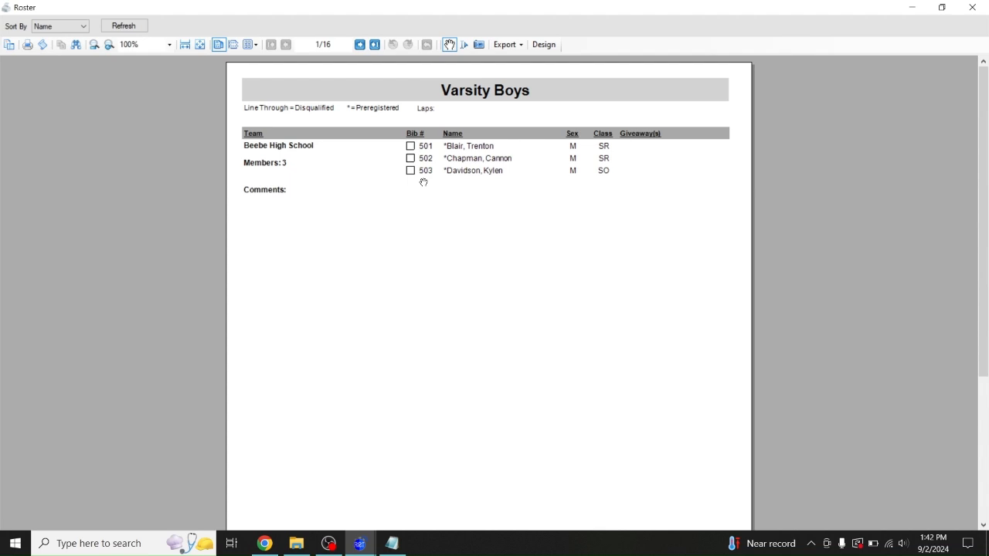
{"action": "left_click", "coordinate": [360, 44]}
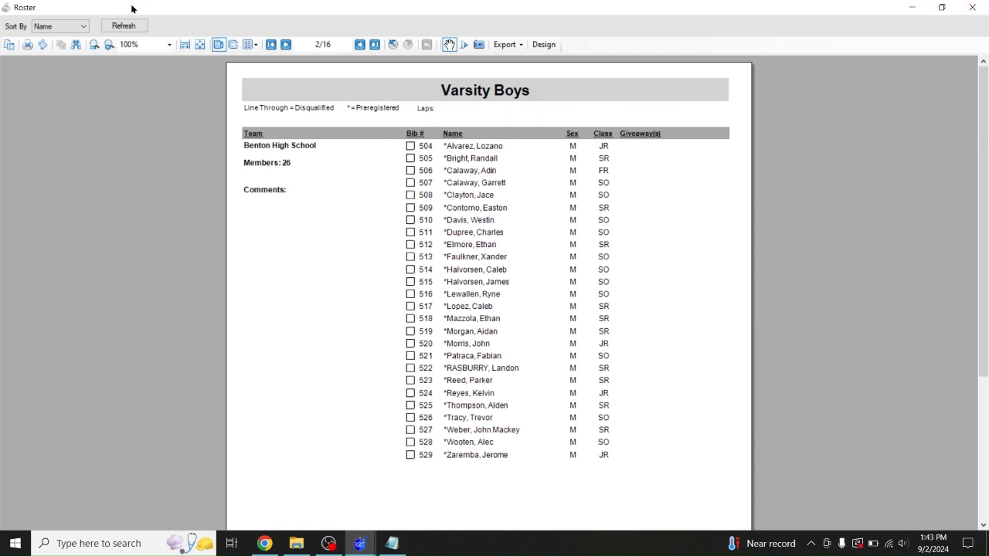
{"action": "left_click", "coordinate": [360, 45]}
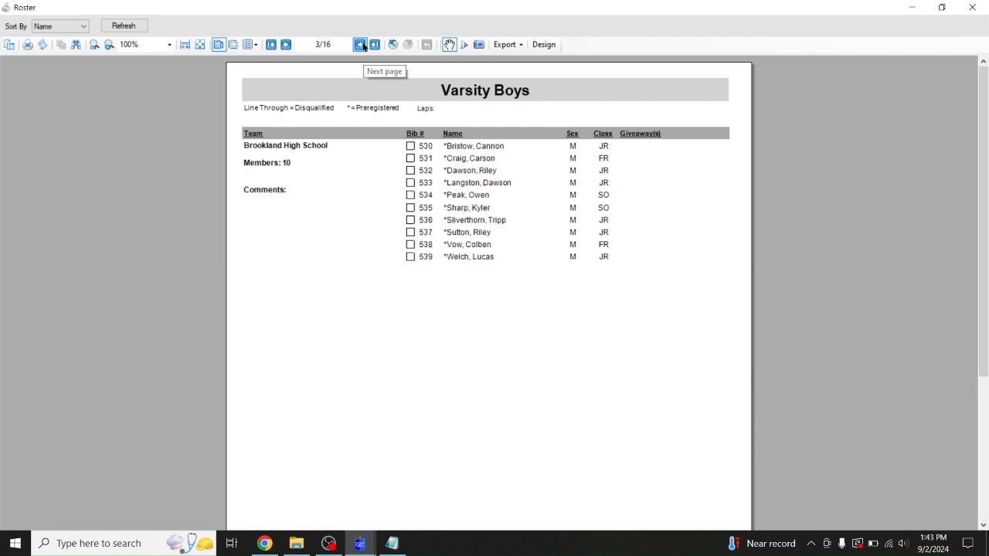
{"action": "left_click", "coordinate": [360, 45]}
{"action": "left_click", "coordinate": [360, 45]}
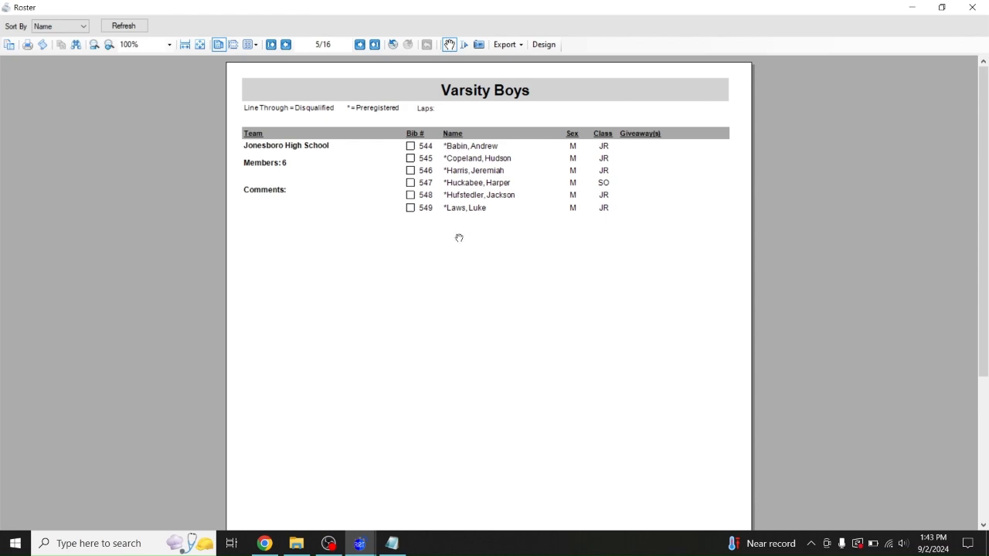
{"action": "left_click", "coordinate": [970, 9]}
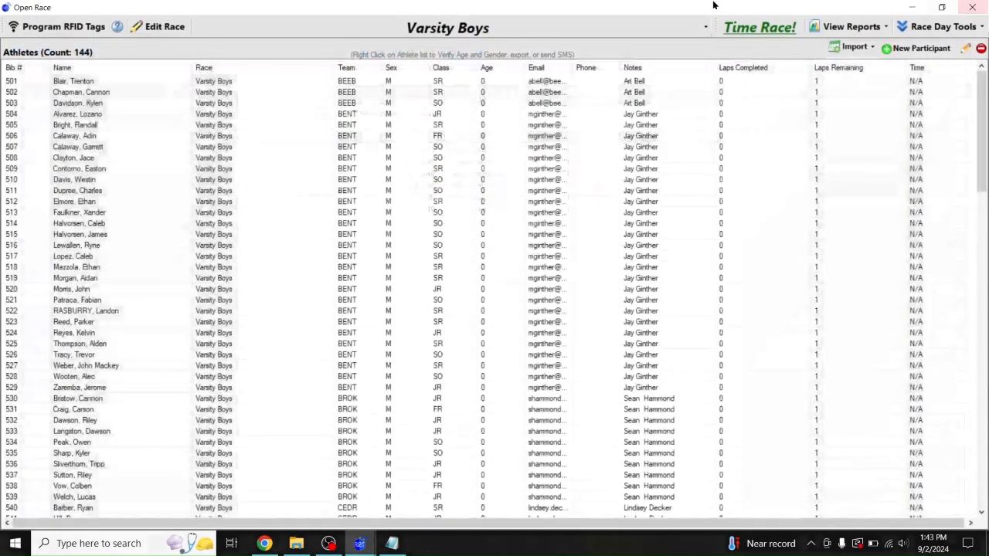
Switch to Varsity Girls and open its Race Roster report from View Reports
{"action": "left_click", "coordinate": [582, 31]}
{"action": "left_click", "coordinate": [286, 76]}
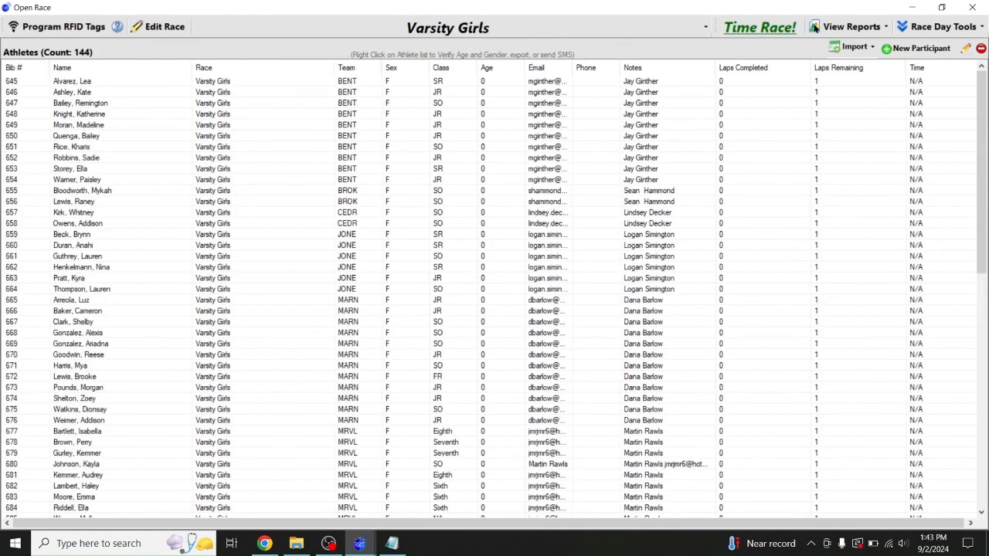
{"action": "left_click", "coordinate": [850, 28]}
{"action": "left_click", "coordinate": [853, 103]}
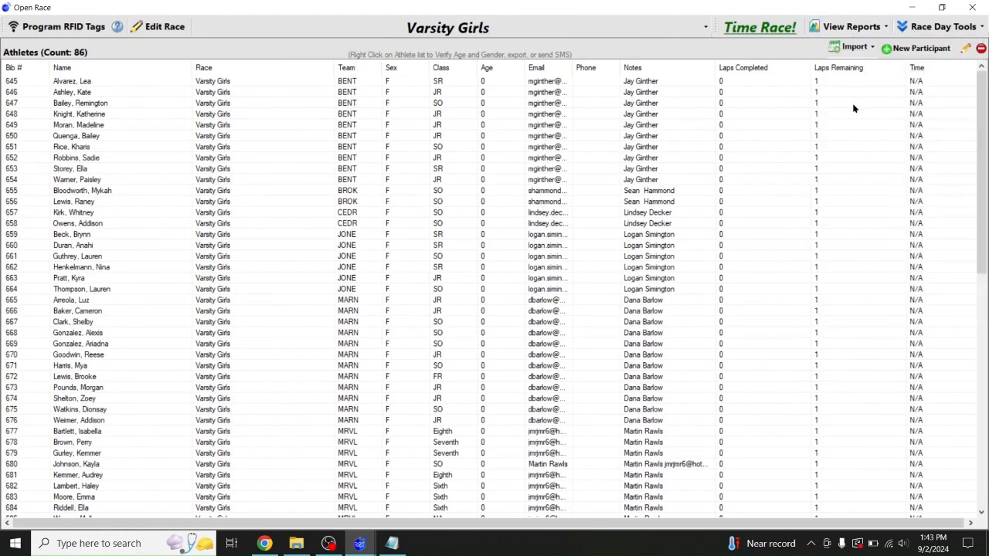
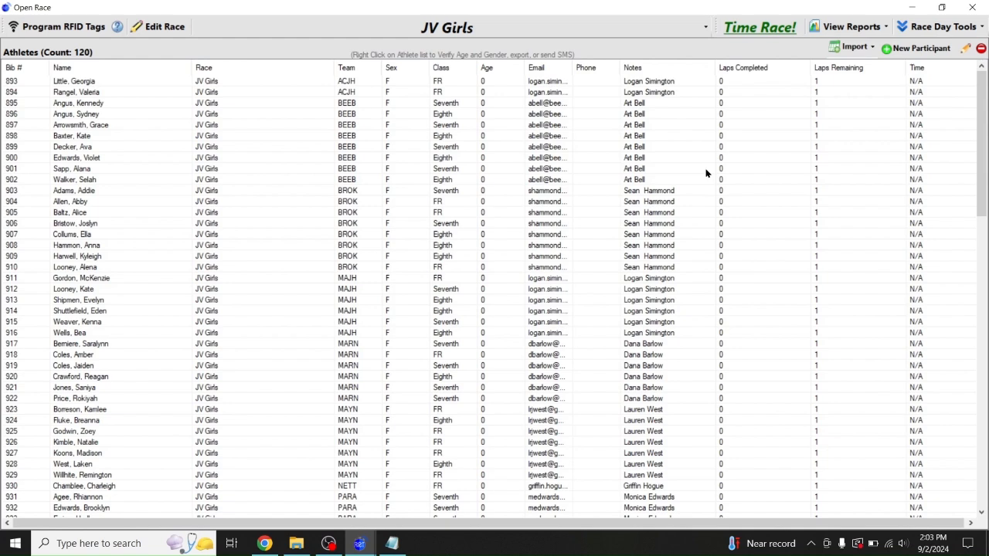
Start a RunSignUp submission for JV Girls: log in, answer No, and reach the race URL prompt
{"action": "left_click", "coordinate": [158, 29]}
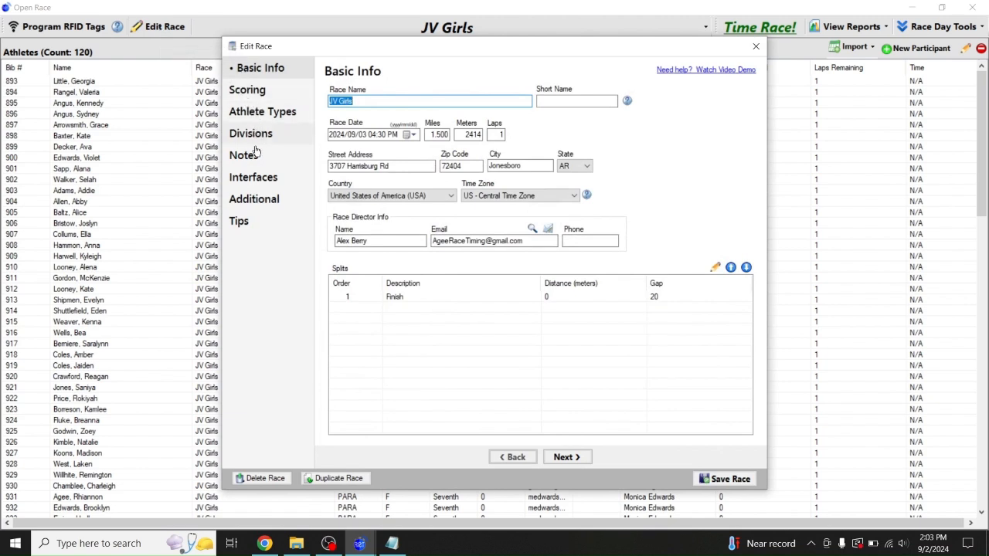
{"action": "left_click", "coordinate": [255, 179]}
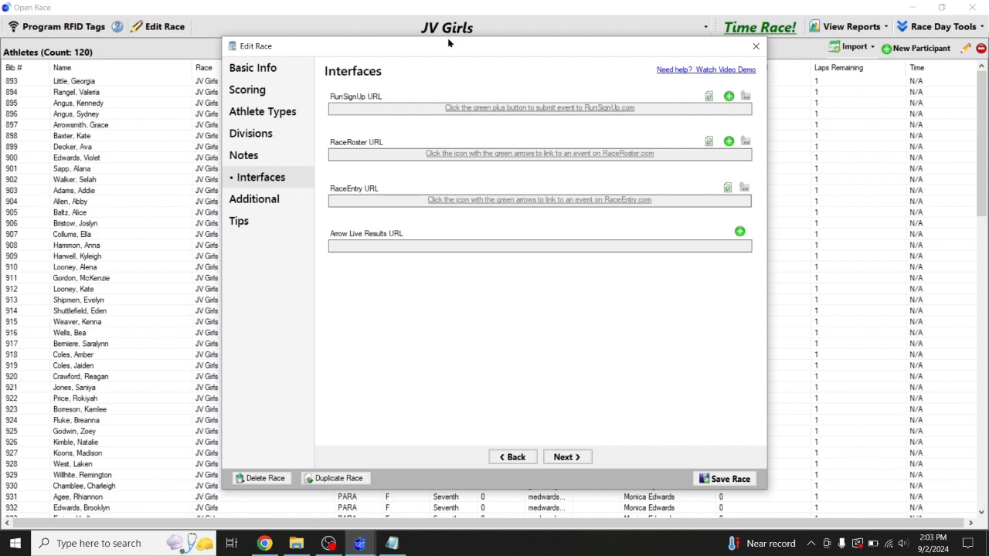
{"action": "left_click", "coordinate": [726, 96]}
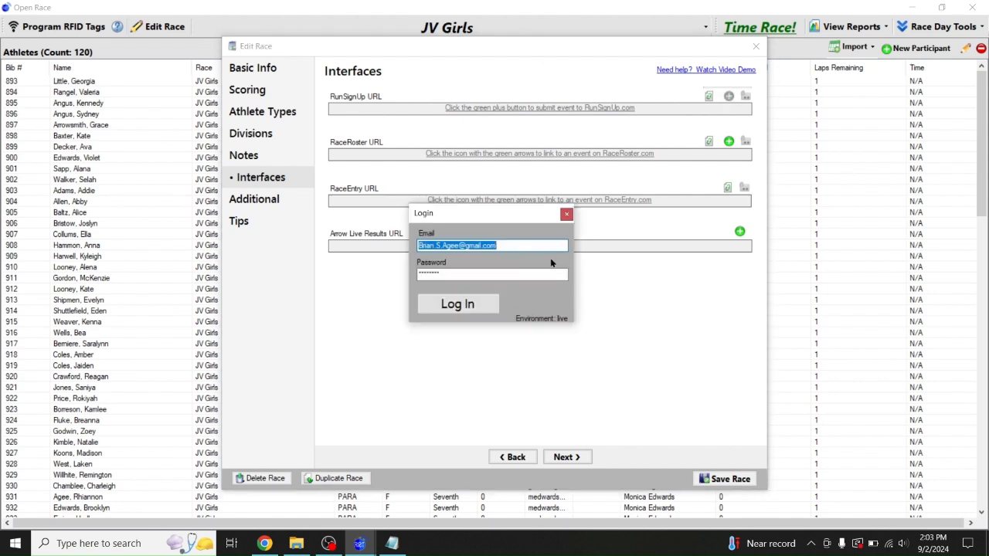
{"action": "left_click", "coordinate": [472, 304]}
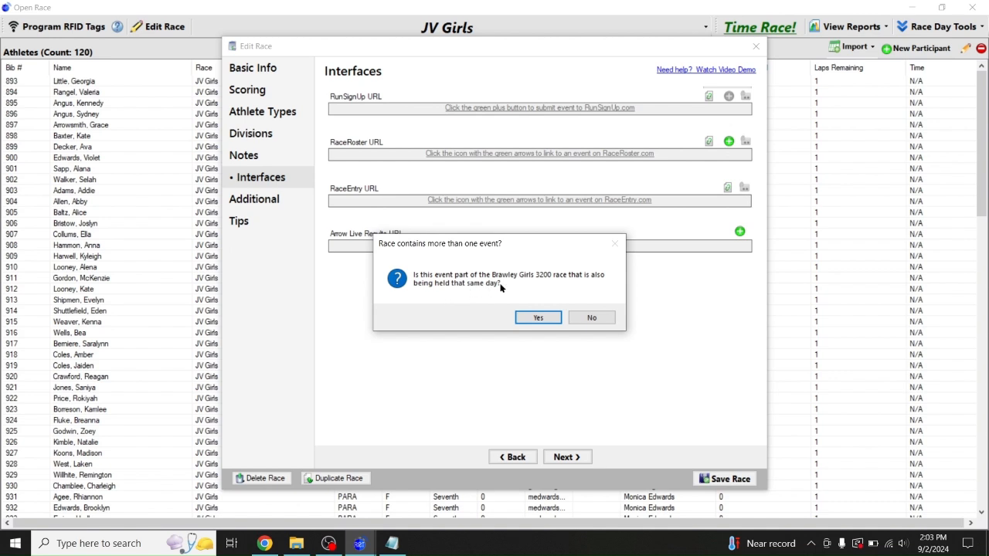
{"action": "left_click", "coordinate": [584, 316]}
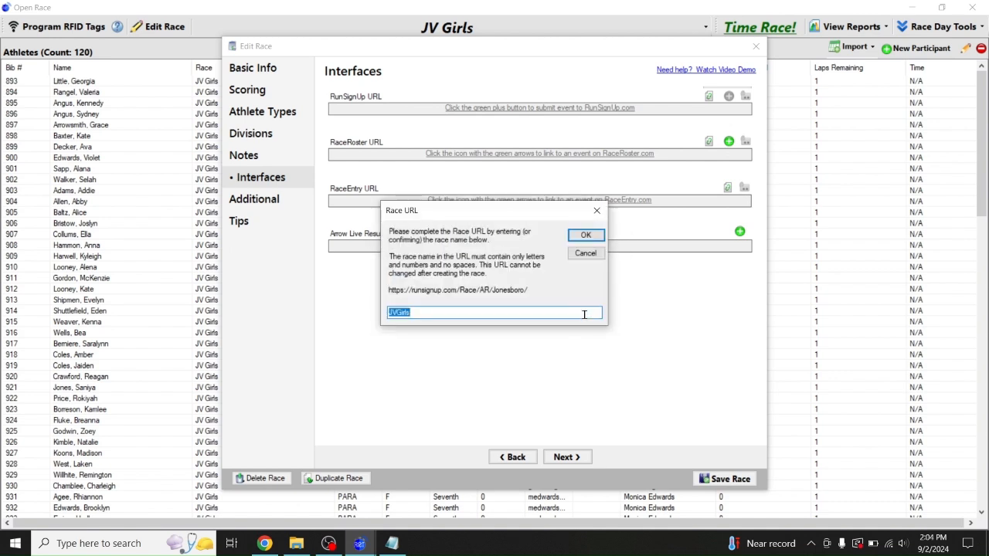
{"action": "left_click", "coordinate": [427, 307]}
{"action": "left_click", "coordinate": [264, 543]}
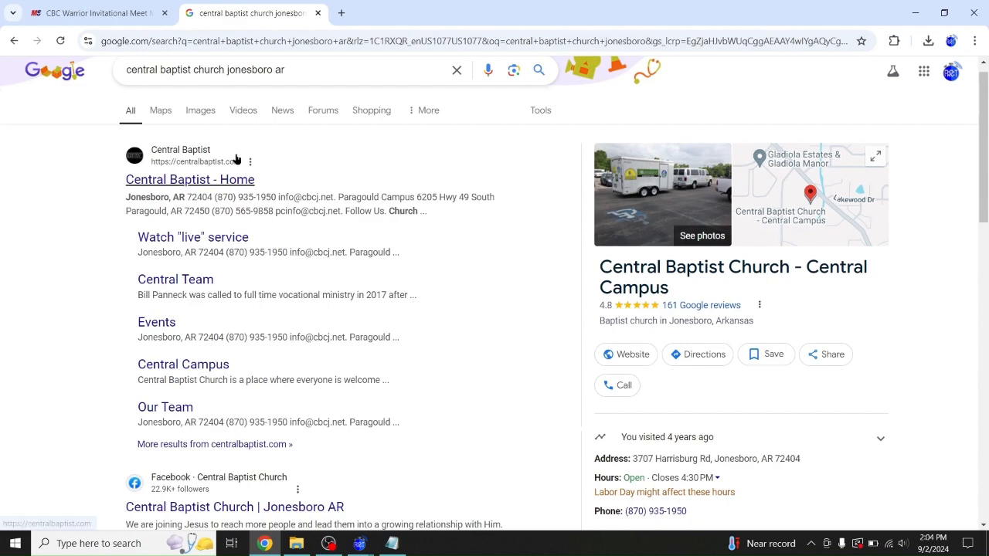
Review the CBC Warrior Invitational 2024 public meet page on MileSplit
{"action": "left_click", "coordinate": [121, 14]}
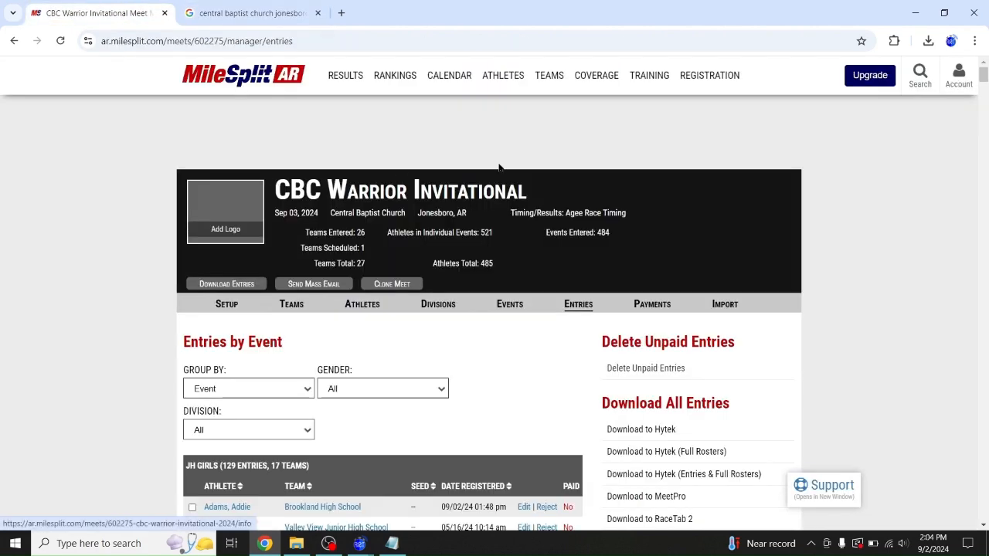
{"action": "left_click_drag", "start_coordinate": [531, 205], "coordinate": [437, 206]}
{"action": "left_click_drag", "start_coordinate": [591, 206], "coordinate": [473, 206]}
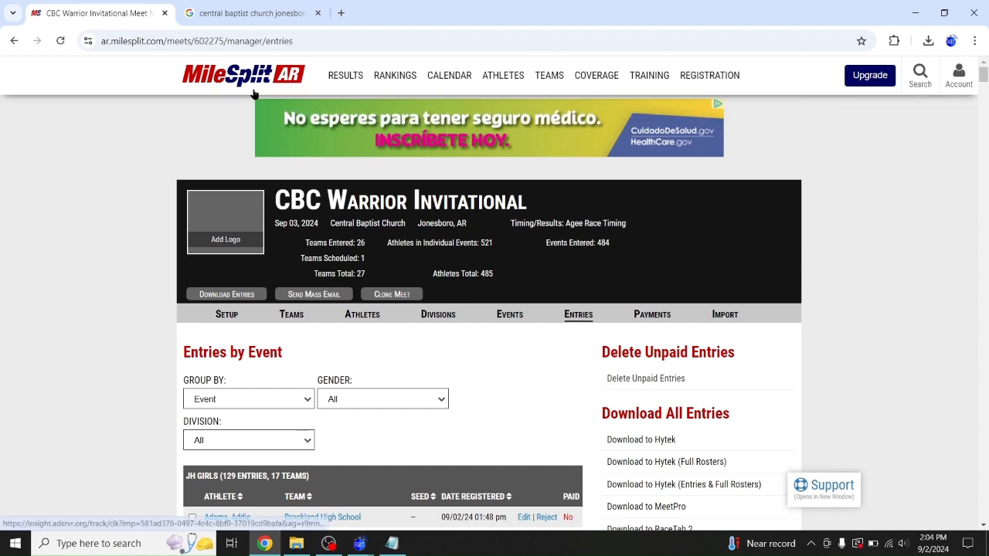
{"action": "left_click", "coordinate": [12, 41]}
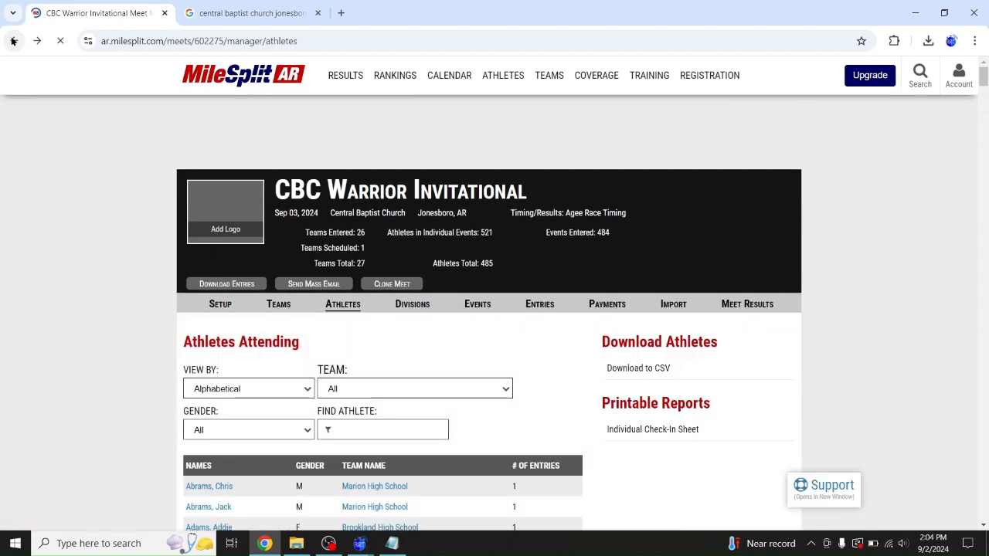
{"action": "left_click", "coordinate": [13, 41]}
{"action": "left_click", "coordinate": [13, 41]}
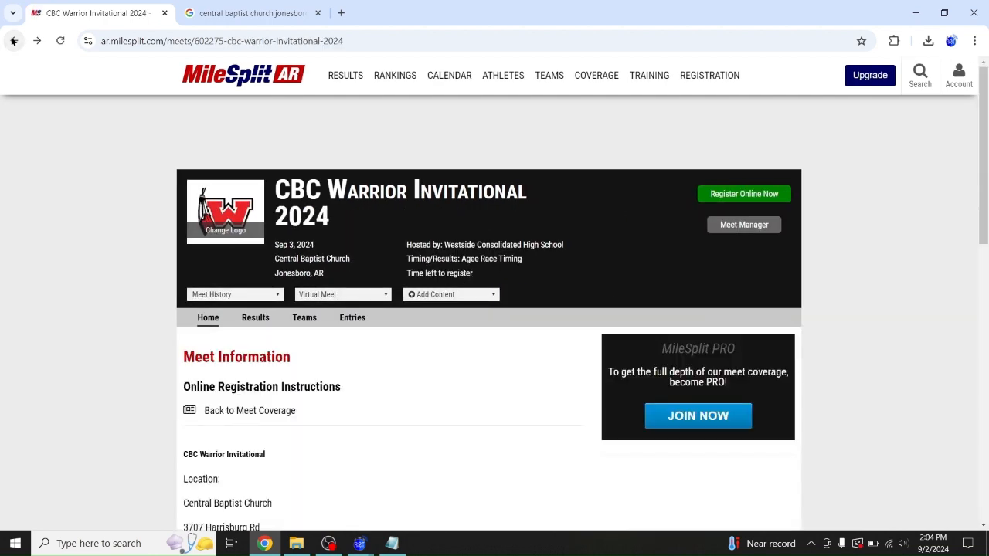
{"action": "scroll", "coordinate": [41, 294], "scroll_direction": "down", "scroll_amount": 2}
{"action": "scroll", "coordinate": [39, 291], "scroll_direction": "down", "scroll_amount": 2}
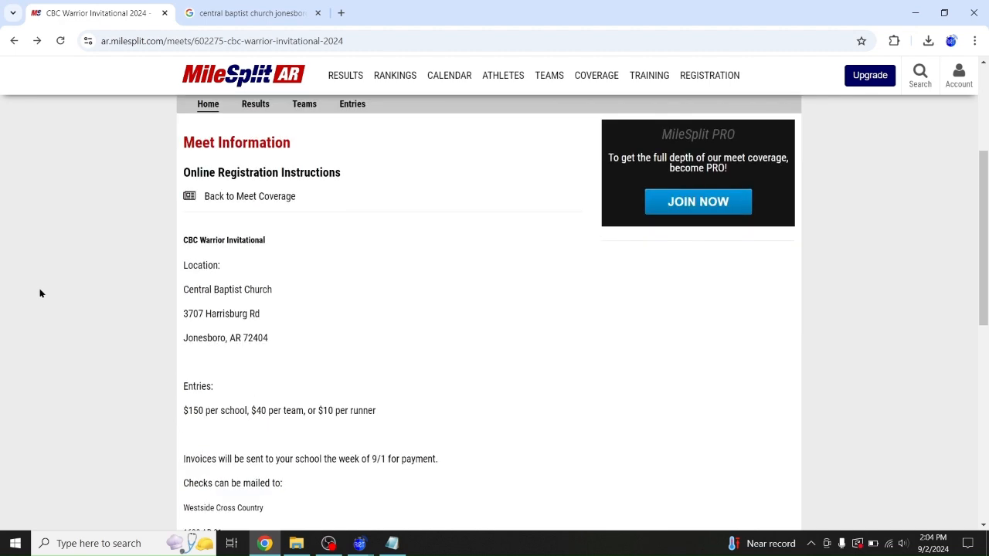
{"action": "scroll", "coordinate": [39, 290], "scroll_direction": "up", "scroll_amount": 4}
{"action": "left_click", "coordinate": [915, 13]}
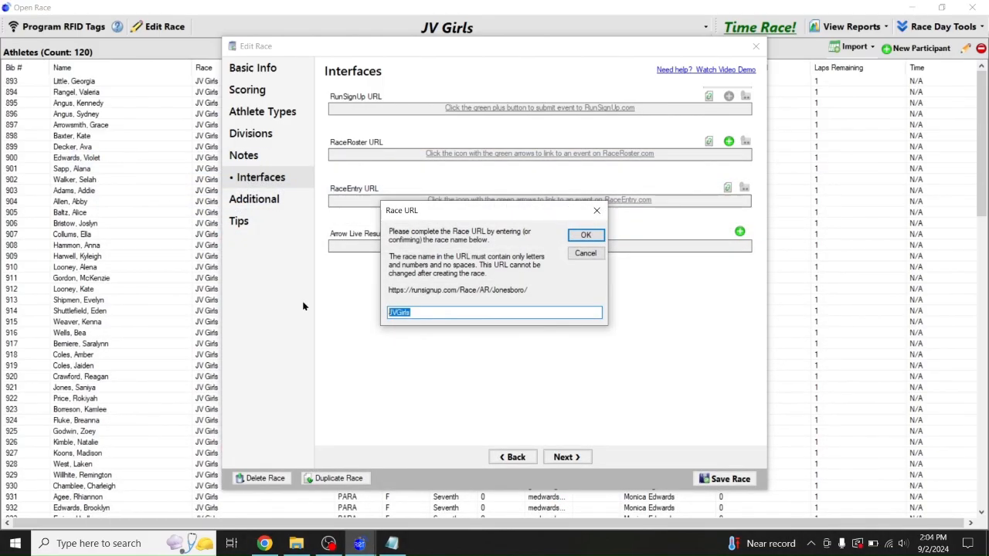
Replace JVGirls with CBCWarriorInvitational as the RunSignUp race URL name and confirm
{"action": "type", "text": "CBCWarriorInvitational"}
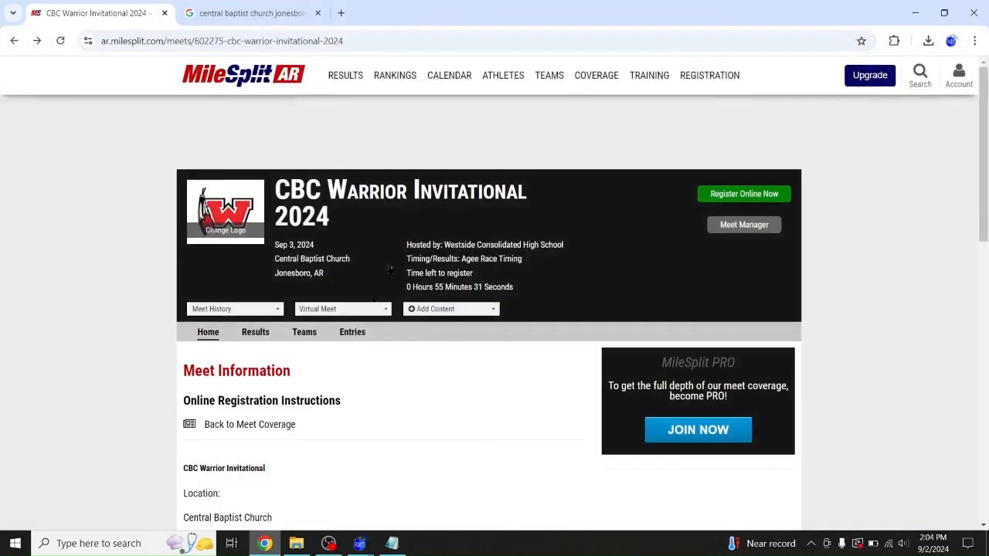
{"action": "left_click", "coordinate": [264, 543]}
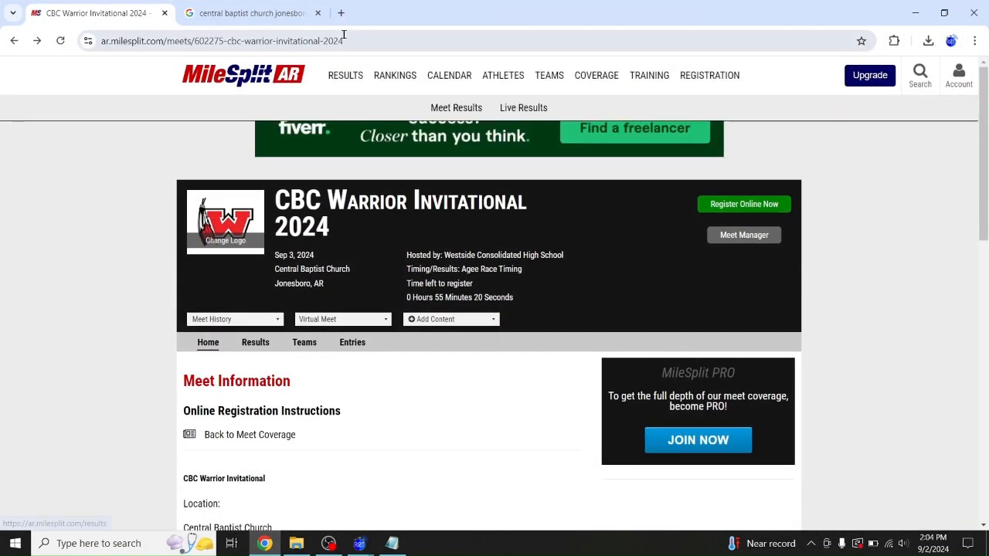
Open runsignup.com in a new browser tab
{"action": "left_click", "coordinate": [343, 12]}
{"action": "left_click", "coordinate": [306, 40]}
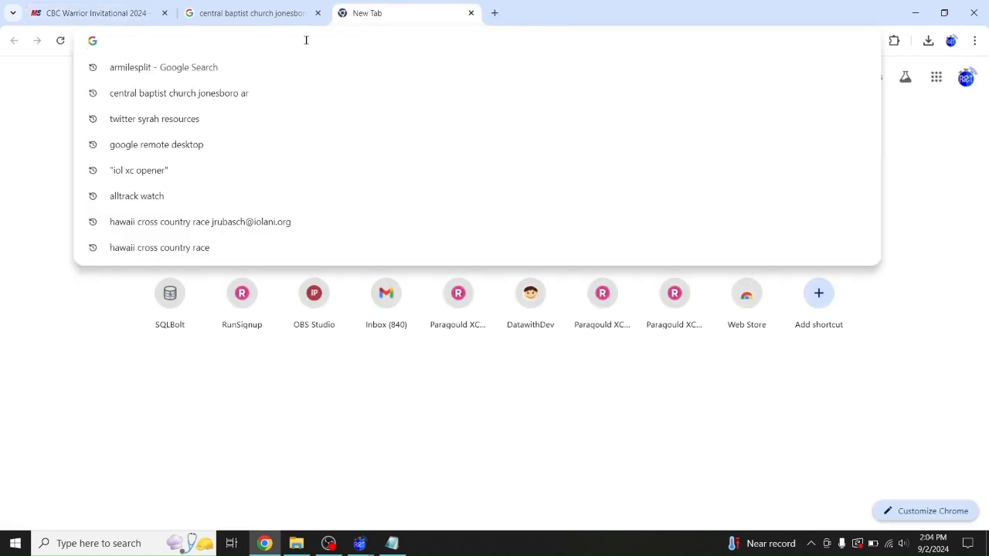
{"action": "type", "text": "run"}
{"action": "key", "text": "Return"}
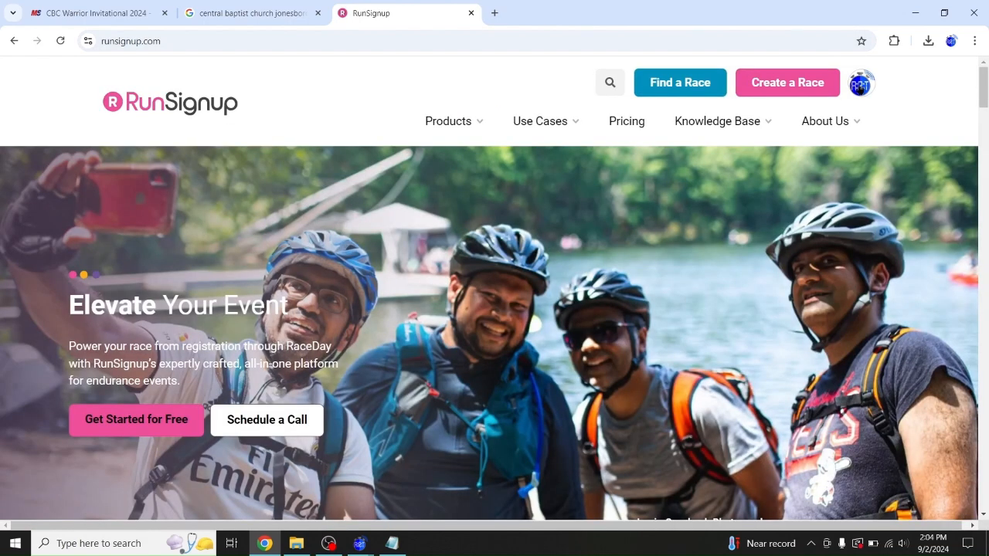
Find the CBC Warrior Invitational among past races and start renewing it
{"action": "left_click", "coordinate": [860, 85]}
{"action": "left_click", "coordinate": [752, 193]}
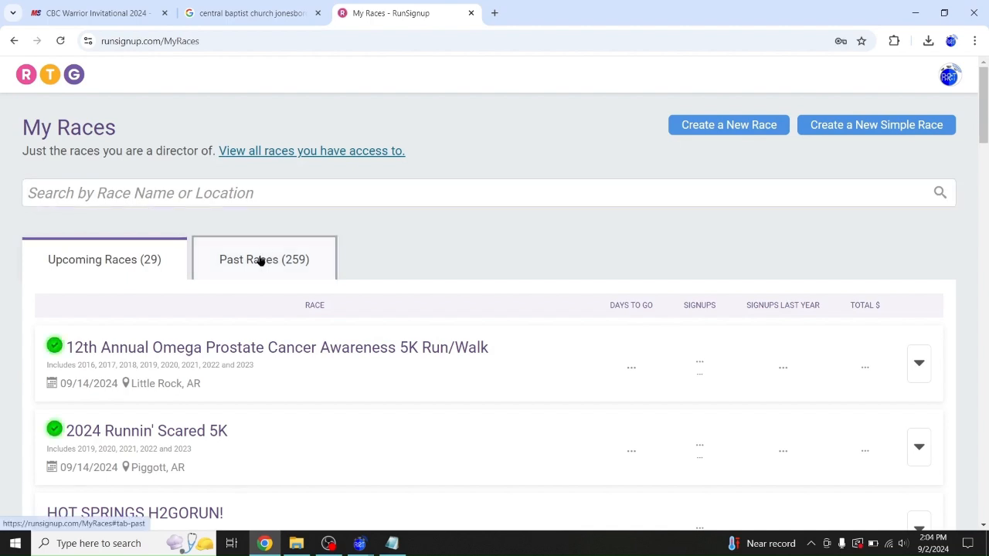
{"action": "left_click", "coordinate": [261, 260]}
{"action": "left_click", "coordinate": [224, 193]}
{"action": "type", "text": "CBC"}
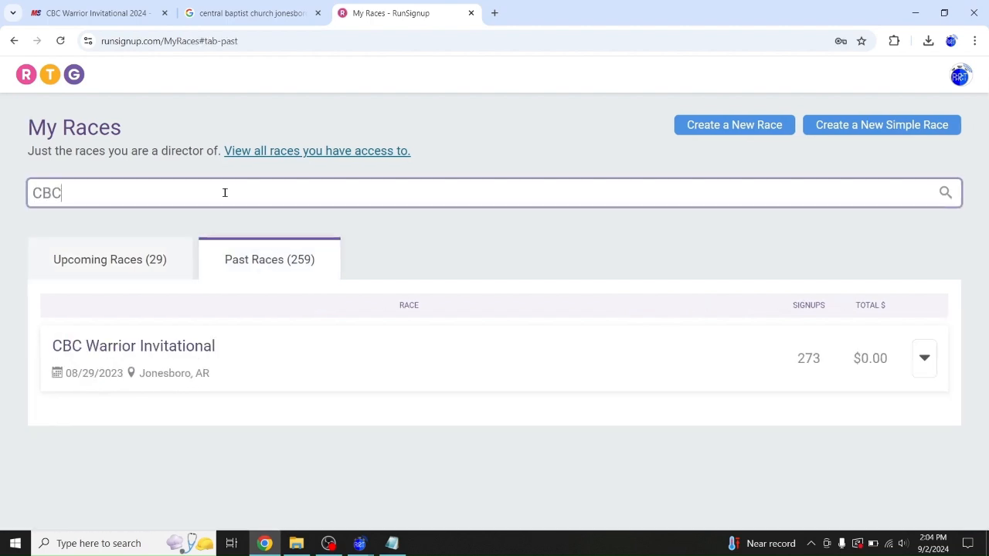
{"action": "left_click", "coordinate": [173, 347]}
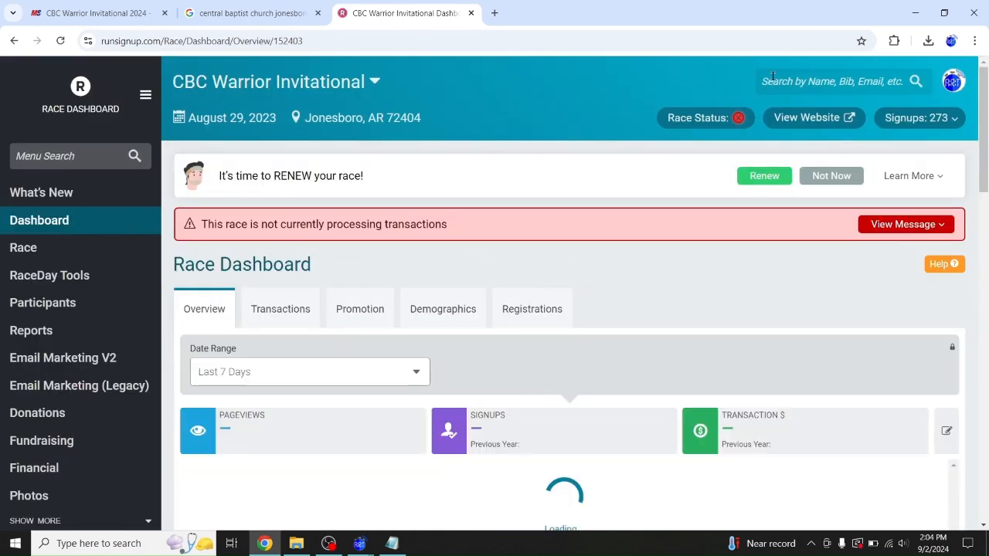
{"action": "left_click", "coordinate": [762, 176]}
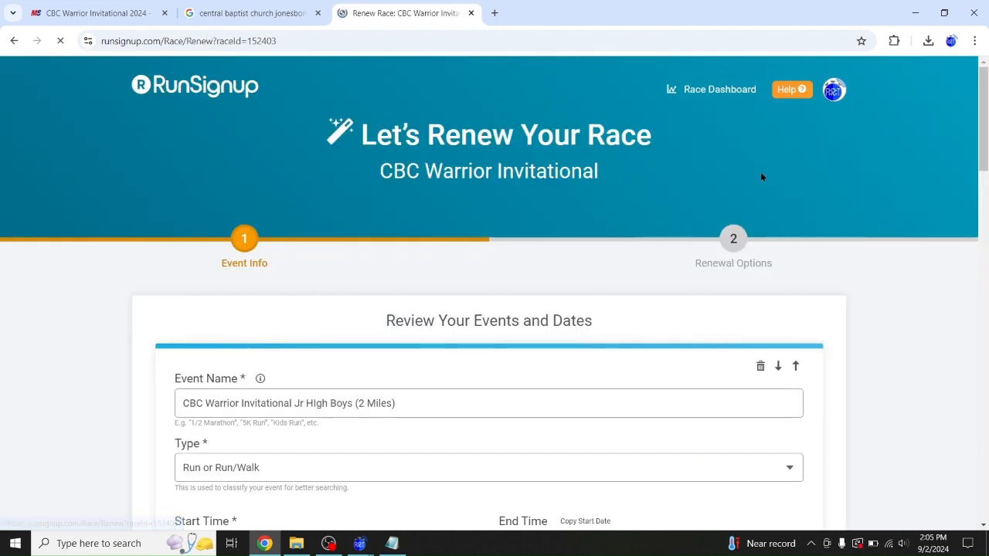
Set the Jr High Boys and Jr High Girls start dates to 09/03/2024
{"action": "scroll", "coordinate": [301, 333], "scroll_direction": "down", "scroll_amount": 1}
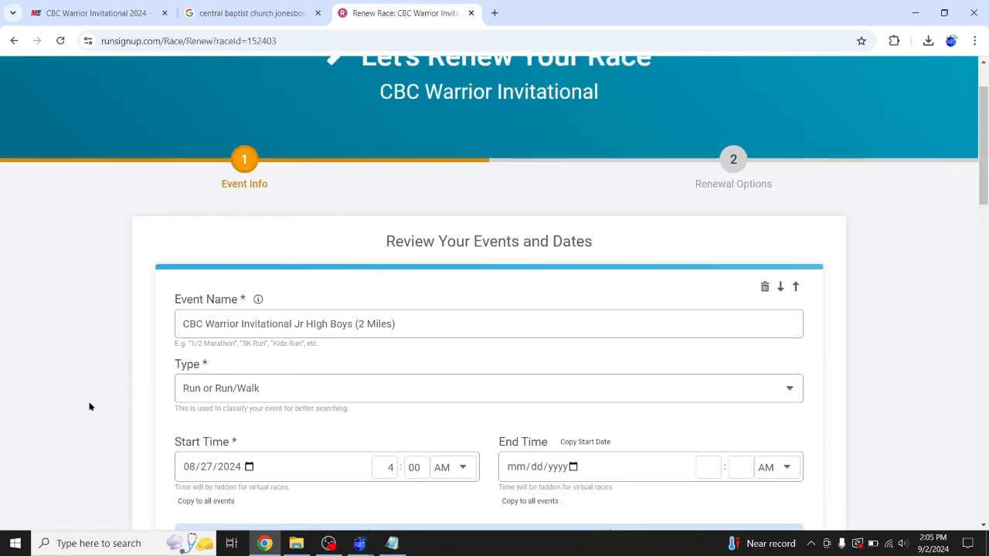
{"action": "scroll", "coordinate": [126, 393], "scroll_direction": "down", "scroll_amount": 1}
{"action": "left_click", "coordinate": [205, 339]}
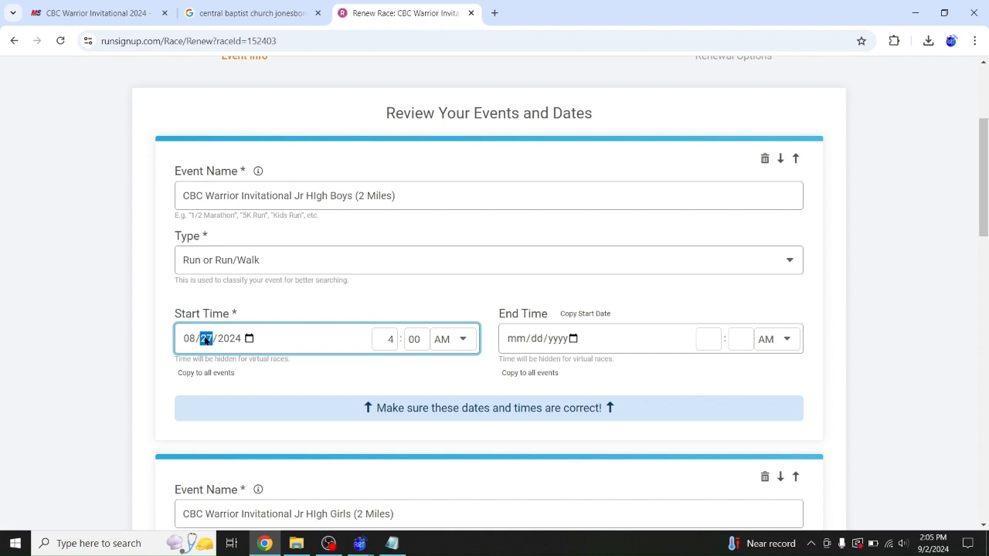
{"action": "key", "text": "shift+Tab"}
{"action": "type", "text": "9"}
{"action": "scroll", "coordinate": [985, 172], "scroll_direction": "down", "scroll_amount": 4}
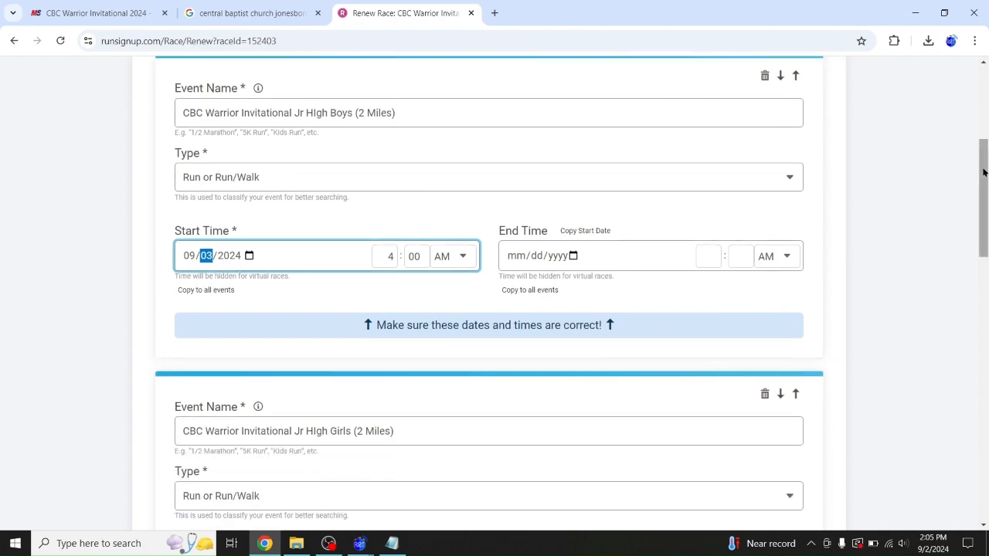
{"action": "scroll", "coordinate": [985, 172], "scroll_direction": "down", "scroll_amount": 2}
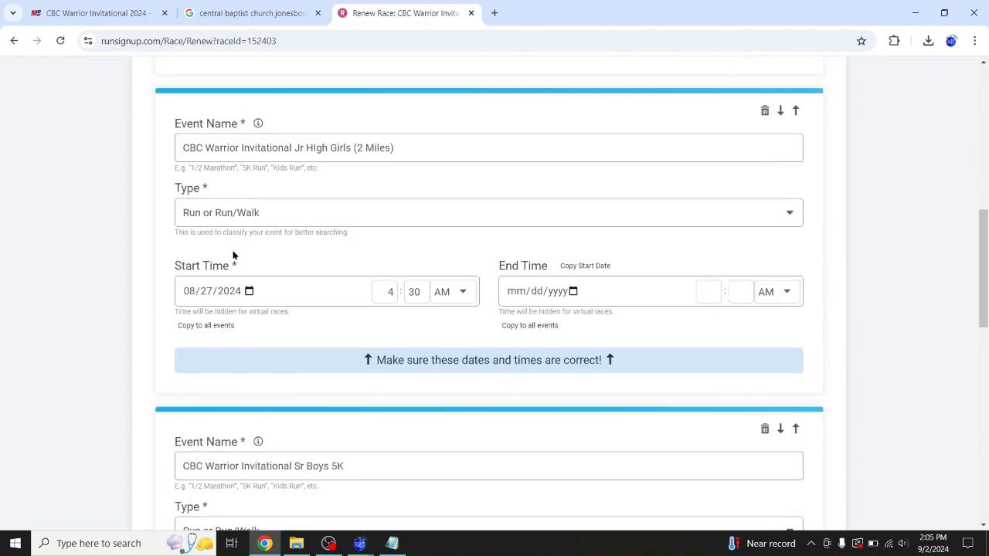
{"action": "left_click", "coordinate": [191, 299]}
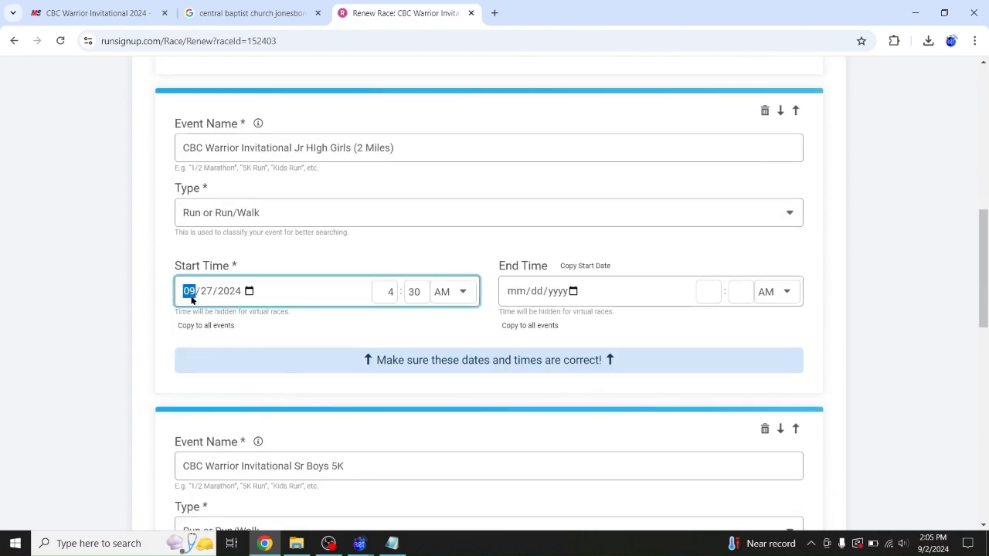
{"action": "type", "text": "9/03"}
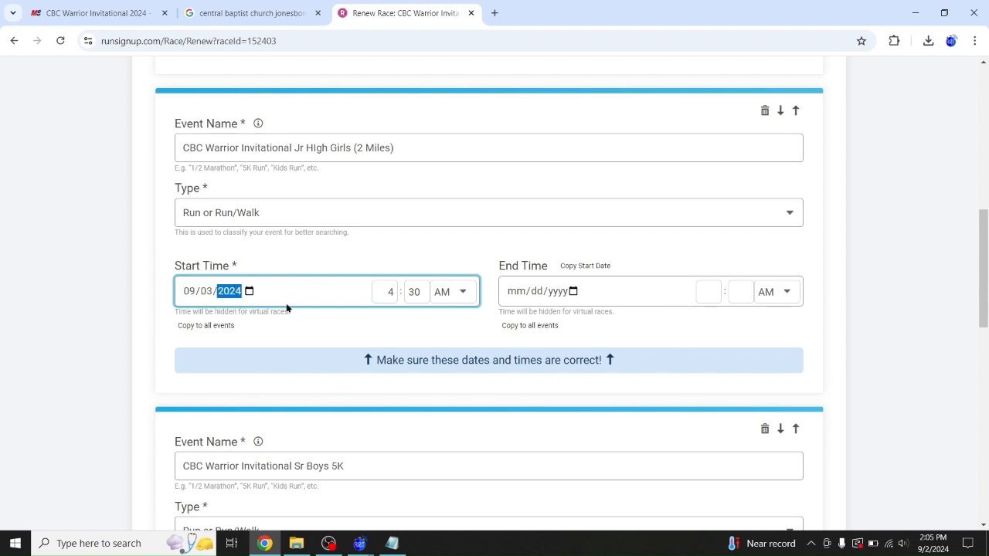
{"action": "left_click_drag", "start_coordinate": [981, 231], "coordinate": [888, 320]}
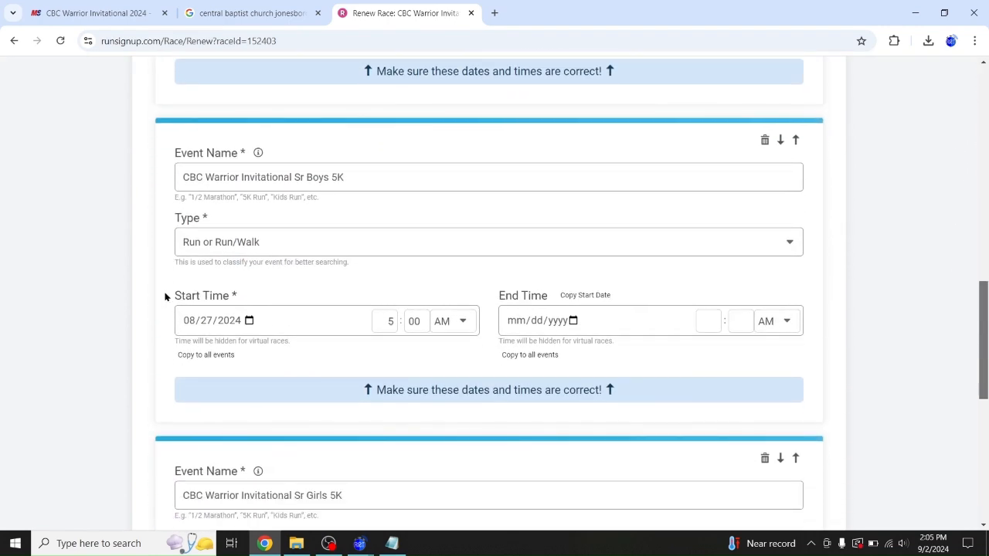
Set the Sr Boys 5K and Sr Girls 5K start days to 03, making them 09/03/2024
{"action": "left_click", "coordinate": [188, 320]}
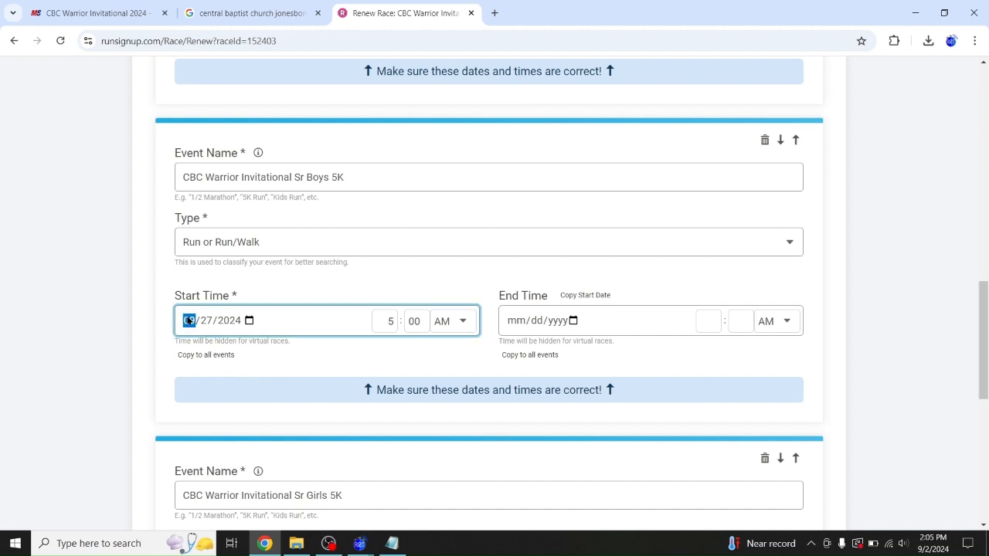
{"action": "key", "text": "Right"}
{"action": "type", "text": "03"}
{"action": "left_click_drag", "start_coordinate": [984, 290], "coordinate": [980, 373]}
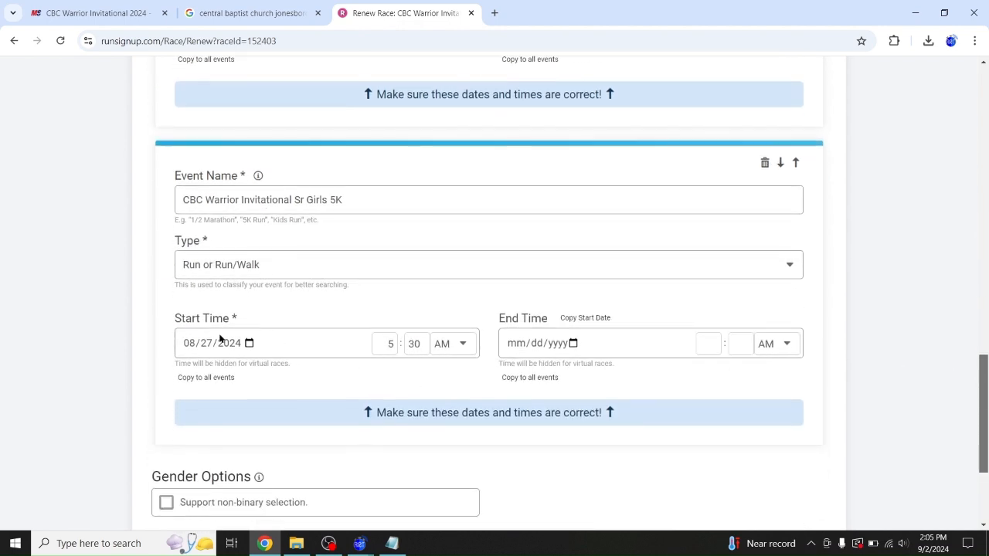
{"action": "left_click", "coordinate": [188, 343]}
{"action": "key", "text": "Right"}
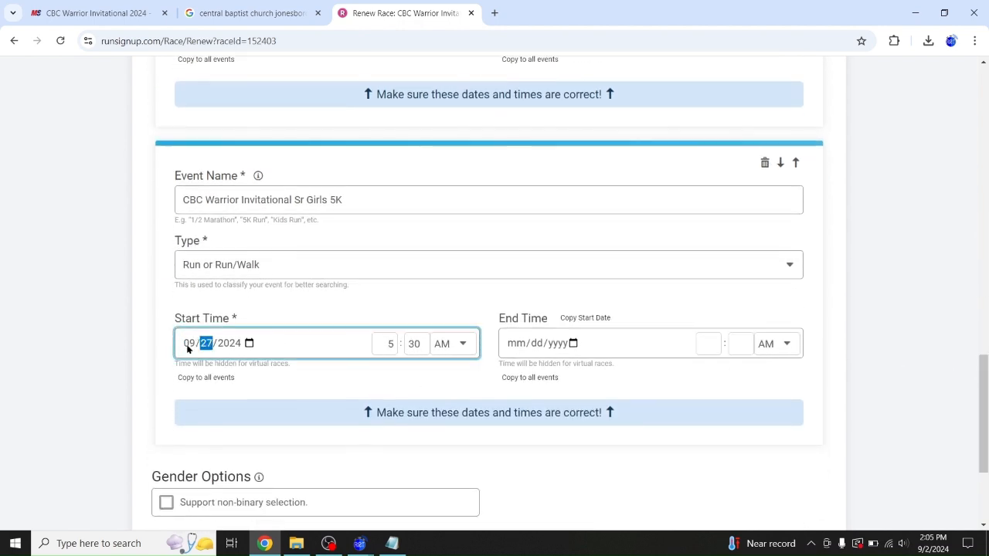
{"action": "type", "text": "03"}
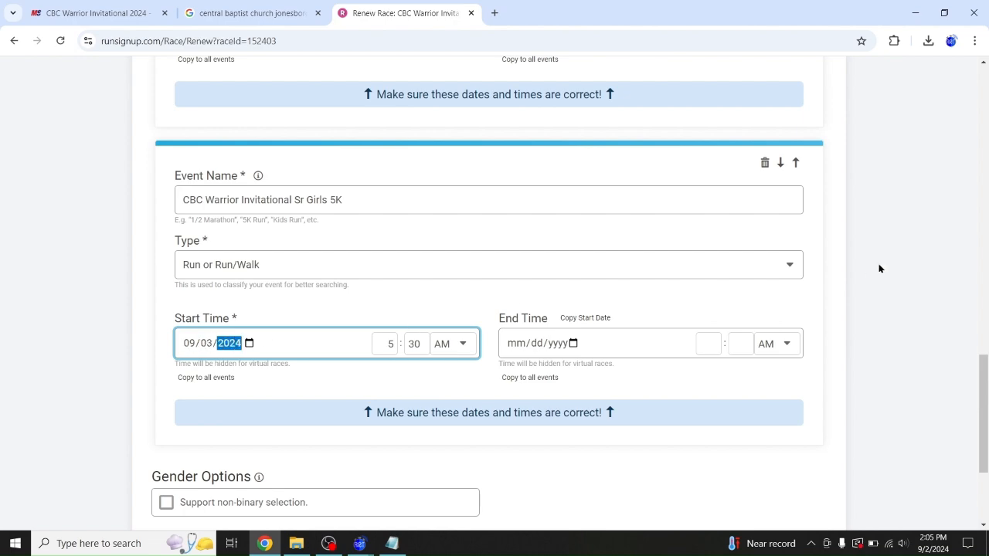
{"action": "left_click_drag", "start_coordinate": [980, 363], "coordinate": [973, 426]}
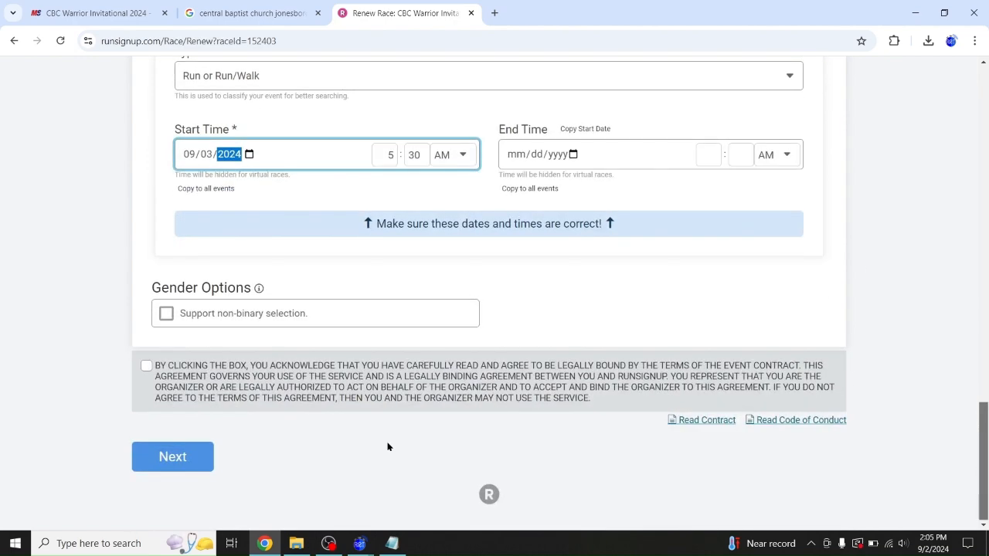
Accept the contract terms, save the renewal with recommended settings, and dismiss the race URL message
{"action": "left_click", "coordinate": [146, 367]}
{"action": "left_click", "coordinate": [161, 459]}
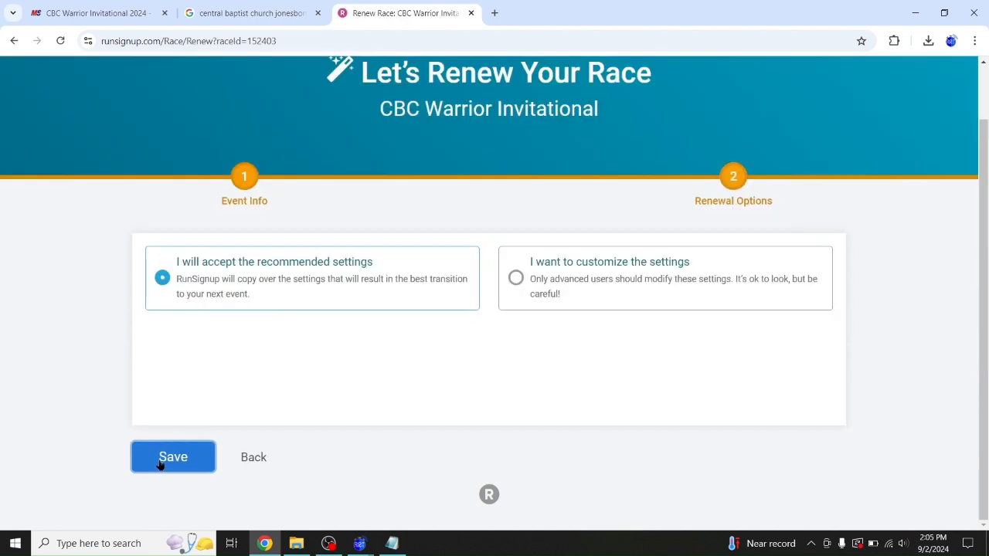
{"action": "left_click", "coordinate": [170, 462]}
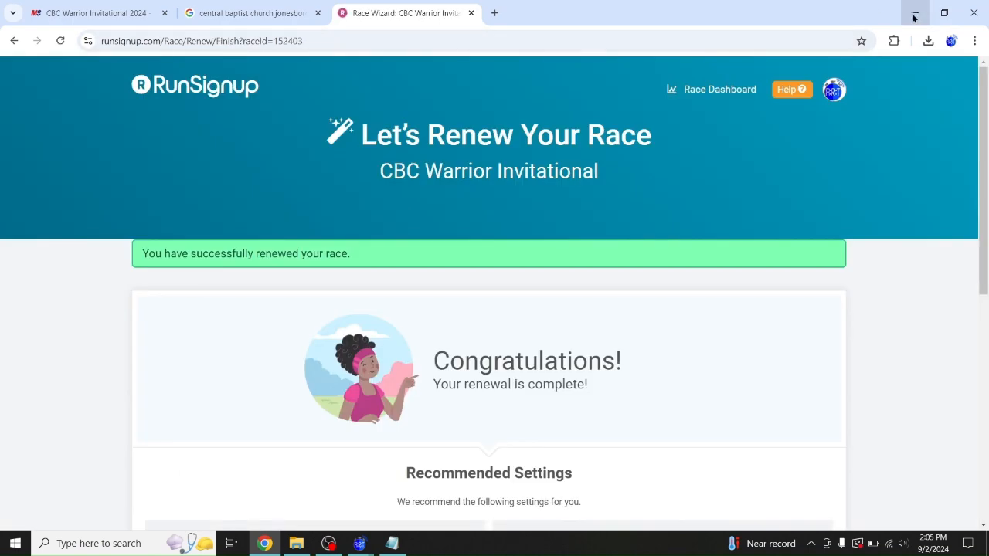
{"action": "left_click", "coordinate": [914, 17]}
{"action": "left_click", "coordinate": [585, 253]}
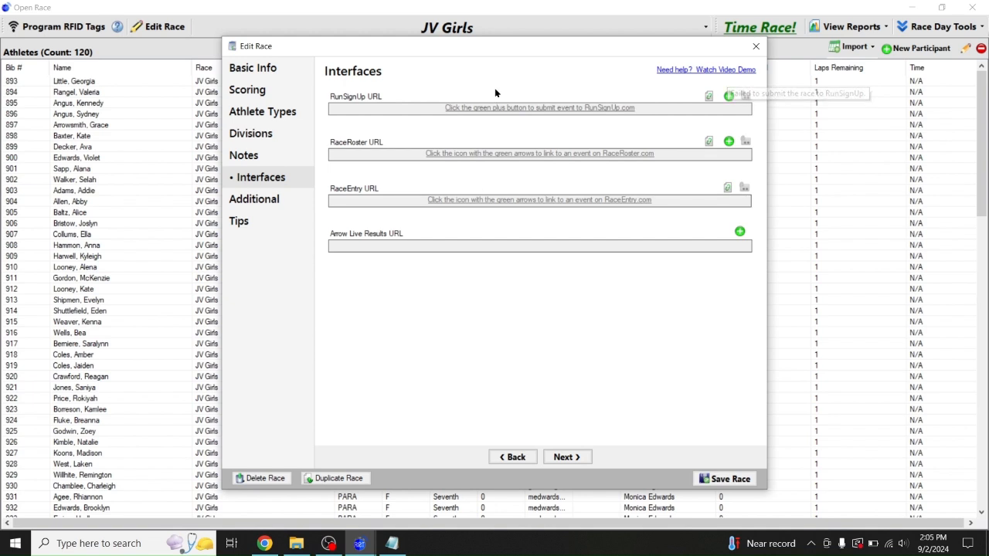
Link JV Girls to the existing CBC Warrior Invitational Jr High Girls RunSignUp event
{"action": "left_click_drag", "start_coordinate": [525, 46], "coordinate": [415, 81]}
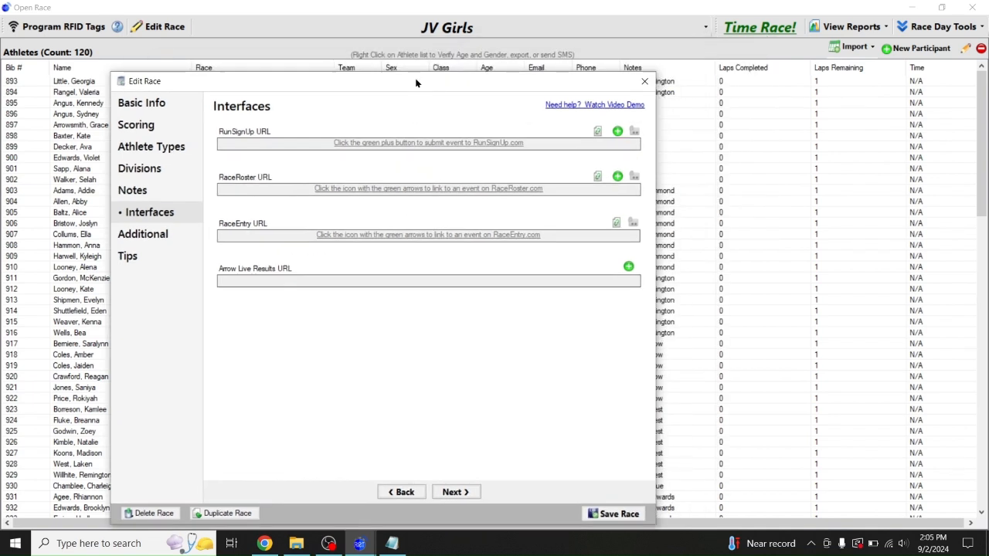
{"action": "left_click", "coordinate": [596, 133]}
{"action": "left_click", "coordinate": [459, 303]}
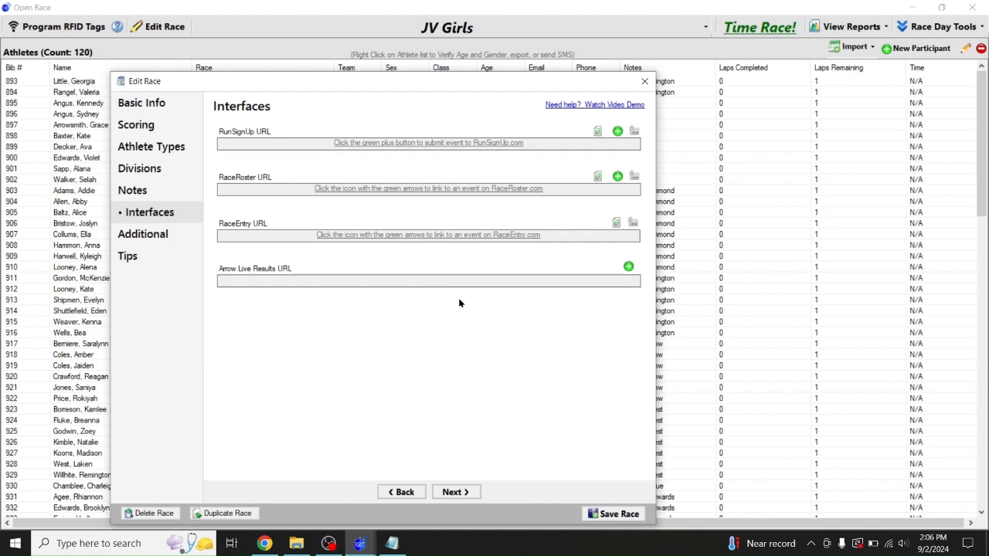
{"action": "left_click", "coordinate": [487, 212]}
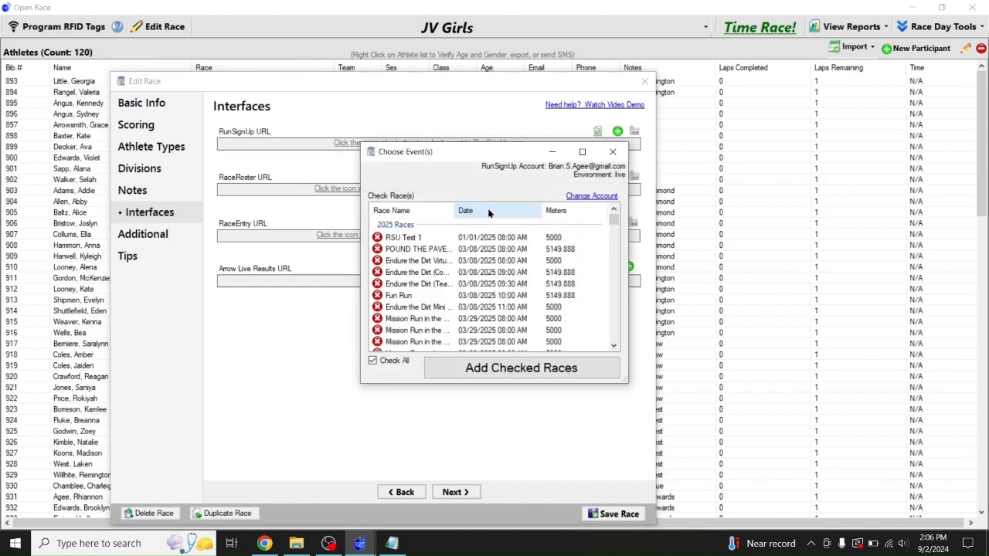
{"action": "left_click_drag", "start_coordinate": [614, 221], "coordinate": [615, 267]}
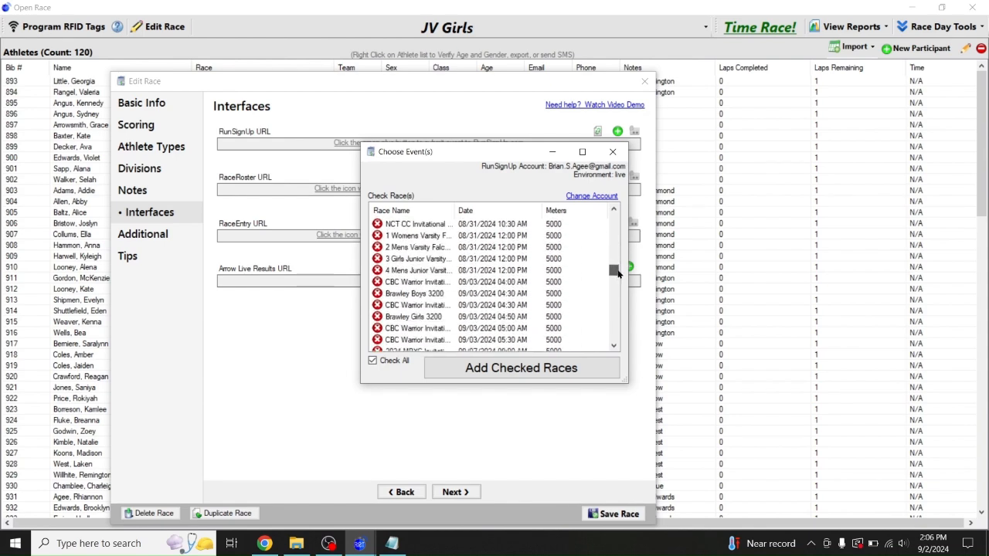
{"action": "left_click_drag", "start_coordinate": [455, 211], "coordinate": [525, 214]}
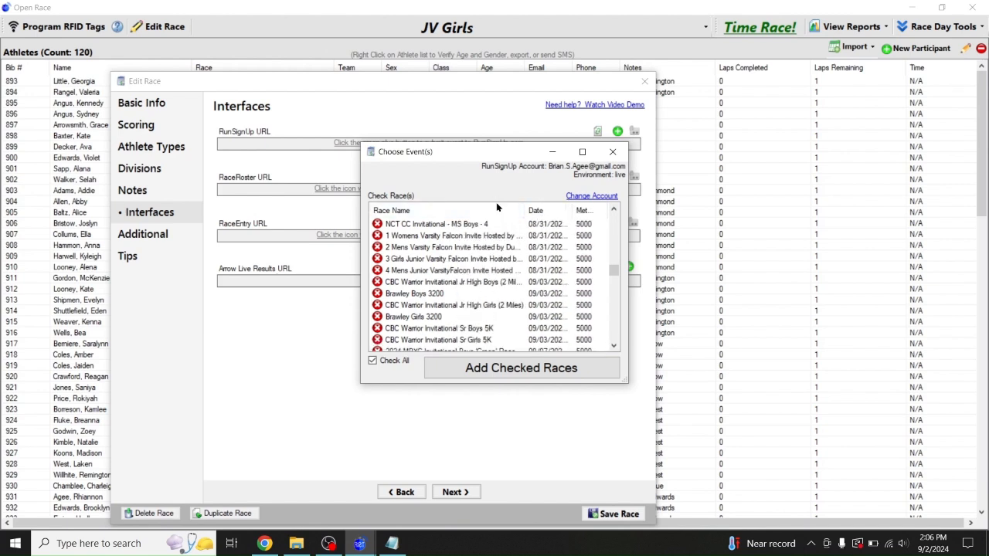
{"action": "left_click", "coordinate": [614, 346]}
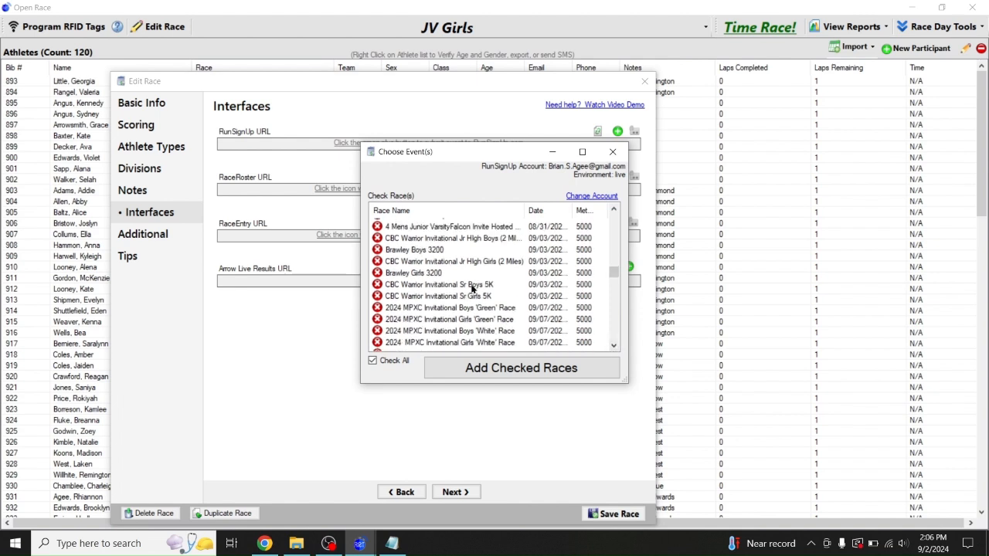
{"action": "left_click", "coordinate": [456, 261]}
{"action": "left_click", "coordinate": [377, 261]}
{"action": "left_click", "coordinate": [453, 363]}
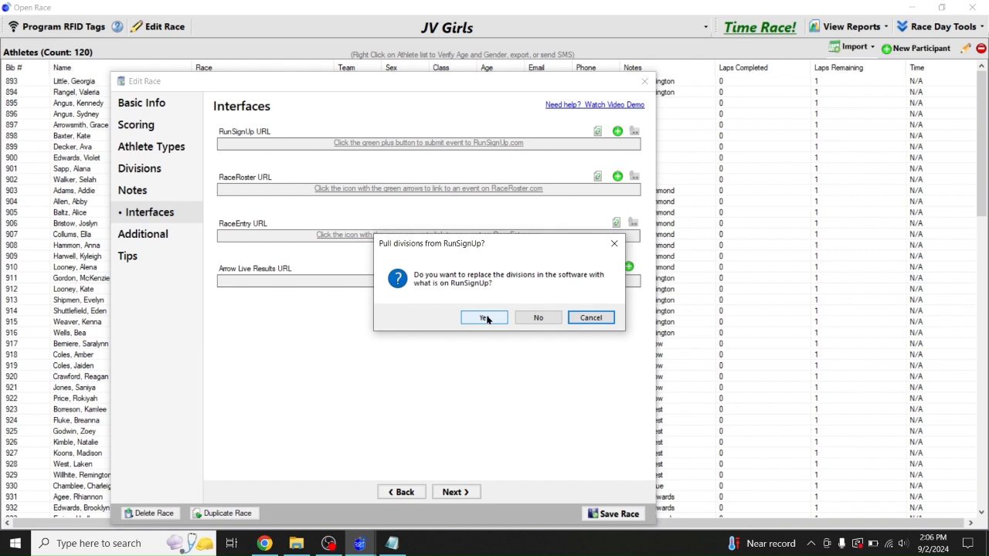
Decline pulling divisions, push the JV Girls divisions to RunSignUp, and save the race
{"action": "left_click", "coordinate": [540, 319]}
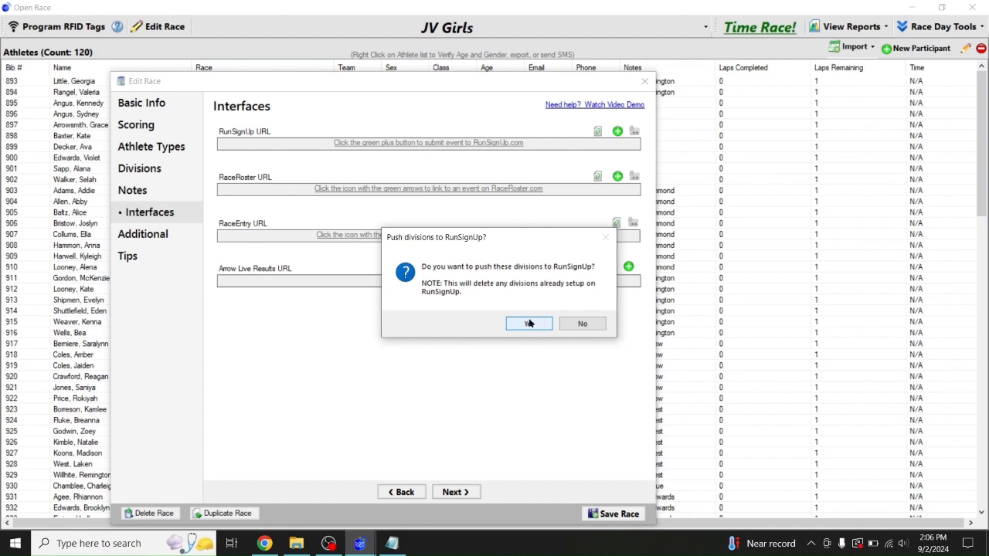
{"action": "left_click", "coordinate": [529, 323]}
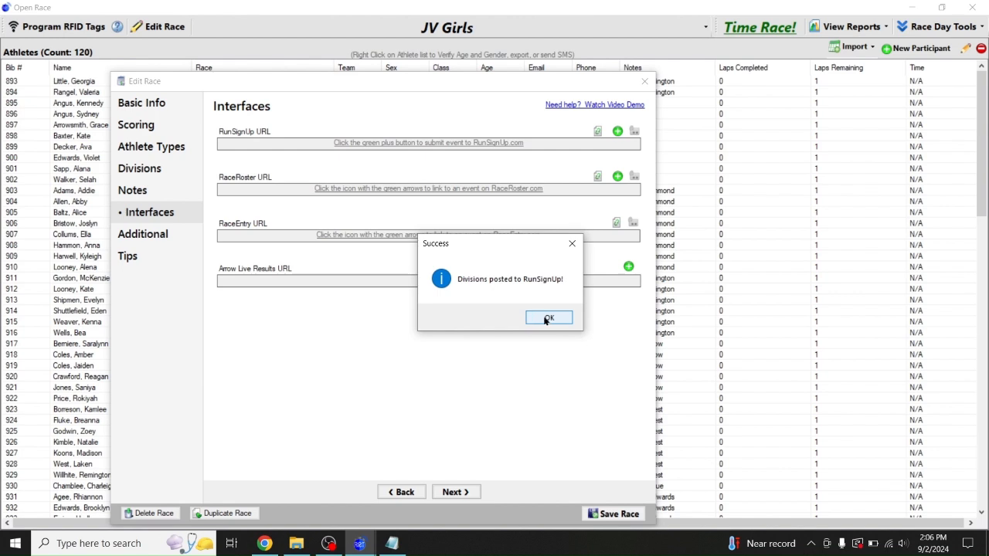
{"action": "left_click", "coordinate": [547, 317]}
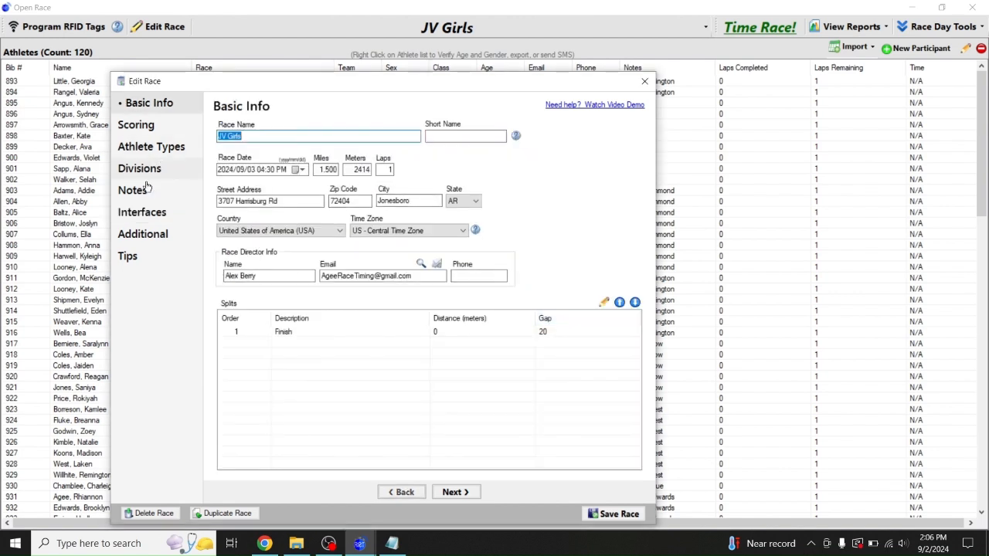
{"action": "left_click", "coordinate": [144, 213]}
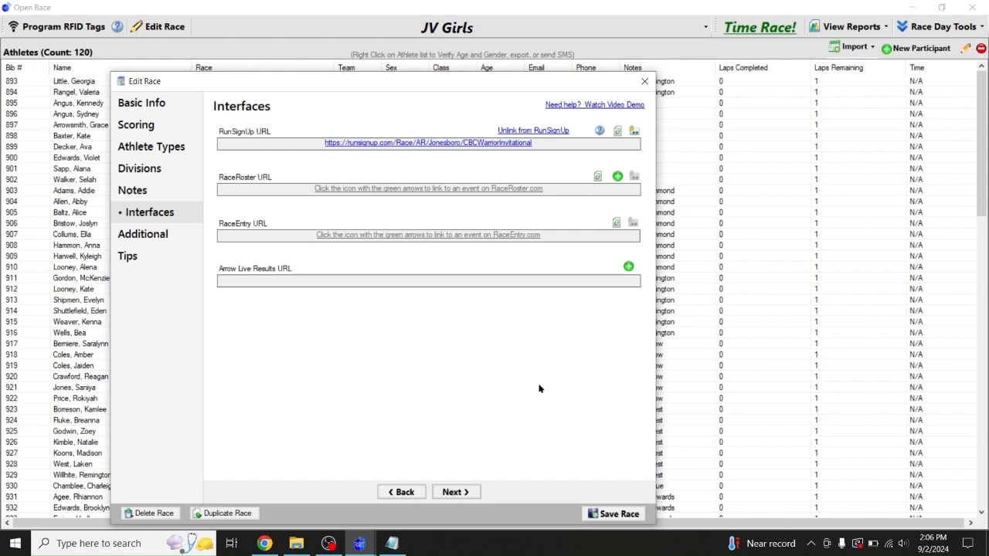
{"action": "left_click", "coordinate": [609, 514]}
{"action": "left_click", "coordinate": [285, 28]}
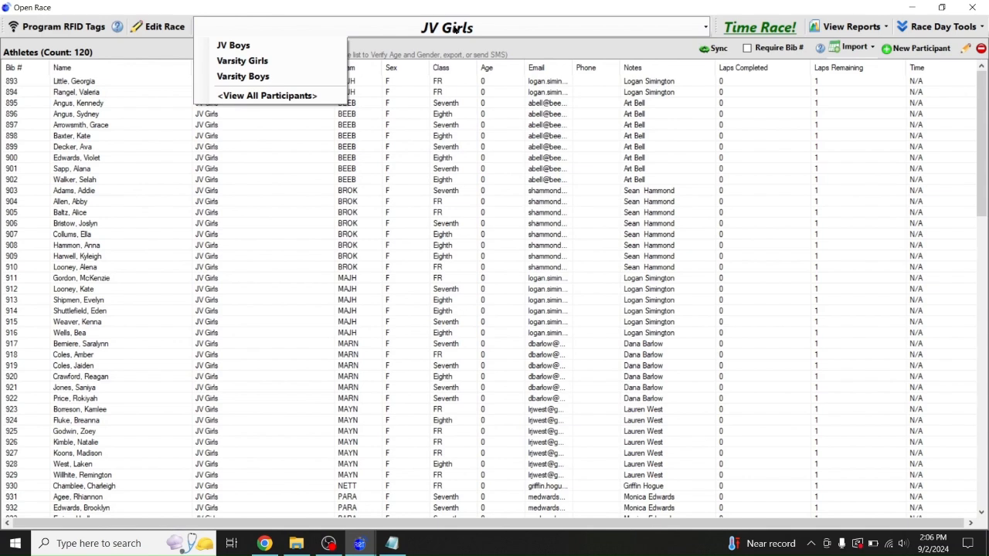
{"action": "left_click", "coordinate": [286, 44]}
For JV Boys, cancel the new-event login and instead log in to link an existing RunSignUp race
{"action": "left_click", "coordinate": [158, 26]}
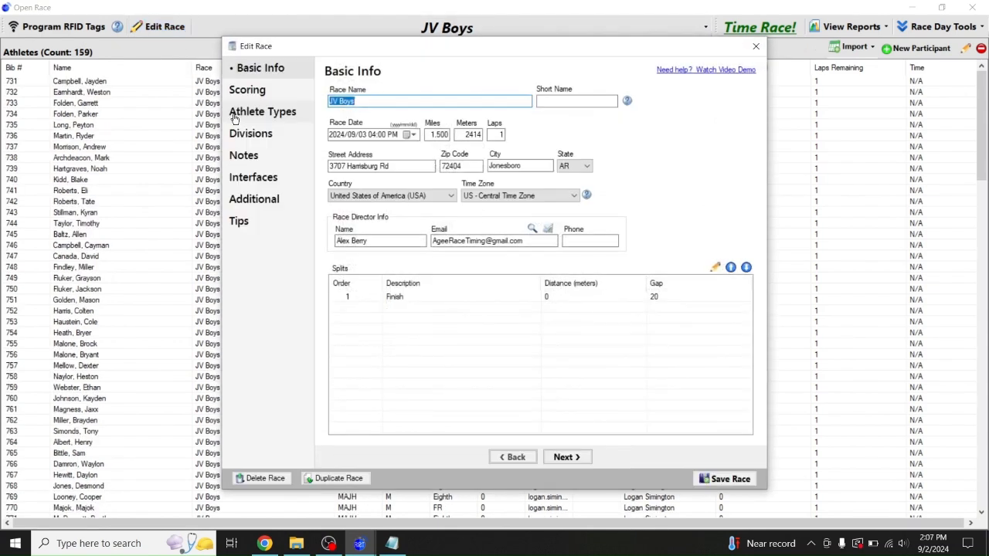
{"action": "left_click", "coordinate": [249, 179]}
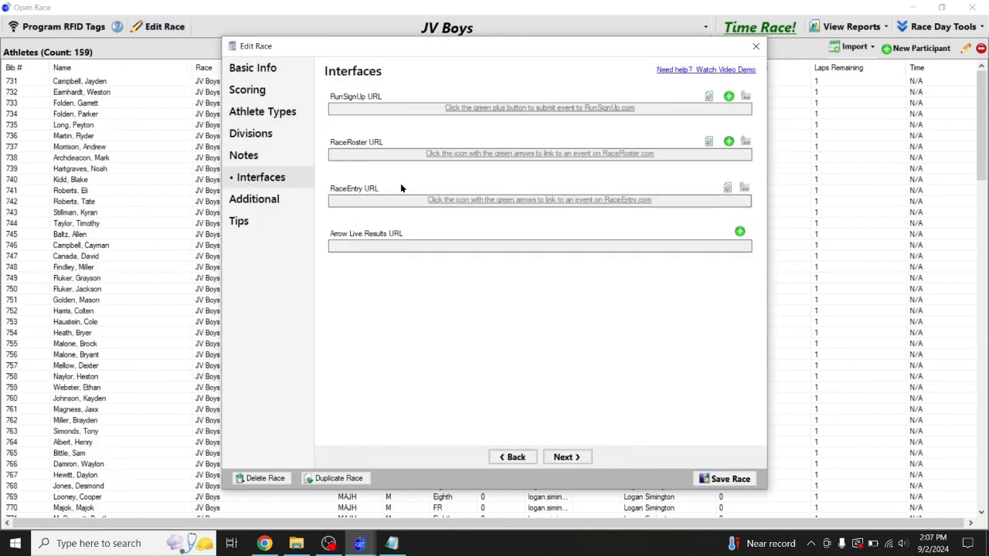
{"action": "left_click", "coordinate": [729, 97]}
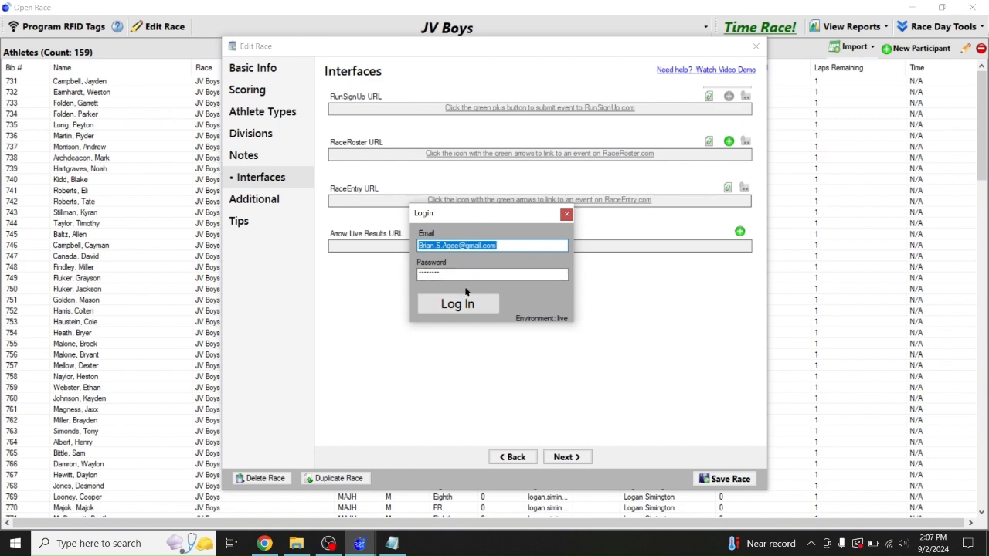
{"action": "left_click", "coordinate": [566, 215]}
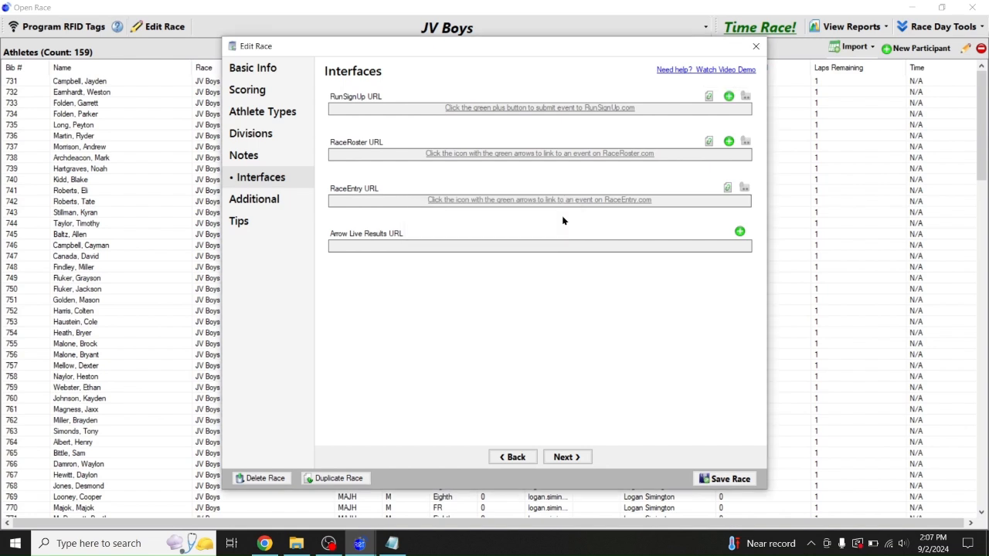
{"action": "left_click", "coordinate": [708, 98]}
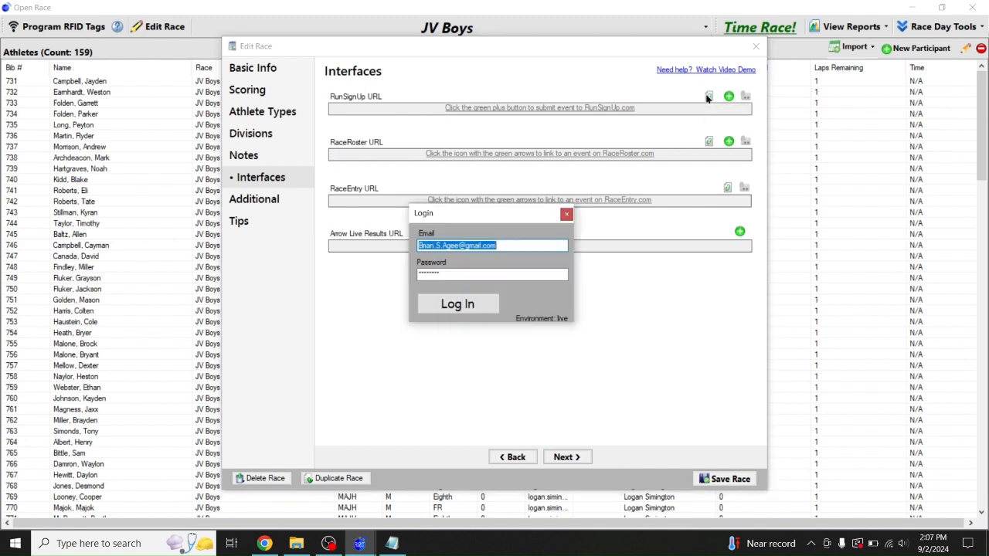
{"action": "left_click", "coordinate": [462, 302]}
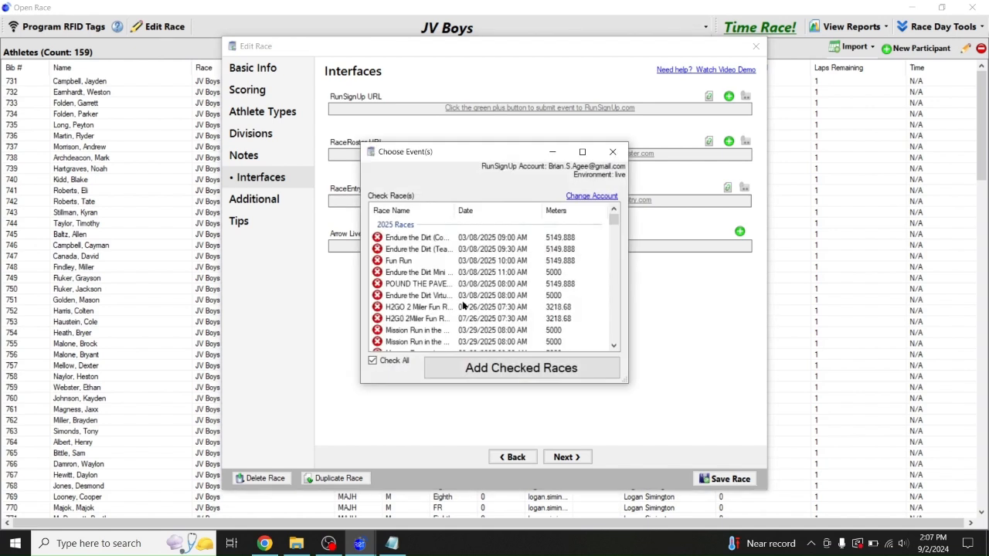
Sort by date and add the CBC Warrior Invitational Jr High Boys event to JV Boys
{"action": "left_click", "coordinate": [492, 204]}
{"action": "left_click_drag", "start_coordinate": [614, 220], "coordinate": [614, 271]}
{"action": "left_click_drag", "start_coordinate": [542, 210], "coordinate": [574, 217]}
{"action": "left_click_drag", "start_coordinate": [440, 216], "coordinate": [514, 224]}
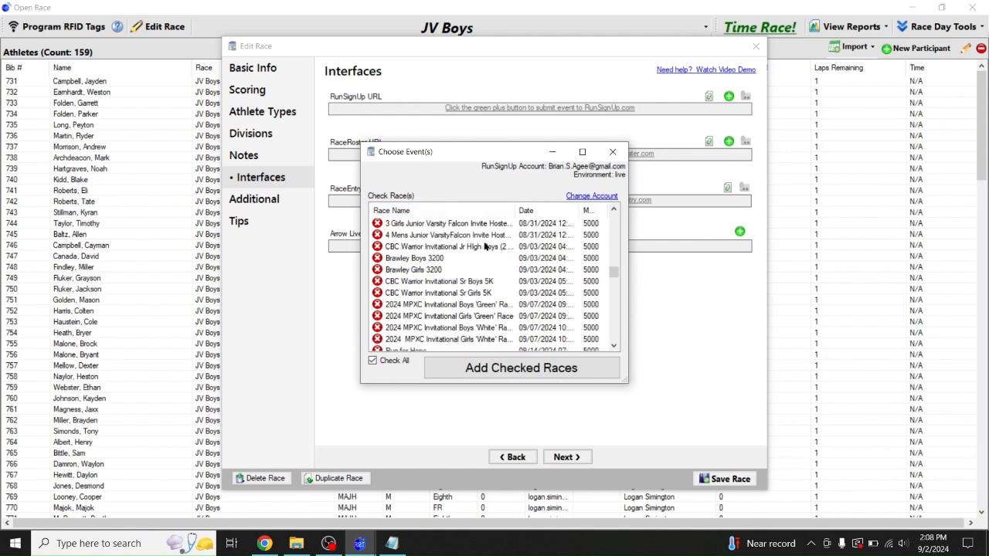
{"action": "left_click", "coordinate": [464, 250]}
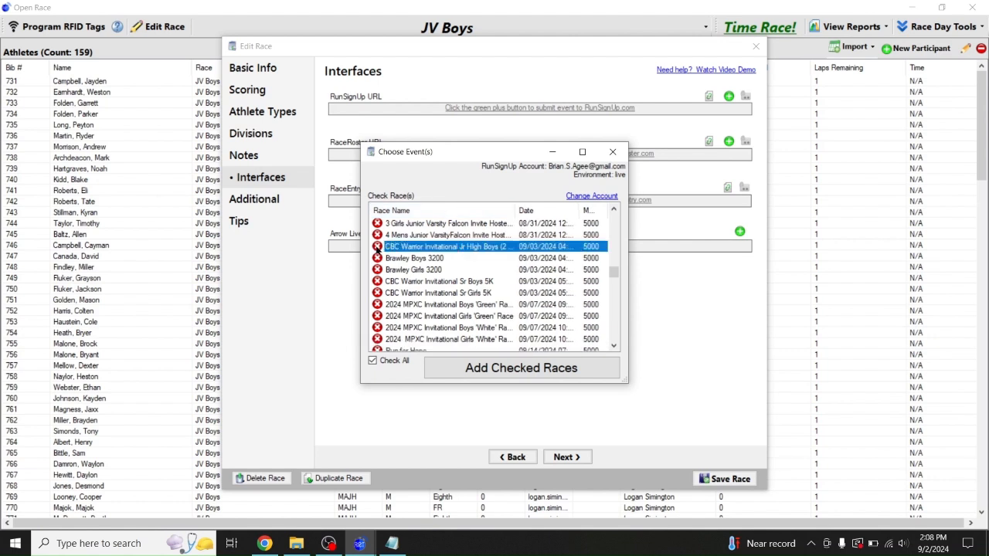
{"action": "left_click", "coordinate": [377, 246]}
{"action": "left_click", "coordinate": [457, 370]}
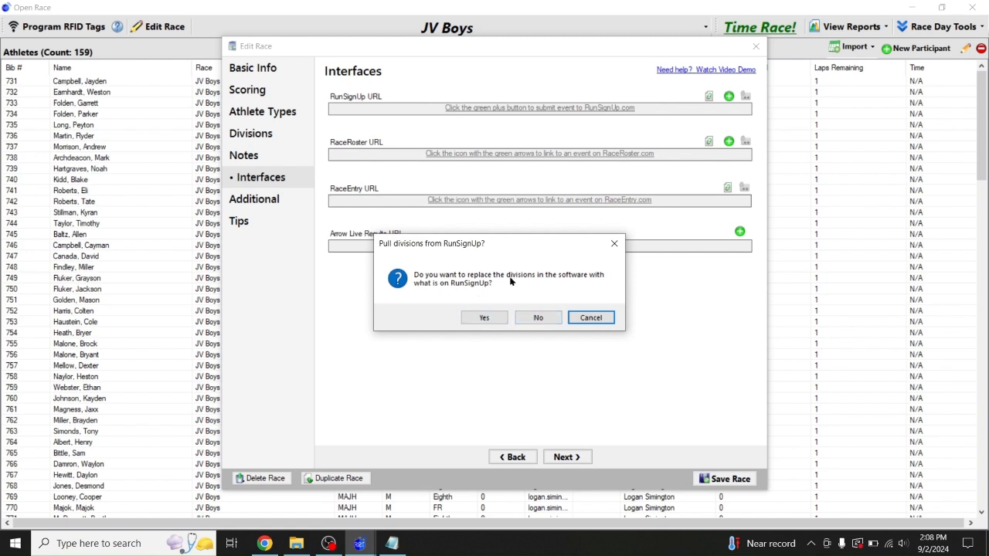
Decline pulling divisions, push the JV Boys divisions to RunSignUp, and save the race
{"action": "left_click", "coordinate": [535, 320]}
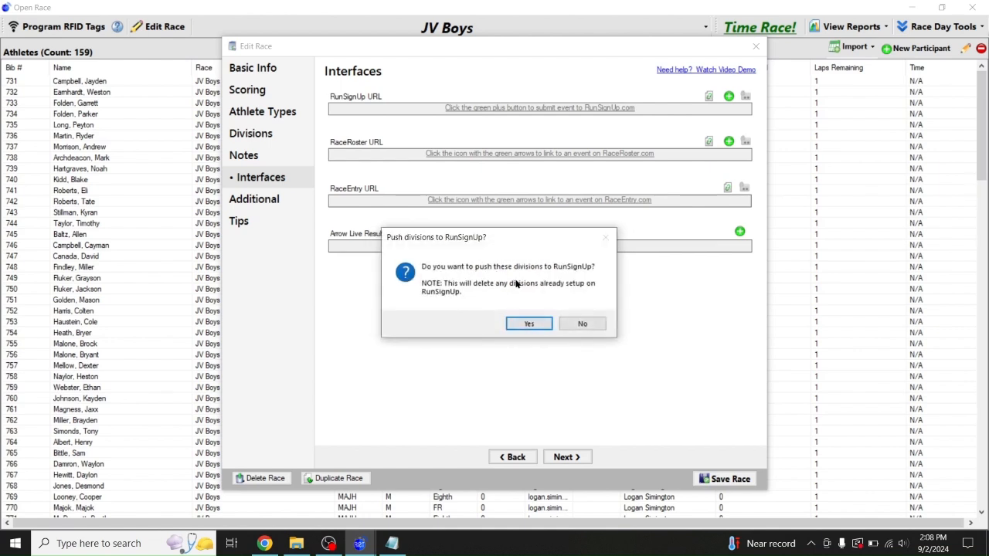
{"action": "left_click", "coordinate": [520, 325]}
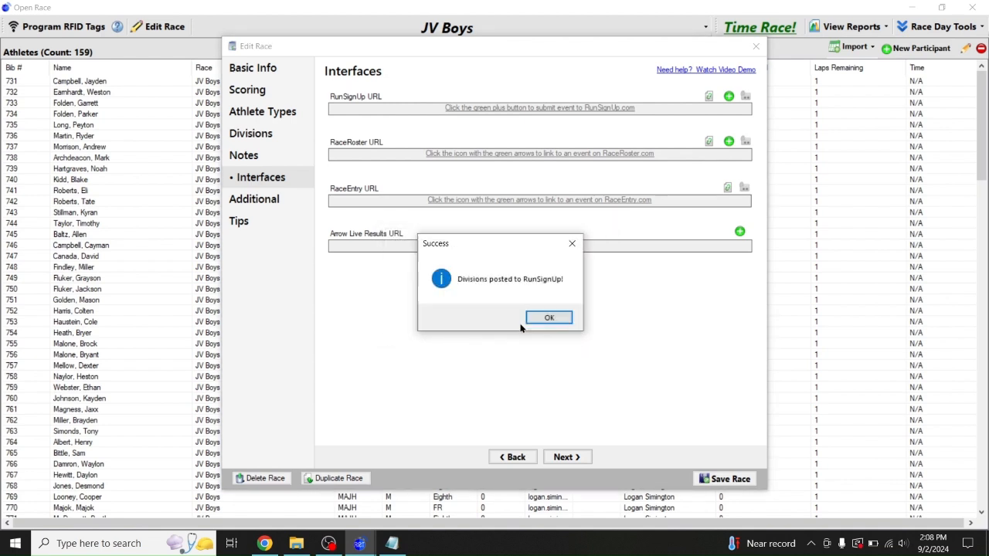
{"action": "left_click", "coordinate": [548, 317]}
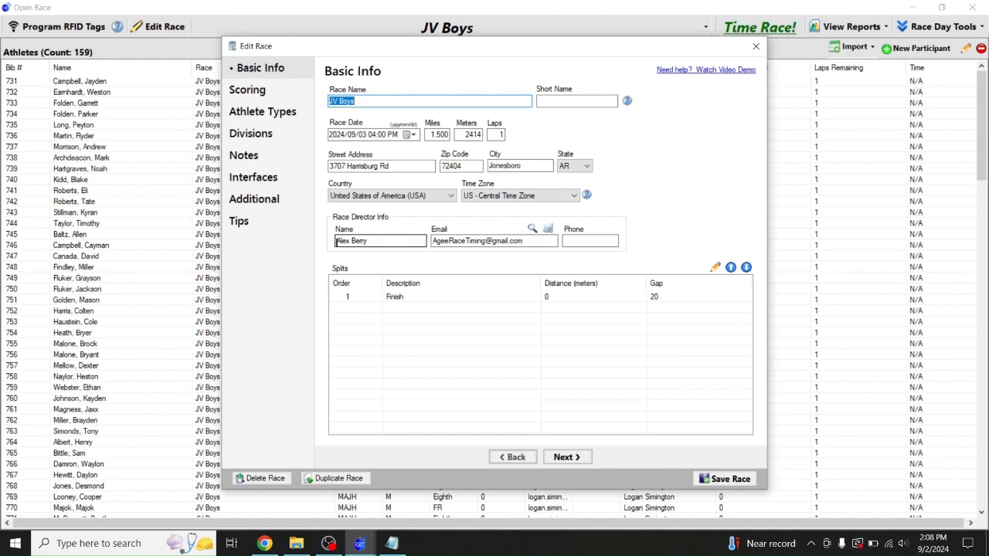
{"action": "left_click", "coordinate": [249, 184]}
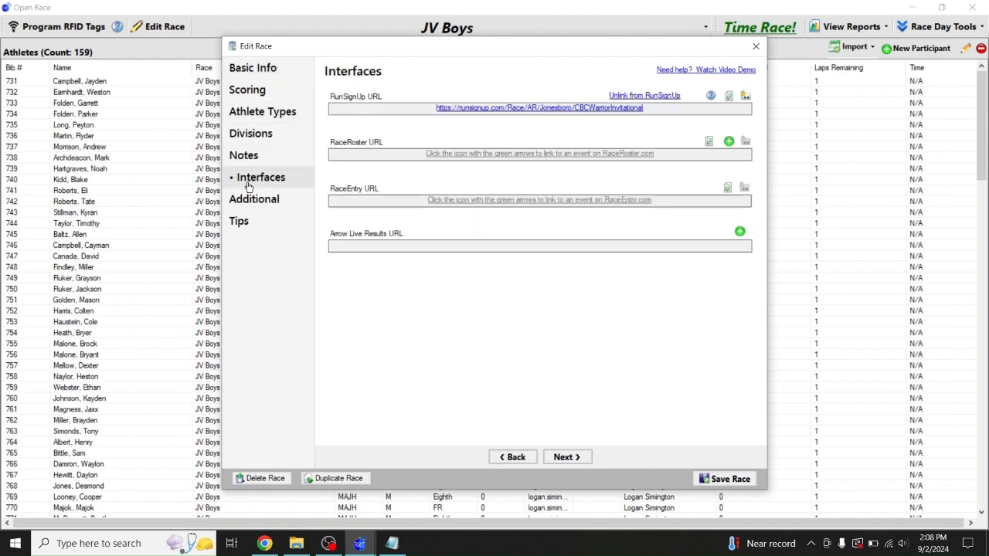
{"action": "left_click", "coordinate": [720, 483]}
Switch to Varsity Girls and log in to link it to an existing RunSignUp event
{"action": "left_click", "coordinate": [332, 28]}
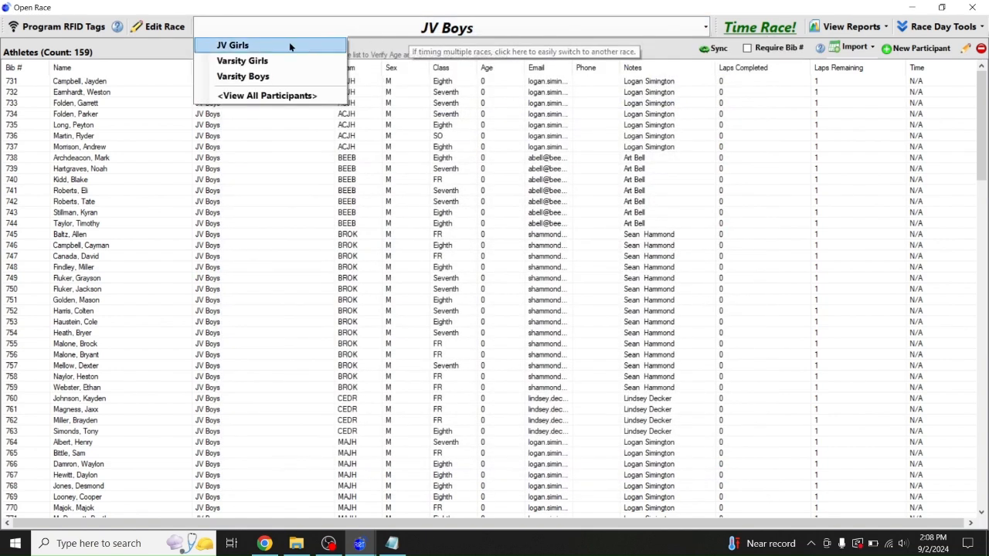
{"action": "left_click", "coordinate": [243, 61]}
{"action": "left_click", "coordinate": [161, 28]}
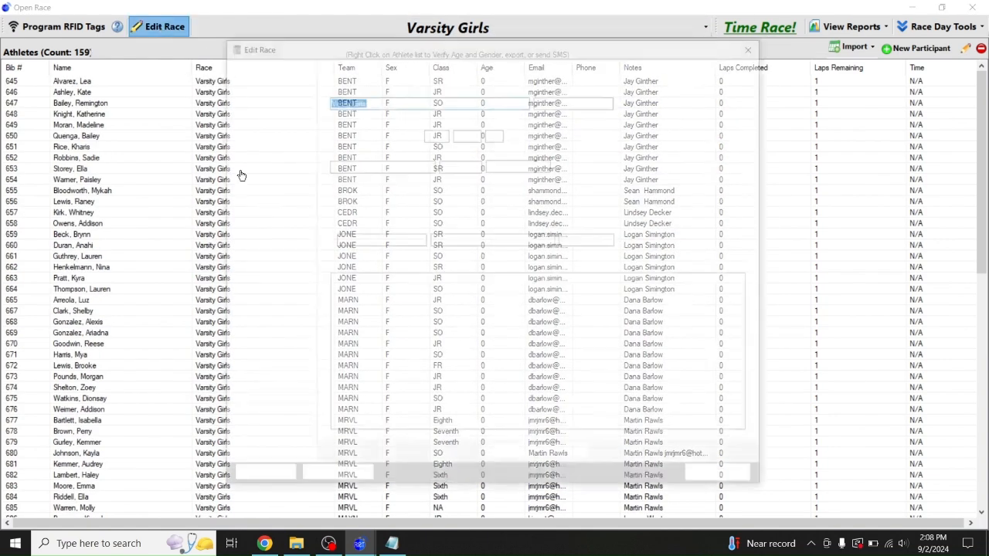
{"action": "left_click", "coordinate": [277, 183]}
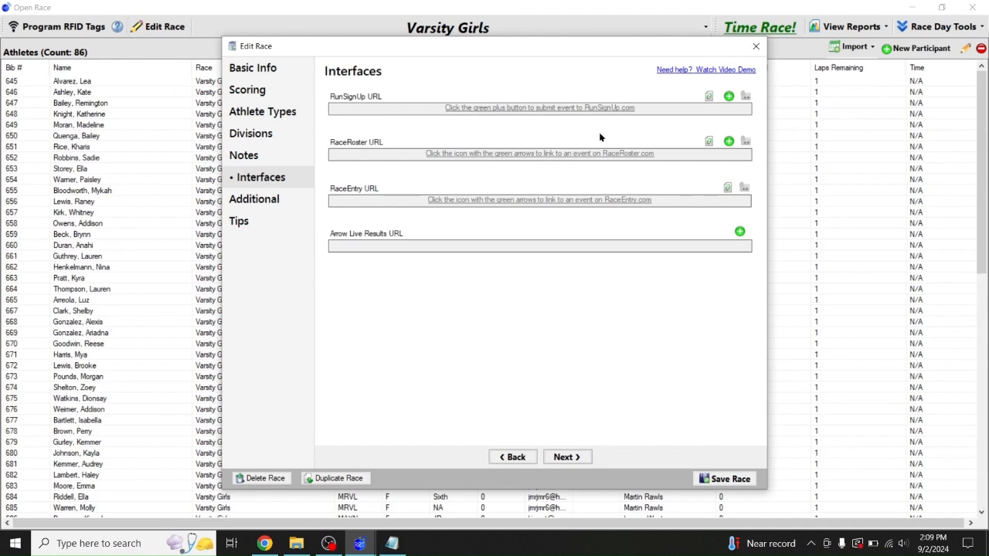
{"action": "left_click", "coordinate": [709, 97]}
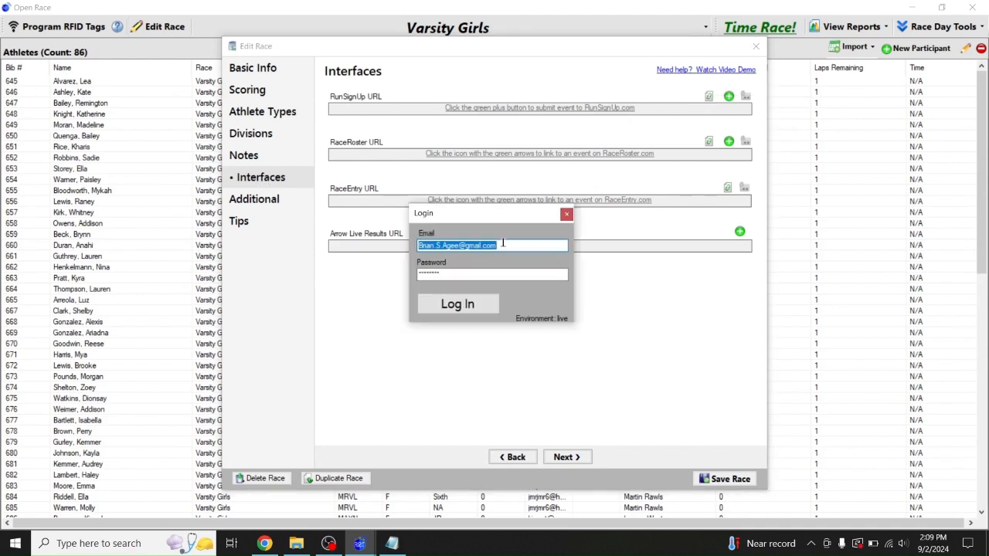
{"action": "left_click", "coordinate": [456, 306]}
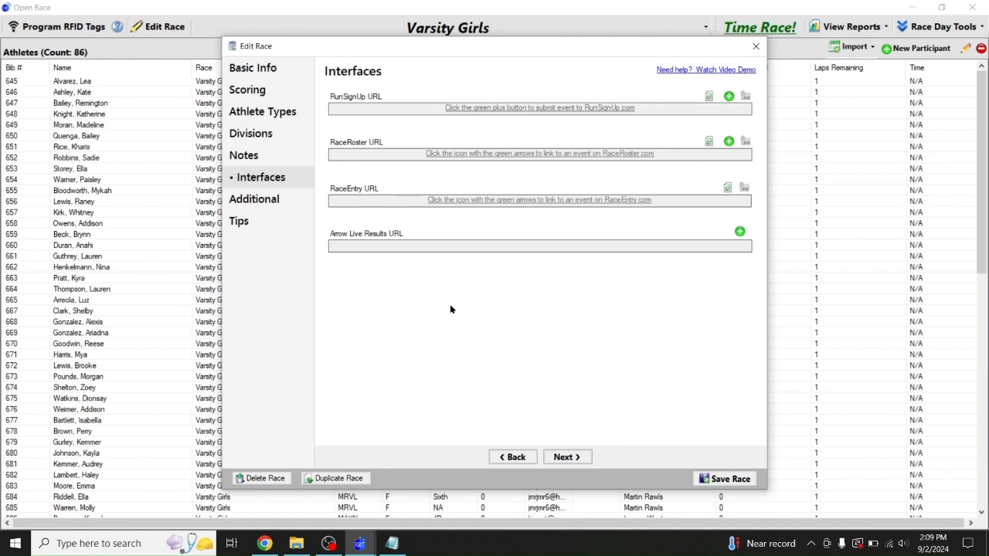
Add the CBC Warrior Invitational Sr Girls 5K event to Varsity Girls and save the race
{"action": "left_click", "coordinate": [487, 211]}
{"action": "left_click_drag", "start_coordinate": [610, 220], "coordinate": [603, 276]}
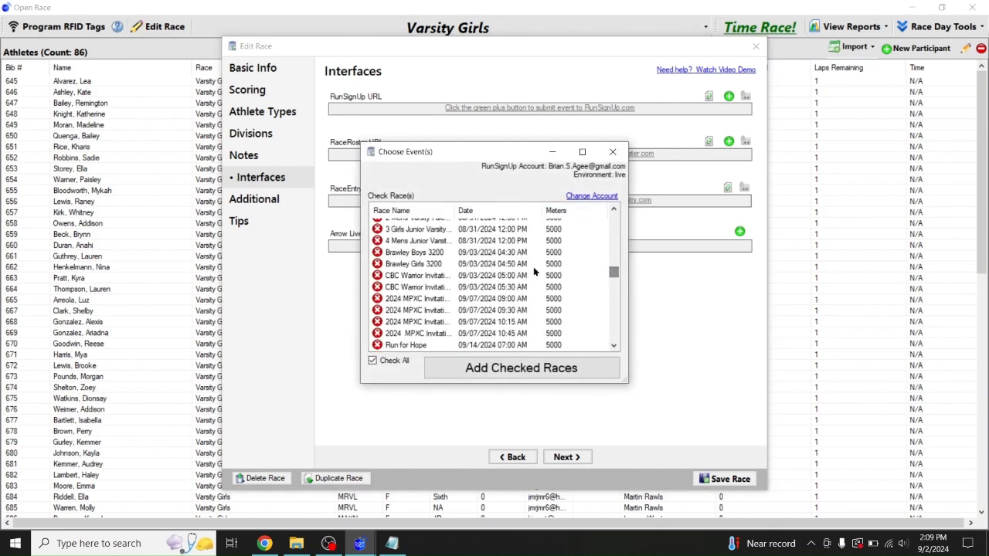
{"action": "left_click_drag", "start_coordinate": [455, 209], "coordinate": [494, 210]}
{"action": "left_click", "coordinate": [444, 289]}
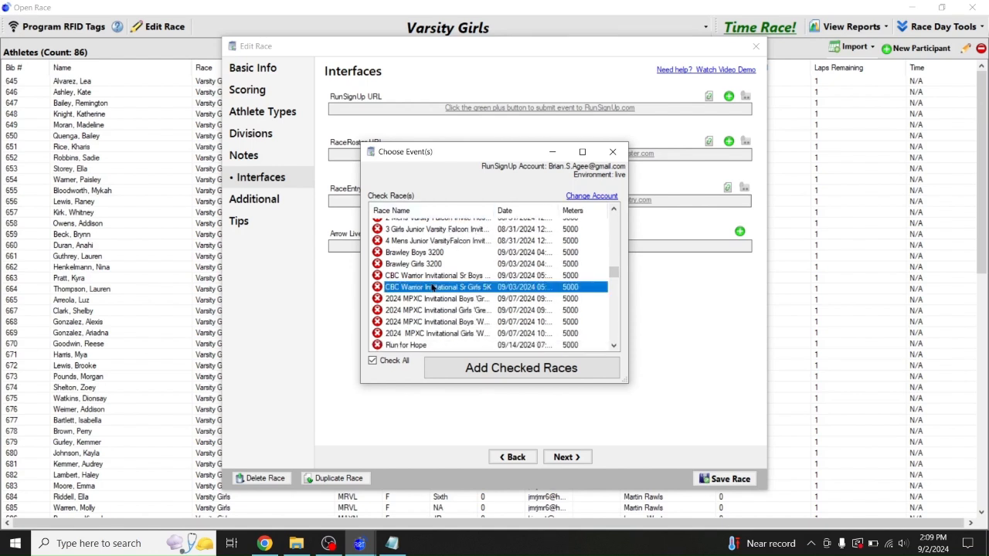
{"action": "left_click", "coordinate": [377, 287]}
{"action": "left_click", "coordinate": [477, 364]}
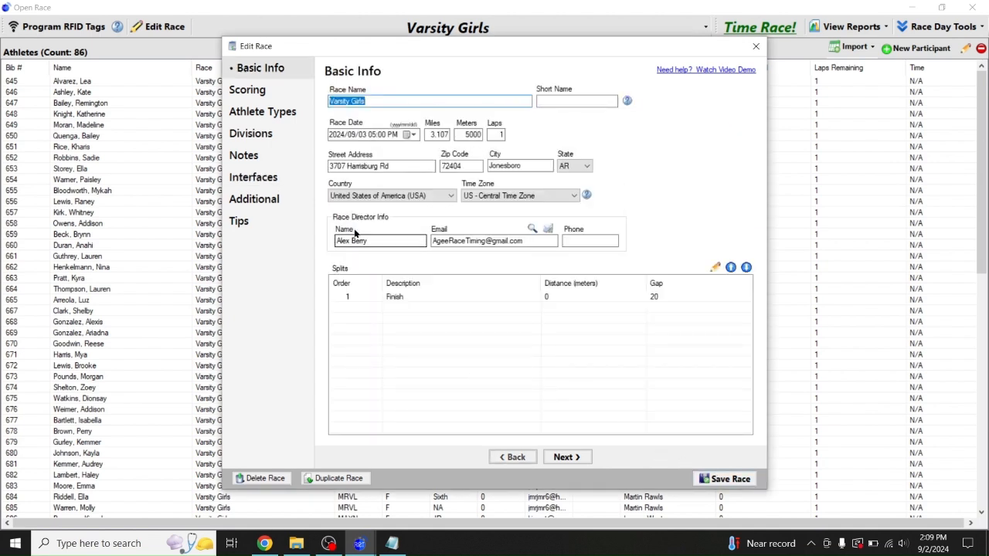
{"action": "left_click", "coordinate": [257, 180]}
{"action": "left_click", "coordinate": [721, 478]}
{"action": "left_click", "coordinate": [270, 31]}
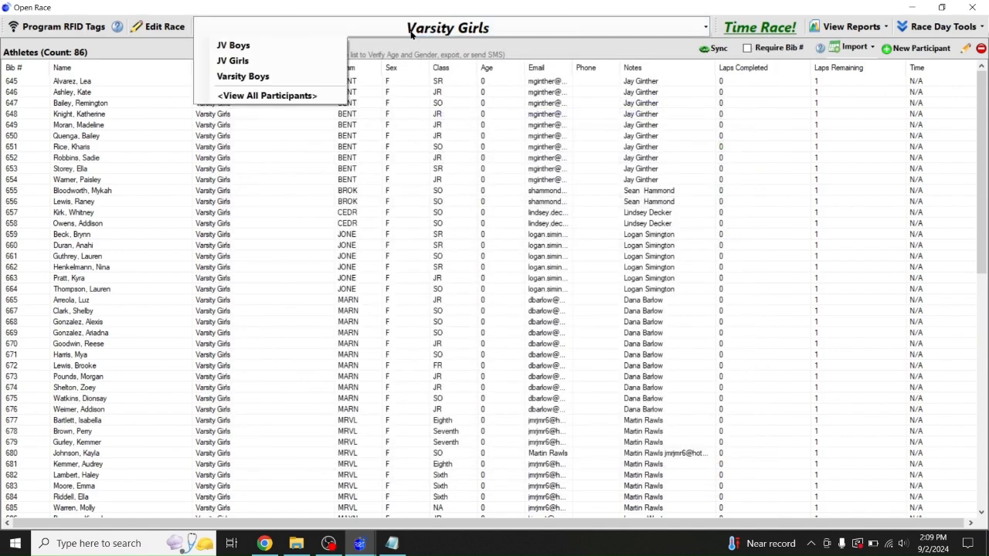
{"action": "left_click", "coordinate": [243, 77]}
Log in to RunSignUp and add the CBC Warrior Invitational Sr Boys 5K event to Varsity Boys
{"action": "left_click", "coordinate": [161, 27]}
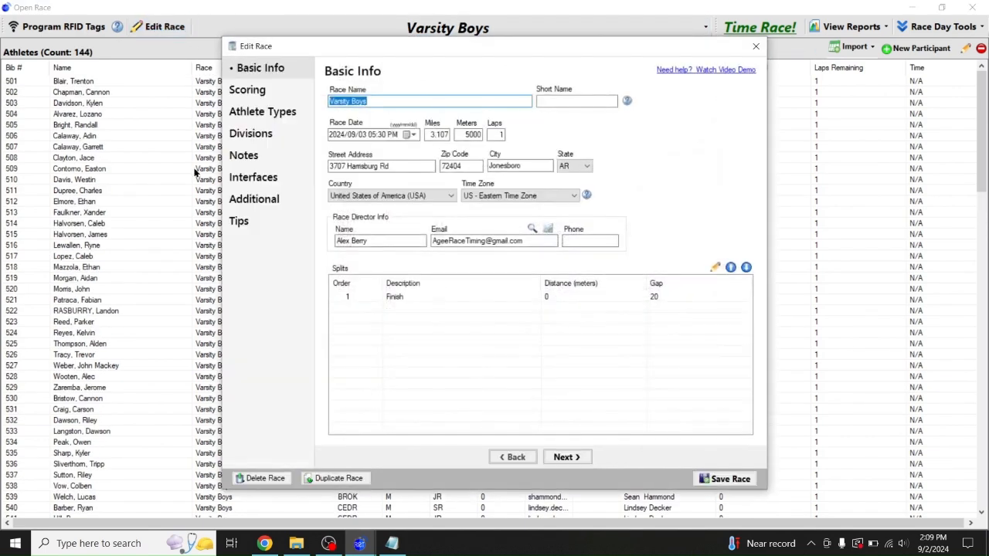
{"action": "left_click", "coordinate": [254, 177]}
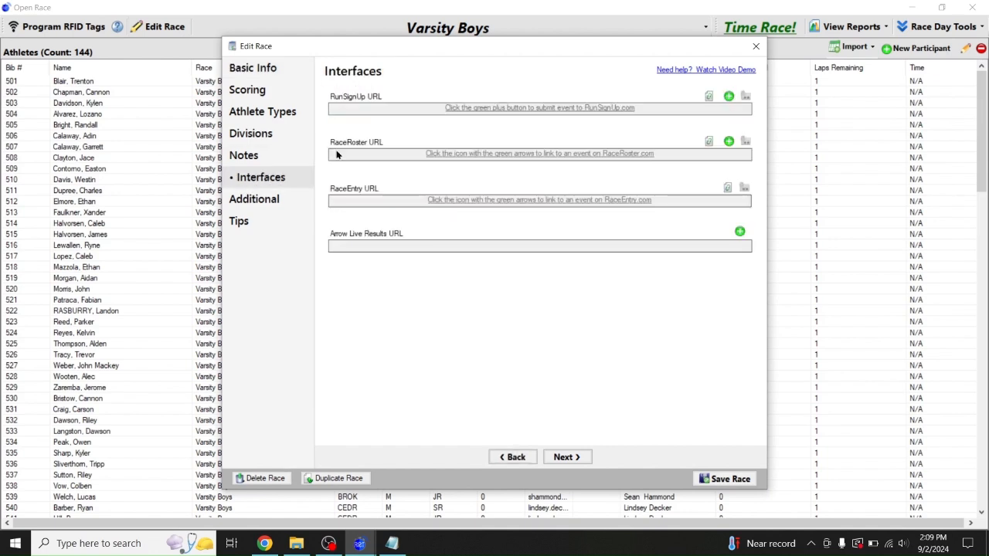
{"action": "left_click", "coordinate": [709, 96]}
{"action": "left_click", "coordinate": [479, 302]}
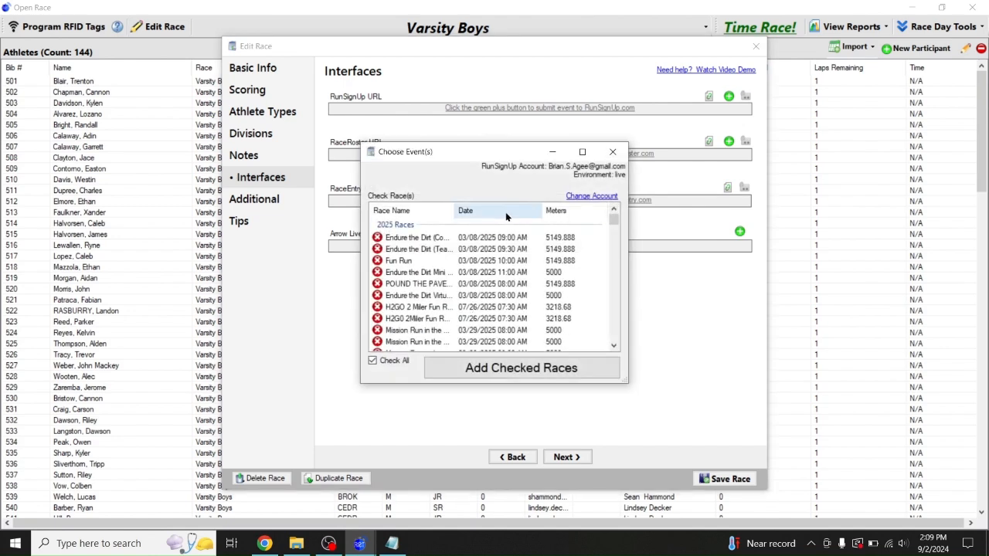
{"action": "left_click_drag", "start_coordinate": [613, 220], "coordinate": [609, 273]}
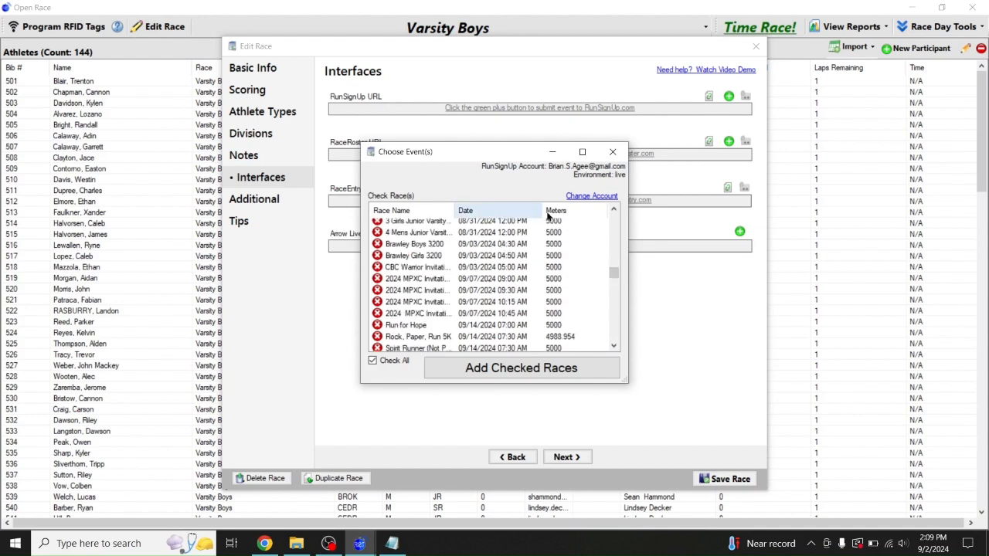
{"action": "left_click_drag", "start_coordinate": [543, 214], "coordinate": [561, 214]}
{"action": "left_click_drag", "start_coordinate": [454, 214], "coordinate": [494, 232]}
{"action": "left_click", "coordinate": [377, 267]}
{"action": "left_click", "coordinate": [412, 268]}
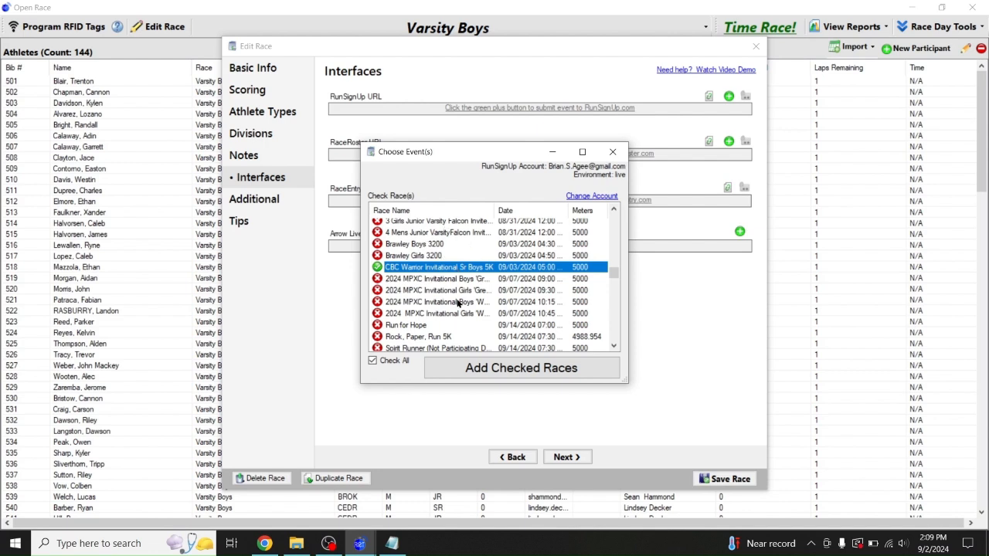
{"action": "left_click", "coordinate": [472, 370]}
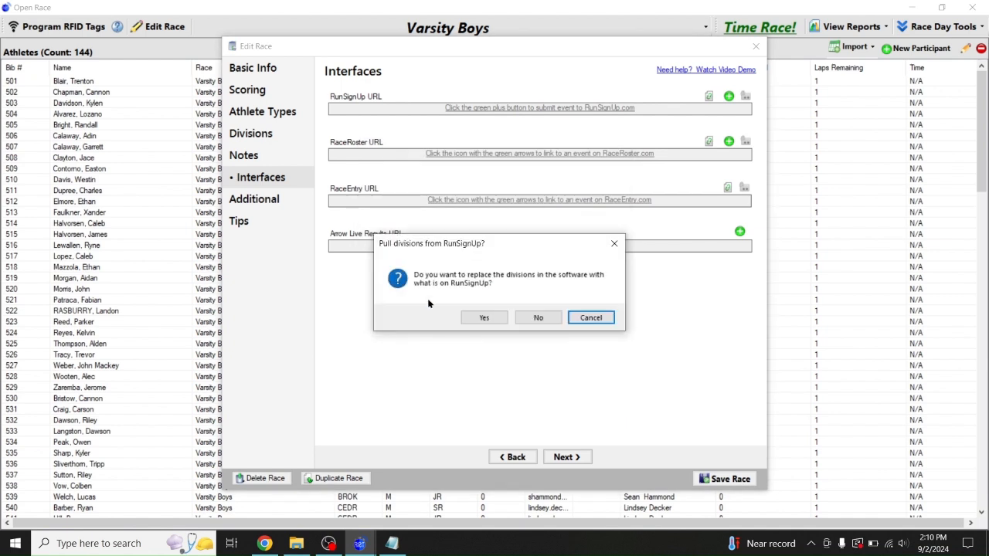
Keep the local divisions, push them to RunSignUp, and save the Varsity Boys race
{"action": "left_click", "coordinate": [536, 317]}
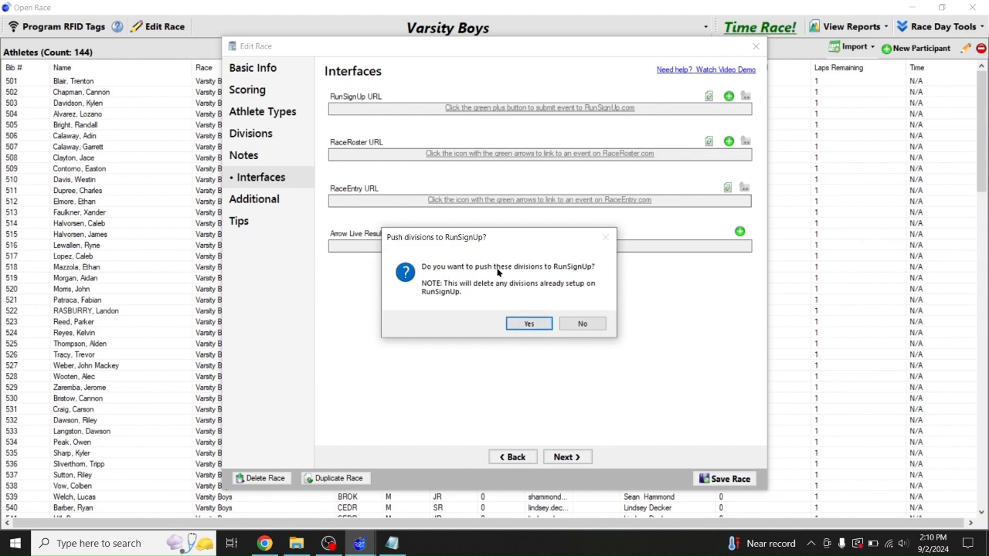
{"action": "left_click", "coordinate": [525, 326]}
{"action": "left_click", "coordinate": [548, 319]}
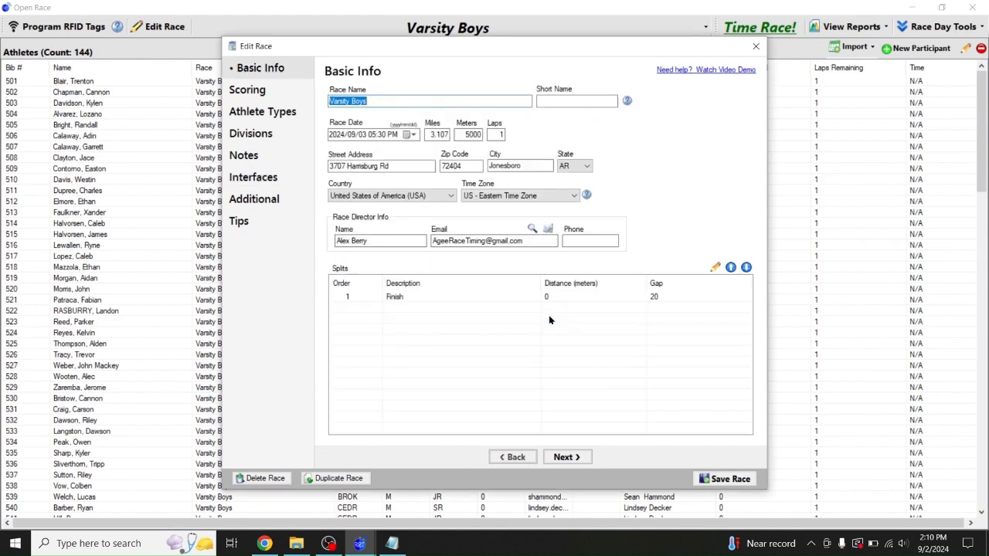
{"action": "left_click", "coordinate": [255, 179]}
{"action": "left_click", "coordinate": [722, 477]}
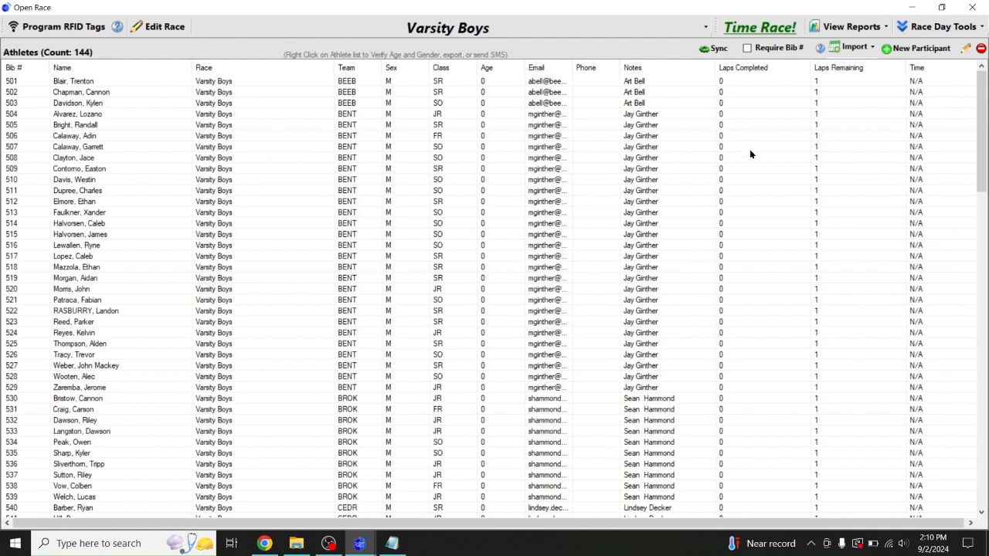
Compare today's race start times with the schedule in the Notepad notes, then close the prompt
{"action": "left_click", "coordinate": [753, 29]}
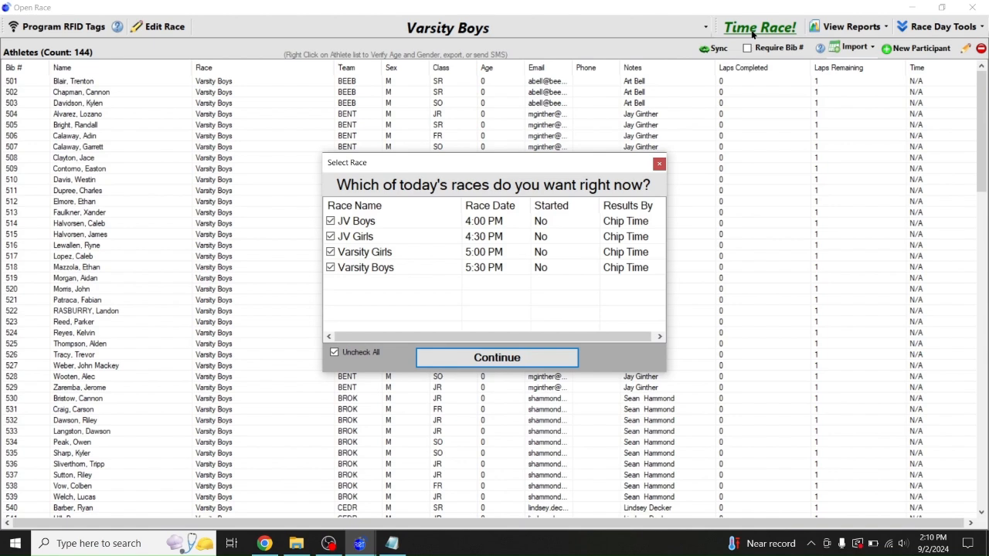
{"action": "left_click", "coordinate": [392, 544]}
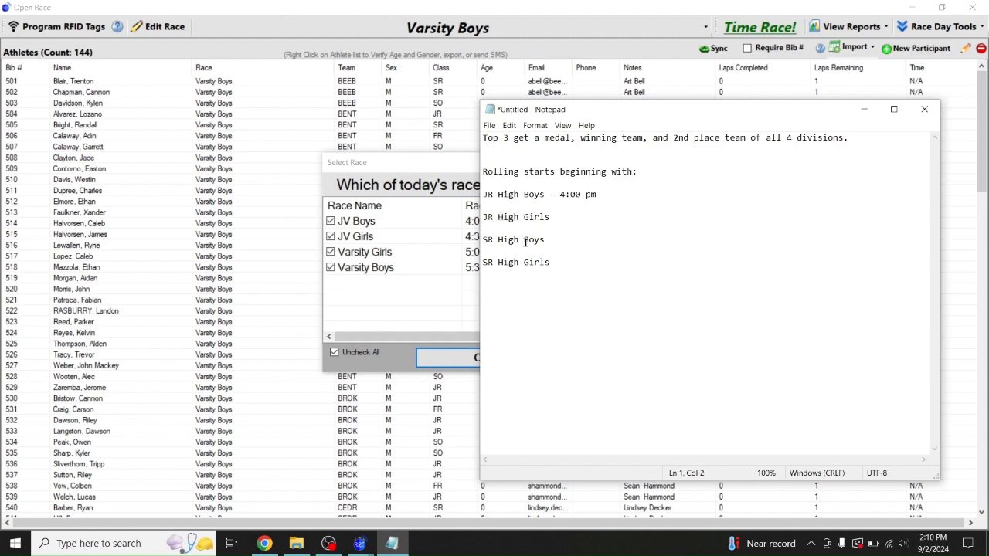
{"action": "left_click", "coordinate": [413, 167]}
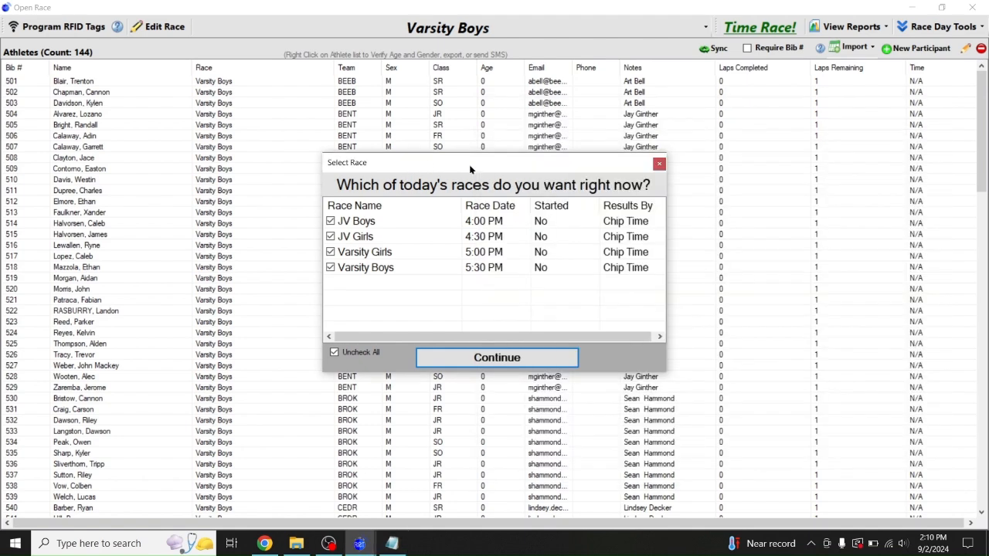
{"action": "left_click", "coordinate": [658, 165]}
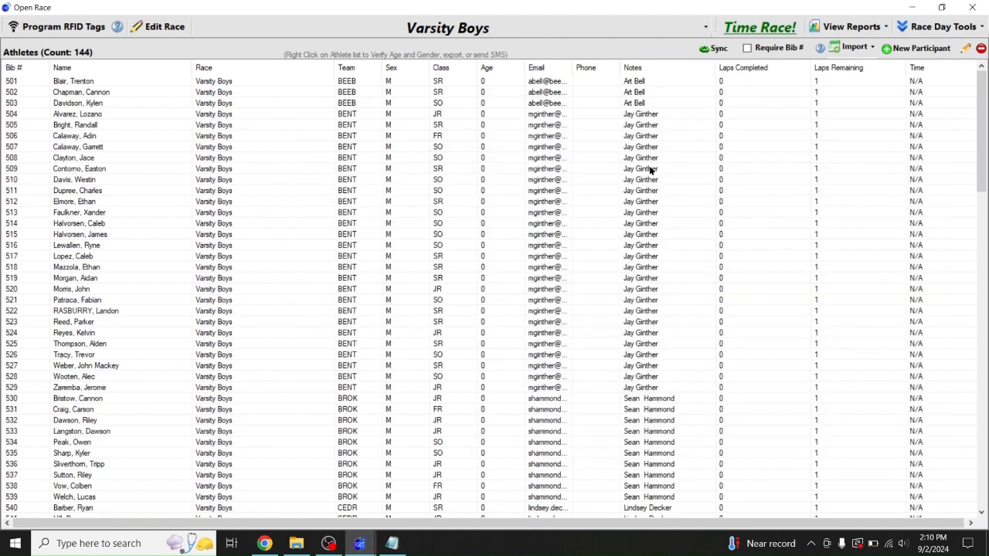
Recheck the notes and open the Varsity Boys race settings showing its 05:30 PM start
{"action": "left_click", "coordinate": [349, 28]}
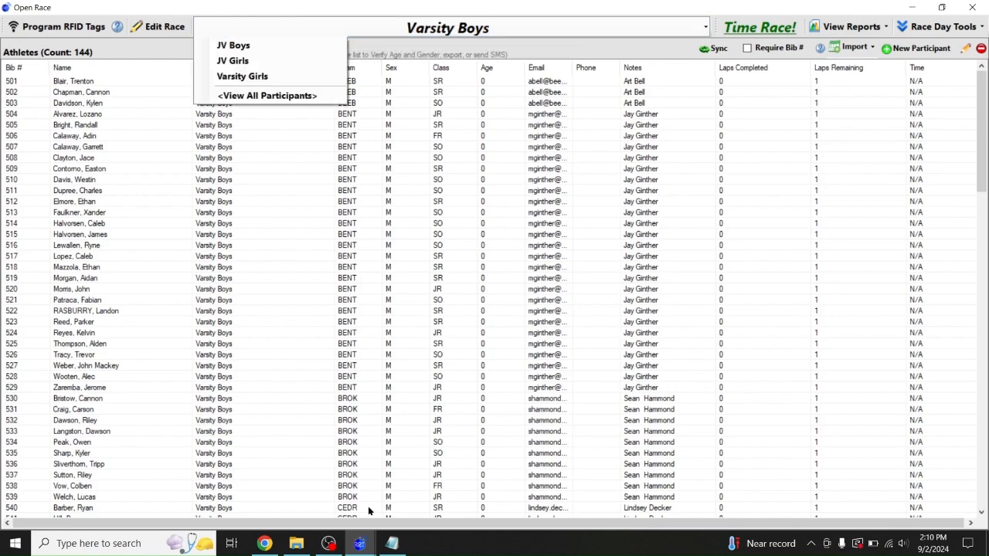
{"action": "left_click", "coordinate": [392, 543]}
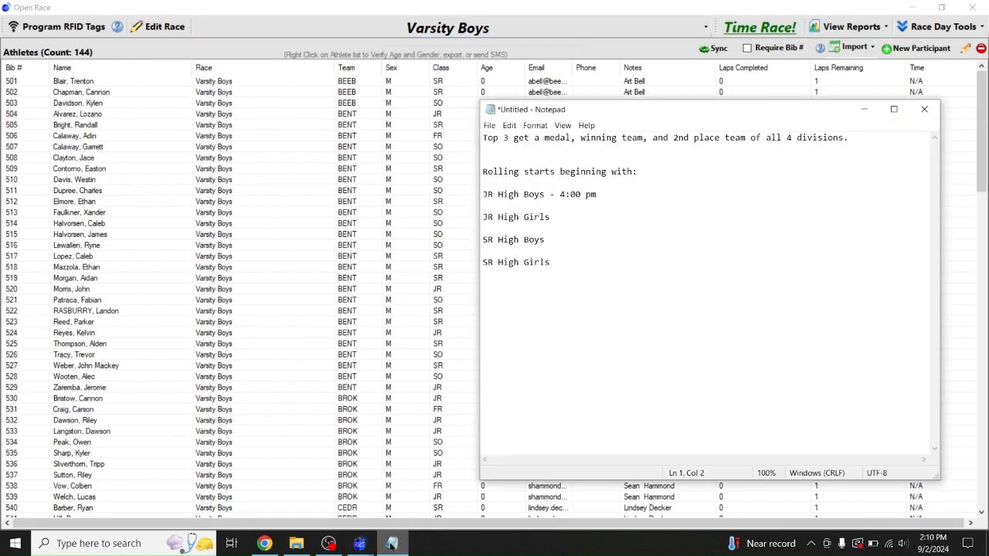
{"action": "left_click", "coordinate": [391, 543]}
{"action": "left_click", "coordinate": [366, 31]}
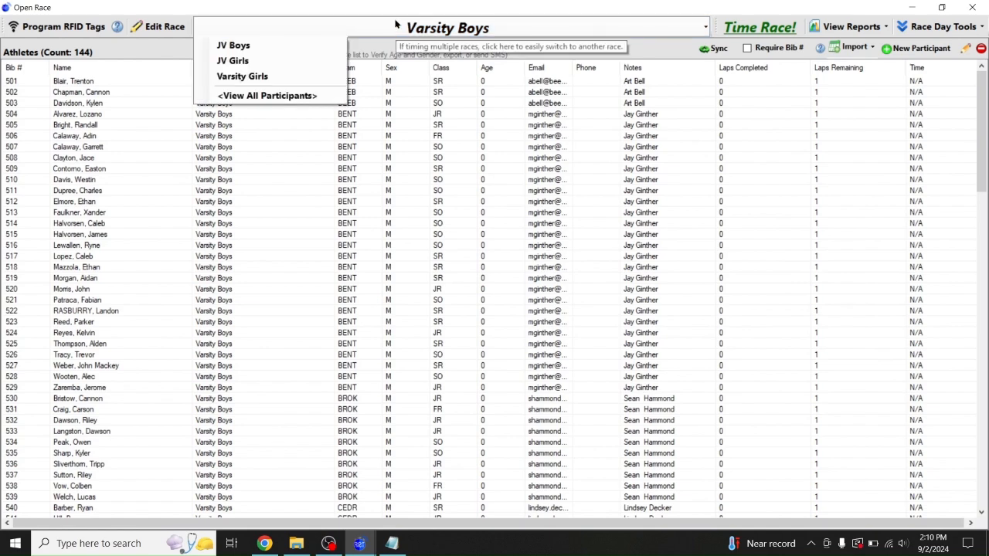
{"action": "left_click", "coordinate": [153, 27]}
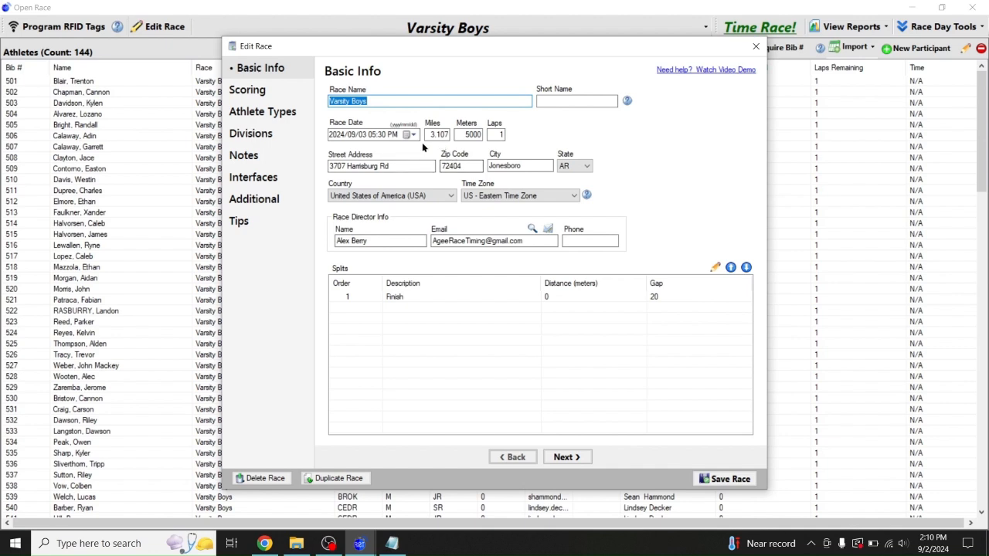
Change the Varsity Boys start time to 5:00 PM and save the race
{"action": "left_click", "coordinate": [380, 136]}
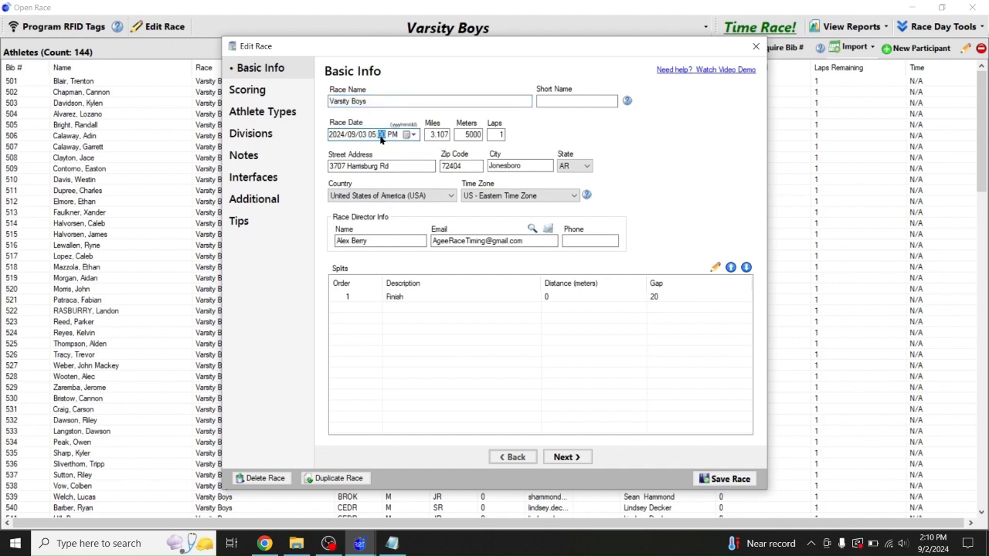
{"action": "left_click", "coordinate": [724, 478]}
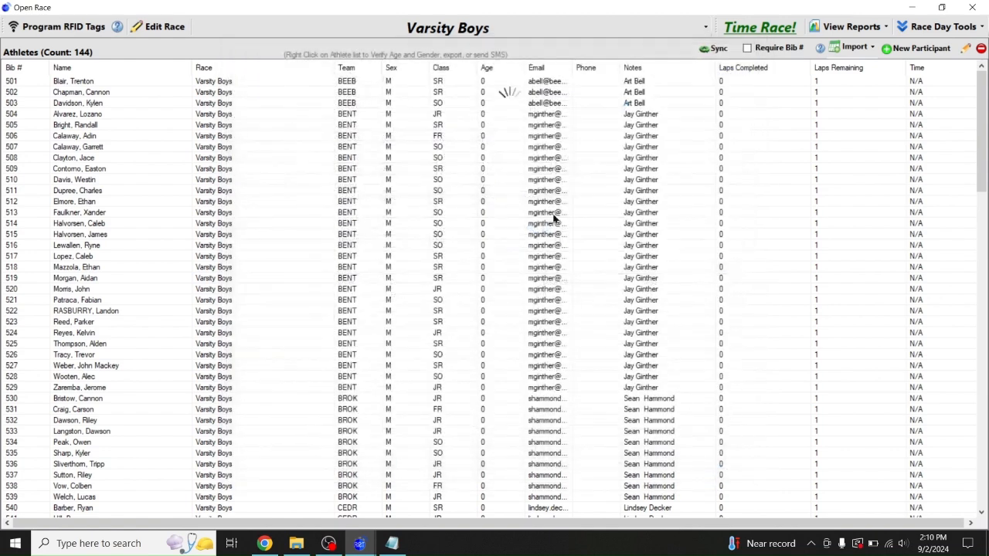
{"action": "left_click", "coordinate": [424, 30]}
Set Varsity Girls to start at 5:30 PM, save, and check today's updated start times
{"action": "left_click", "coordinate": [232, 76]}
{"action": "left_click", "coordinate": [164, 26]}
{"action": "left_click", "coordinate": [392, 543]}
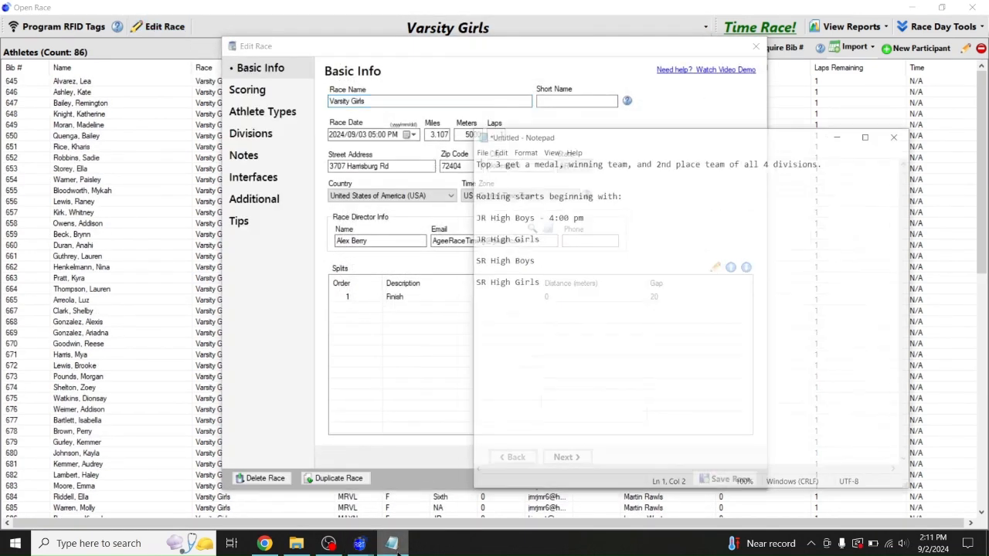
{"action": "left_click", "coordinate": [392, 543]}
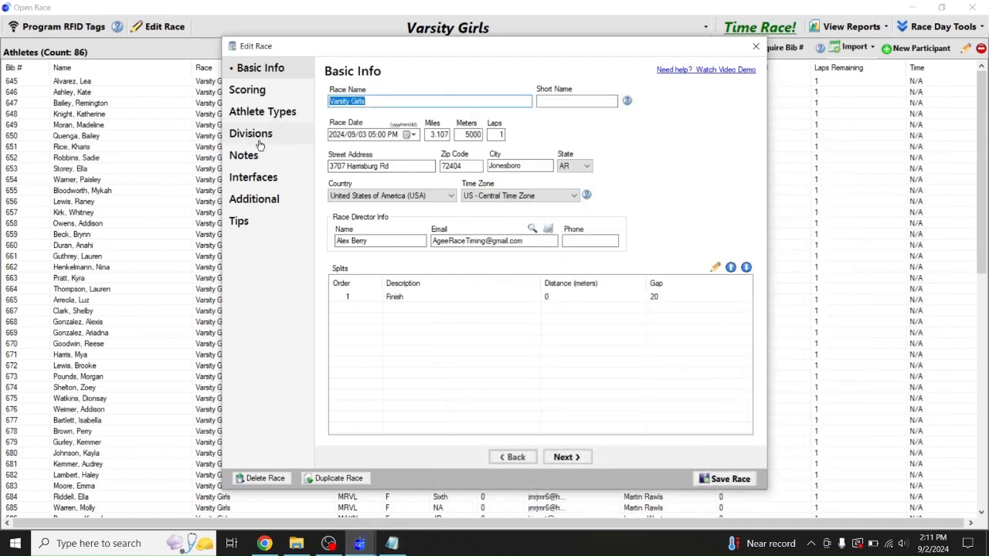
{"action": "left_click", "coordinate": [380, 135]}
{"action": "type", "text": "10"}
{"action": "type", "text": "0"}
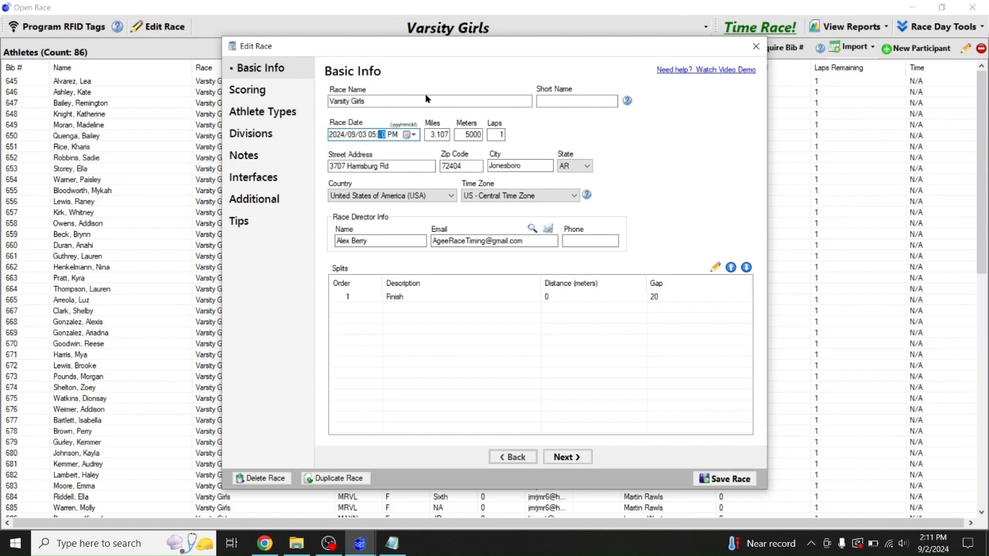
{"action": "type", "text": "30"}
{"action": "left_click", "coordinate": [718, 479]}
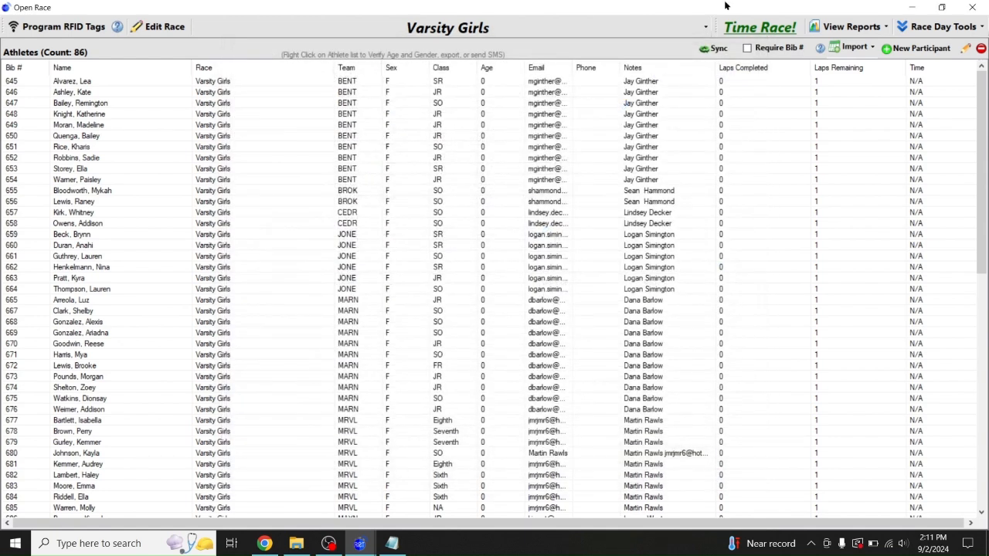
{"action": "left_click", "coordinate": [749, 29]}
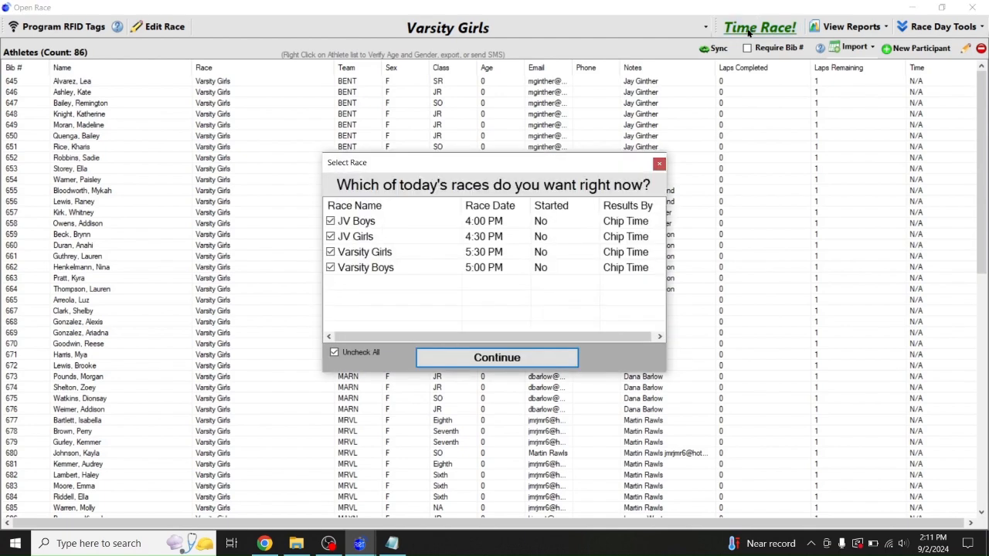
{"action": "left_click", "coordinate": [659, 164]}
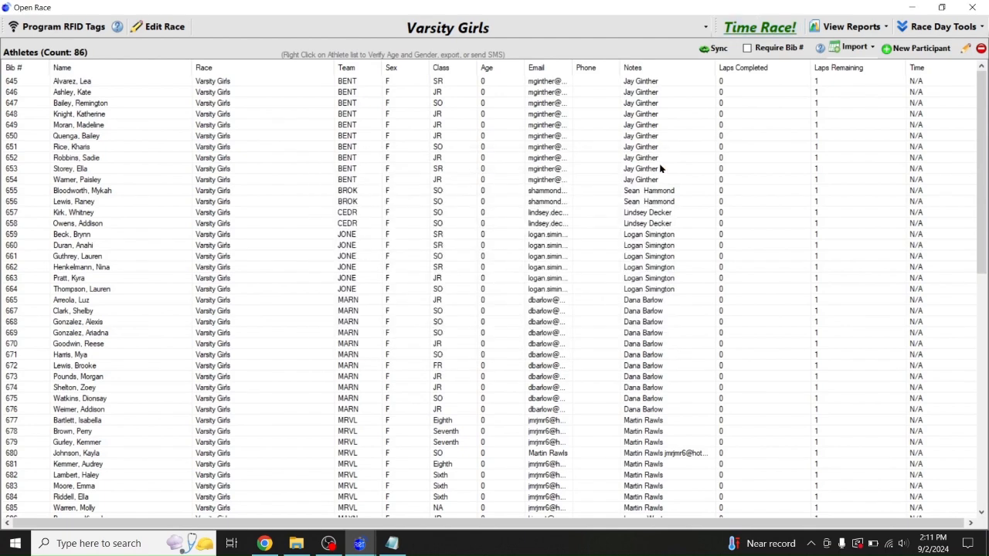
Refresh Races, open the 159-athlete JV Boys list, and bring up today's four races to time
{"action": "left_click", "coordinate": [972, 7]}
{"action": "left_click", "coordinate": [445, 28]}
{"action": "mouse_move", "coordinate": [464, 43]}
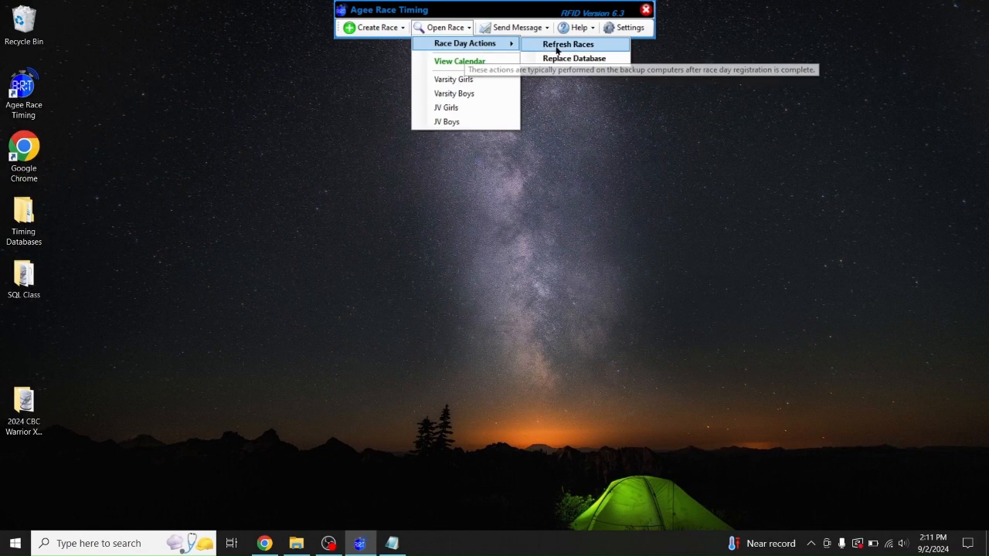
{"action": "left_click", "coordinate": [573, 48]}
{"action": "left_click", "coordinate": [445, 27]}
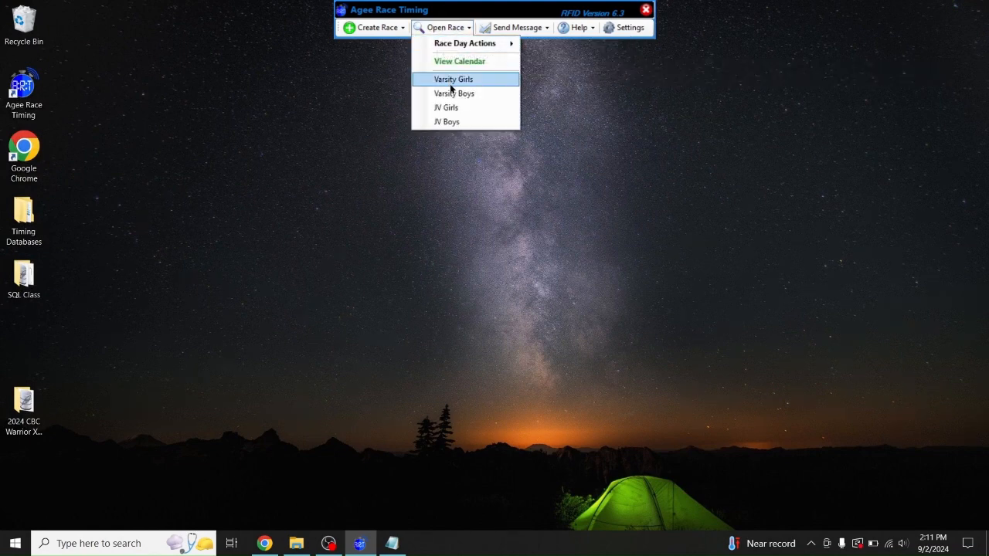
{"action": "left_click", "coordinate": [439, 122]}
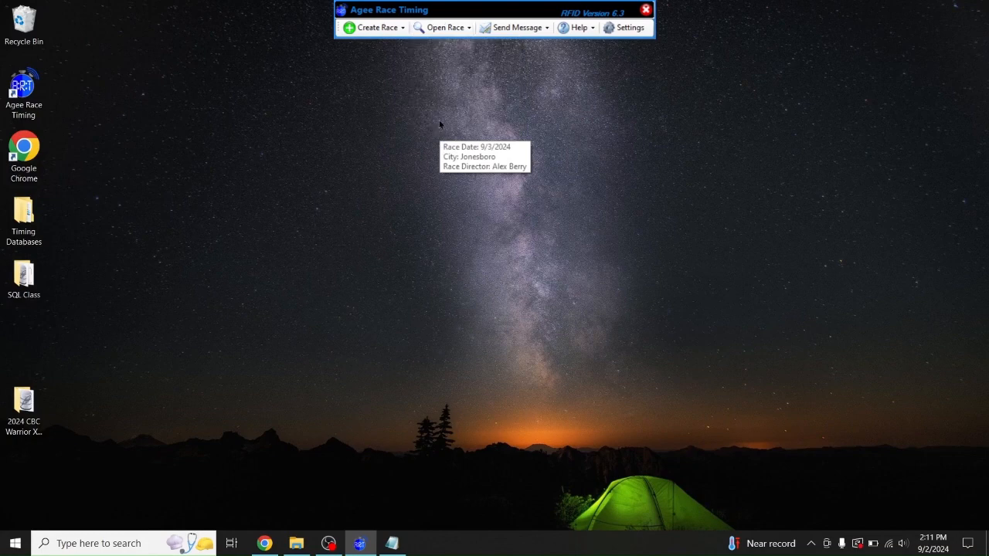
{"action": "left_click", "coordinate": [751, 30]}
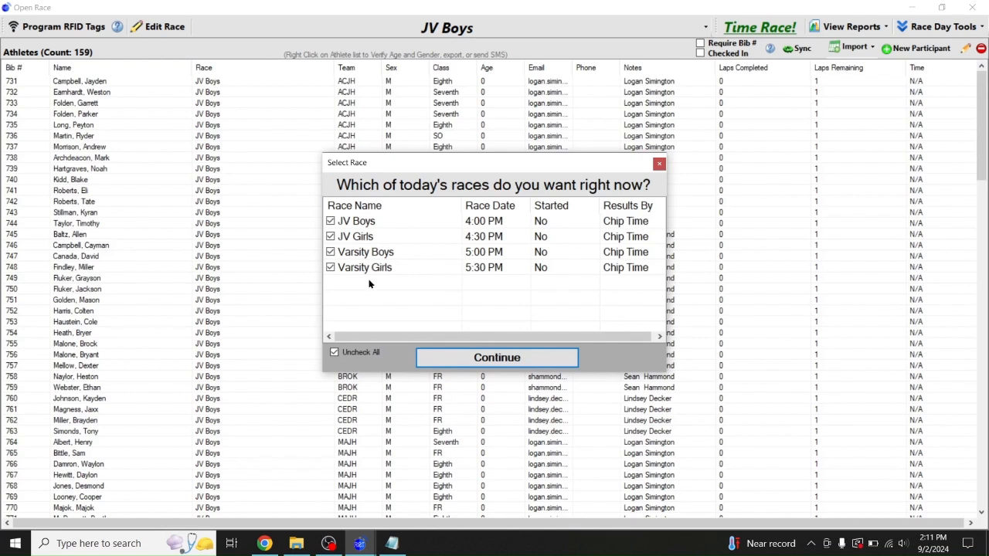
Continue with all four races and publish the JV Boys results online with [F9] Publish Results
{"action": "left_click", "coordinate": [472, 357]}
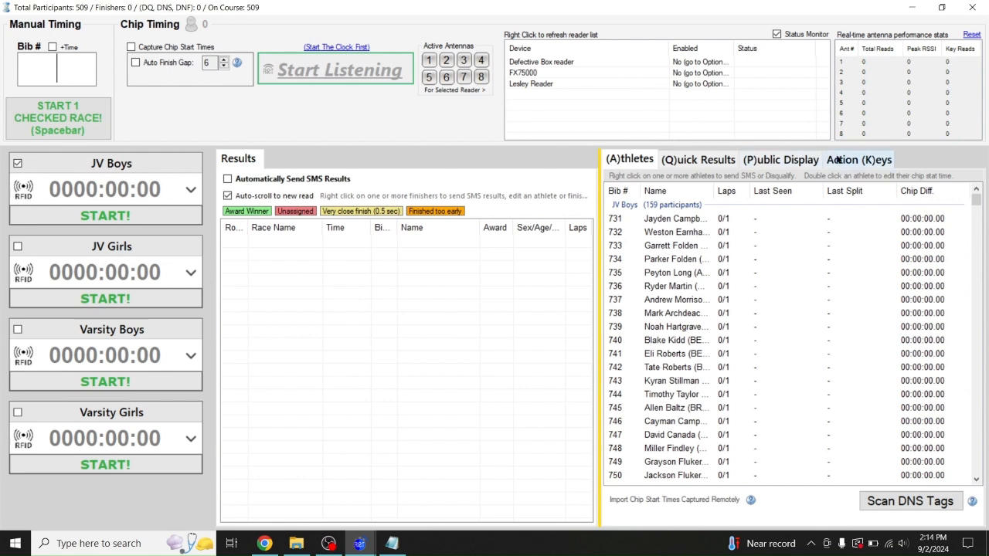
{"action": "left_click", "coordinate": [850, 160]}
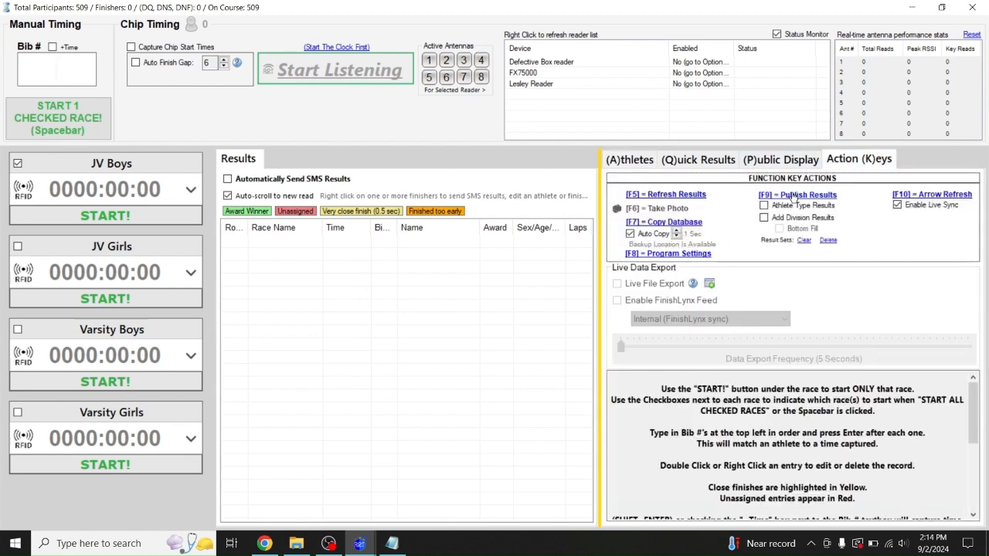
{"action": "left_click", "coordinate": [793, 197]}
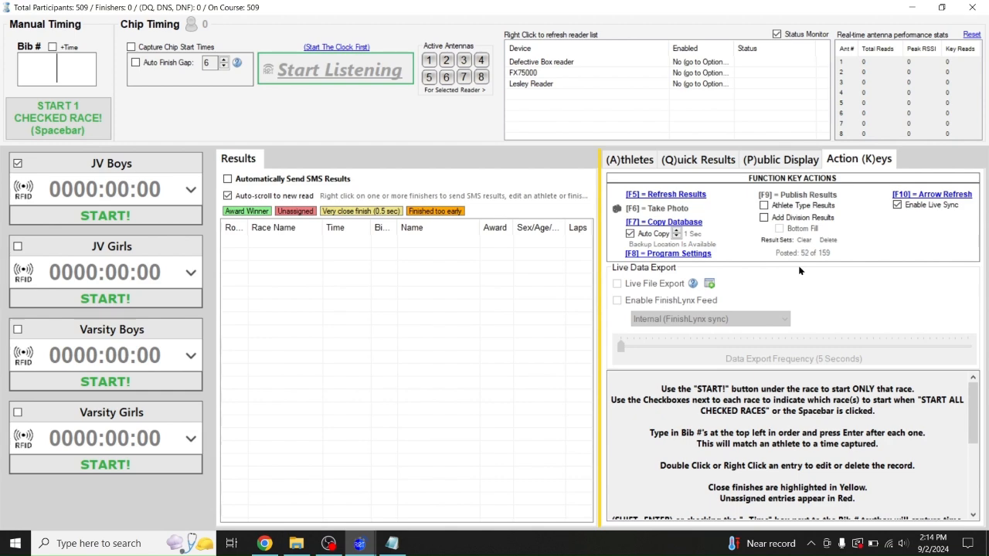
{"action": "left_click", "coordinate": [910, 7]}
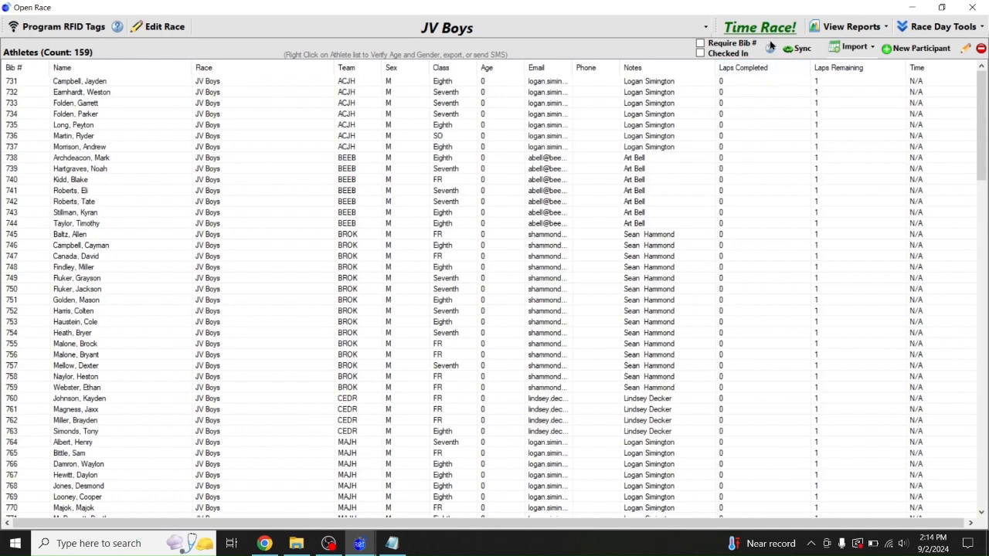
Reopen Time Race!, publish results again with [F9], and minimize the timing screen
{"action": "left_click", "coordinate": [750, 27]}
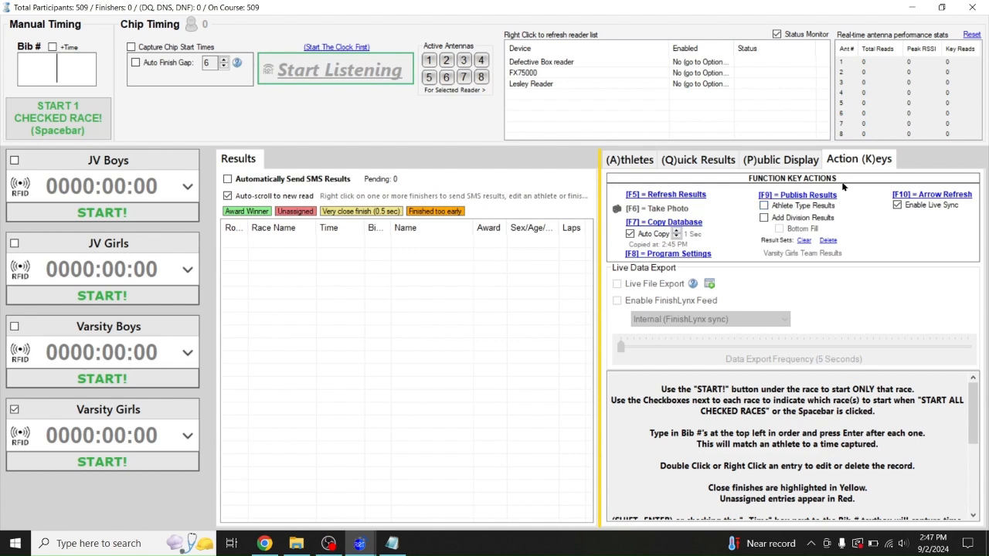
{"action": "left_click", "coordinate": [792, 196]}
{"action": "left_click", "coordinate": [913, 9]}
Open the CBC Warrior Invitational public results page and switch its results table to column editing
{"action": "left_click", "coordinate": [265, 544]}
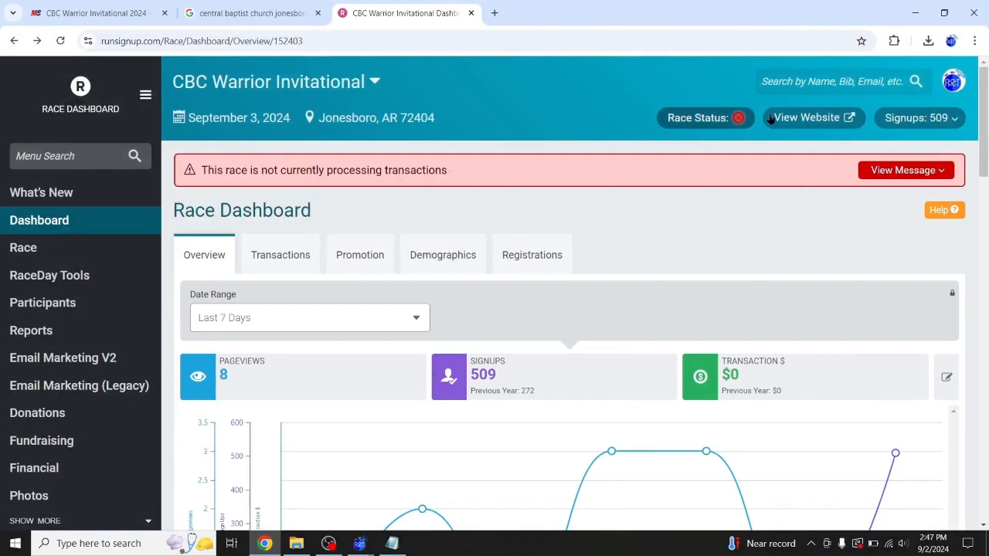
{"action": "left_click", "coordinate": [810, 121]}
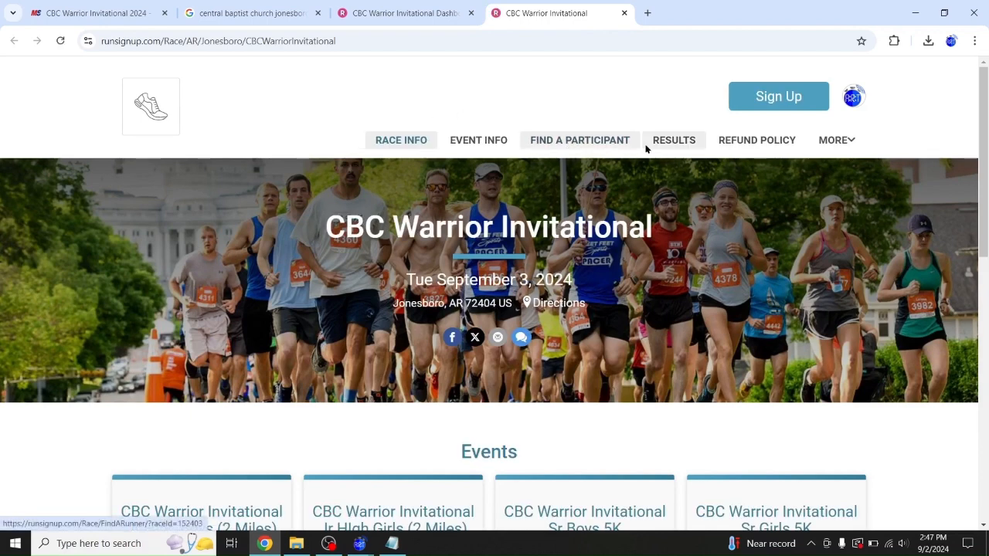
{"action": "left_click", "coordinate": [671, 144]}
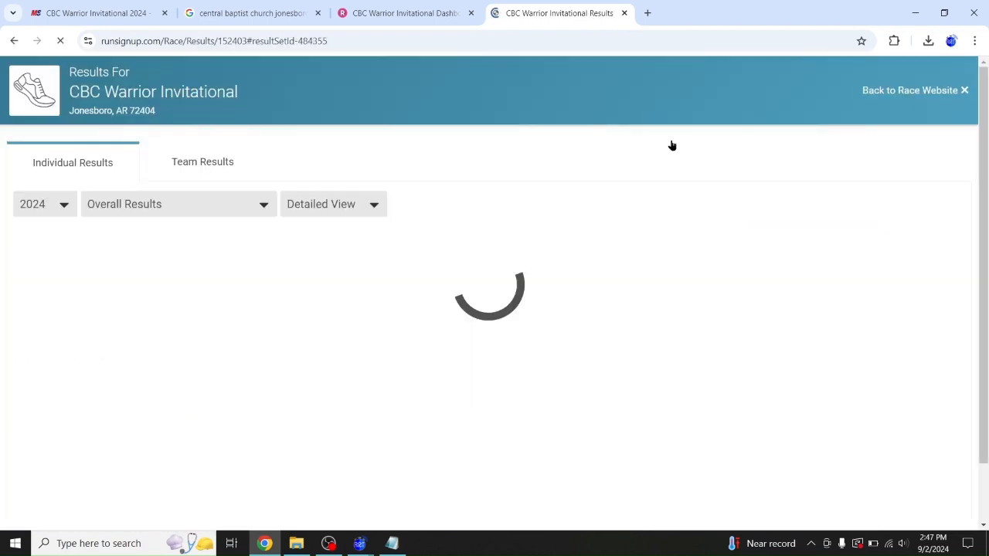
{"action": "scroll", "coordinate": [337, 334], "scroll_direction": "down", "scroll_amount": 1}
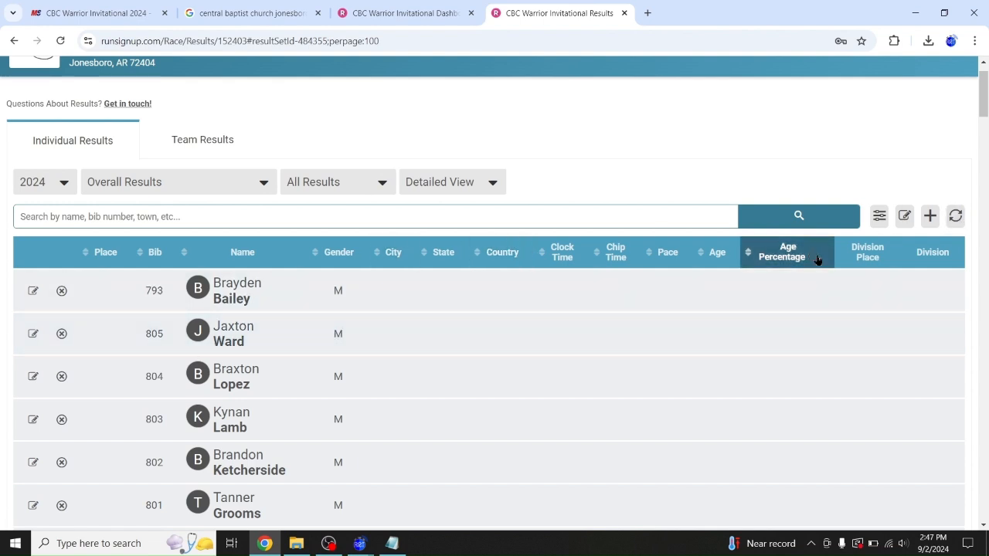
{"action": "left_click", "coordinate": [904, 217]}
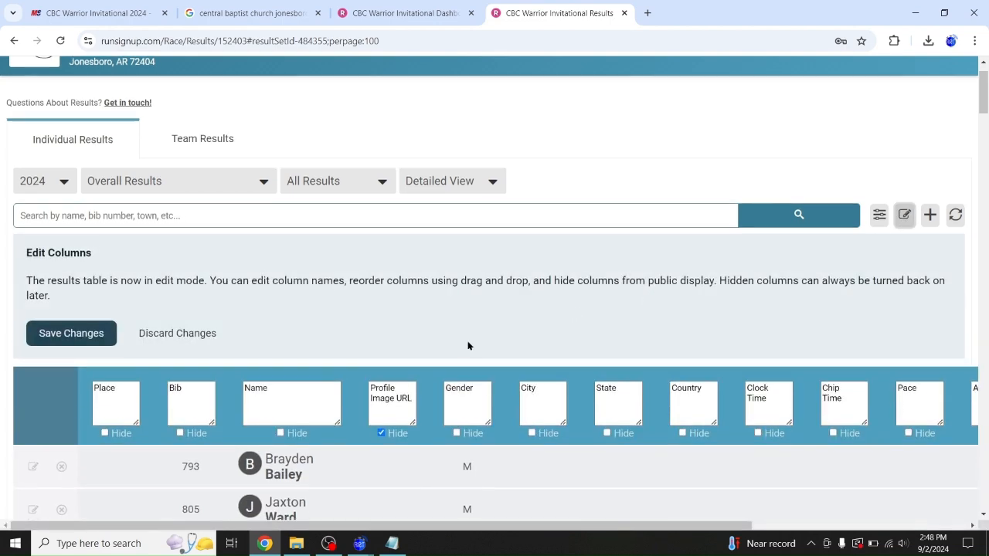
Mark City, State, Country, Chip Time, Age and Age Percentage as hidden and save changes
{"action": "scroll", "coordinate": [468, 346], "scroll_direction": "down", "scroll_amount": 3}
{"action": "left_click", "coordinate": [533, 216]}
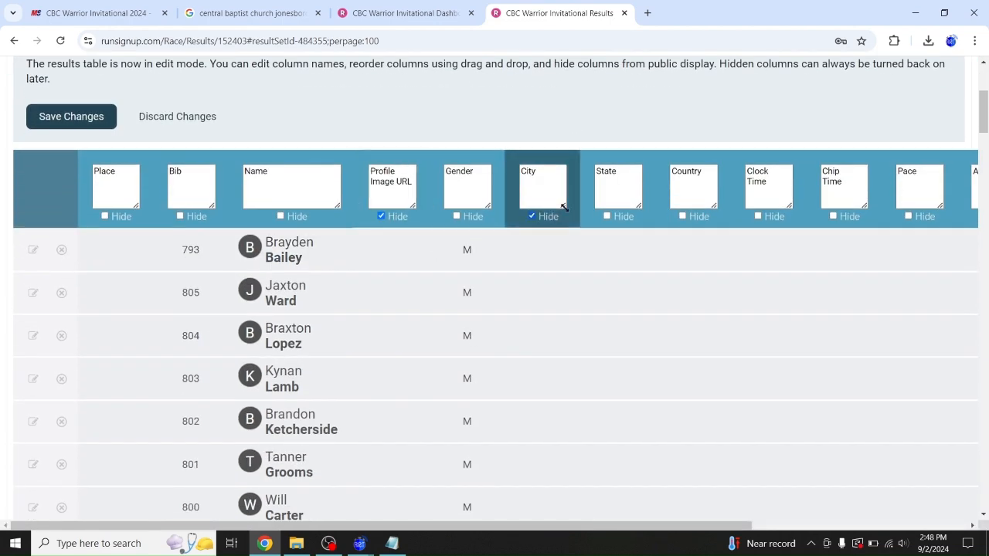
{"action": "left_click", "coordinate": [683, 216]}
{"action": "left_click", "coordinate": [607, 216]}
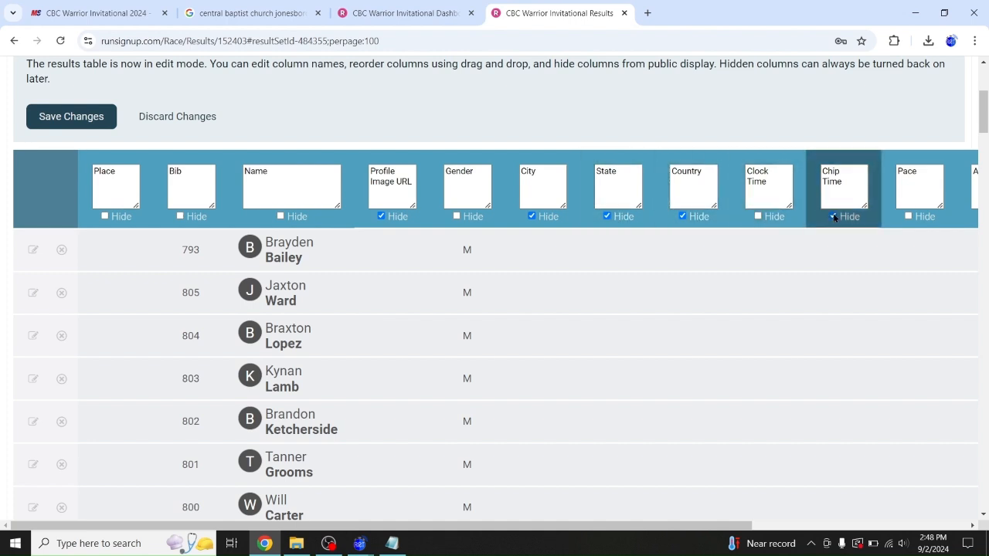
{"action": "left_click_drag", "start_coordinate": [687, 525], "coordinate": [847, 513]}
{"action": "left_click", "coordinate": [856, 218]}
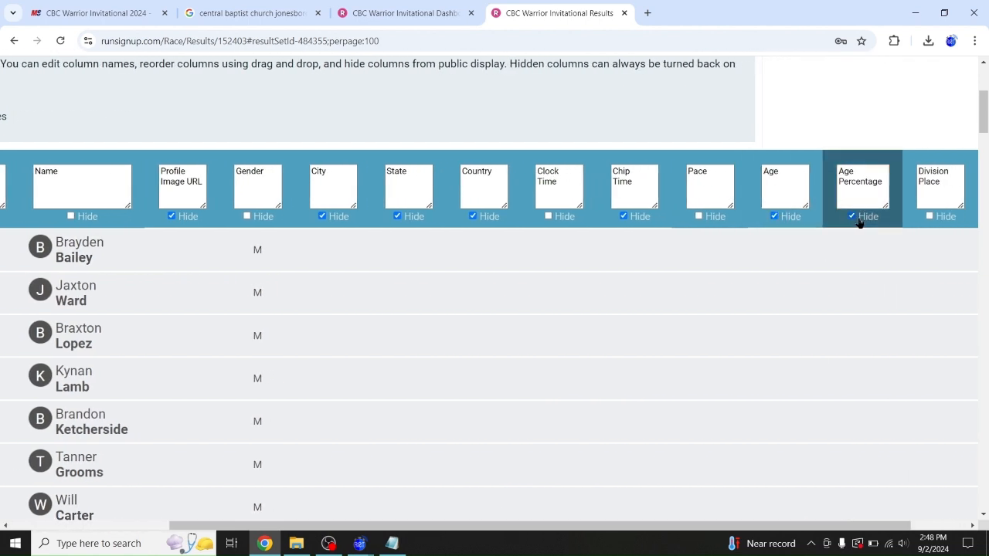
{"action": "left_click_drag", "start_coordinate": [766, 528], "coordinate": [481, 505]}
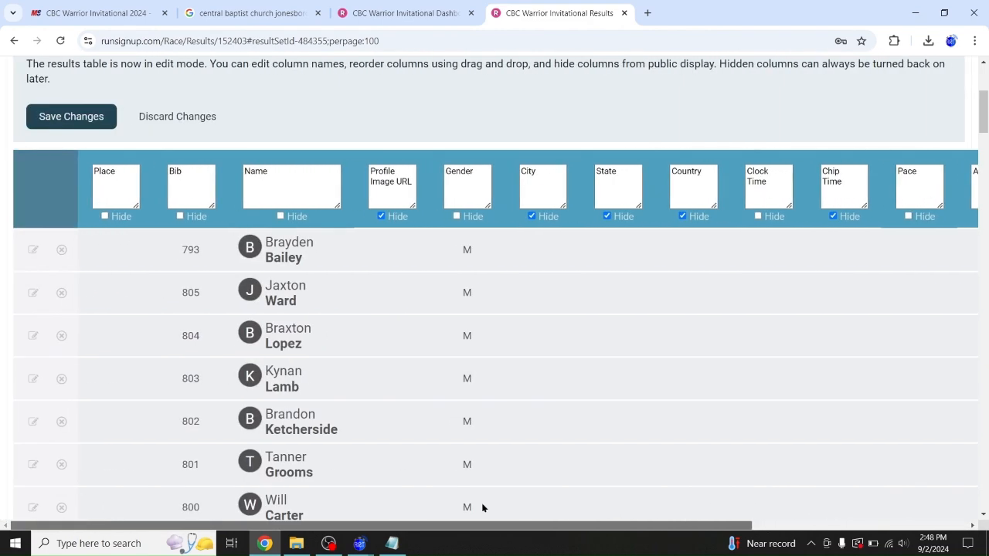
{"action": "left_click", "coordinate": [65, 116]}
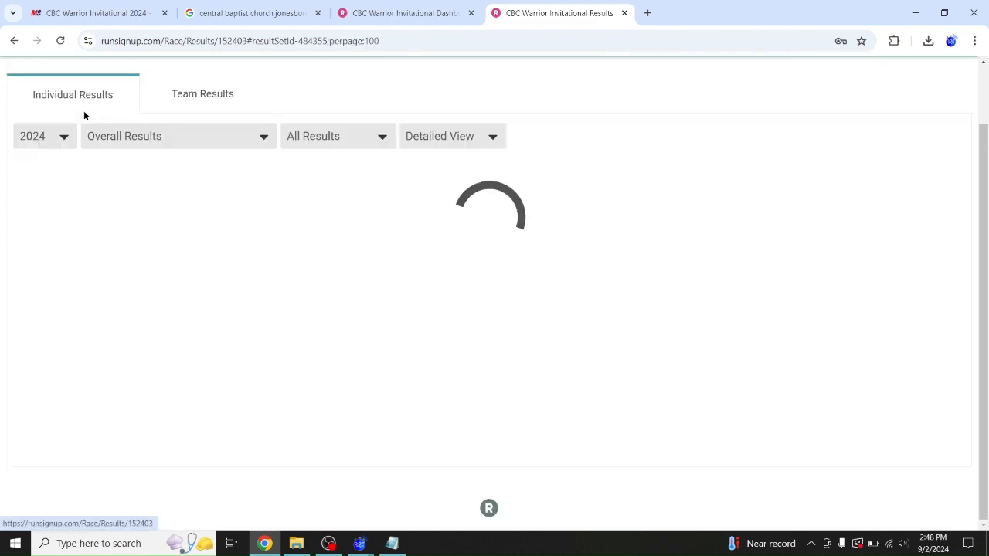
Review team and individual results, pick the first result set, and select the individual results URL
{"action": "scroll", "coordinate": [417, 212], "scroll_direction": "up", "scroll_amount": 4}
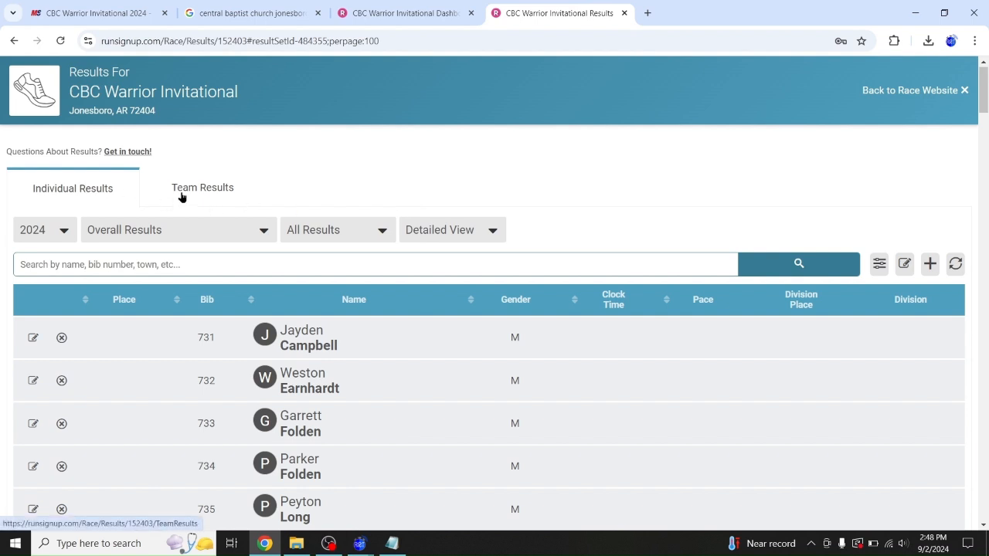
{"action": "left_click", "coordinate": [208, 187]}
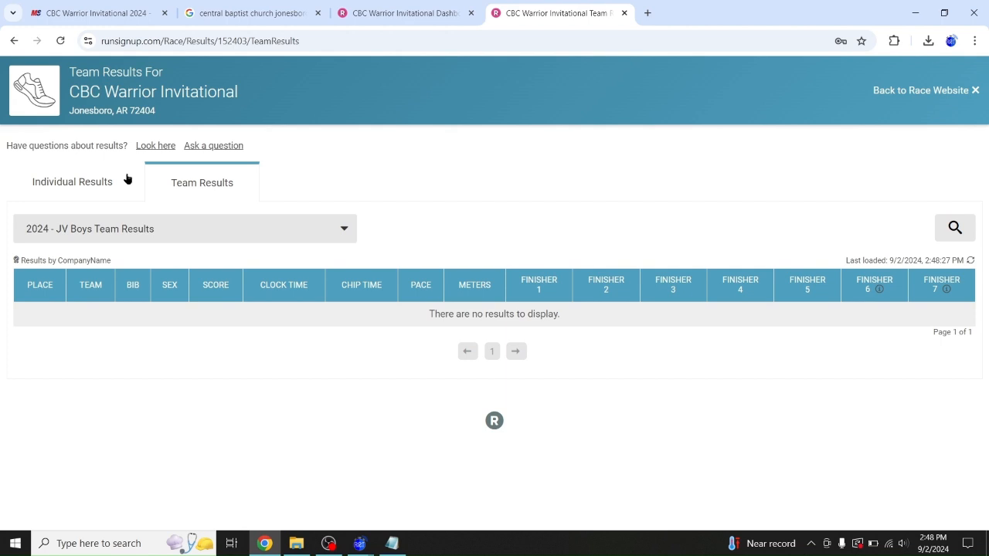
{"action": "left_click", "coordinate": [91, 186]}
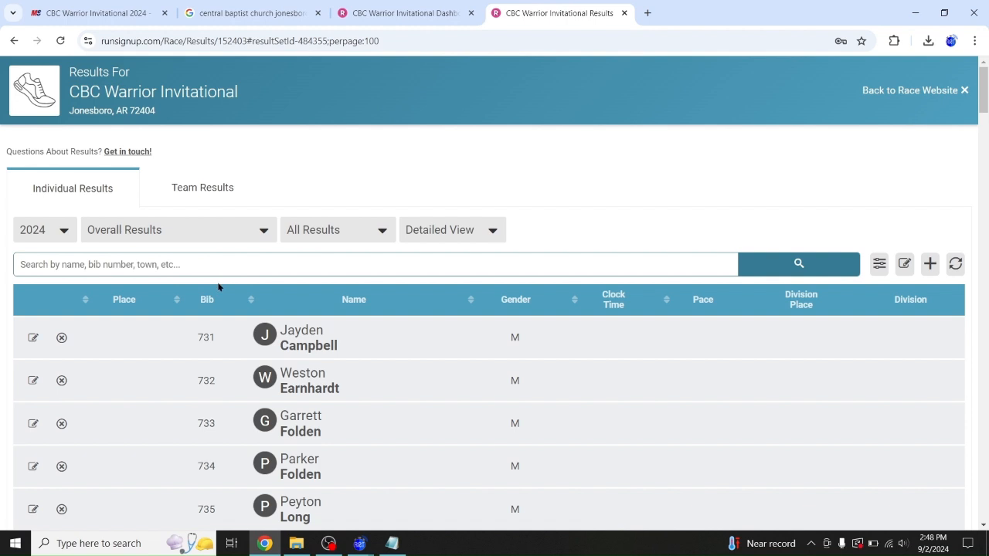
{"action": "left_click", "coordinate": [228, 243]}
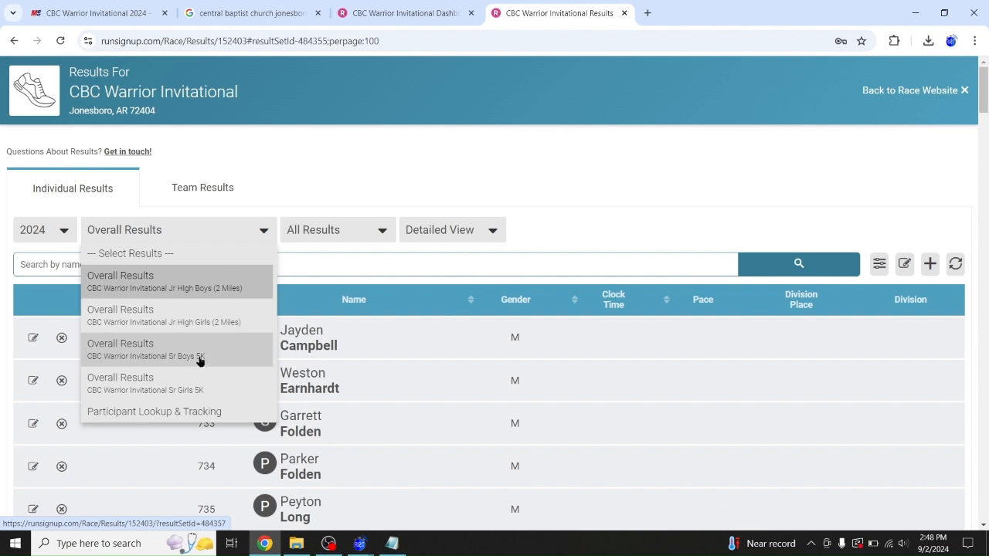
{"action": "left_click", "coordinate": [172, 283]}
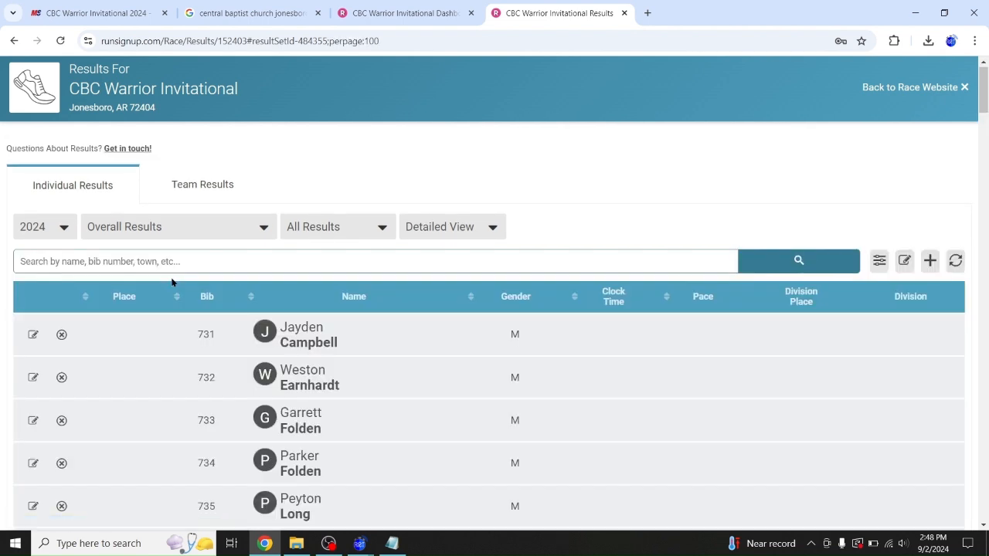
{"action": "left_click", "coordinate": [288, 40]}
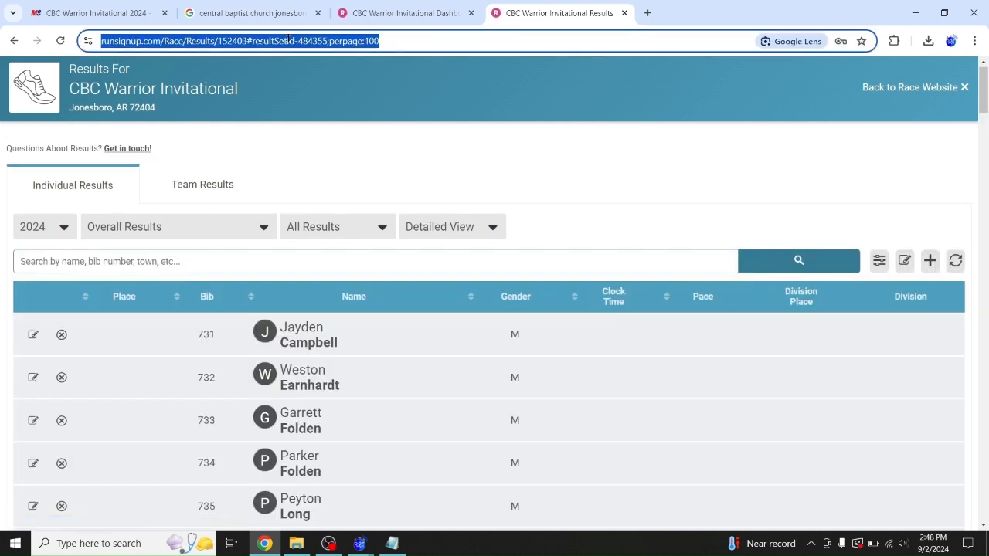
{"action": "left_click", "coordinate": [197, 178]}
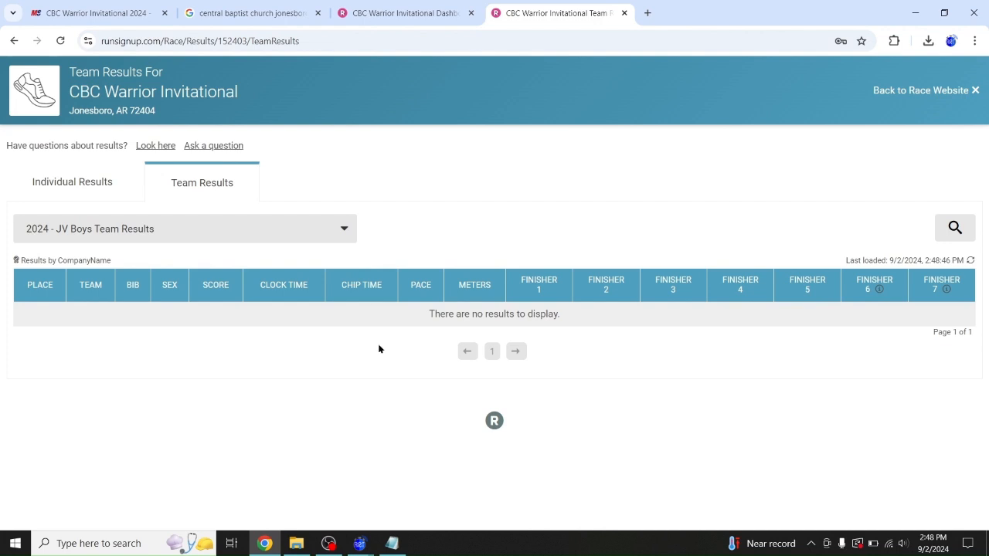
{"action": "left_click", "coordinate": [84, 190]}
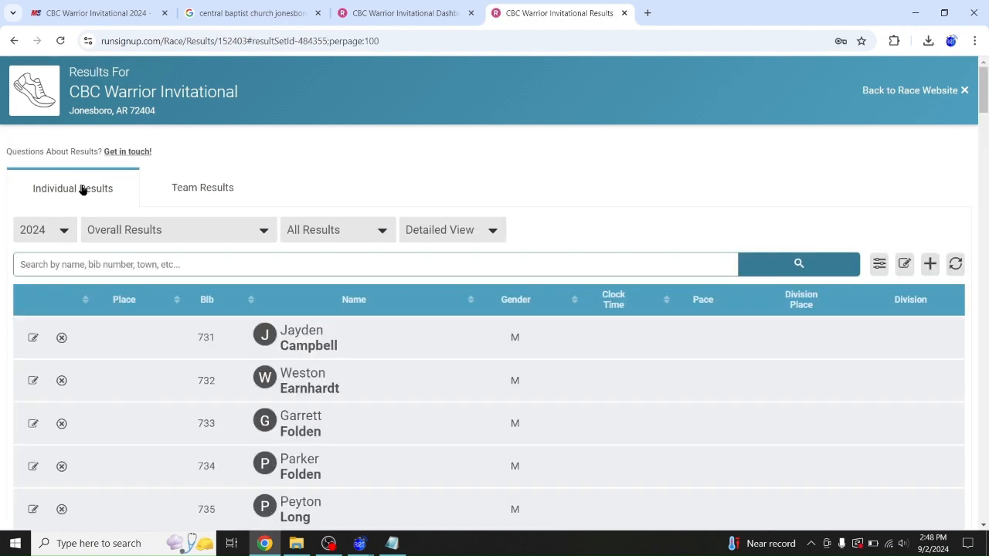
{"action": "left_click", "coordinate": [260, 41]}
{"action": "key", "text": "ctrl+c"}
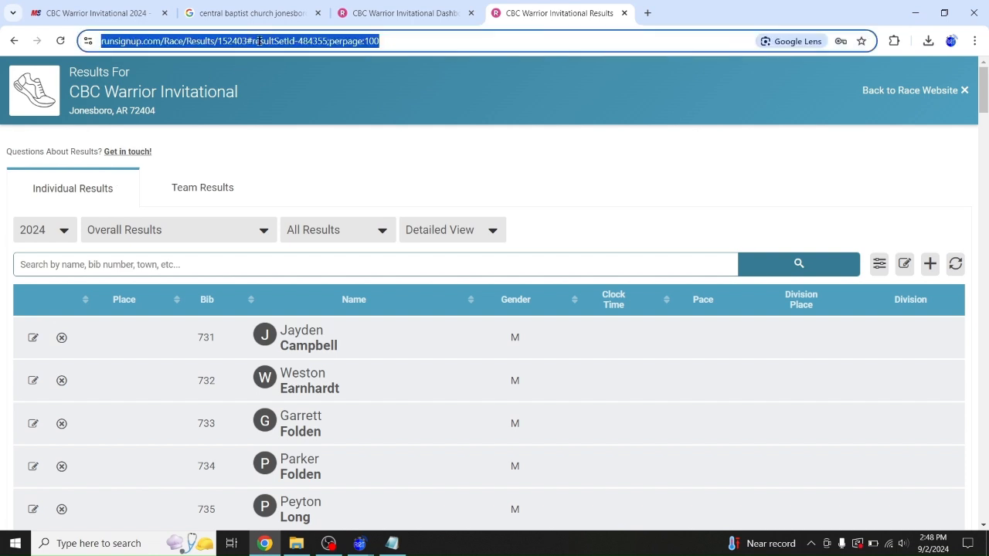
Open QRCode Monkey in a new tab and replace its default URL with the RunSignUp results link
{"action": "left_click", "coordinate": [648, 13]}
{"action": "type", "text": "q"}
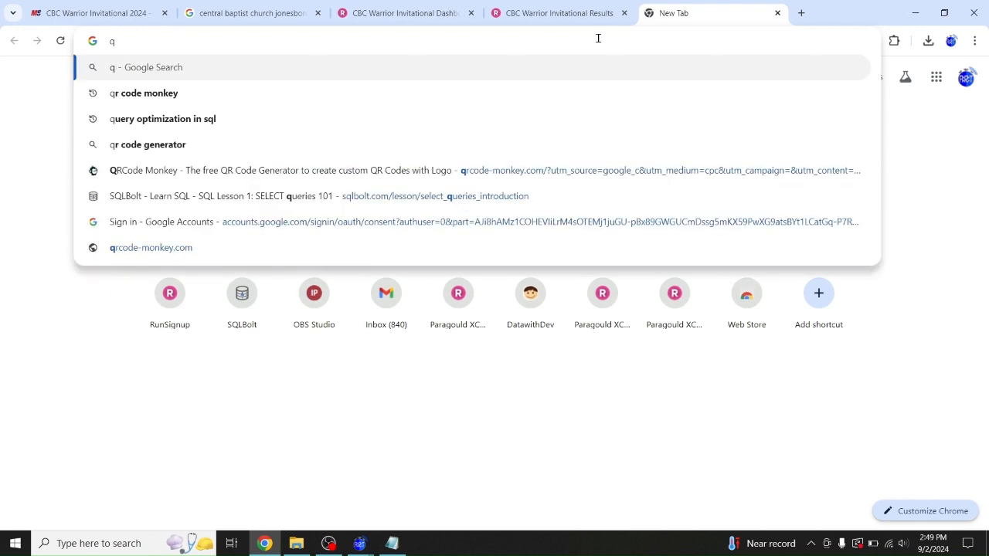
{"action": "key", "text": "Down"}
{"action": "key", "text": "Return"}
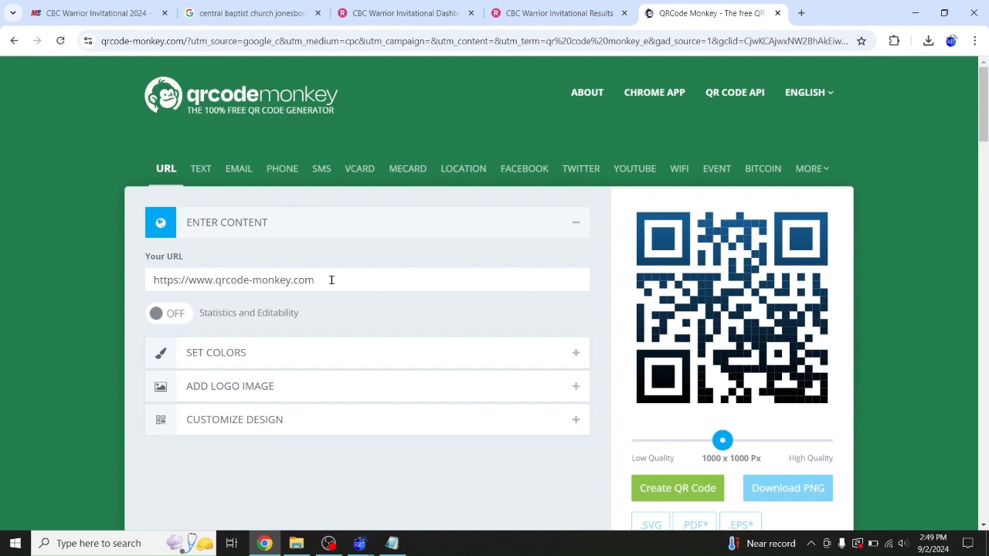
{"action": "left_click_drag", "start_coordinate": [333, 280], "coordinate": [79, 277]}
{"action": "key", "text": "ctrl+v"}
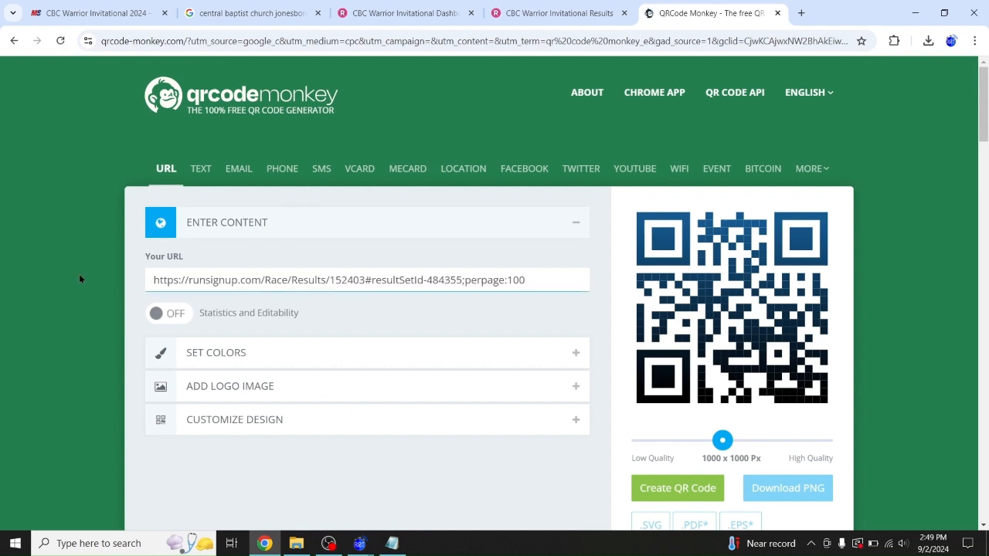
Upload ART_Logo as the QR code logo with Remove Background Behind Logo ticked
{"action": "left_click", "coordinate": [255, 388]}
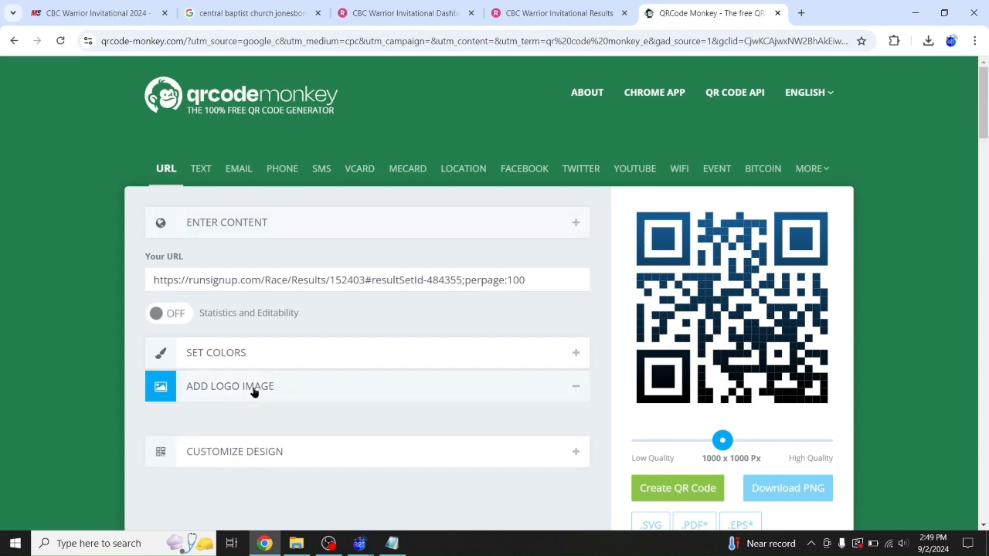
{"action": "left_click", "coordinate": [274, 326]}
{"action": "double_click", "coordinate": [140, 136]}
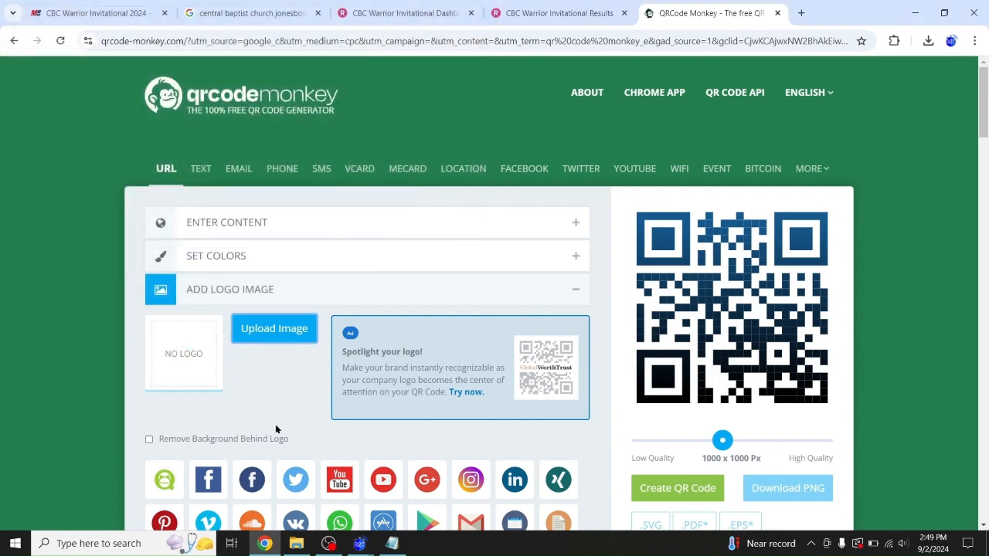
{"action": "scroll", "coordinate": [278, 430], "scroll_direction": "down", "scroll_amount": 1}
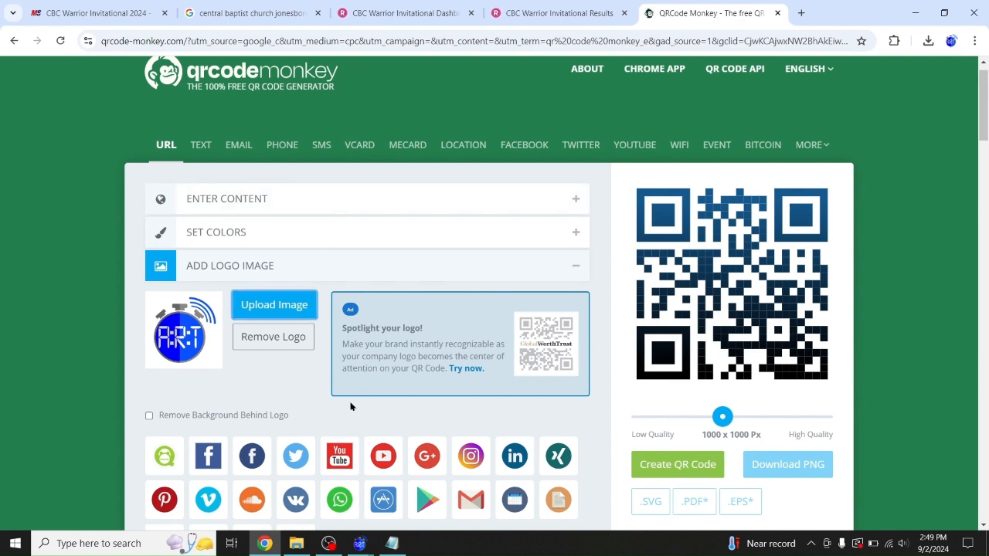
{"action": "scroll", "coordinate": [348, 401], "scroll_direction": "down", "scroll_amount": 1}
{"action": "scroll", "coordinate": [350, 406], "scroll_direction": "down", "scroll_amount": 1}
{"action": "left_click", "coordinate": [186, 234]}
{"action": "scroll", "coordinate": [280, 227], "scroll_direction": "up", "scroll_amount": 2}
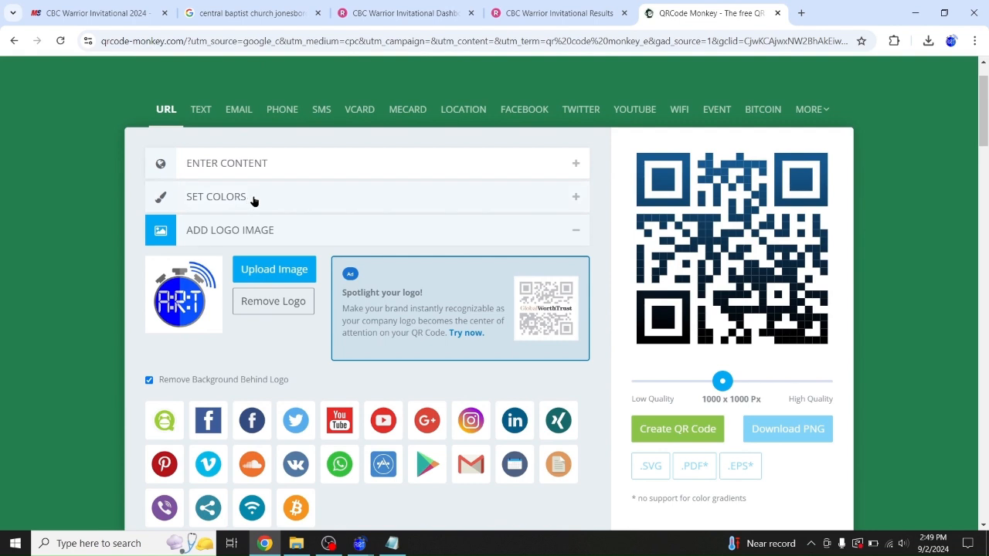
Create the QR code with the logo and download it as a PNG
{"action": "left_click", "coordinate": [210, 195]}
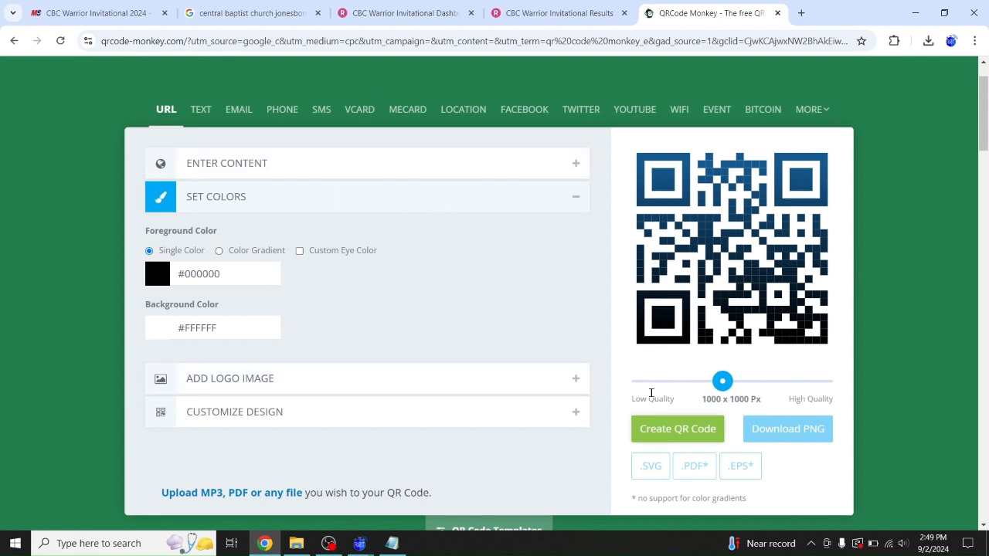
{"action": "left_click", "coordinate": [657, 426]}
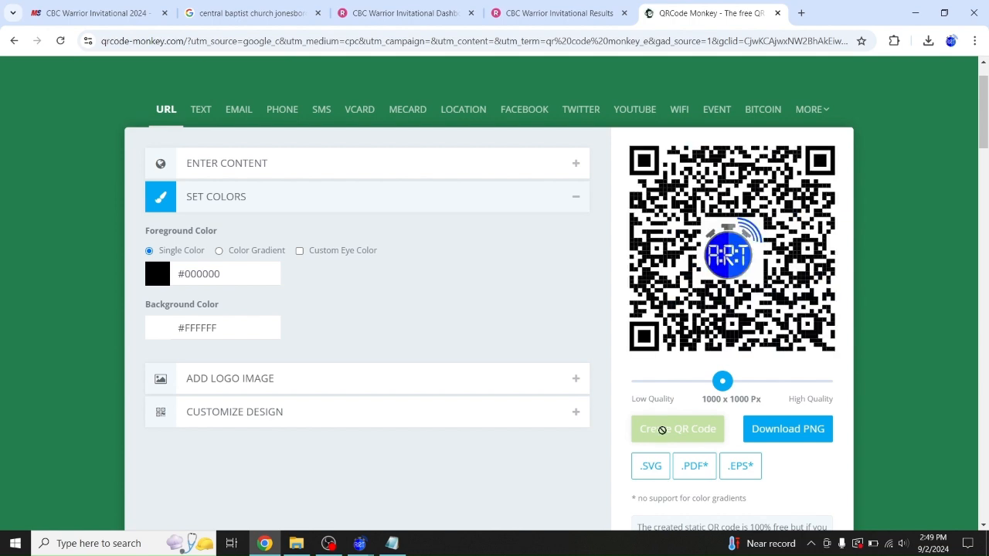
{"action": "left_click", "coordinate": [778, 424]}
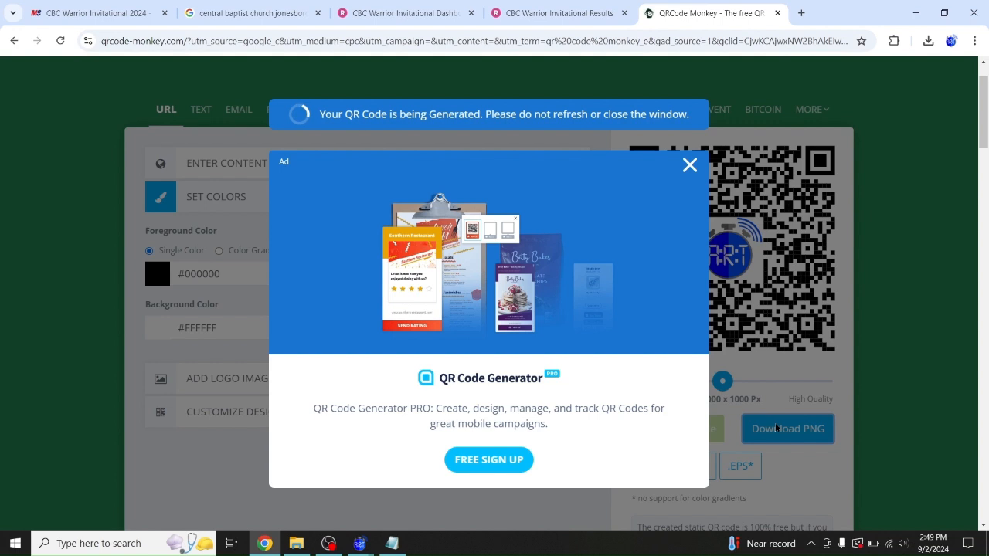
In Downloads, rename the qr-code image to JV Boys
{"action": "left_click", "coordinate": [296, 543]}
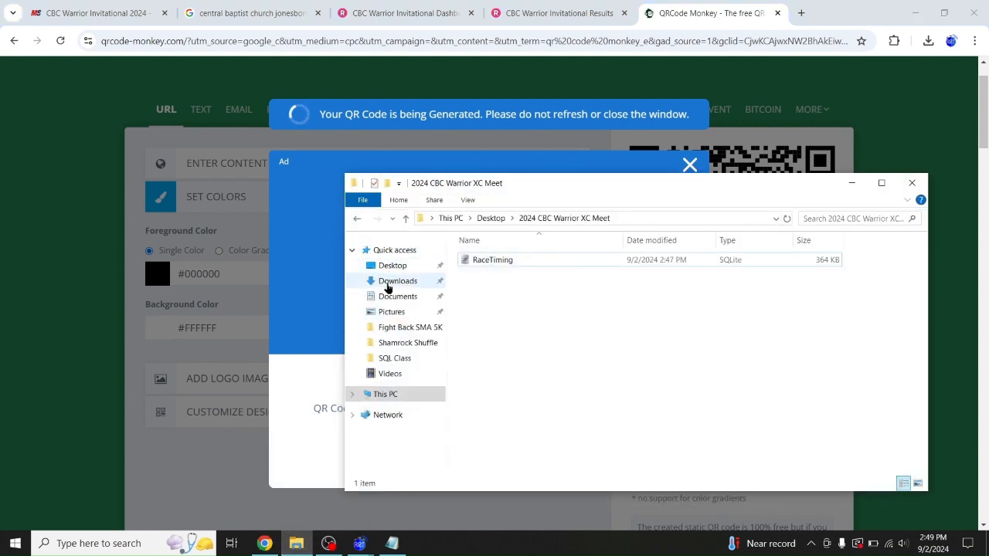
{"action": "left_click", "coordinate": [389, 286]}
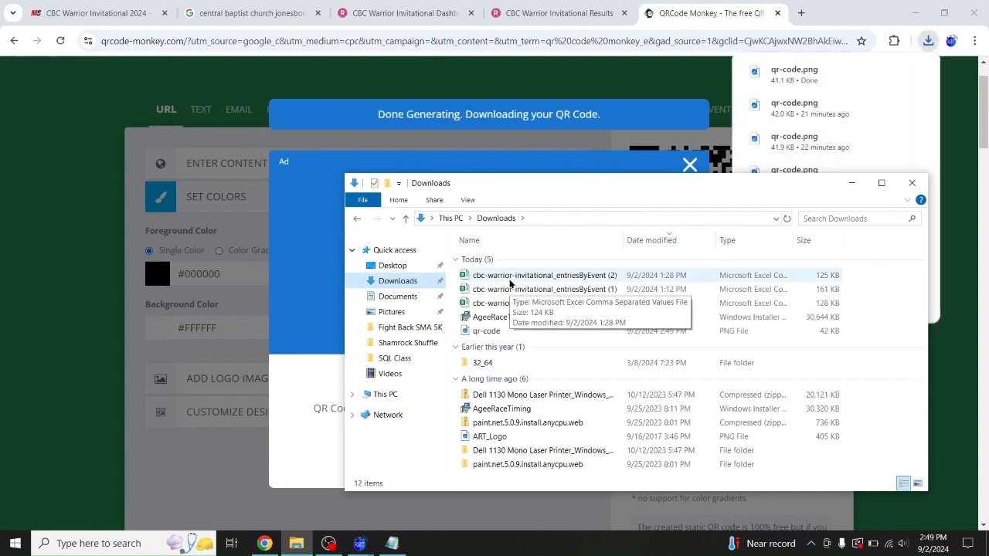
{"action": "left_click", "coordinate": [488, 334]}
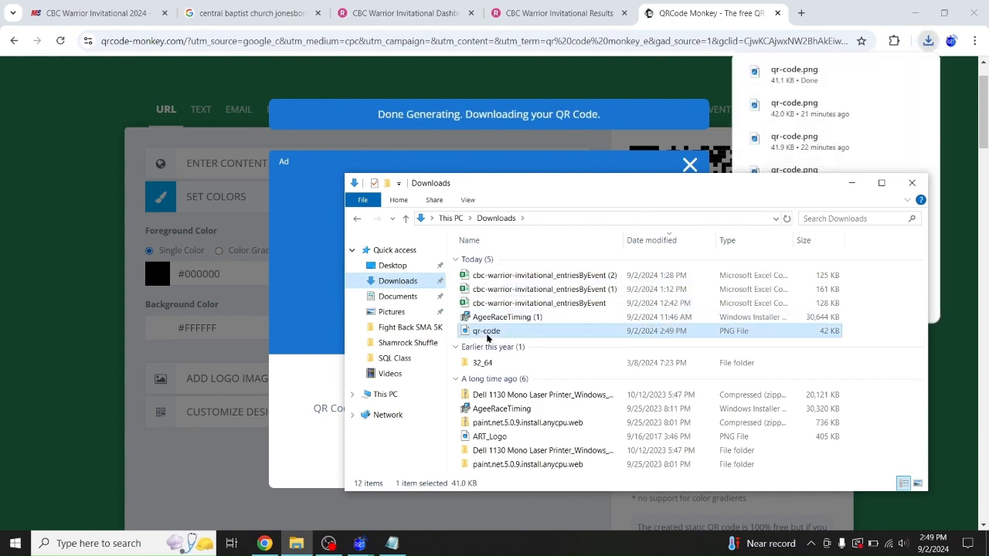
{"action": "left_click", "coordinate": [498, 334]}
{"action": "type", "text": "JV Boys"}
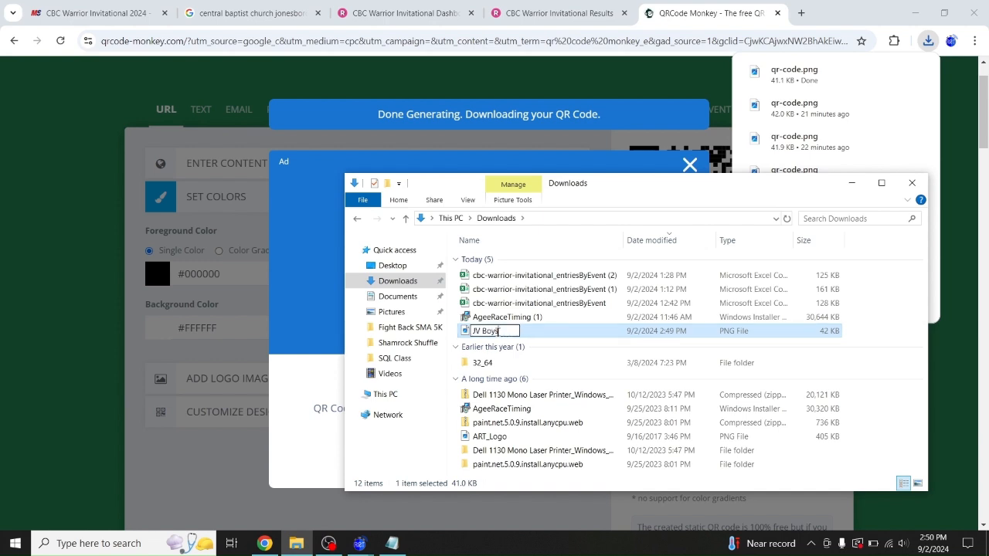
{"action": "key", "text": "Return"}
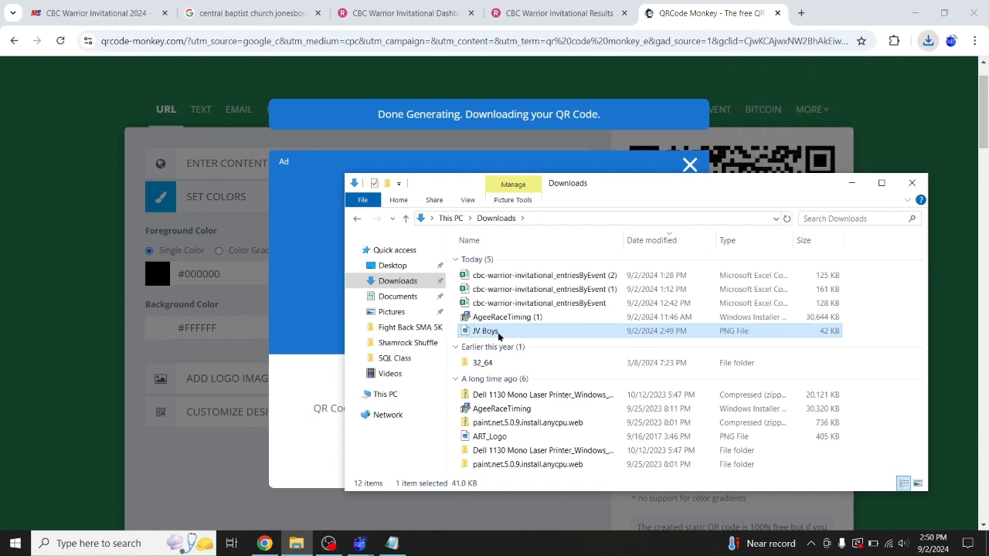
Show the Jr High Girls overall results in RunSignUp and select the page URL
{"action": "left_click", "coordinate": [559, 13]}
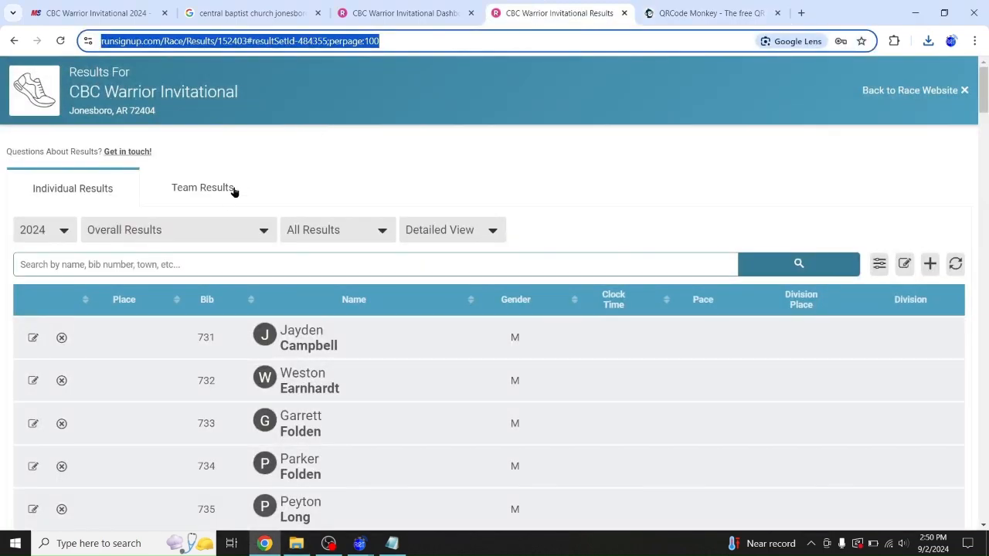
{"action": "left_click", "coordinate": [216, 224]}
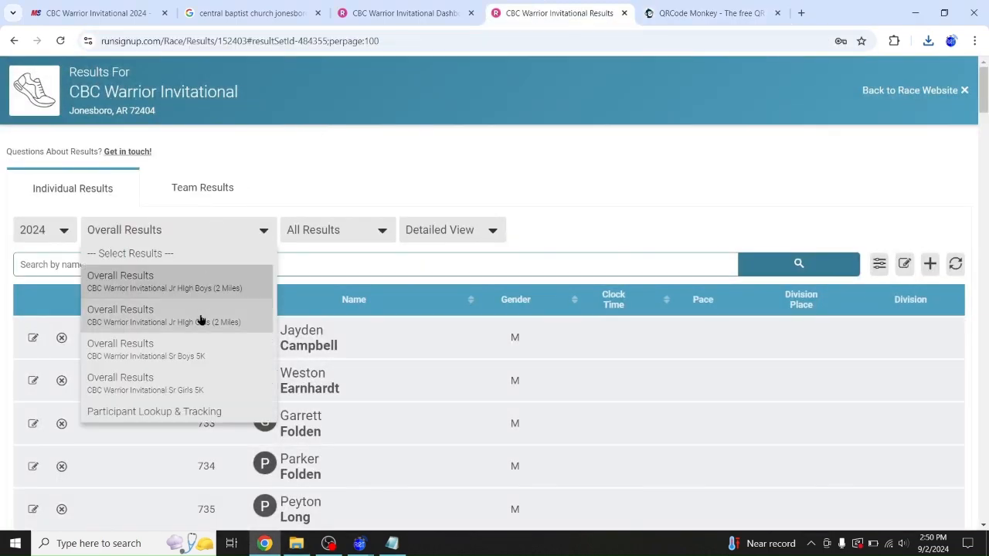
{"action": "left_click", "coordinate": [183, 323]}
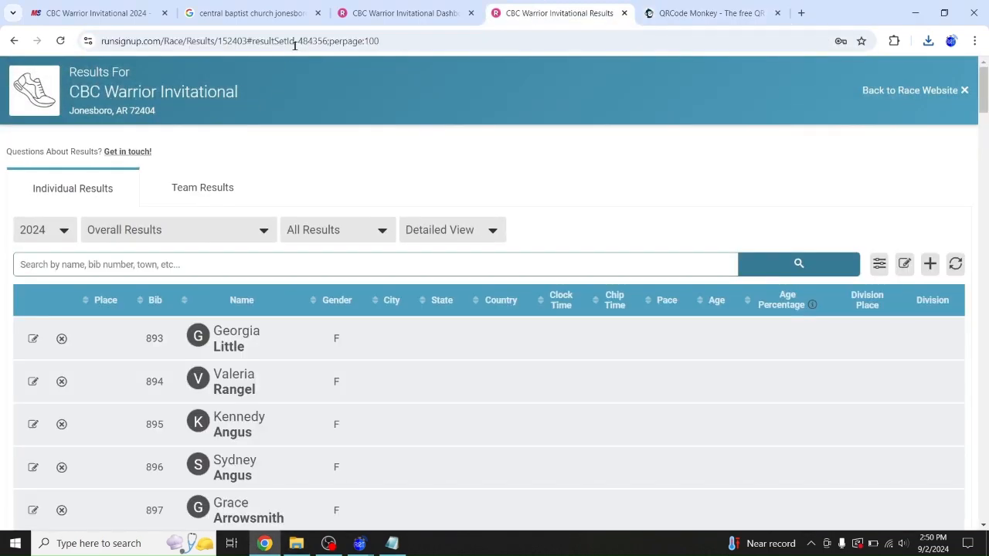
{"action": "left_click", "coordinate": [321, 41]}
{"action": "key", "text": "ctrl+c"}
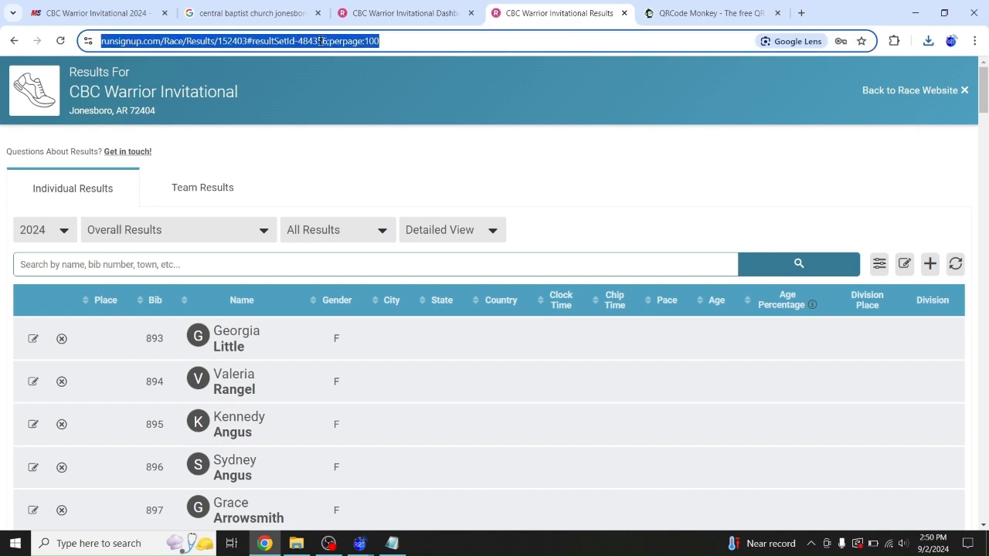
Paste the 484356 results link into QR Code Monkey, create the QR code and download the PNG
{"action": "left_click", "coordinate": [680, 8]}
{"action": "left_click", "coordinate": [685, 167]}
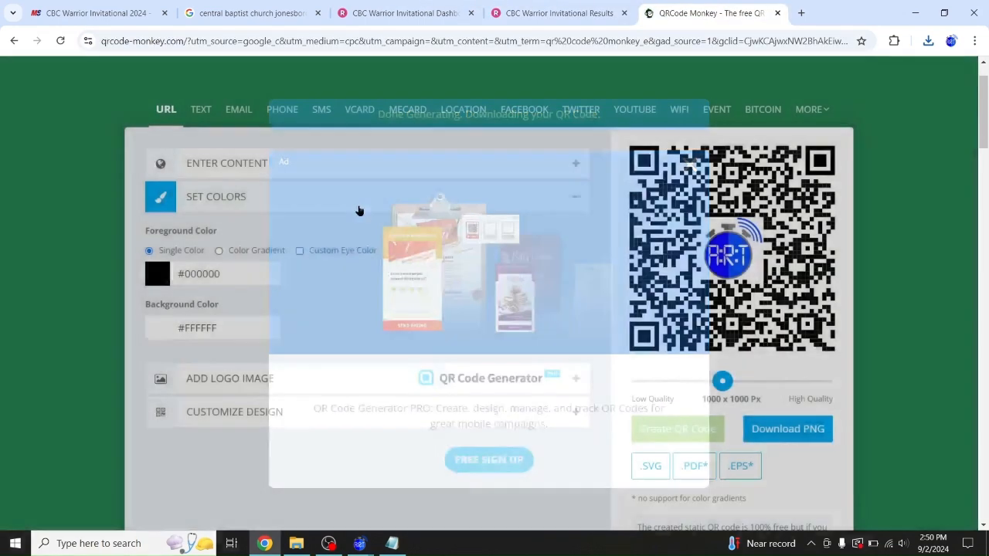
{"action": "scroll", "coordinate": [327, 185], "scroll_direction": "up", "scroll_amount": 1}
{"action": "left_click", "coordinate": [304, 227]}
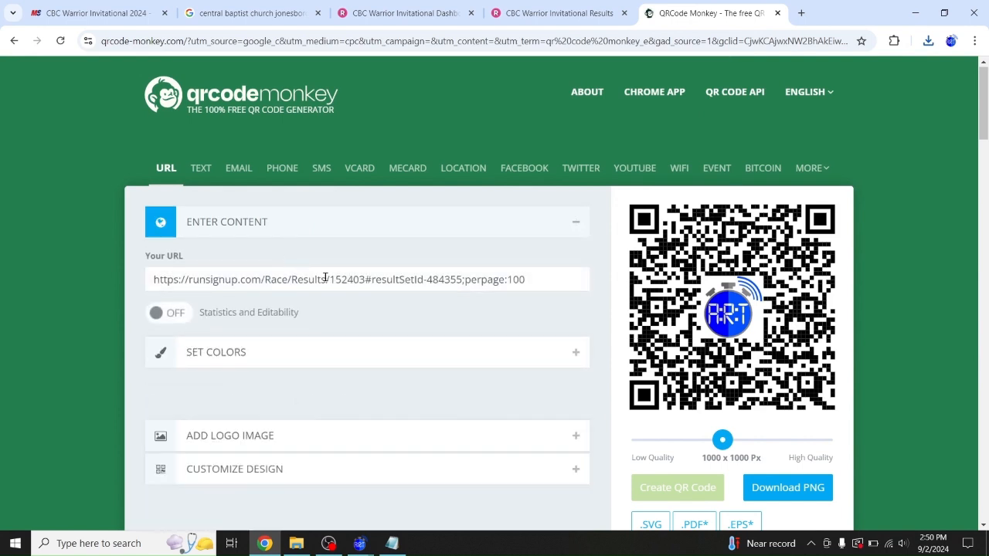
{"action": "key", "text": "ctrl+a"}
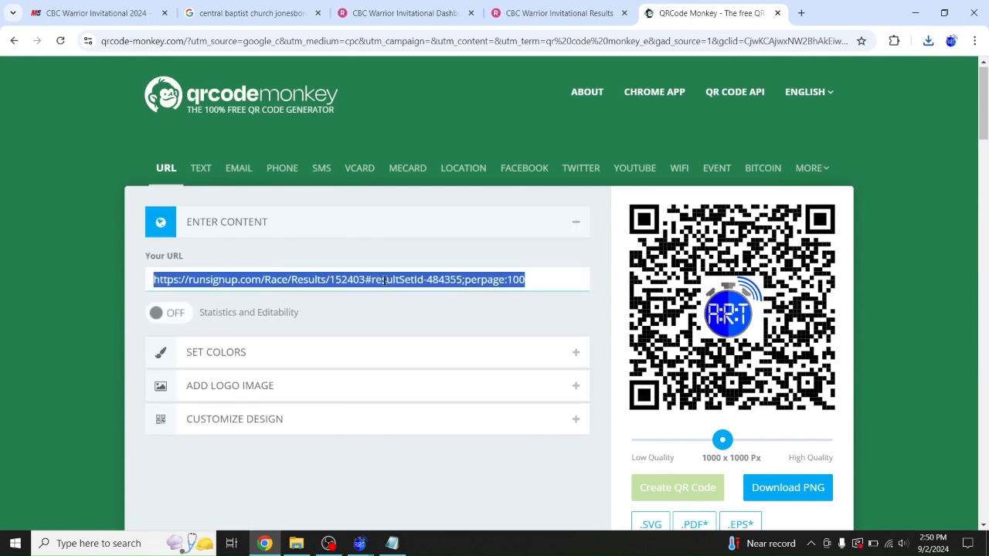
{"action": "key", "text": "ctrl+v"}
{"action": "left_click", "coordinate": [663, 488]}
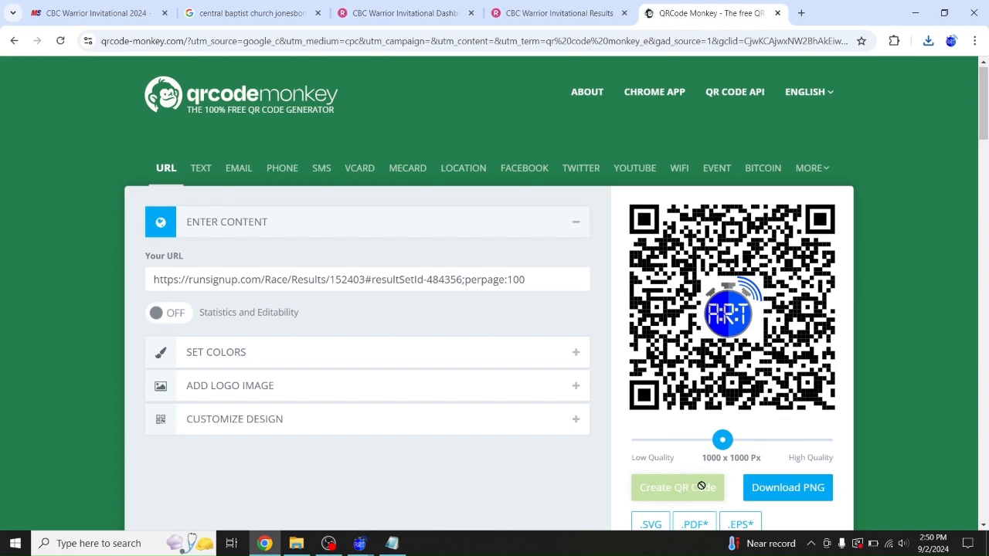
{"action": "left_click", "coordinate": [803, 489]}
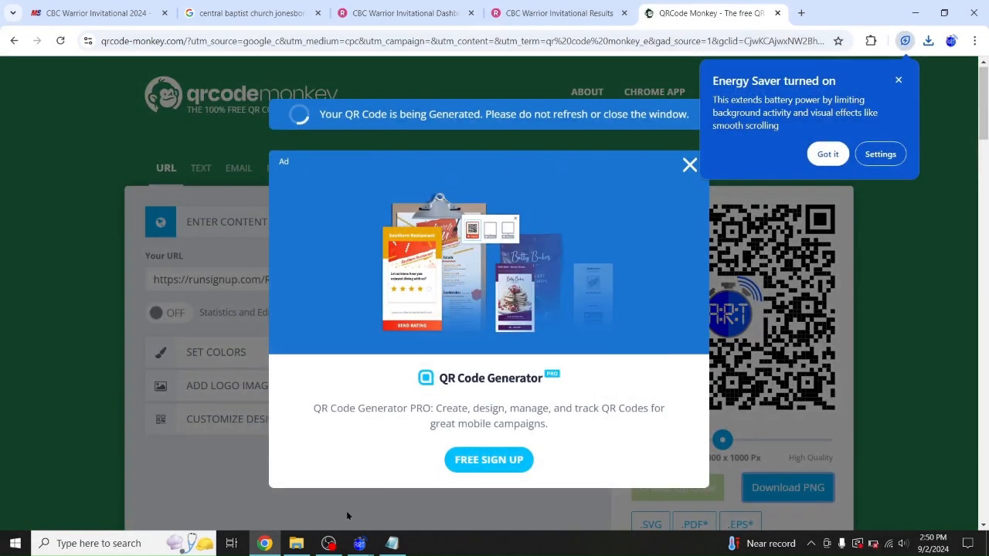
Rename the new qr-code file to JV Girls, close the ad and return to the race results
{"action": "left_click", "coordinate": [296, 544]}
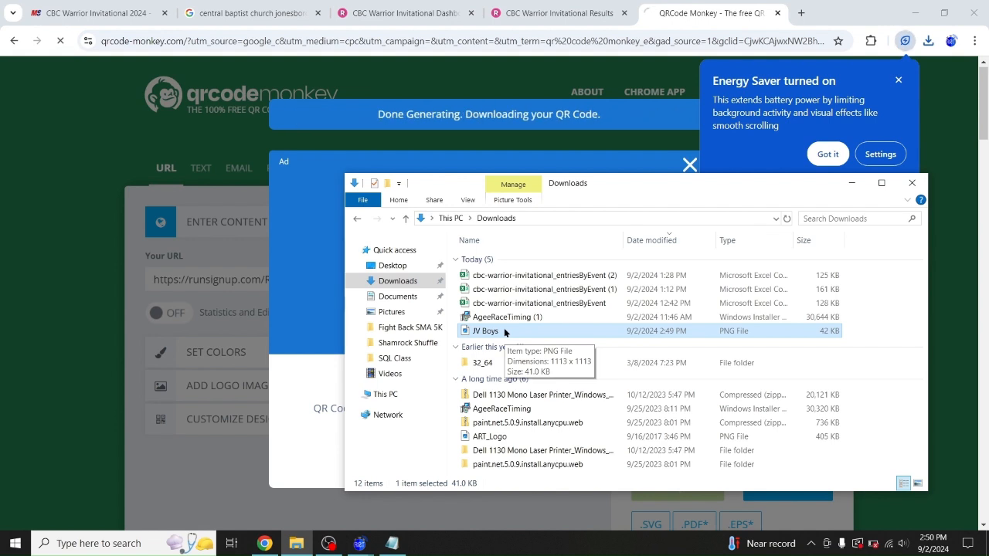
{"action": "left_click", "coordinate": [485, 345]}
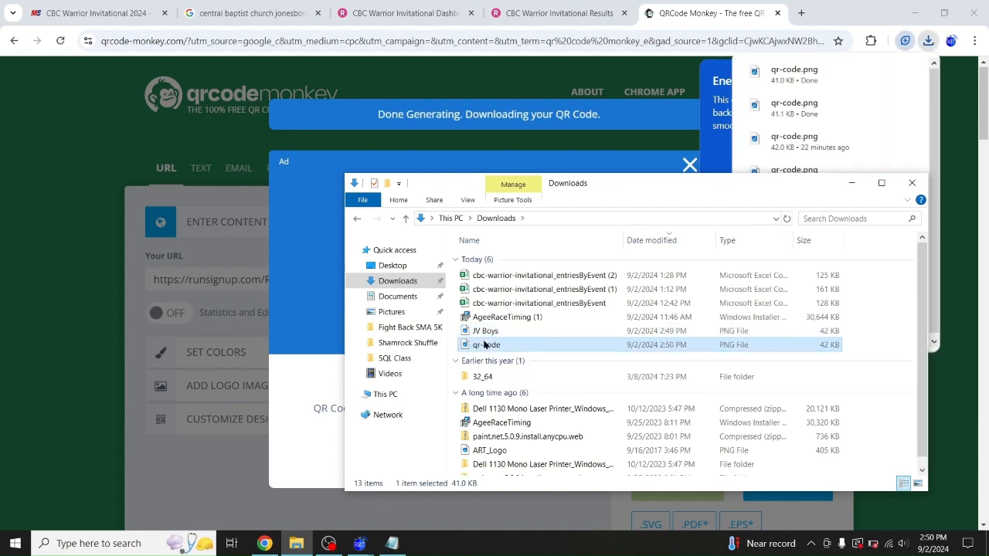
{"action": "left_click", "coordinate": [498, 344]}
{"action": "type", "text": "JV Girls"}
{"action": "key", "text": "Return"}
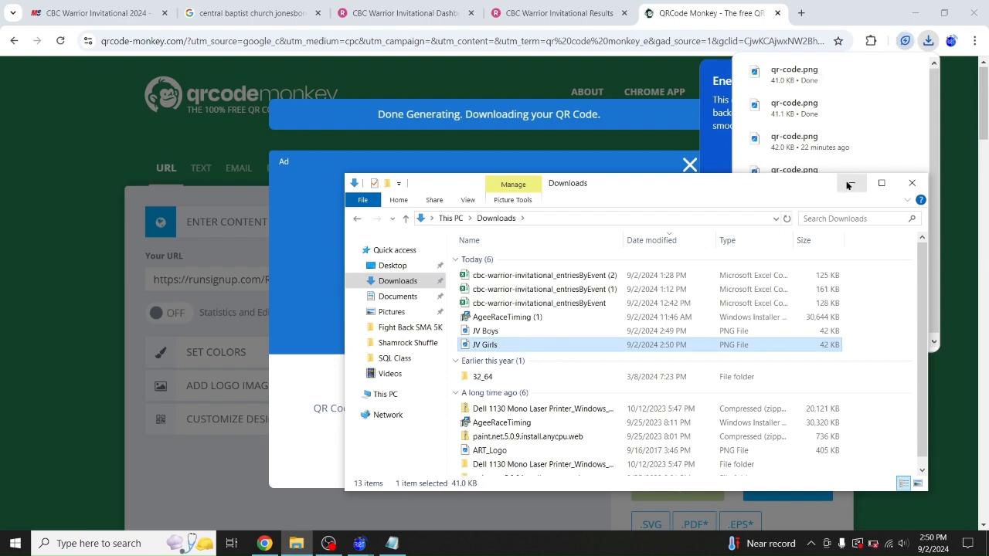
{"action": "left_click", "coordinate": [851, 183]}
{"action": "left_click", "coordinate": [689, 167]}
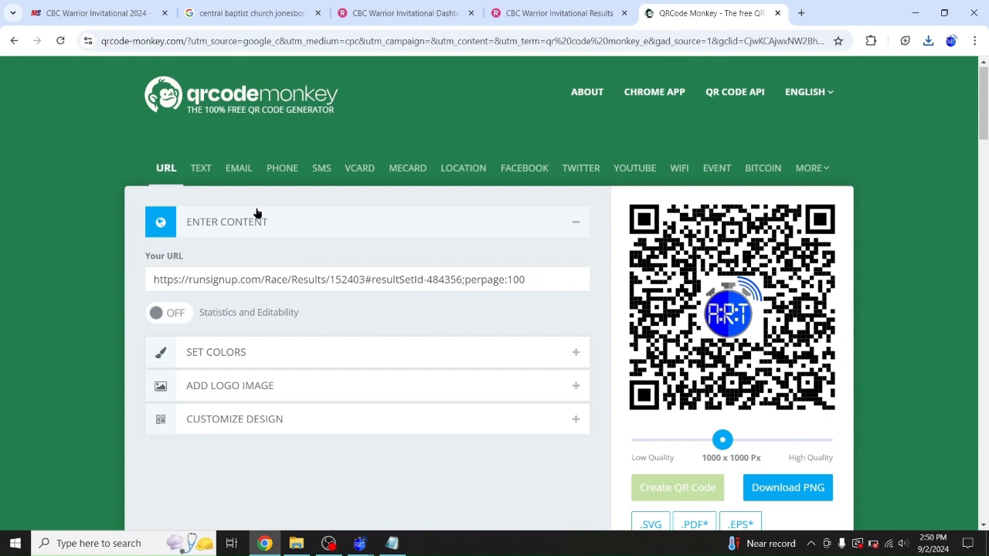
{"action": "key", "text": "ctrl+shift+Tab"}
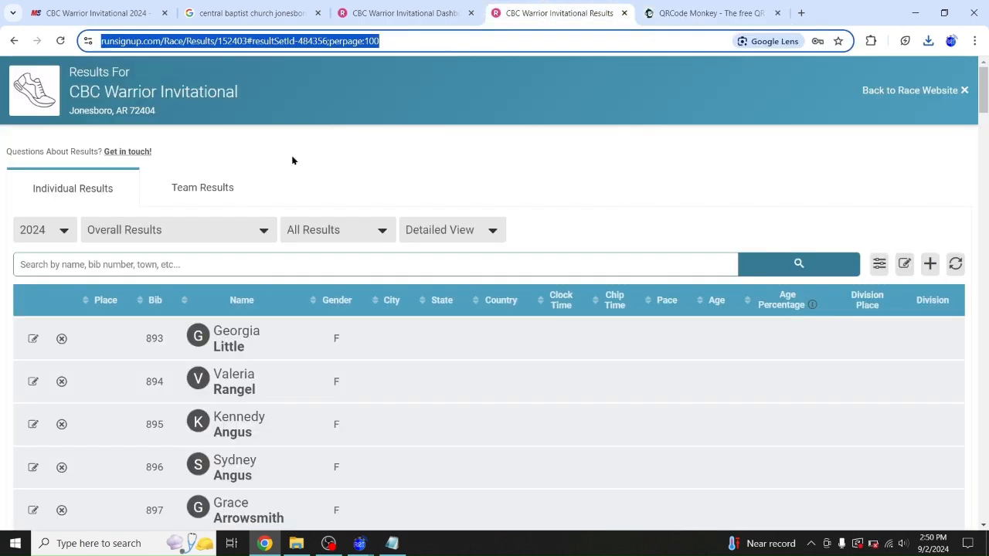
Copy the boys' overall results link ending 484357 into QR Code Monkey's URL field
{"action": "left_click", "coordinate": [214, 224]}
{"action": "left_click", "coordinate": [137, 351]}
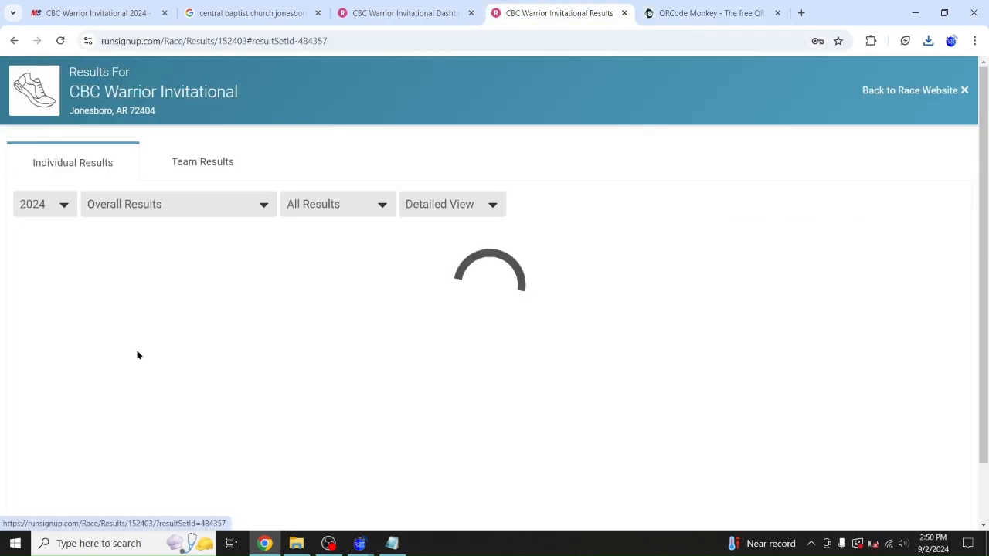
{"action": "left_click", "coordinate": [280, 40]}
{"action": "key", "text": "ctrl+c"}
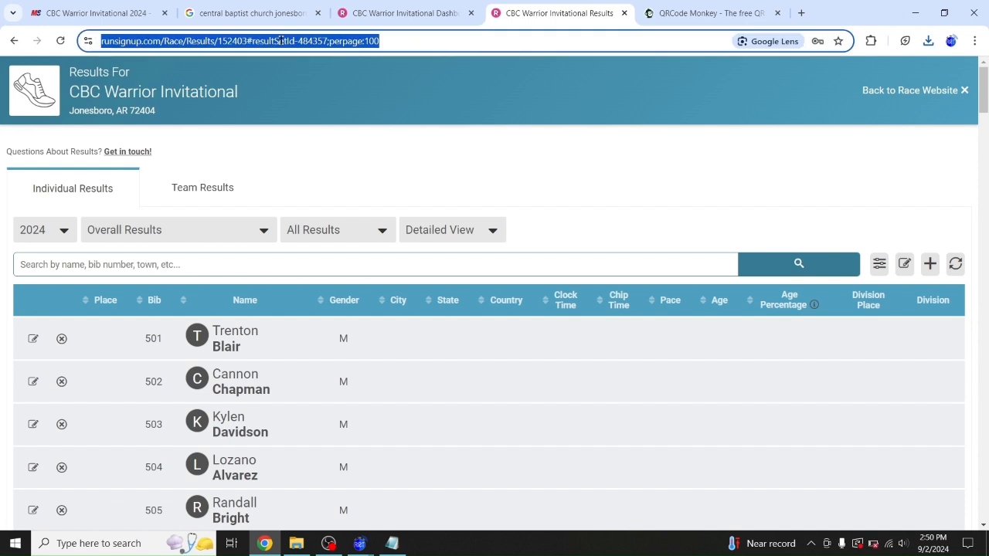
{"action": "left_click", "coordinate": [703, 14]}
{"action": "left_click", "coordinate": [313, 279]}
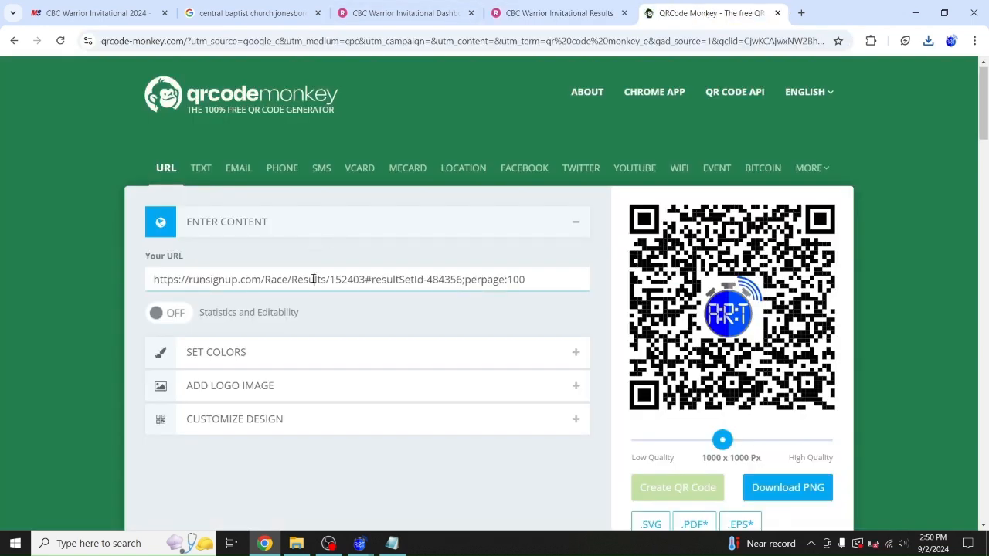
{"action": "key", "text": "ctrl+a"}
{"action": "key", "text": "ctrl+v"}
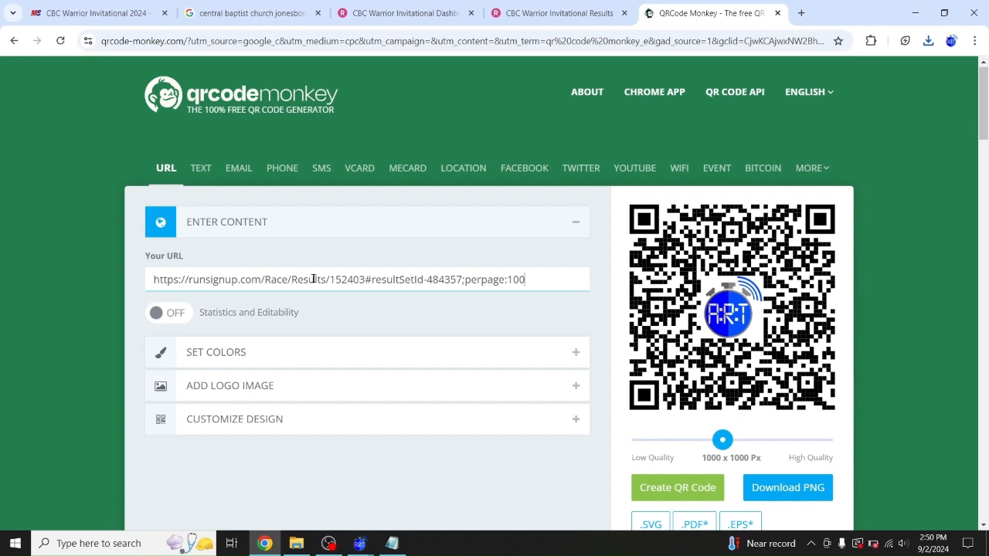
Generate the 484357 QR code, download it as a PNG and dismiss the ad
{"action": "left_click", "coordinate": [673, 491]}
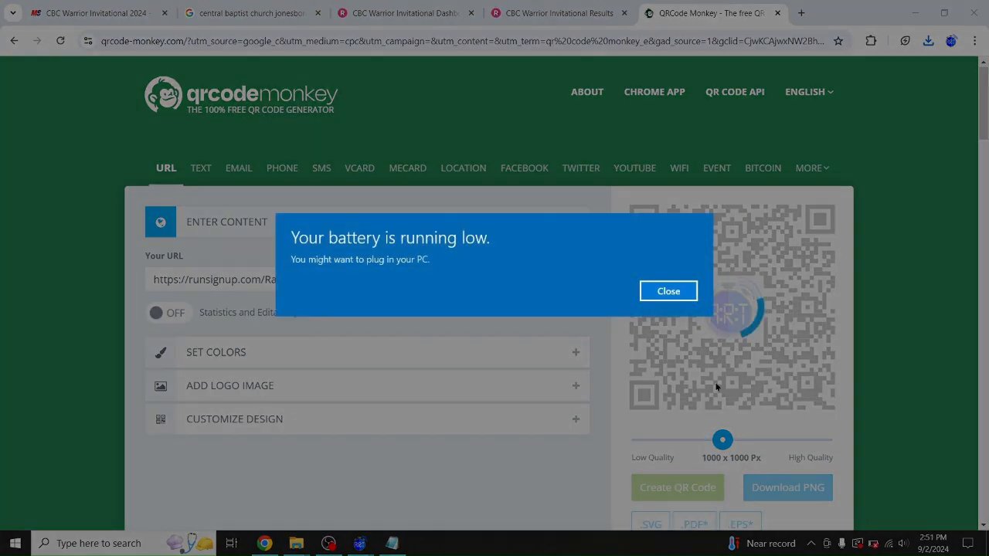
{"action": "left_click", "coordinate": [662, 290]}
{"action": "left_click", "coordinate": [763, 484]}
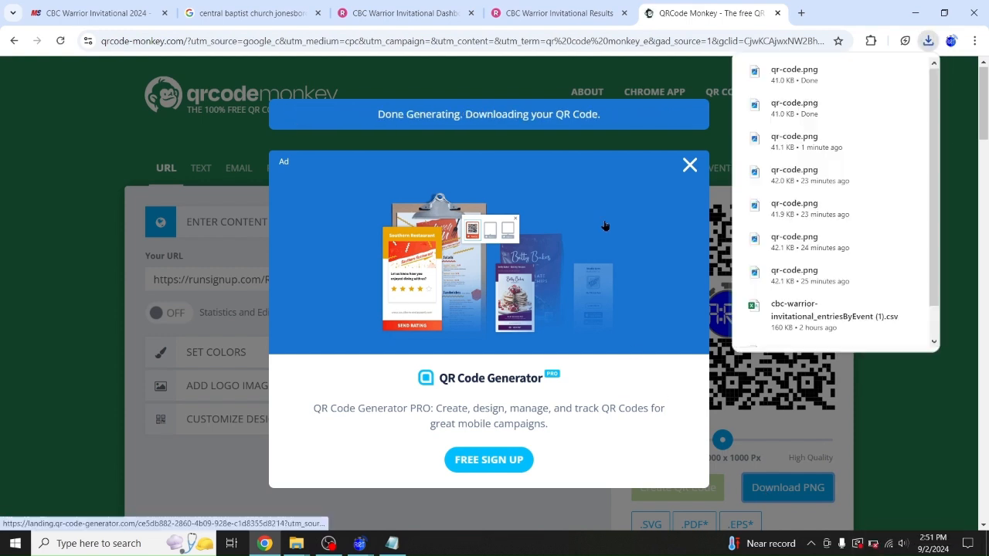
{"action": "left_click", "coordinate": [689, 165]}
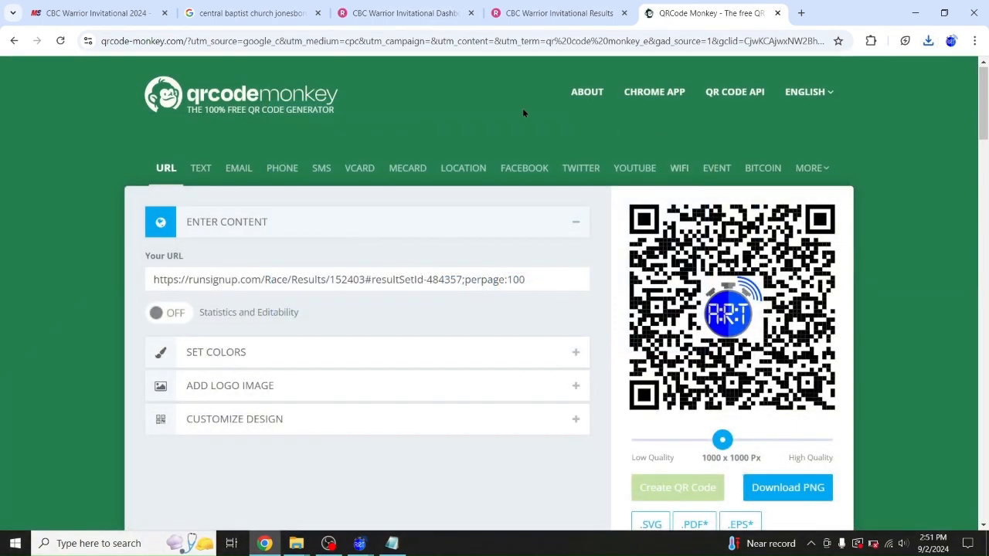
Show the next results set, 484358, on the race results page
{"action": "left_click", "coordinate": [541, 13]}
{"action": "left_click", "coordinate": [189, 232]}
{"action": "left_click", "coordinate": [117, 382]}
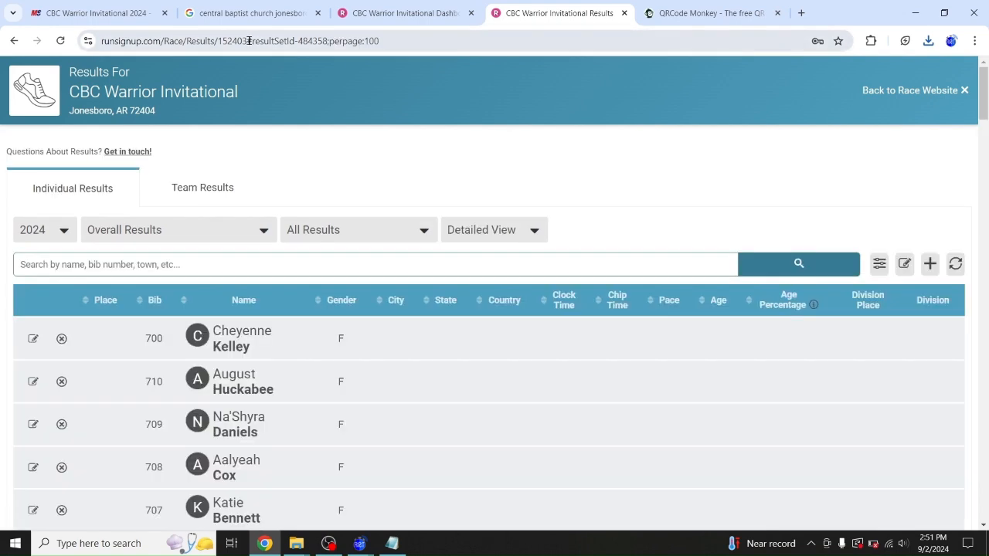
Paste the results link ending 484358 into QR Code Monkey and create its QR code
{"action": "left_click", "coordinate": [257, 40]}
{"action": "key", "text": "ctrl+c"}
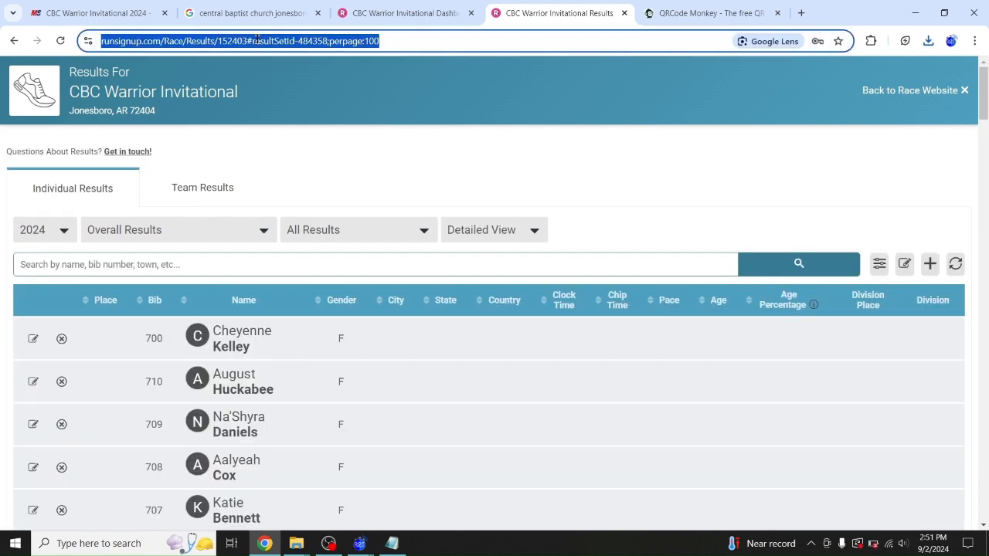
{"action": "left_click", "coordinate": [693, 12]}
{"action": "left_click", "coordinate": [412, 270]}
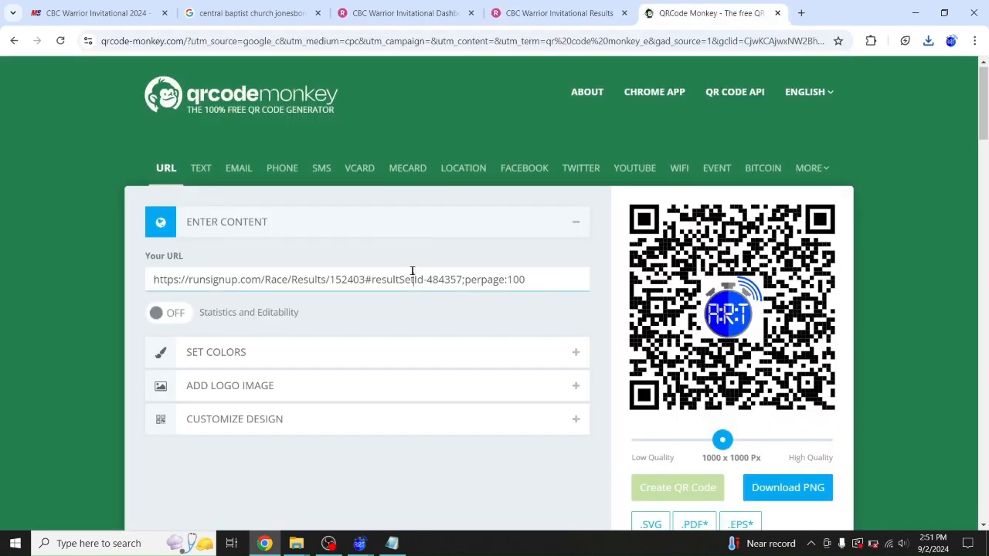
{"action": "key", "text": "shift+End"}
{"action": "key", "text": "ctrl+v"}
{"action": "key", "text": "ctrl+a"}
{"action": "key", "text": "ctrl+v"}
{"action": "left_click", "coordinate": [663, 486]}
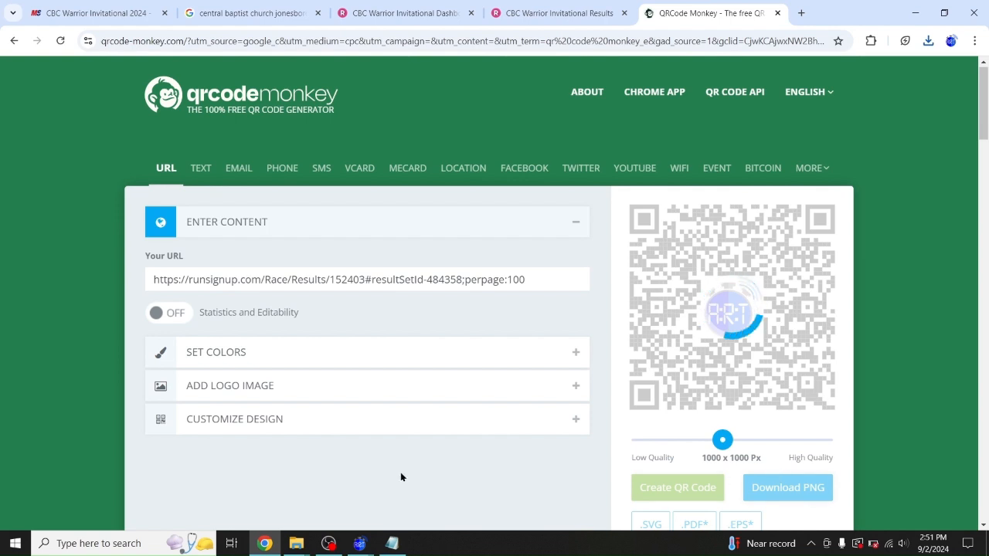
Rename the earlier qr-code download to Varsity Boys in Downloads
{"action": "mouse_move", "coordinate": [307, 550]}
{"action": "left_click", "coordinate": [218, 492]}
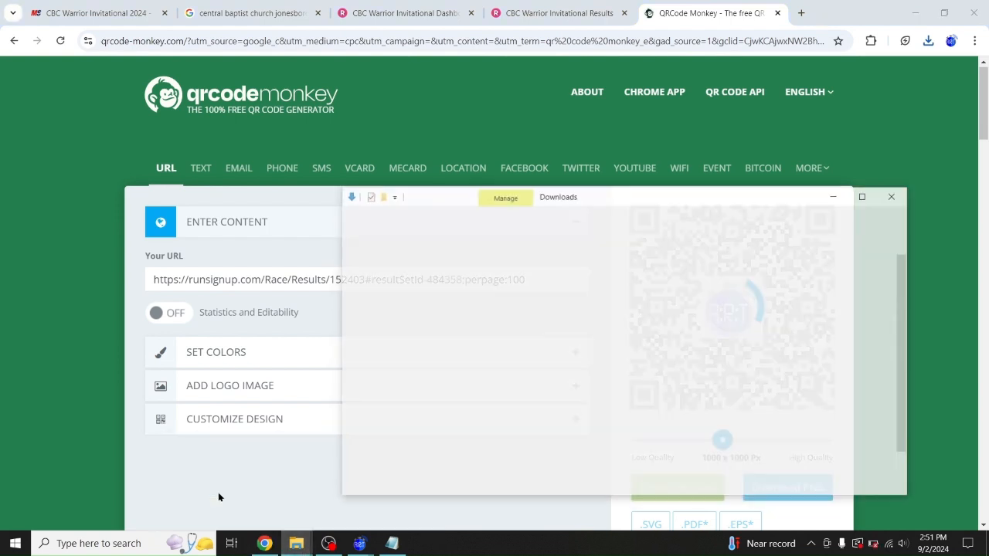
{"action": "left_click", "coordinate": [492, 359]}
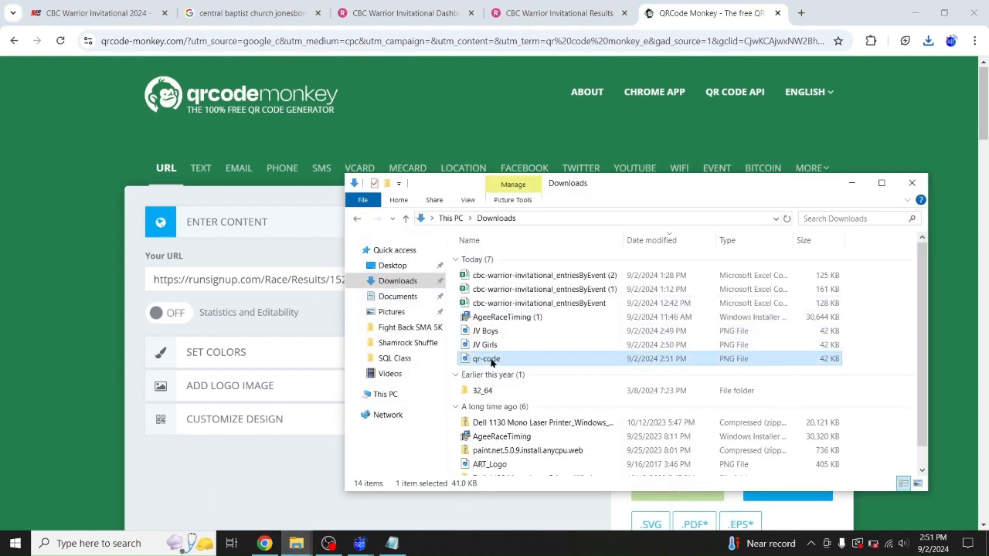
{"action": "left_click", "coordinate": [494, 360]}
{"action": "type", "text": "Varsity Boys"}
{"action": "key", "text": "Return"}
{"action": "left_click", "coordinate": [854, 186]}
Download the 484358 QR code as a PNG
{"action": "left_click", "coordinate": [764, 487]}
{"action": "mouse_move", "coordinate": [296, 543]}
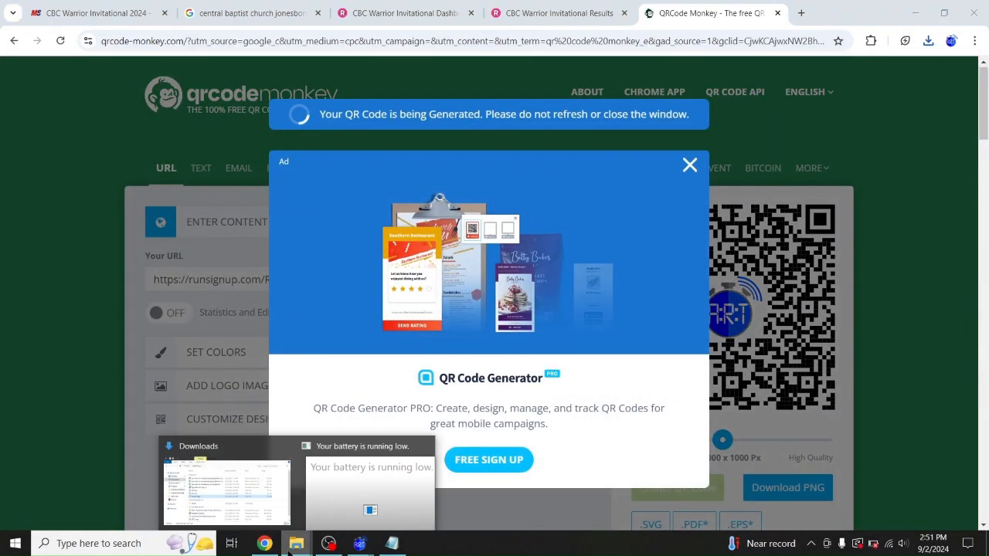
{"action": "left_click", "coordinate": [277, 479]}
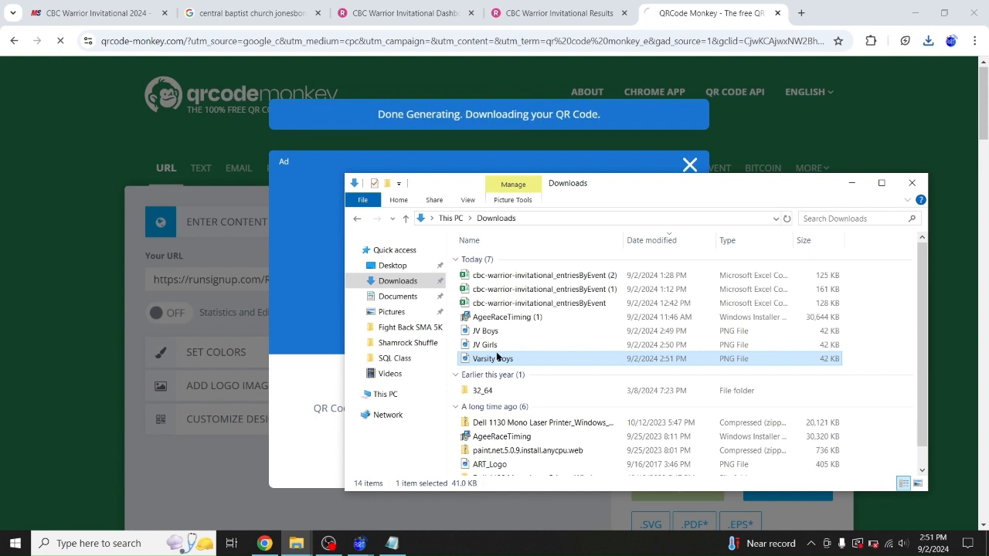
Rename the newest qr-code file to Varsity Girls
{"action": "left_click", "coordinate": [495, 372]}
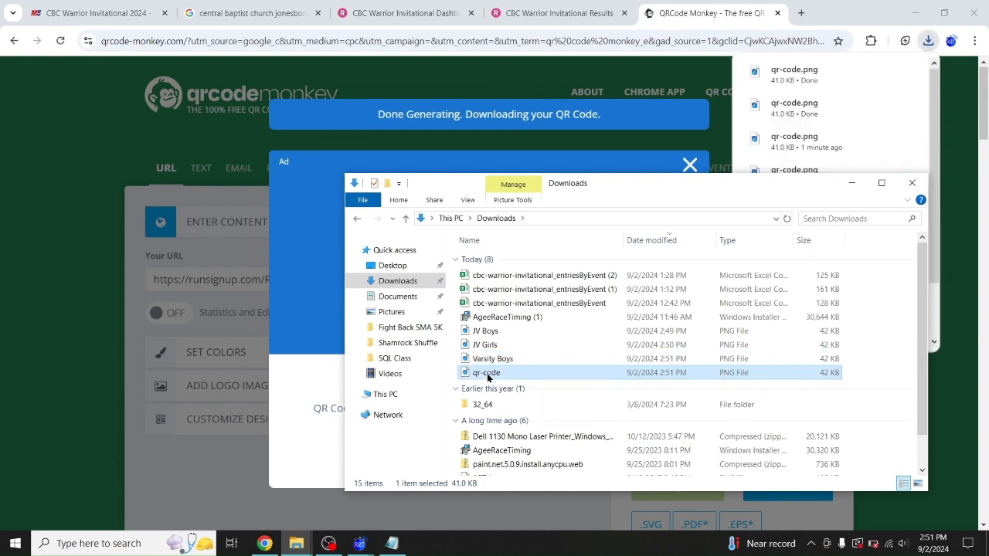
{"action": "left_click", "coordinate": [502, 373]}
{"action": "type", "text": "Varsity"}
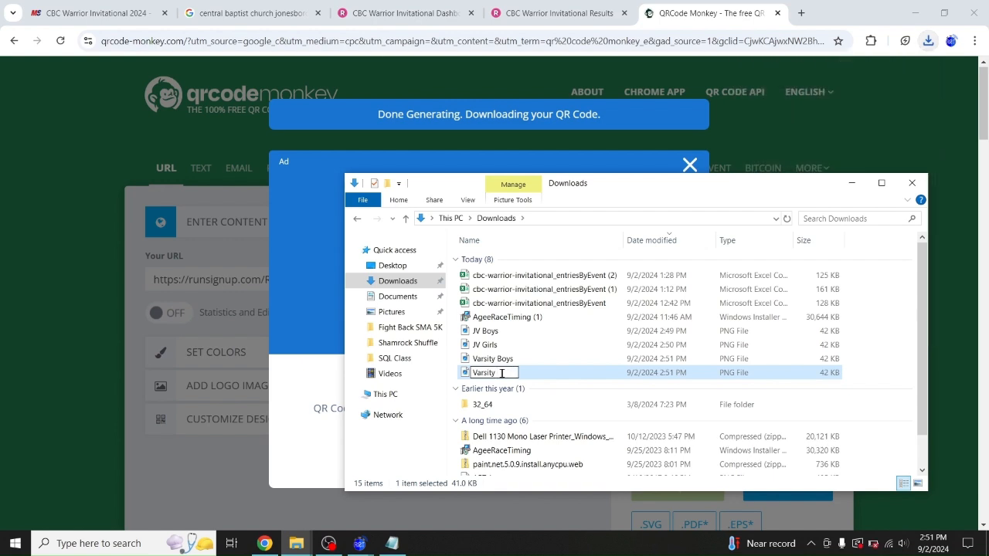
{"action": "type", "text": " Girls"}
{"action": "key", "text": "Return"}
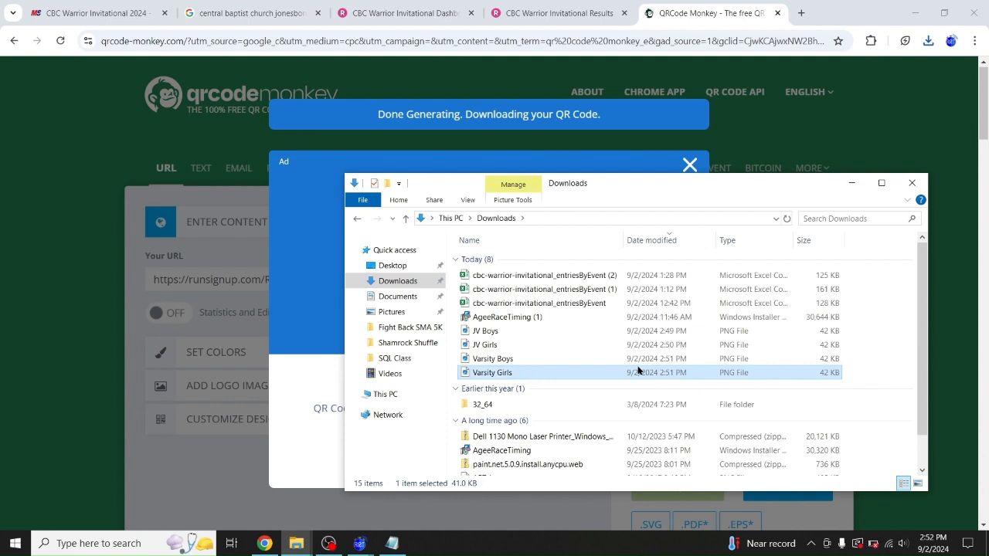
Copy all four QR images into Desktop > 2024 CBC Warrior XC Meet and close the ad
{"action": "left_click", "coordinate": [477, 331], "text": "shift"}
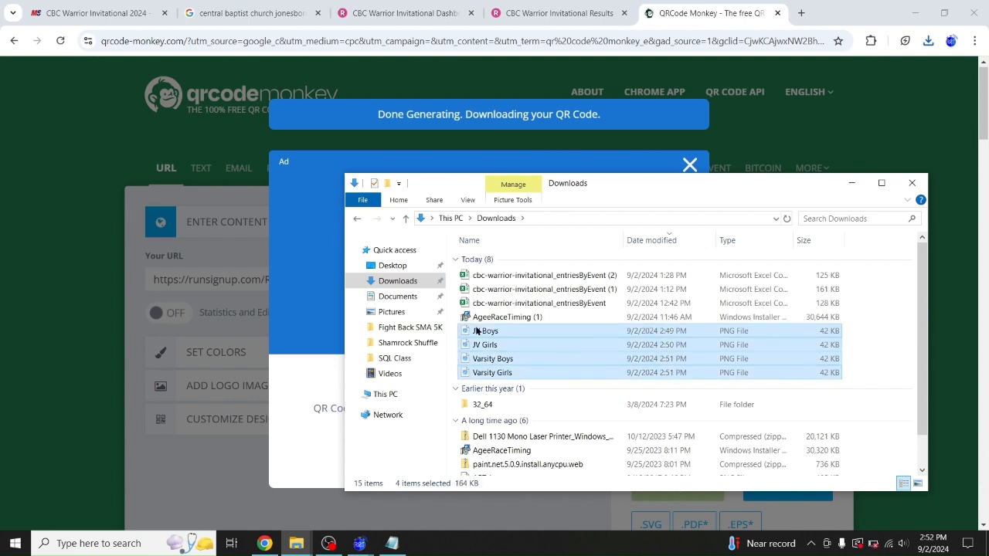
{"action": "left_click", "coordinate": [390, 265]}
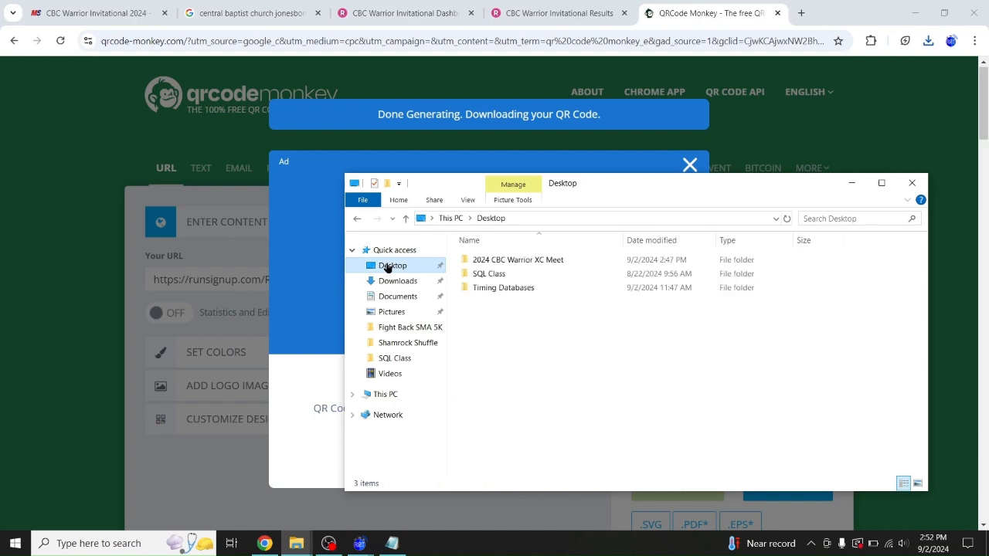
{"action": "double_click", "coordinate": [475, 259]}
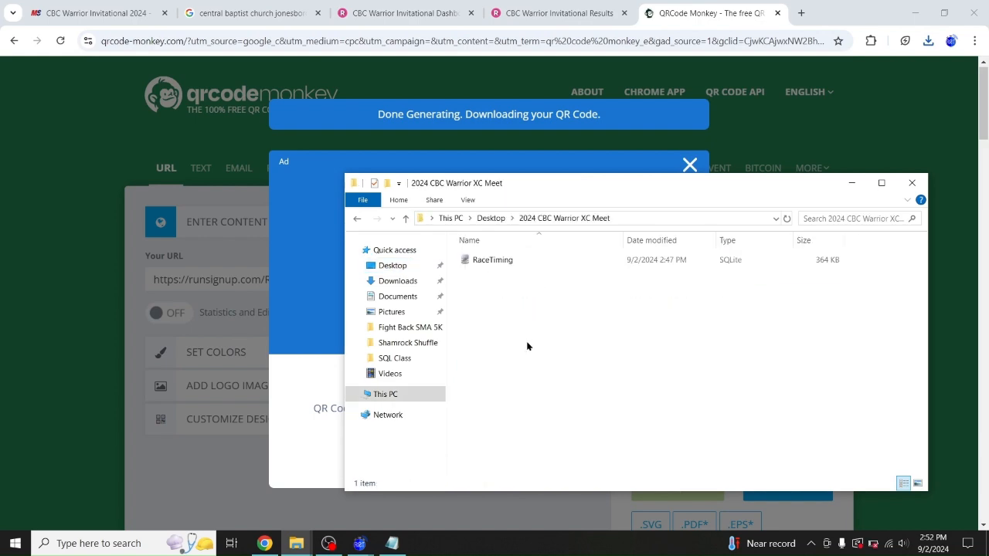
{"action": "key", "text": "ctrl+v"}
{"action": "left_click", "coordinate": [851, 183]}
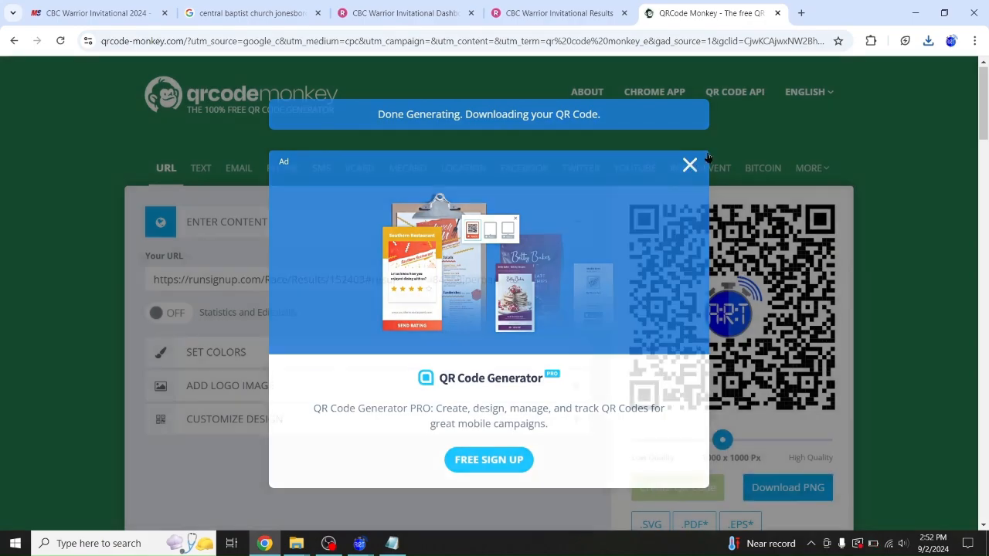
{"action": "left_click", "coordinate": [690, 165]}
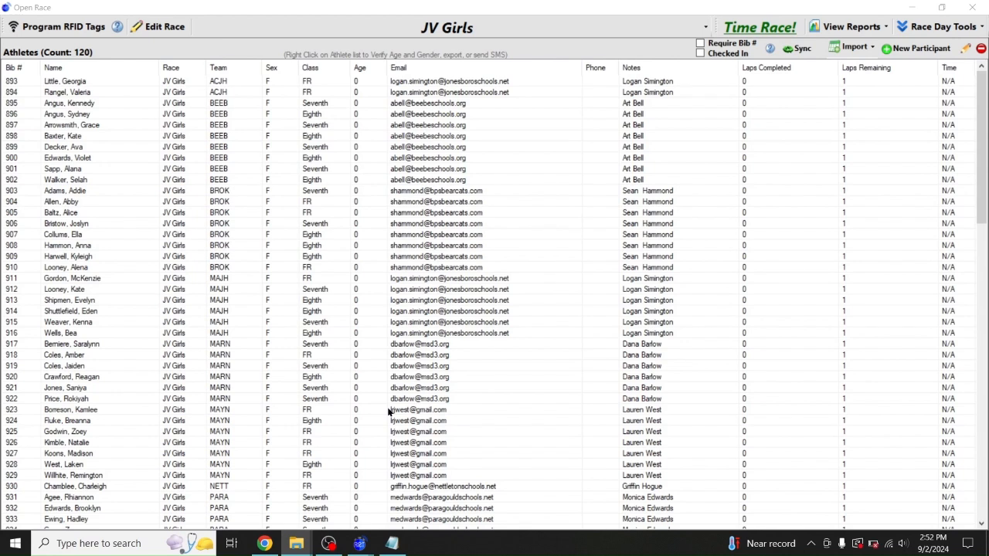
Minimize the JV Girls race window, open and close WordPad, then bring up the Start menu
{"action": "left_click", "coordinate": [593, 227]}
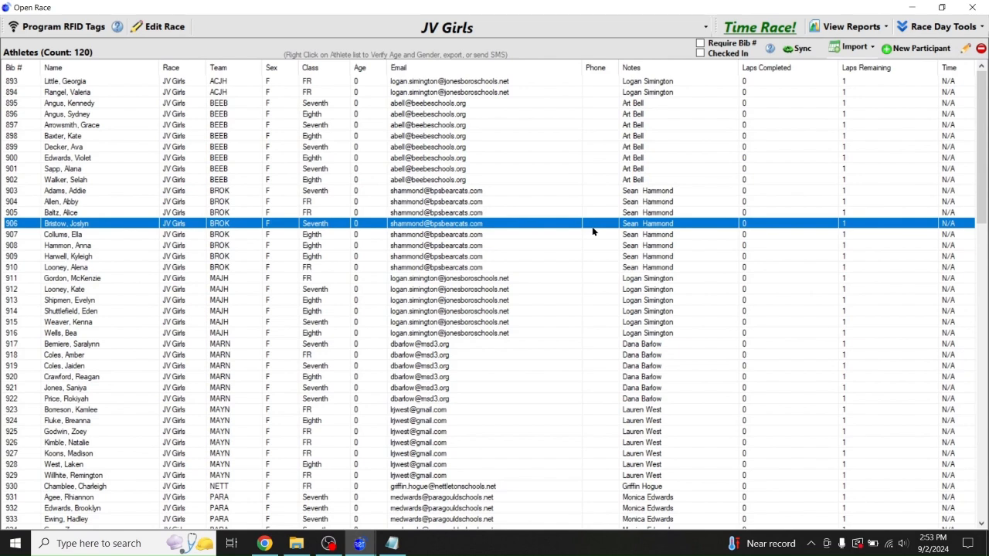
{"action": "left_click", "coordinate": [910, 7]}
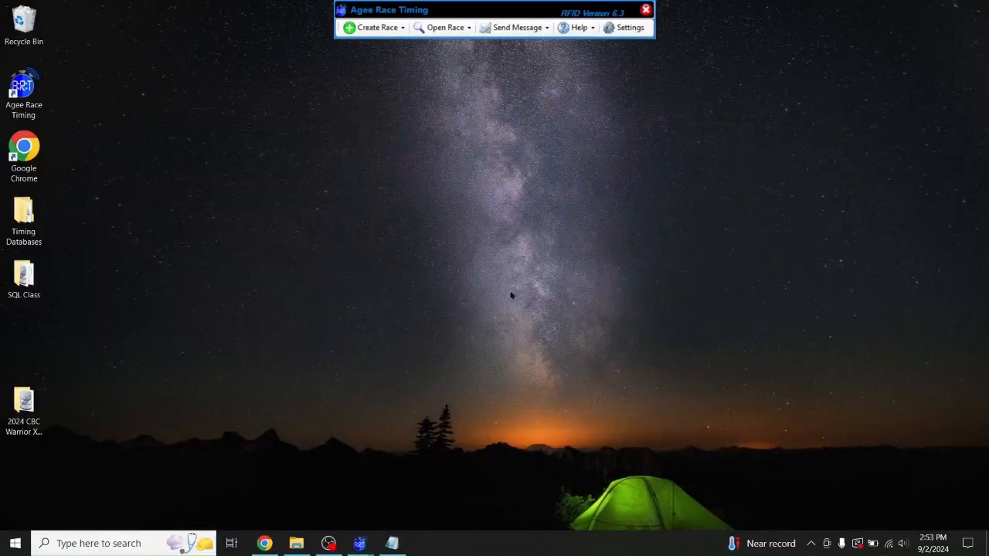
{"action": "left_click", "coordinate": [99, 541]}
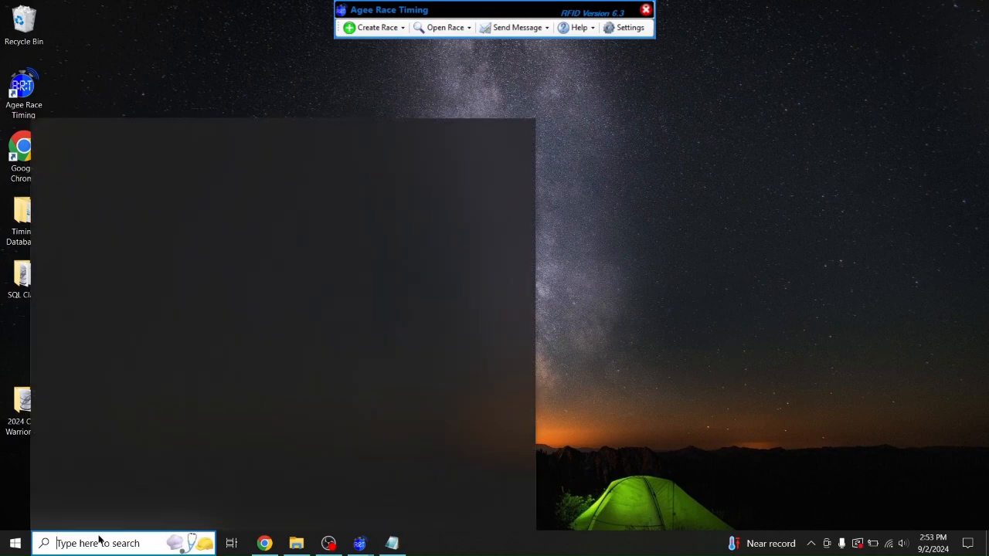
{"action": "type", "text": "word"}
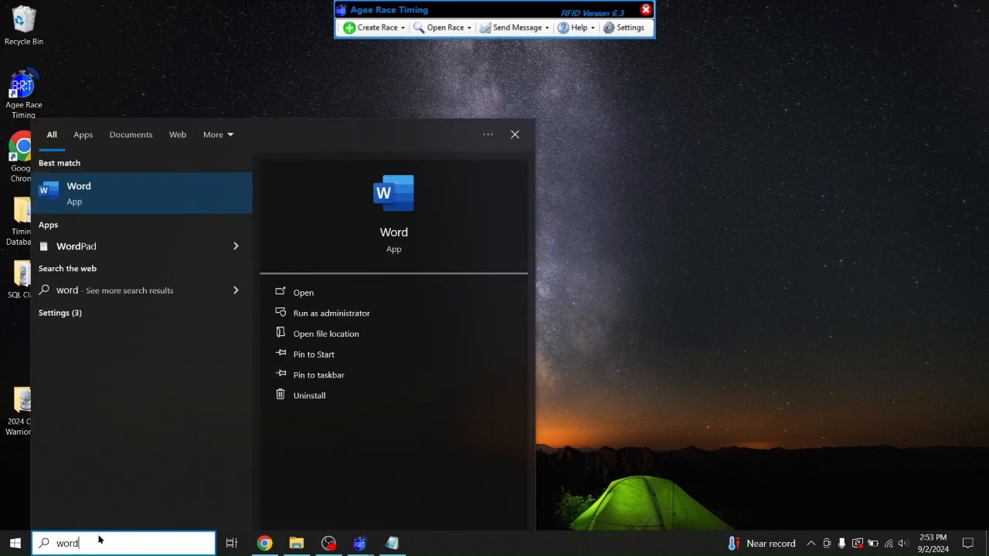
{"action": "type", "text": "pad"}
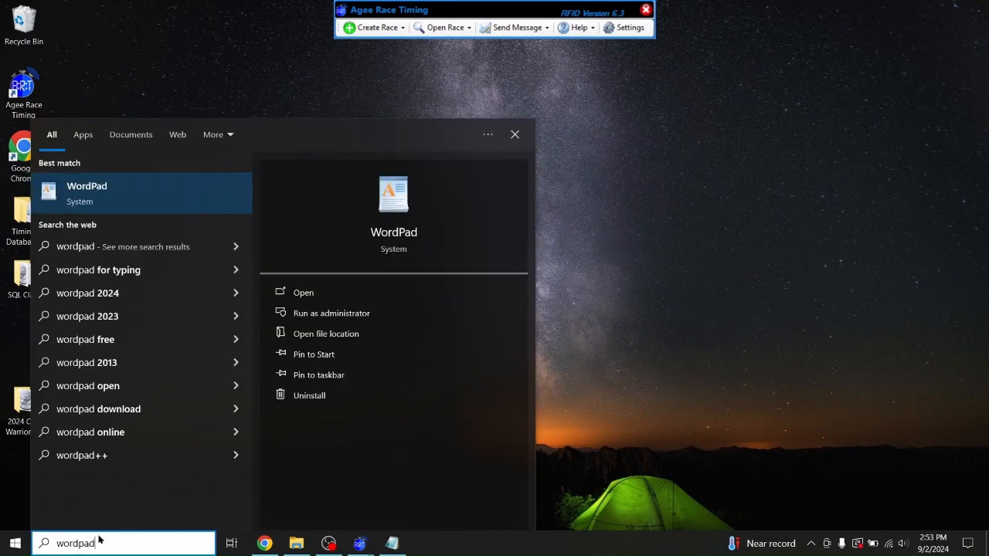
{"action": "left_click", "coordinate": [139, 197]}
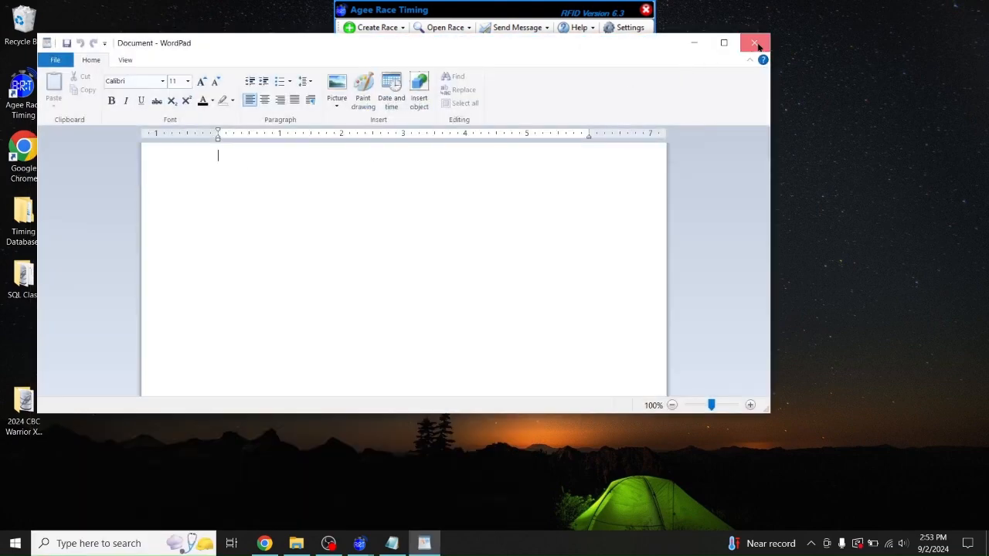
{"action": "left_click", "coordinate": [754, 42]}
{"action": "left_click", "coordinate": [14, 544]}
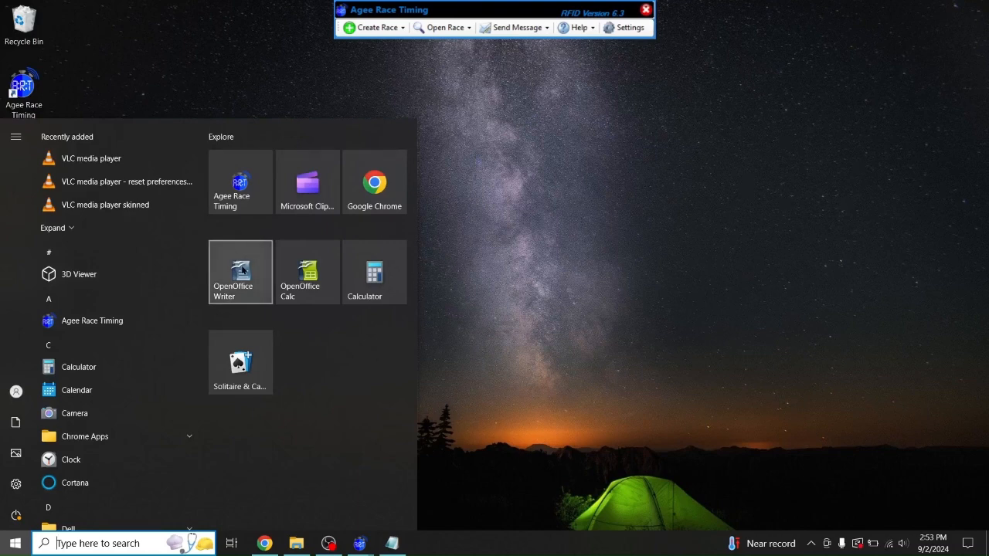
Launch OpenOffice Writer from the Start menu and maximize the Untitled 1 document window
{"action": "left_click", "coordinate": [242, 269]}
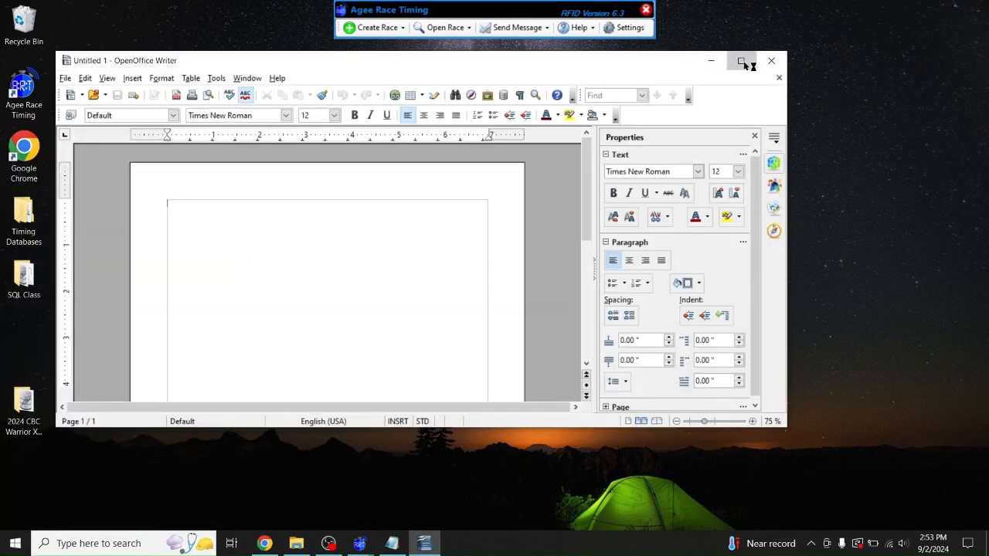
{"action": "left_click", "coordinate": [742, 62]}
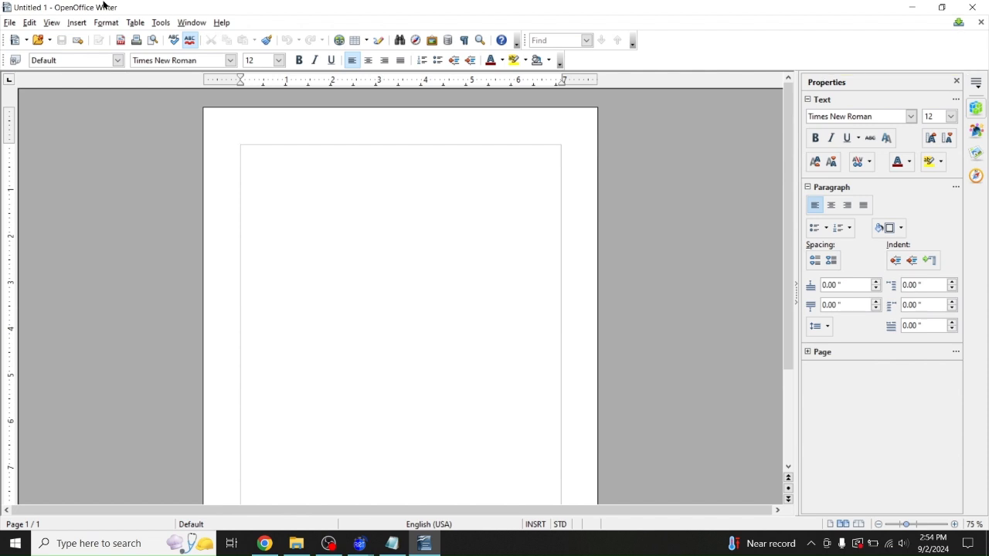
In Format > Page, choose Landscape and set left, right, top and bottom margins to 0.25"
{"action": "left_click", "coordinate": [104, 24]}
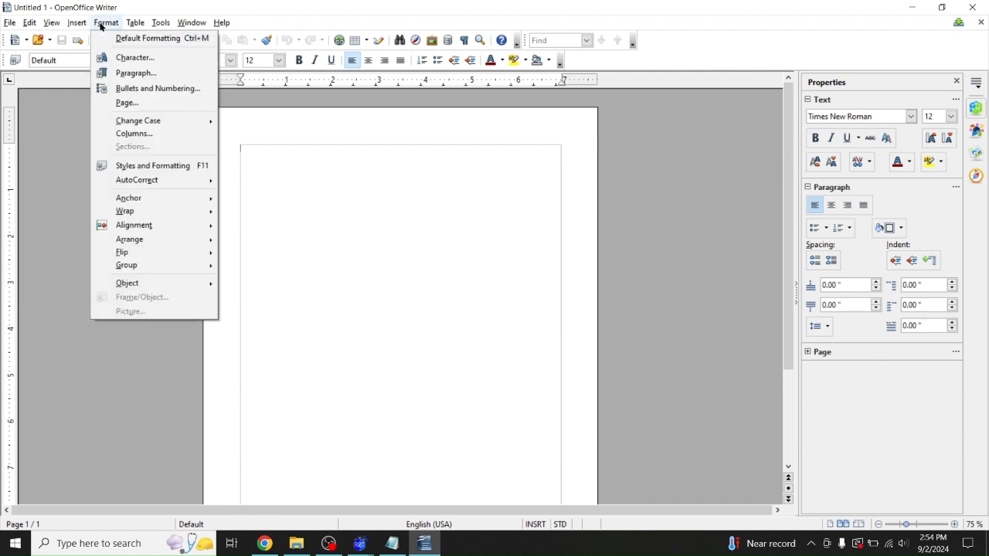
{"action": "left_click", "coordinate": [128, 102]}
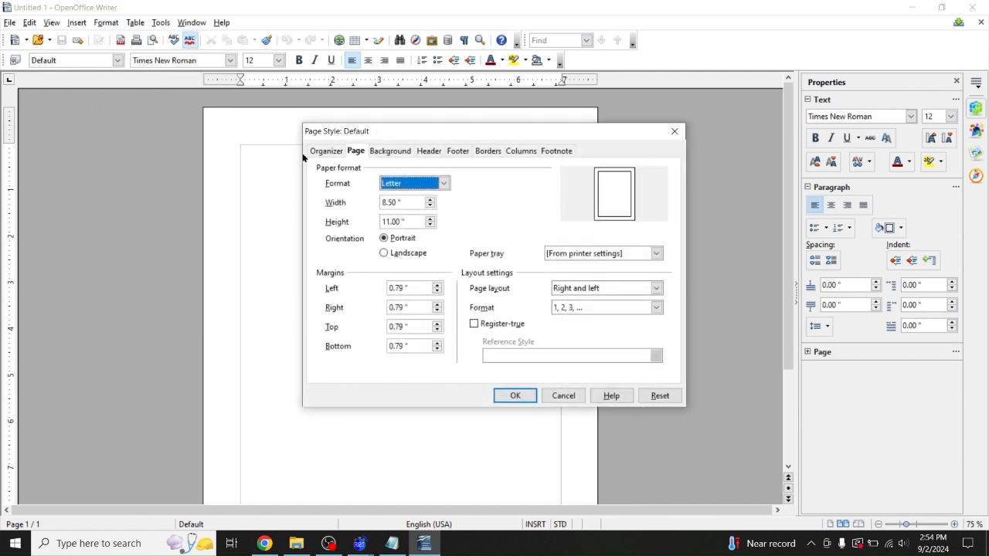
{"action": "left_click", "coordinate": [395, 254]}
{"action": "key", "text": "Tab"}
{"action": "type", "text": "0.25"}
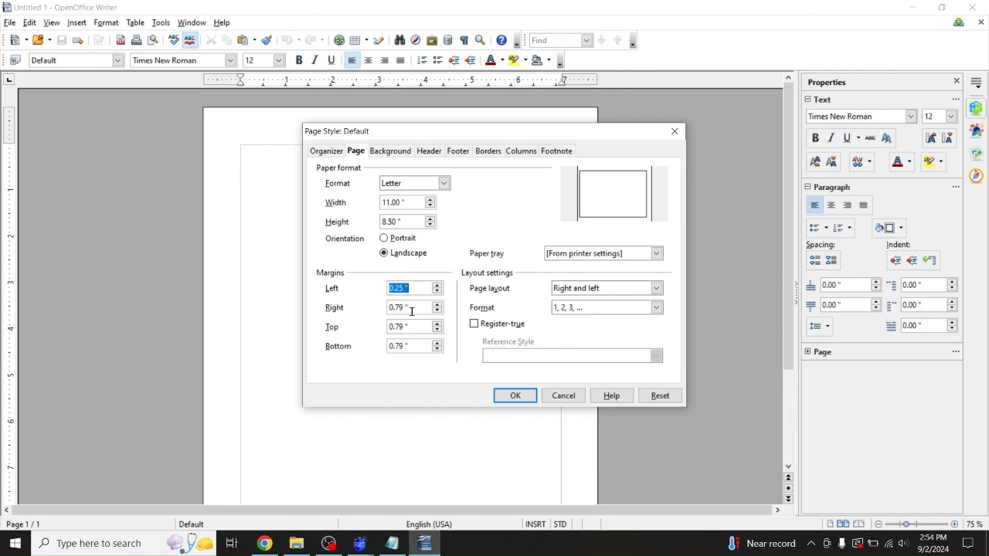
{"action": "key", "text": "Tab"}
{"action": "type", "text": "0.25"}
{"action": "key", "text": "Tab"}
{"action": "type", "text": "0.25"}
{"action": "key", "text": "Tab"}
{"action": "type", "text": "0.25"}
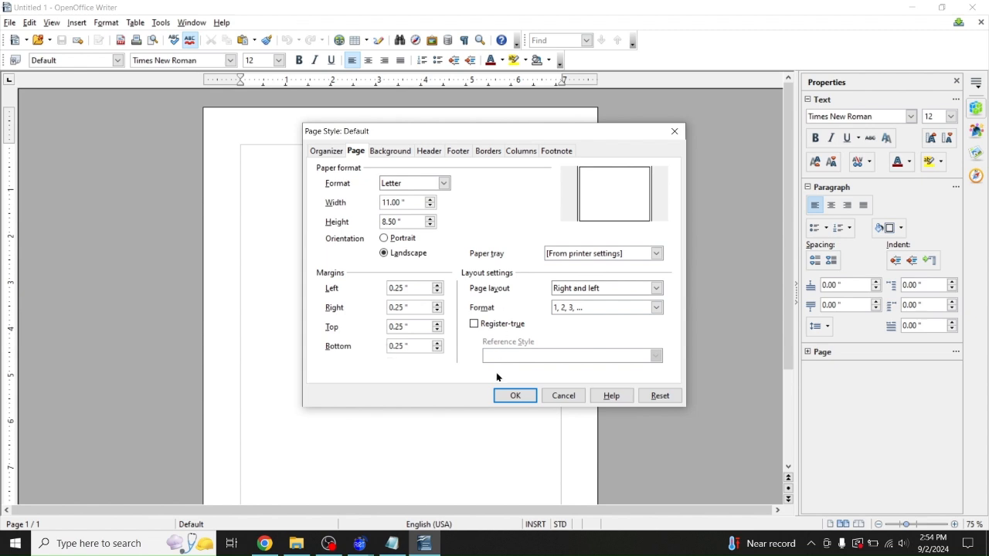
{"action": "left_click", "coordinate": [516, 395]}
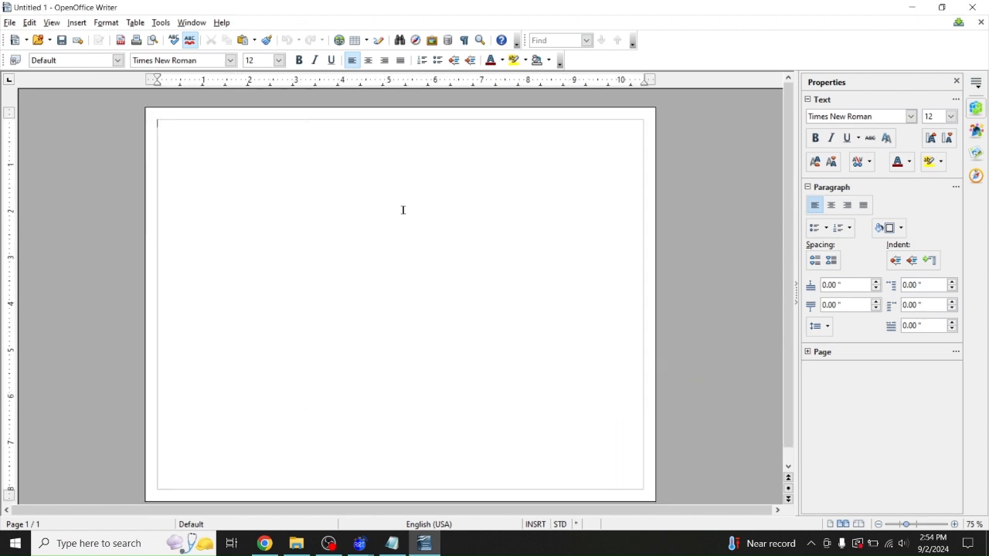
Insert a table with 2 columns and 4 rows via Table > Insert > Table
{"action": "left_click", "coordinate": [136, 27]}
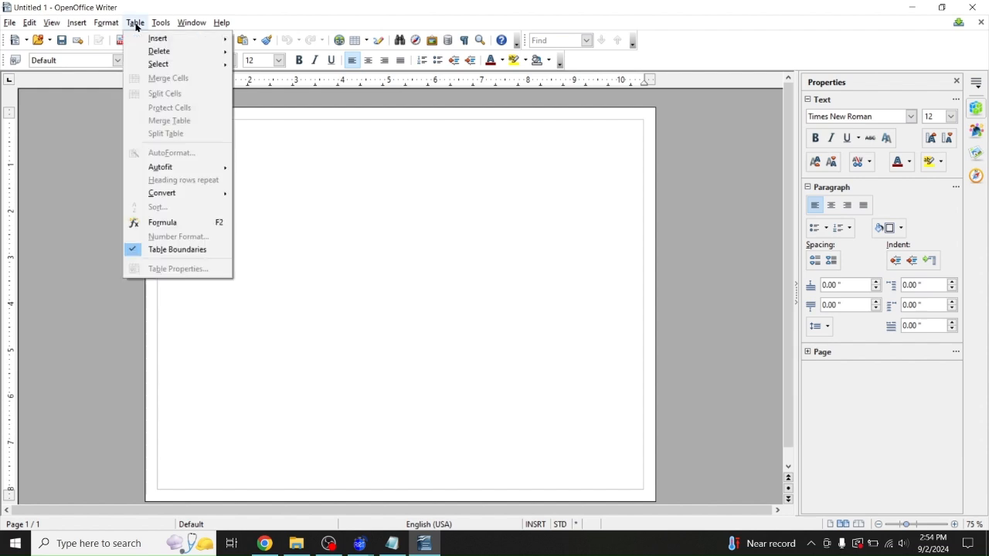
{"action": "mouse_move", "coordinate": [154, 38]}
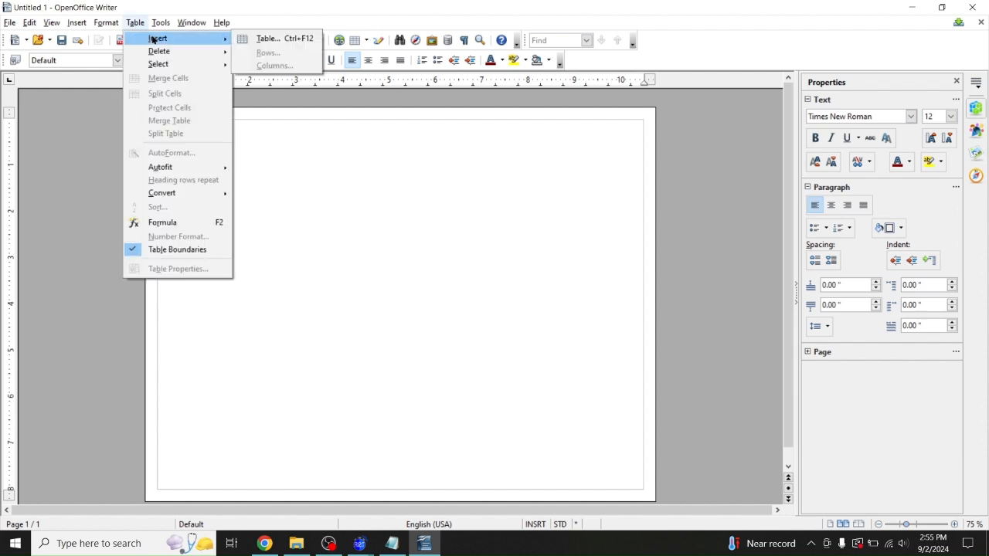
{"action": "left_click", "coordinate": [280, 40]}
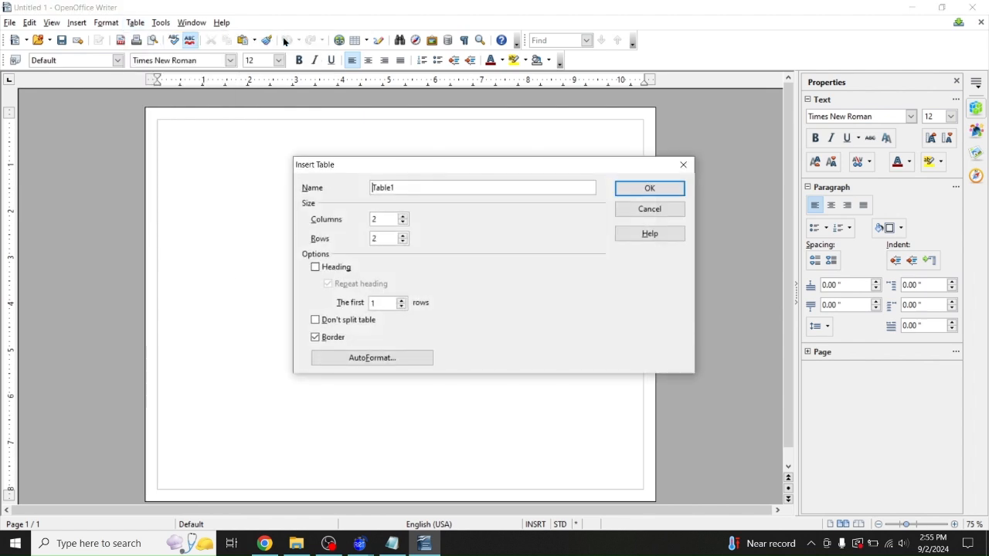
{"action": "left_click", "coordinate": [404, 238]}
{"action": "left_click", "coordinate": [649, 187]}
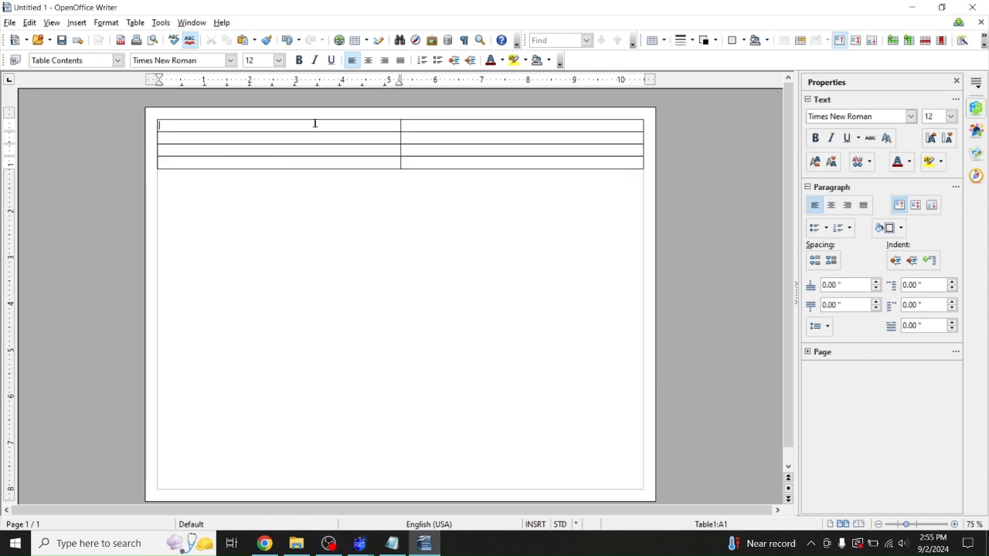
Centre the text in every cell of the new table
{"action": "left_click", "coordinate": [151, 114]}
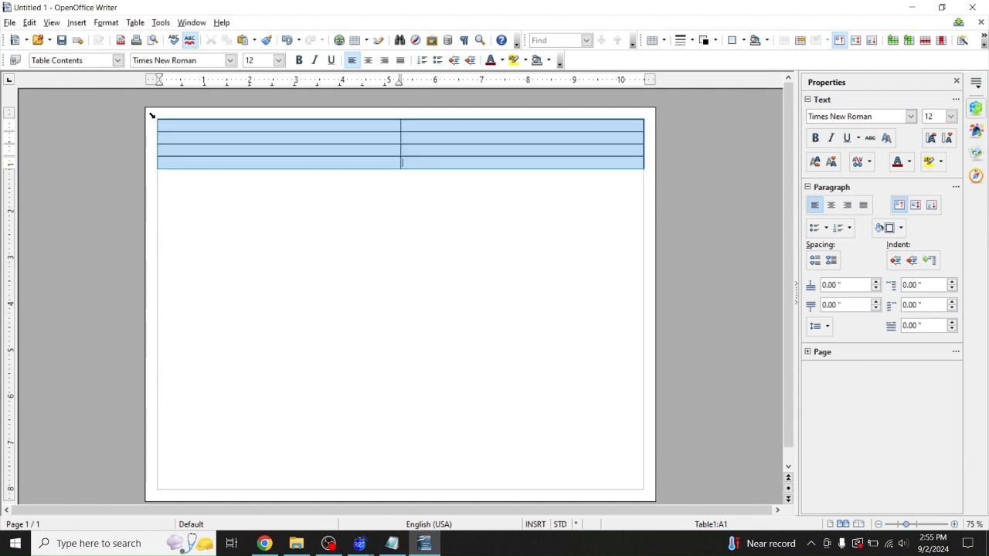
{"action": "left_click", "coordinate": [368, 60]}
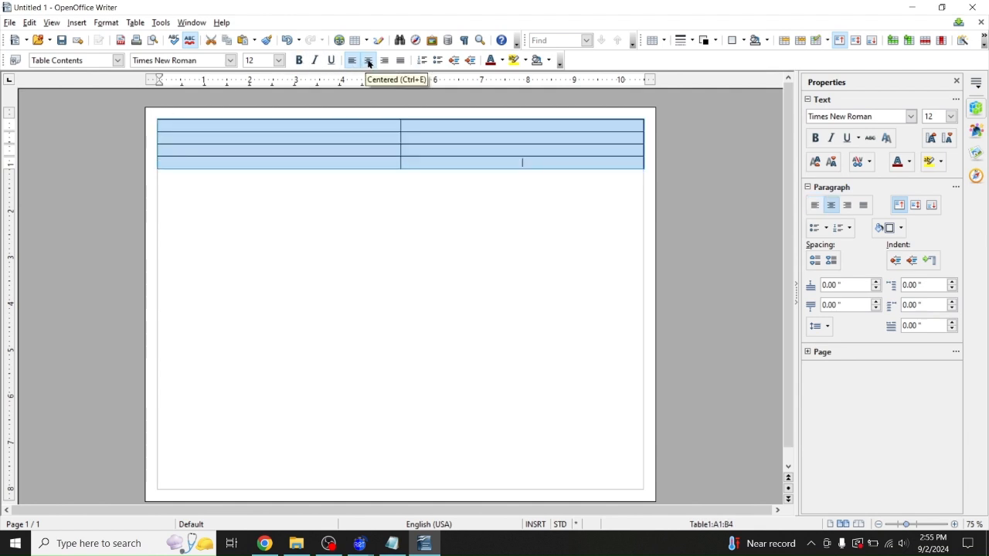
{"action": "left_click", "coordinate": [257, 129]}
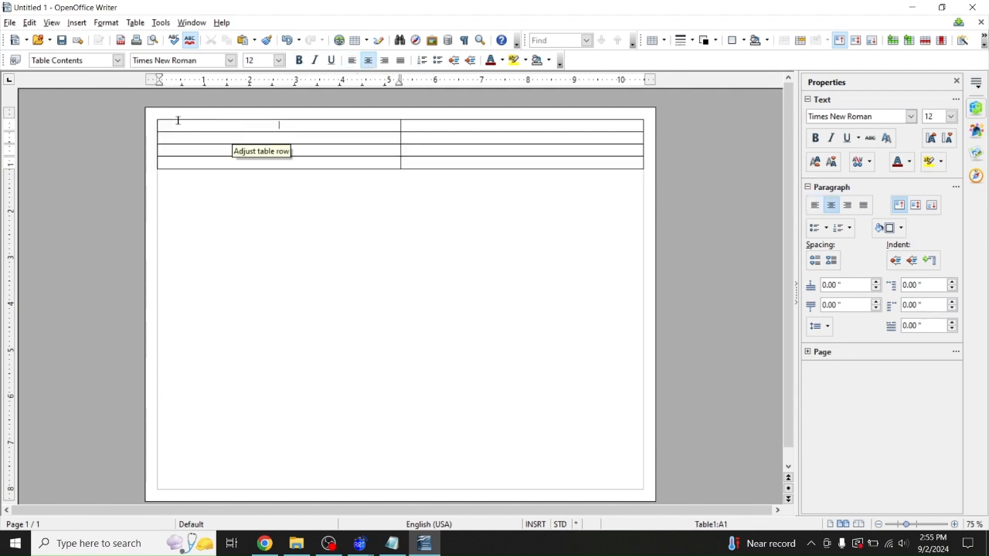
{"action": "left_click", "coordinate": [391, 545]}
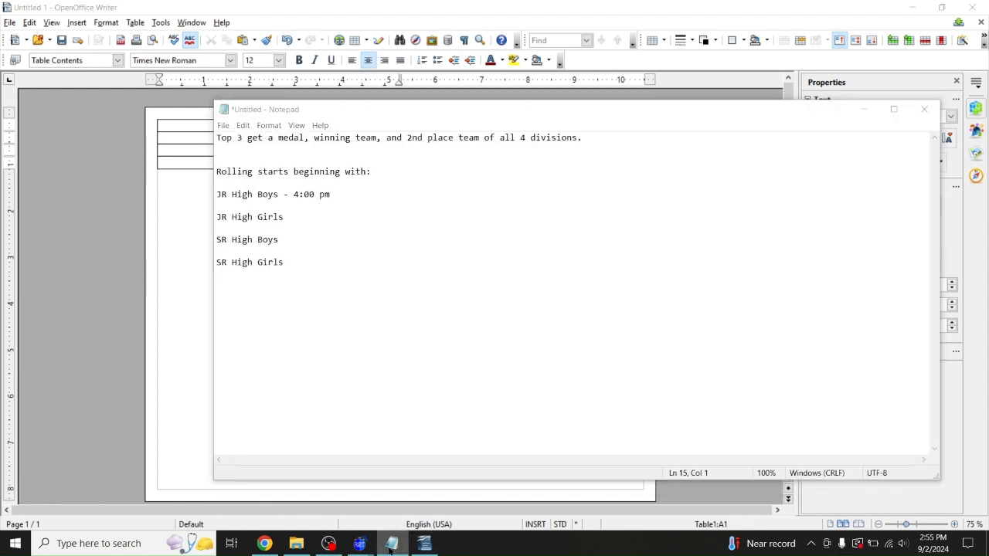
Type JV Boys, Varsity Boys, JV Girls and Varsity Girls Results headings into cells A1, A3, B1, B3
{"action": "left_click", "coordinate": [390, 547]}
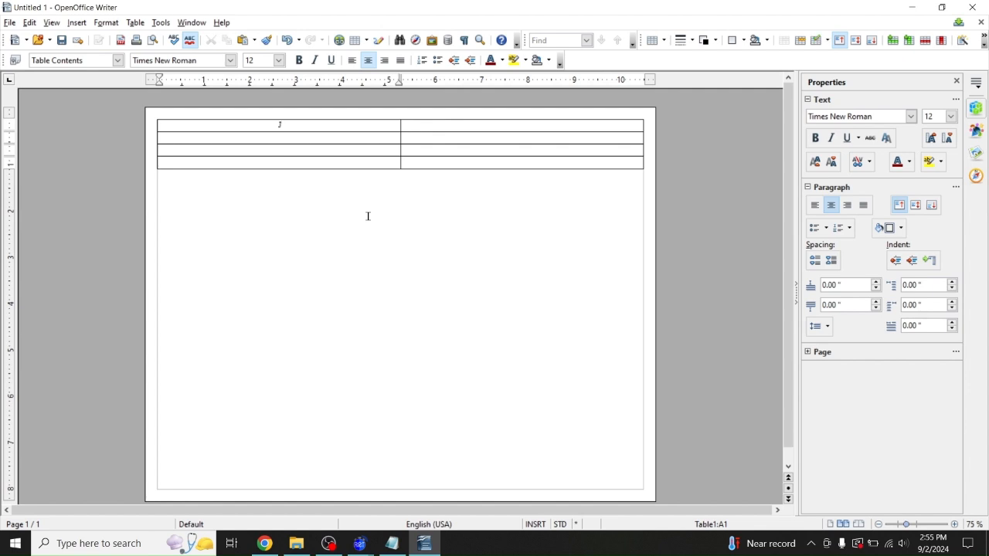
{"action": "type", "text": "V Boys Restults"}
{"action": "left_click", "coordinate": [276, 149]}
{"action": "type", "text": "Varsity Boys"}
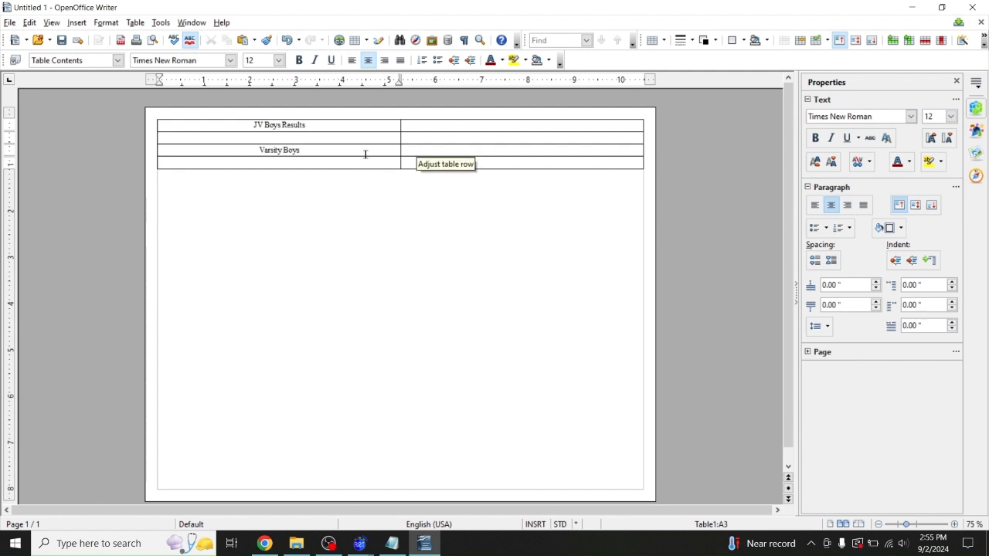
{"action": "type", "text": " Results"}
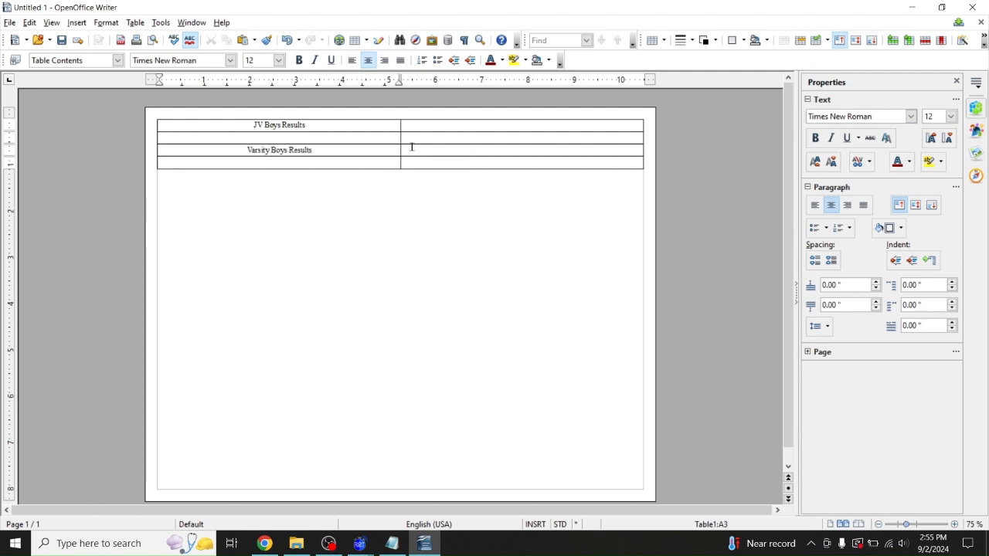
{"action": "left_click", "coordinate": [469, 124]}
{"action": "type", "text": "JV Girls Results"}
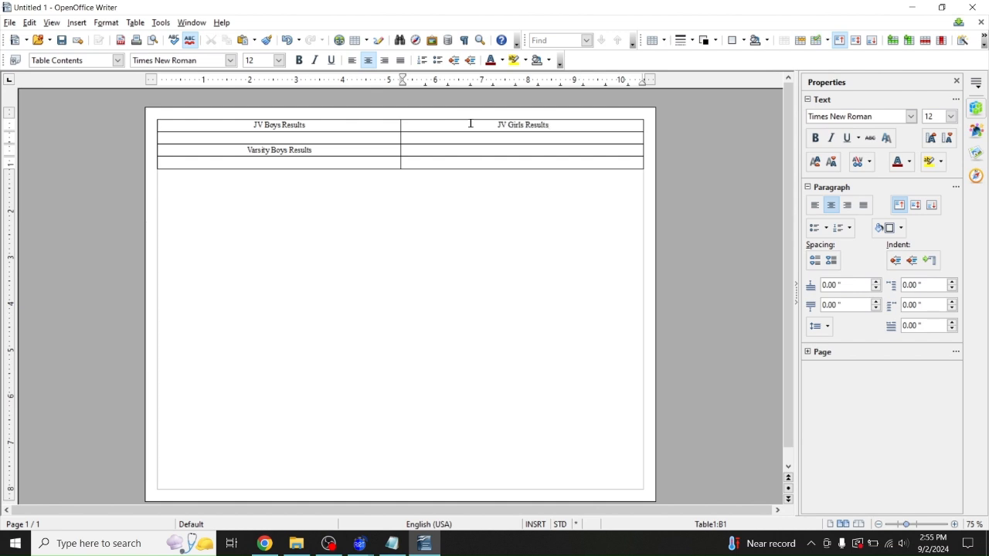
{"action": "left_click", "coordinate": [516, 147]}
{"action": "type", "text": "Varsity Girls Results"}
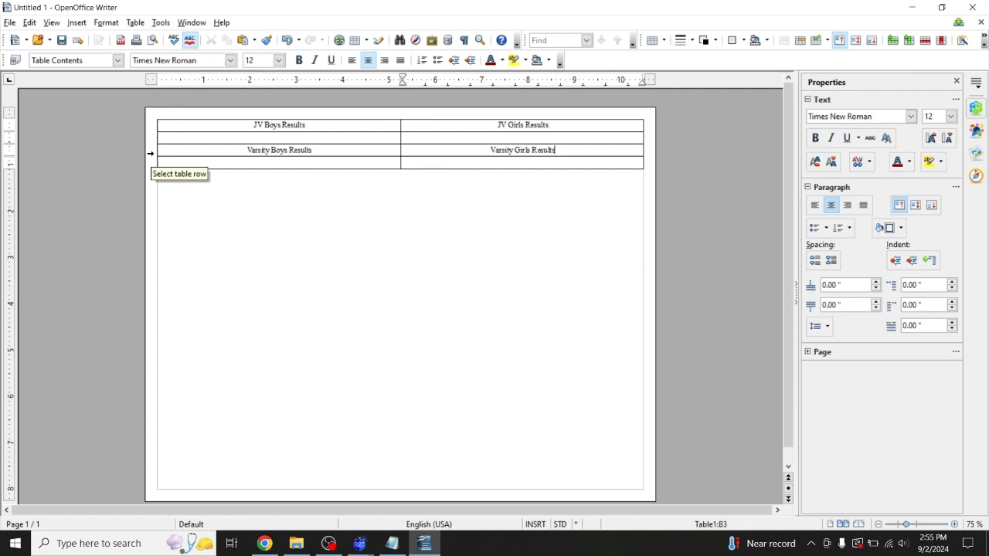
{"action": "left_click", "coordinate": [150, 153]}
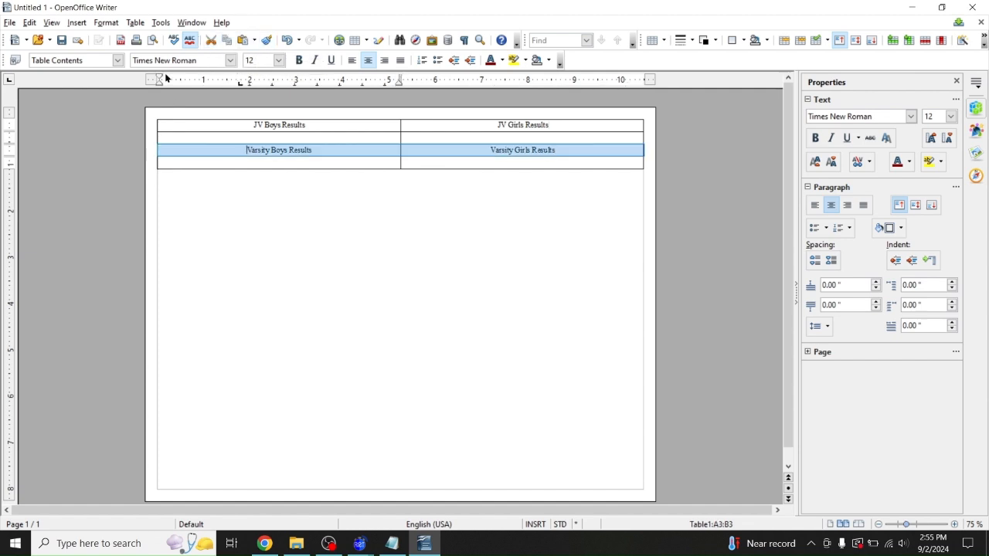
Make the Varsity headings 24 pt, bold and underlined
{"action": "left_click", "coordinate": [254, 60]}
{"action": "type", "text": "24"}
{"action": "left_click", "coordinate": [251, 59]}
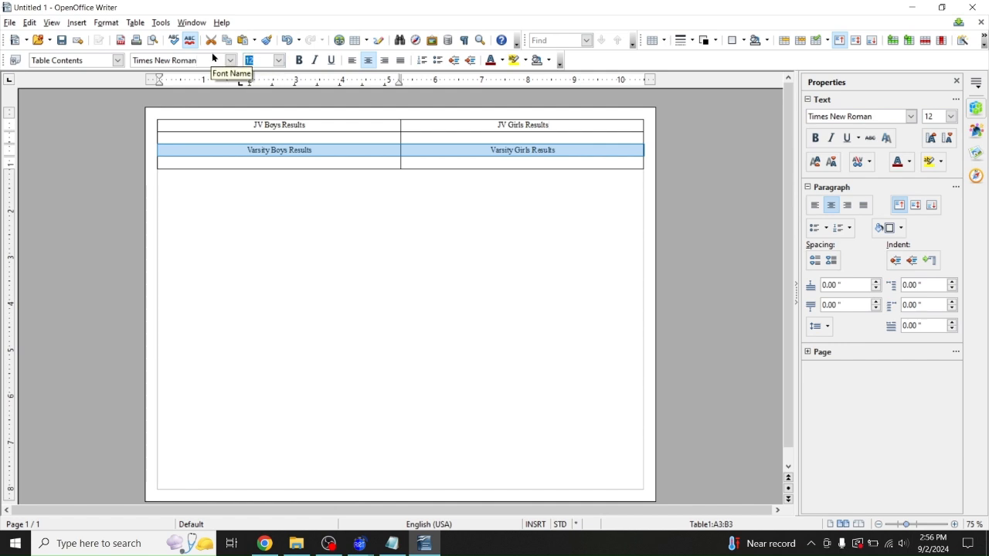
{"action": "type", "text": "24"}
{"action": "key", "text": "Return"}
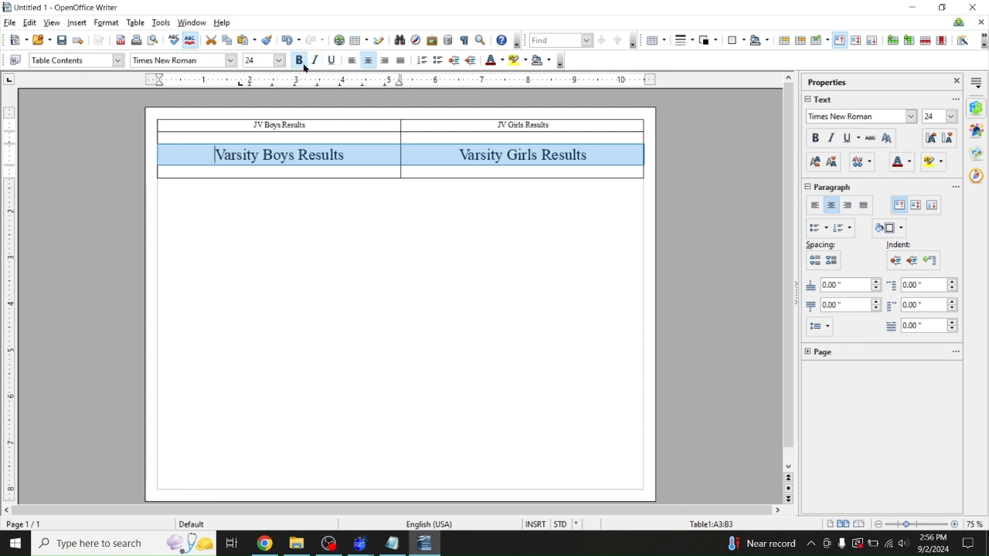
{"action": "left_click", "coordinate": [300, 60]}
{"action": "left_click", "coordinate": [331, 60]}
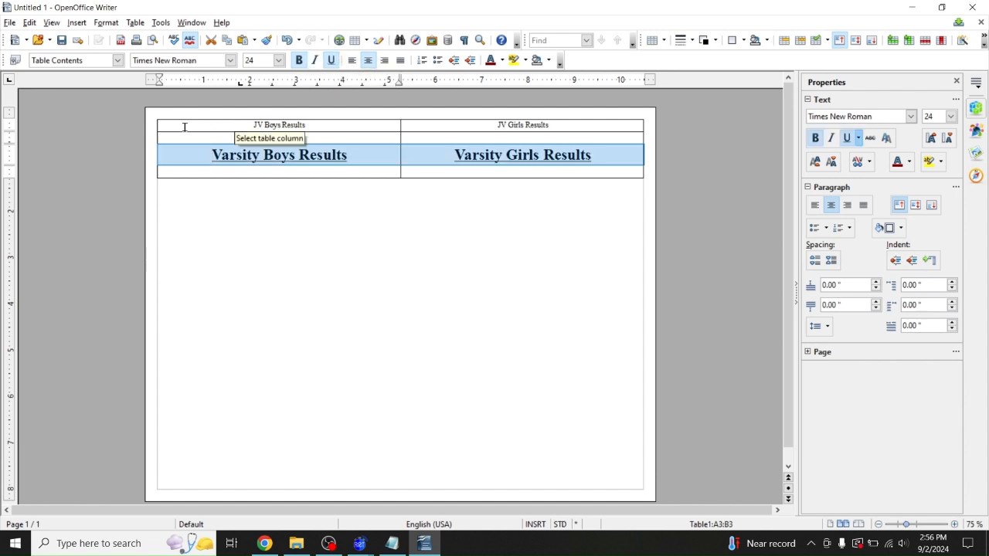
Make the JV headings row 24 pt, bold and underlined
{"action": "left_click", "coordinate": [157, 125]}
{"action": "left_click", "coordinate": [252, 60]}
{"action": "type", "text": "24"}
{"action": "key", "text": "Return"}
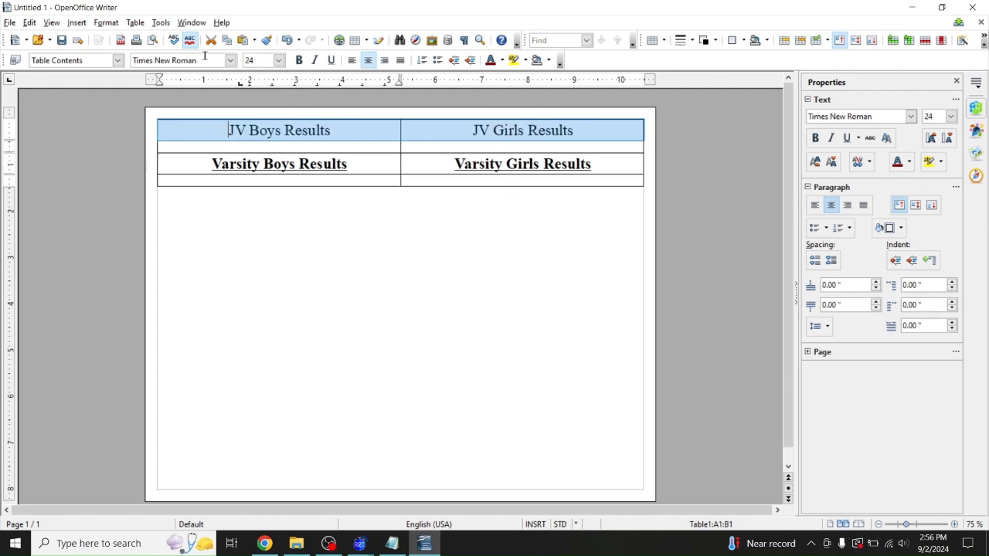
{"action": "left_click", "coordinate": [299, 60]}
{"action": "left_click", "coordinate": [330, 60]}
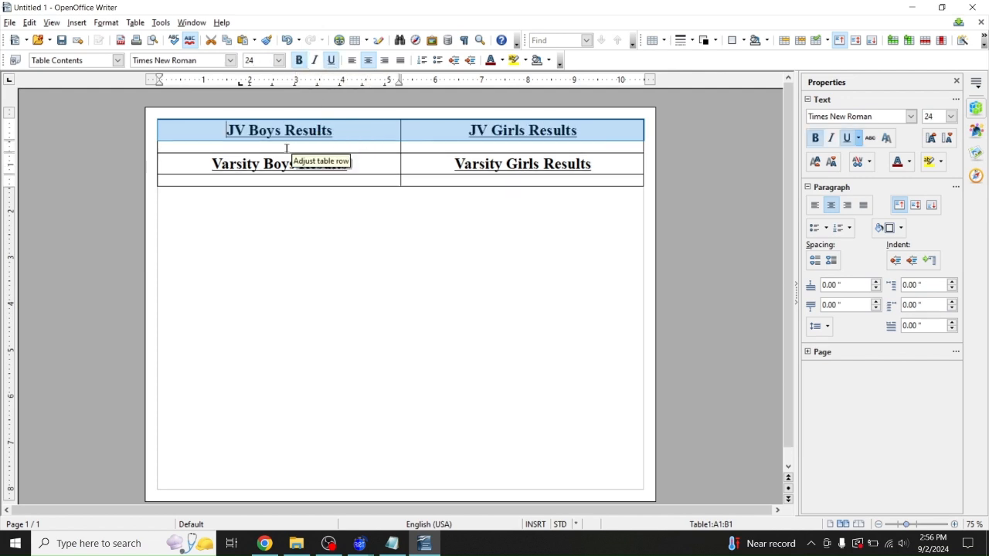
{"action": "left_click", "coordinate": [281, 148]}
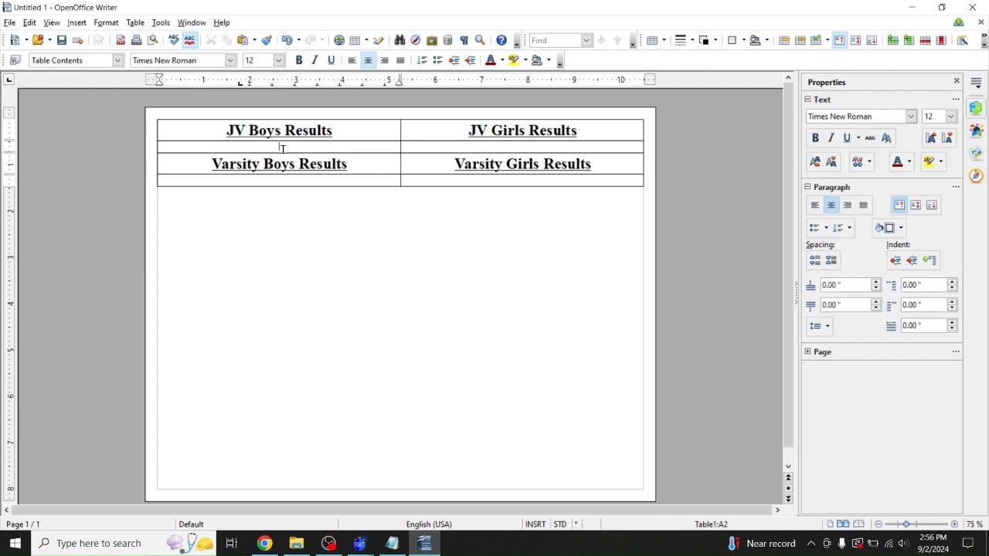
{"action": "left_click", "coordinate": [150, 113]}
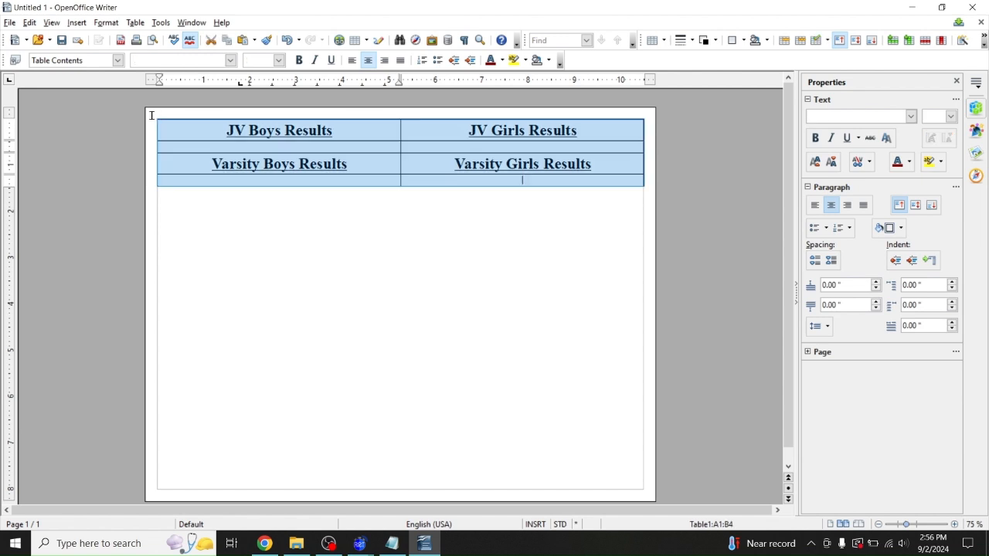
Select the entire results table
{"action": "right_click", "coordinate": [150, 114]}
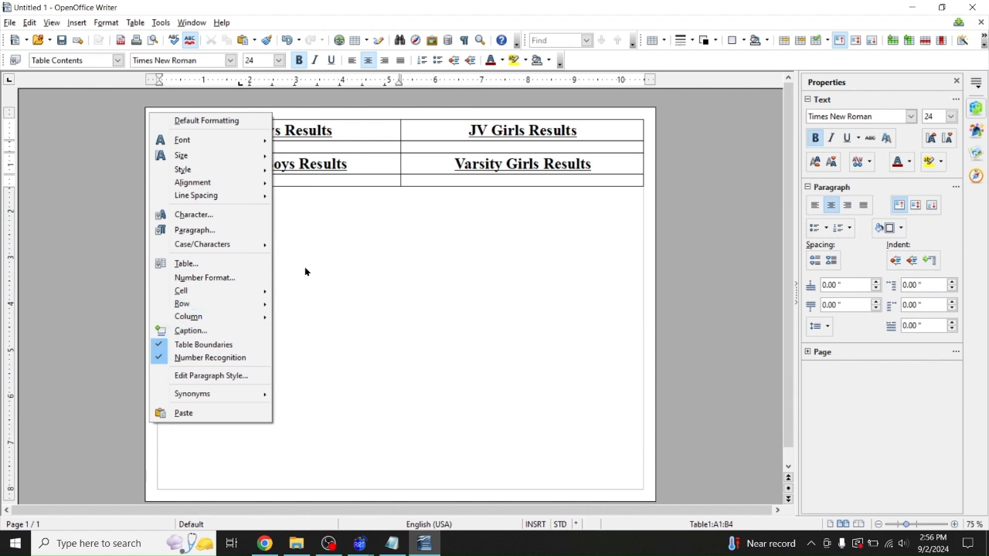
{"action": "left_click", "coordinate": [304, 197]}
{"action": "left_click", "coordinate": [184, 112]}
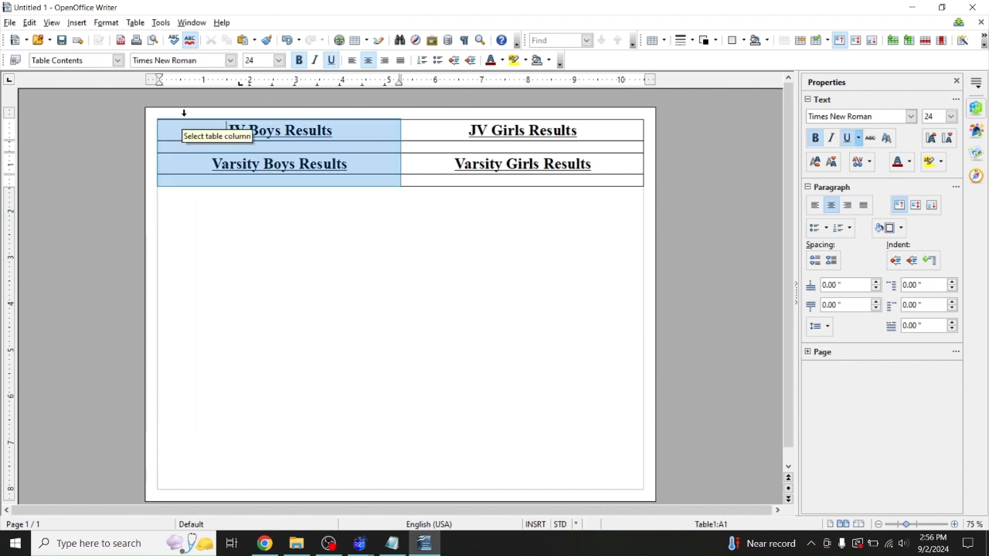
{"action": "left_click", "coordinate": [444, 110], "text": "shift"}
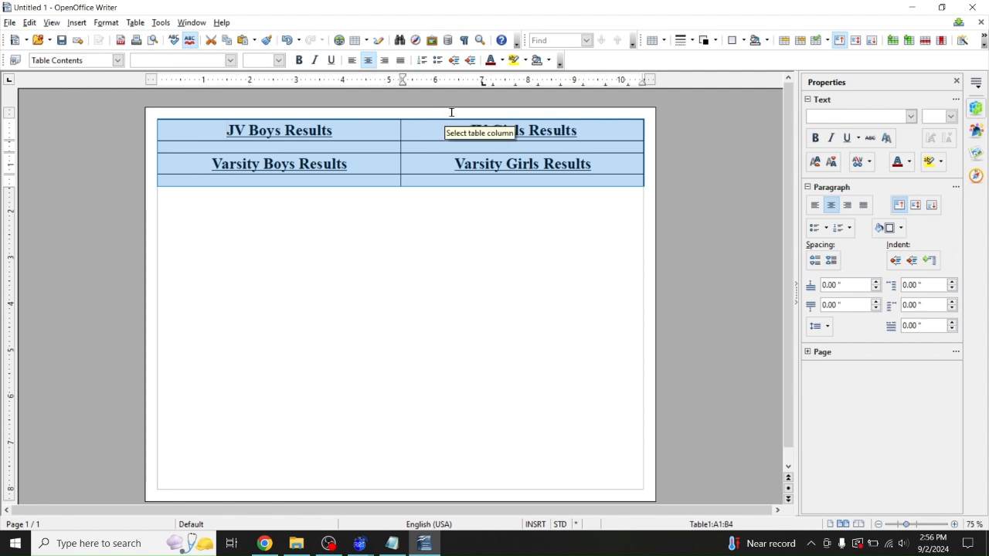
{"action": "right_click", "coordinate": [335, 120]}
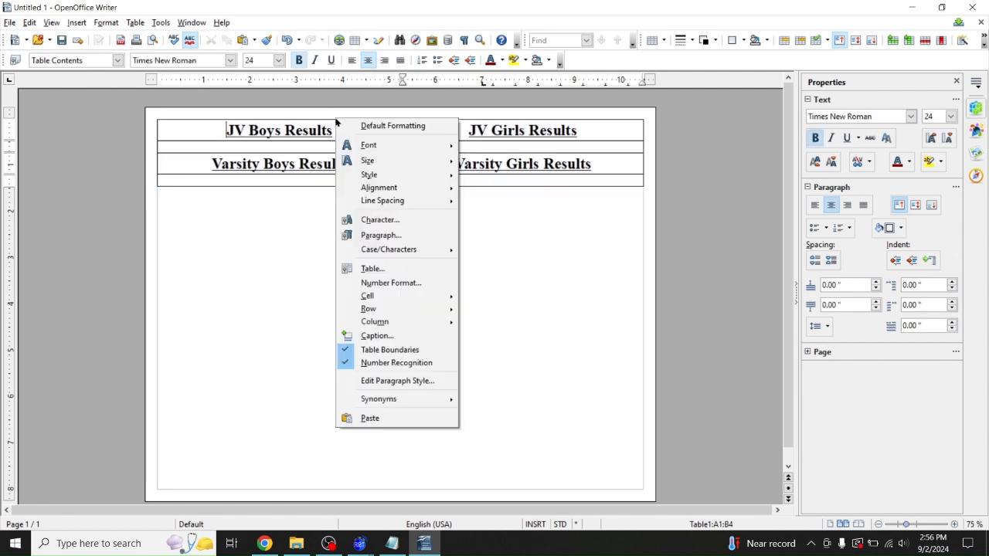
{"action": "left_click", "coordinate": [161, 112]}
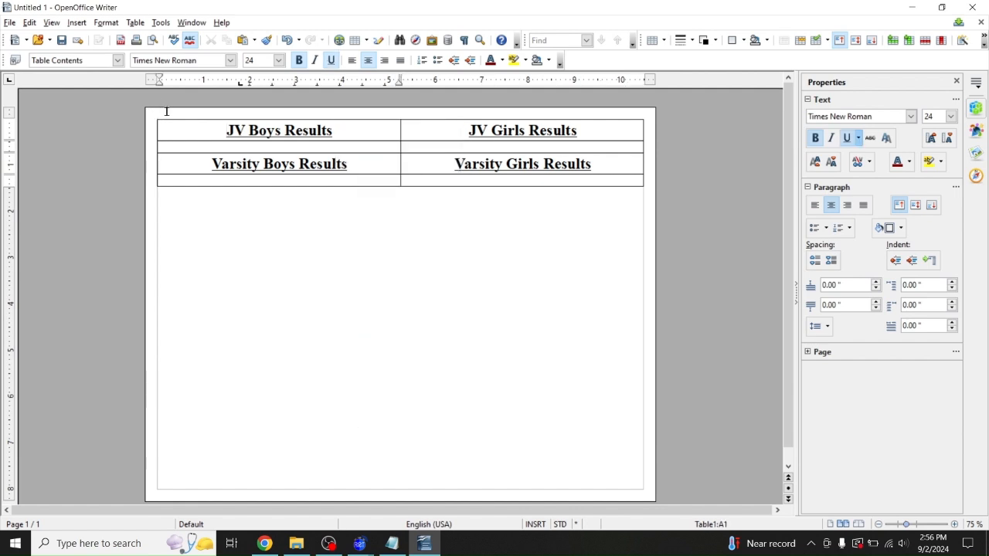
{"action": "left_click_drag", "start_coordinate": [167, 114], "coordinate": [495, 98]}
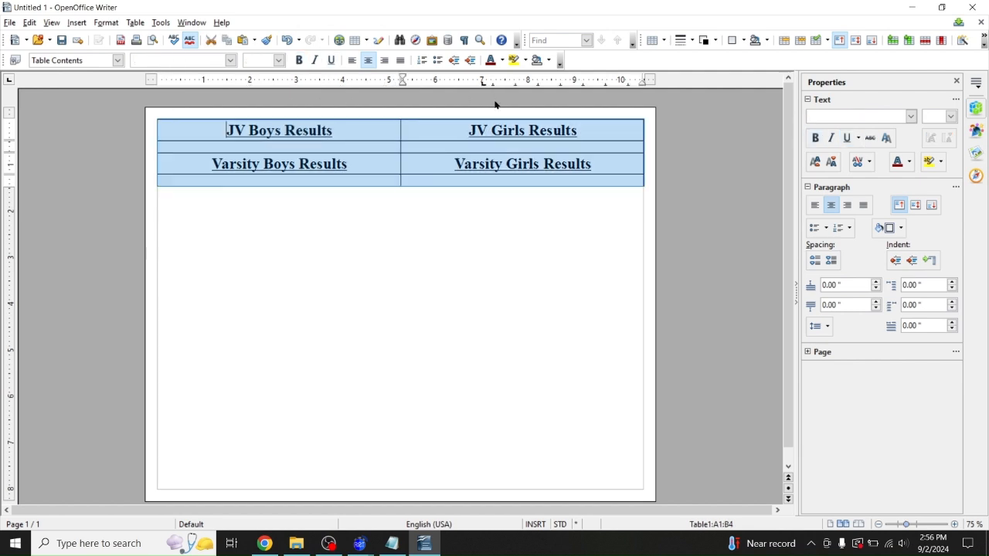
Set the table to no borders in Table Properties
{"action": "left_click", "coordinate": [133, 23]}
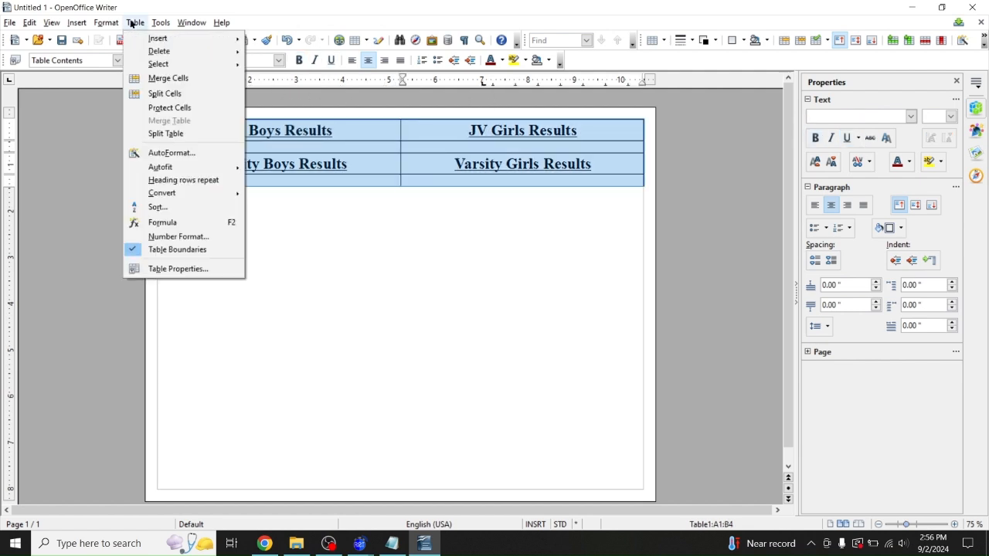
{"action": "left_click", "coordinate": [173, 267]}
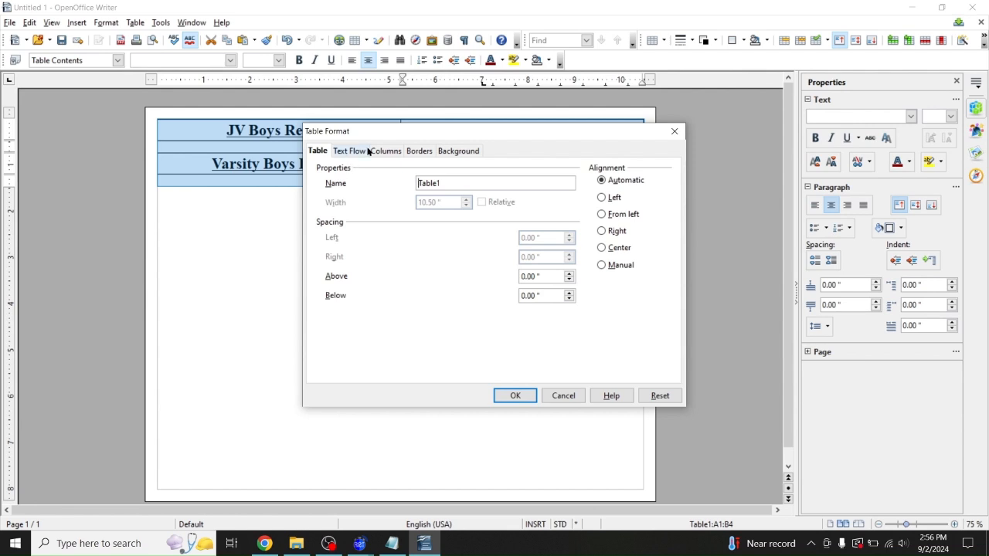
{"action": "left_click", "coordinate": [425, 151]}
{"action": "left_click", "coordinate": [332, 197]}
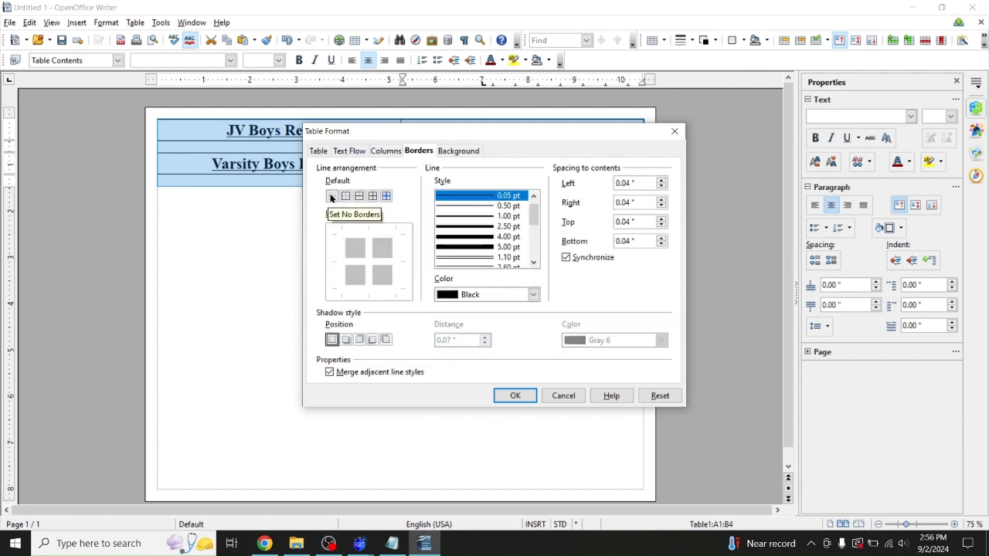
{"action": "left_click", "coordinate": [503, 393]}
{"action": "left_click", "coordinate": [322, 252]}
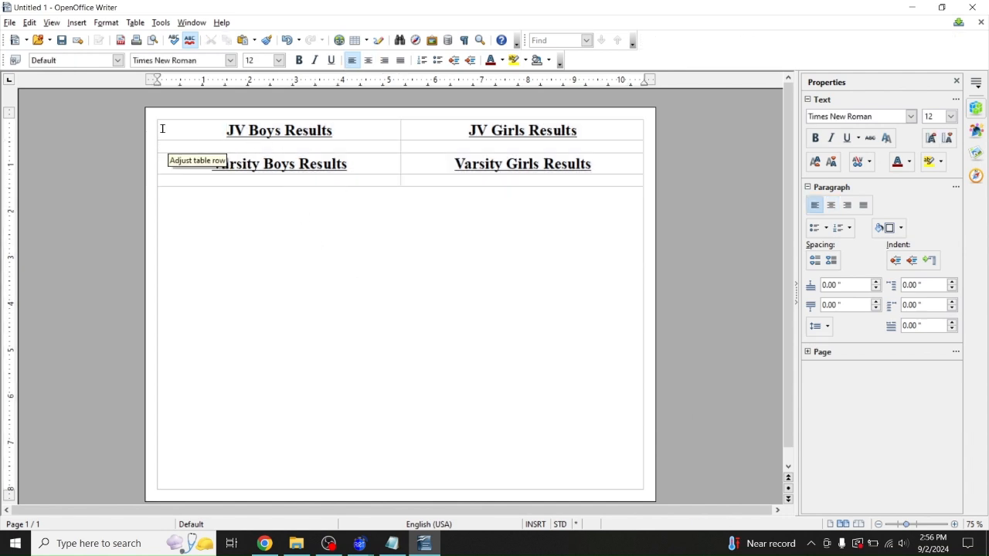
{"action": "right_click", "coordinate": [144, 220]}
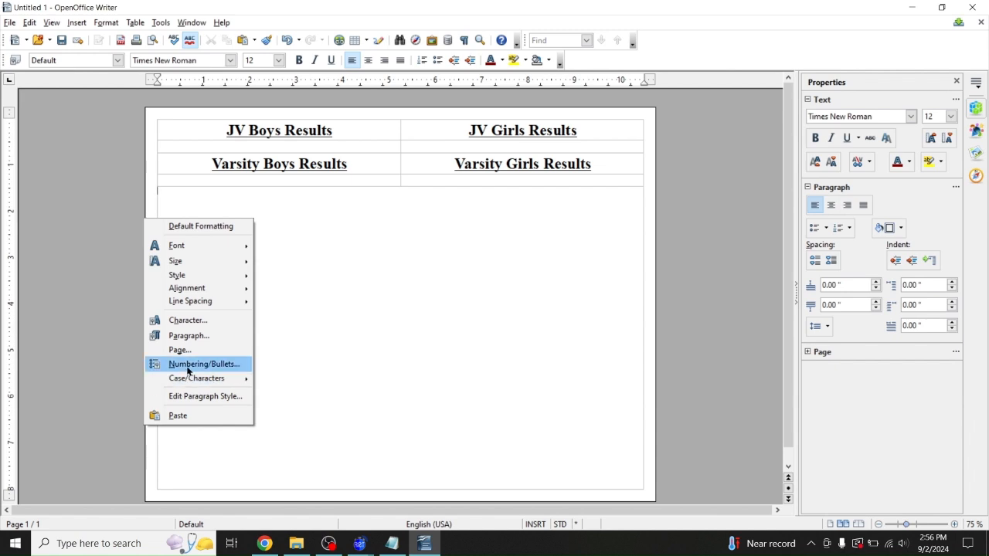
Insert the JV Boys image from the desktop's 2024 CBC Warrior XC Meet folder into cell A2
{"action": "left_click", "coordinate": [93, 204]}
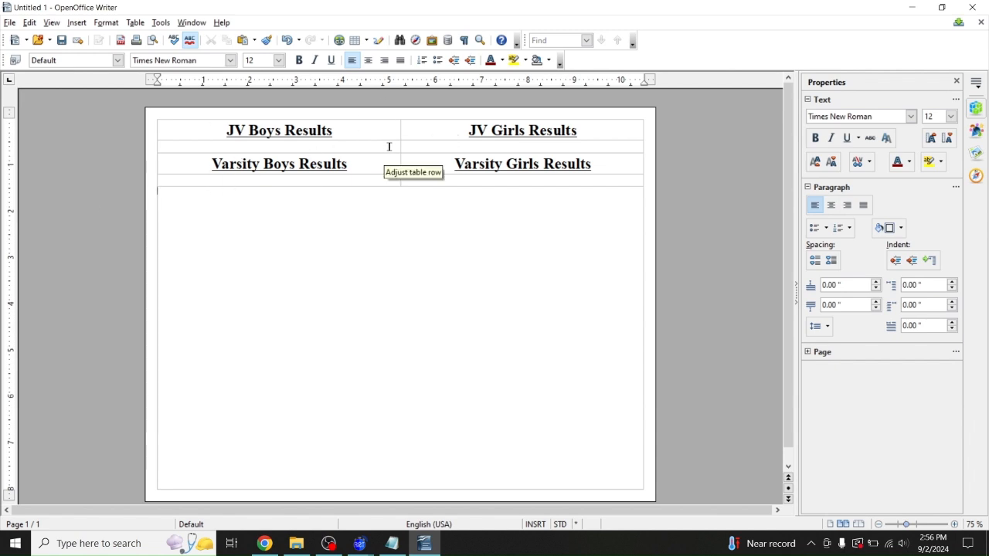
{"action": "left_click", "coordinate": [270, 146]}
{"action": "left_click", "coordinate": [77, 23]}
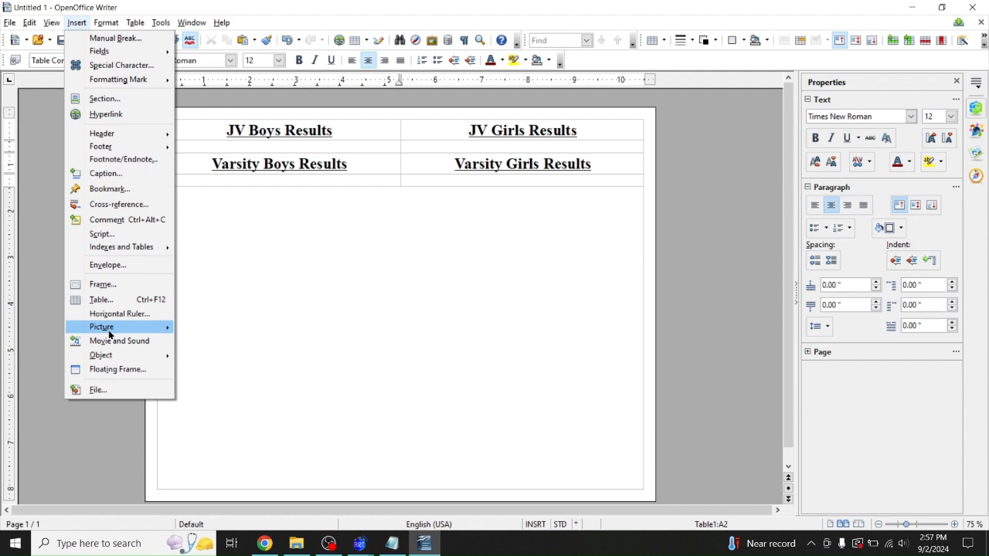
{"action": "mouse_move", "coordinate": [109, 334]}
{"action": "left_click", "coordinate": [218, 327]}
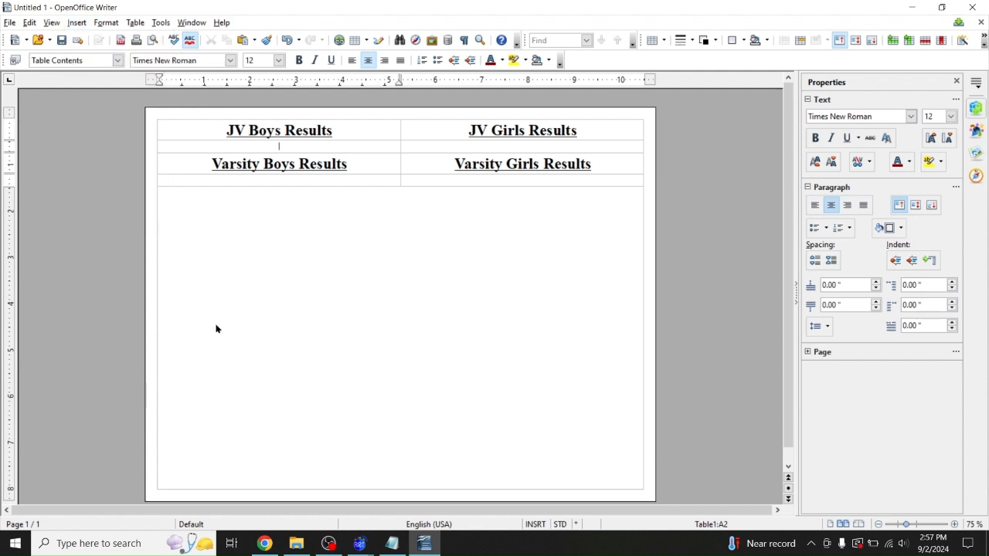
{"action": "left_click", "coordinate": [456, 240]}
{"action": "left_click", "coordinate": [561, 235]}
{"action": "double_click", "coordinate": [562, 235]}
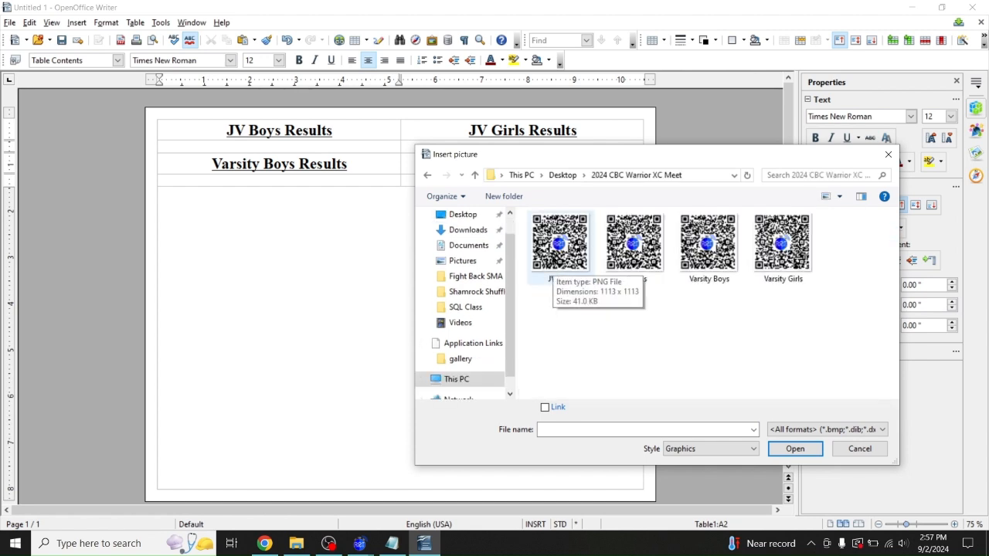
{"action": "double_click", "coordinate": [552, 247]}
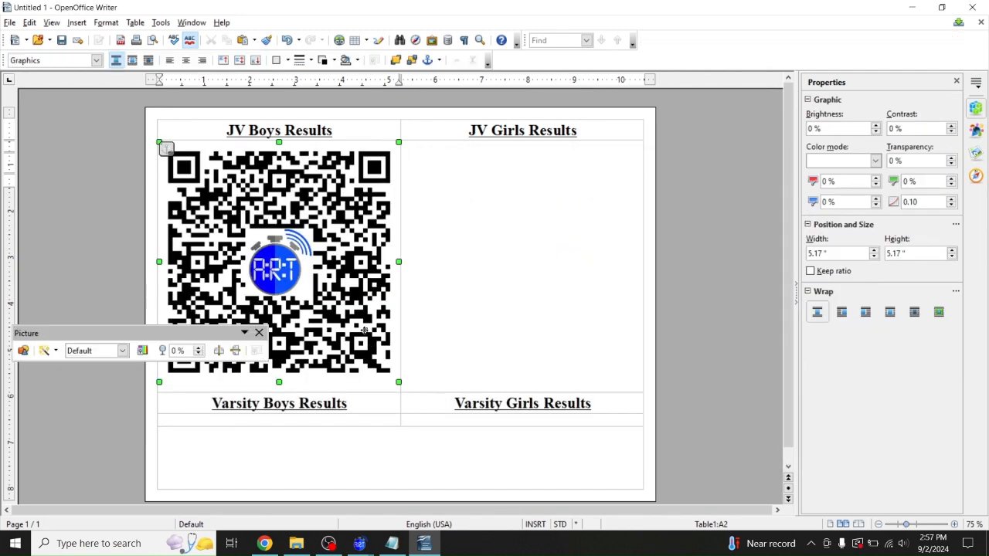
Resize the JV Boys QR code to 3.25 x 3.25 inches in the sidebar
{"action": "left_click", "coordinate": [821, 253]}
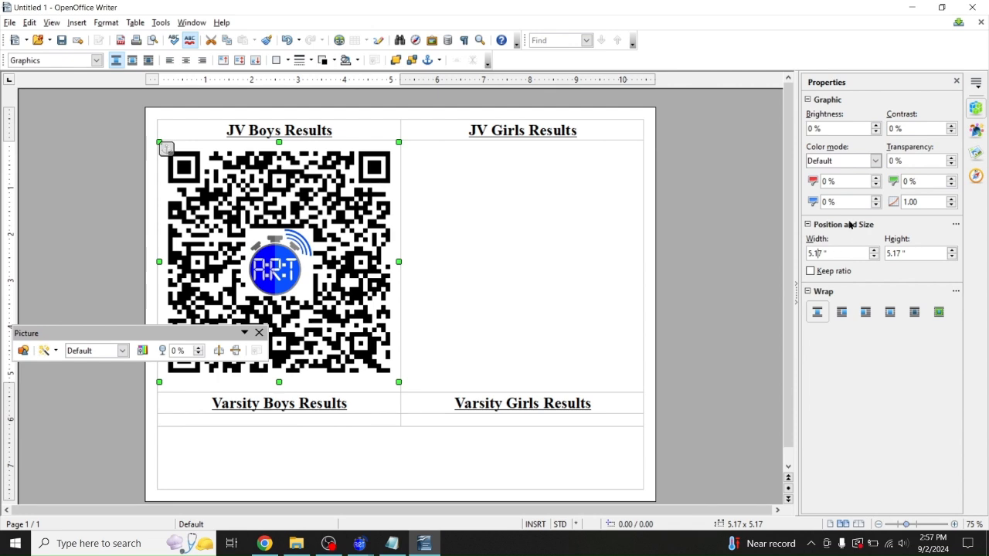
{"action": "key", "text": "BackSpace"}
{"action": "key", "text": "BackSpace"}
{"action": "key", "text": "BackSpace"}
{"action": "key", "text": "BackSpace"}
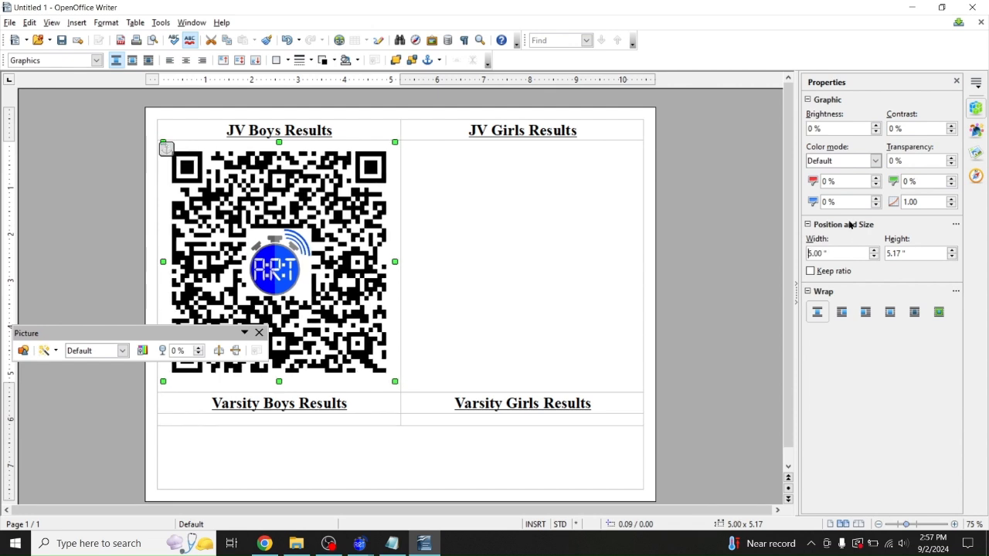
{"action": "type", "text": "3."}
{"action": "key", "text": "Return"}
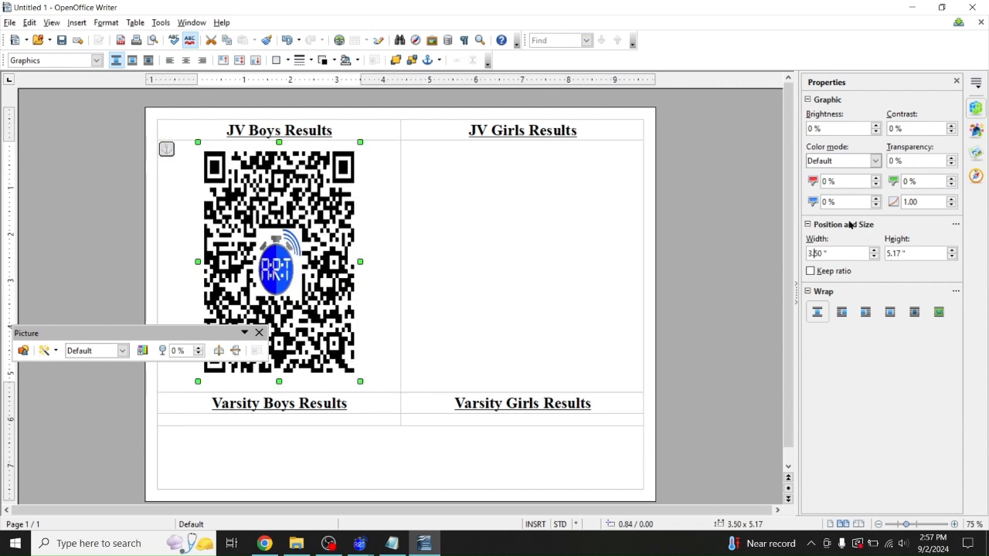
{"action": "type", "text": "3"}
{"action": "key", "text": "Delete"}
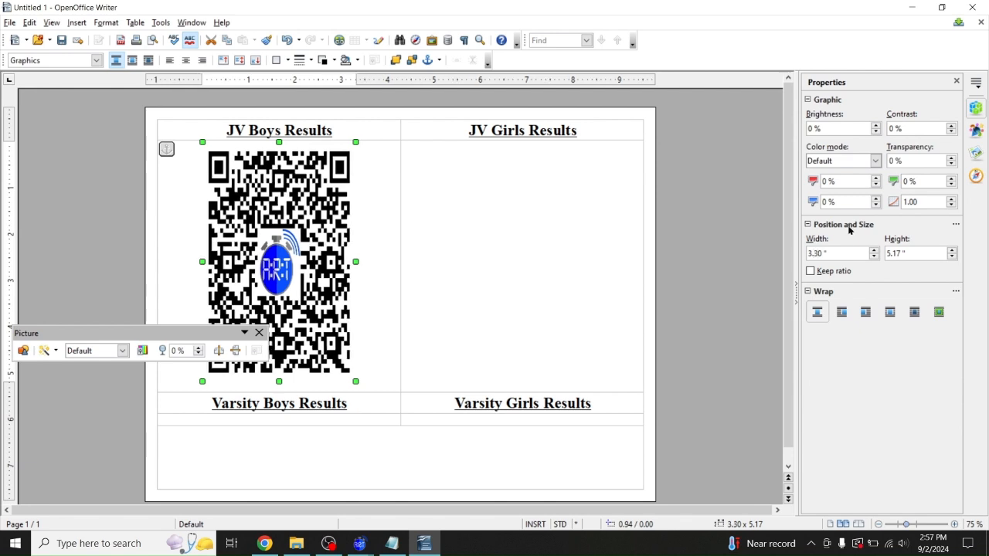
{"action": "key", "text": "BackSpace"}
{"action": "key", "text": "BackSpace"}
{"action": "type", "text": "25"}
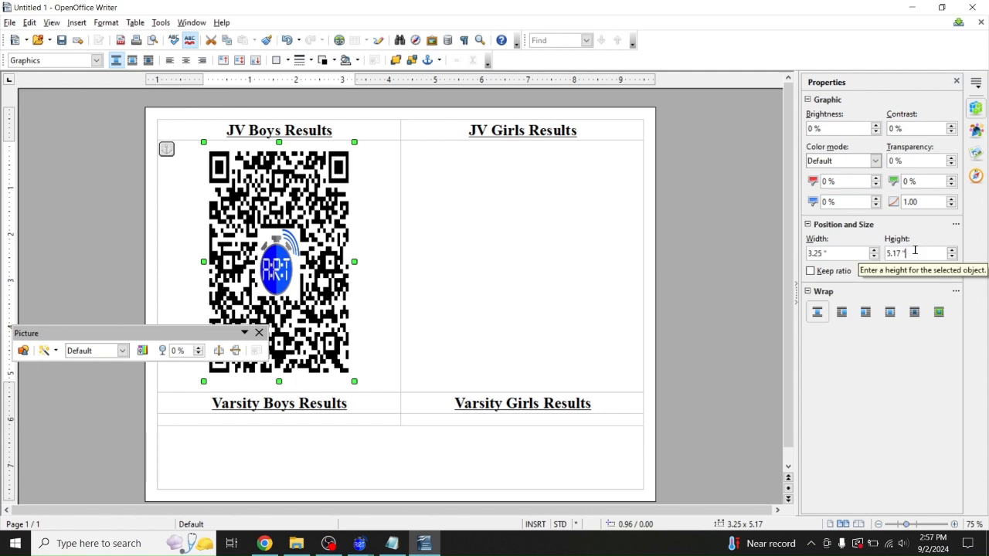
{"action": "key", "text": "Tab"}
{"action": "type", "text": "3.24"}
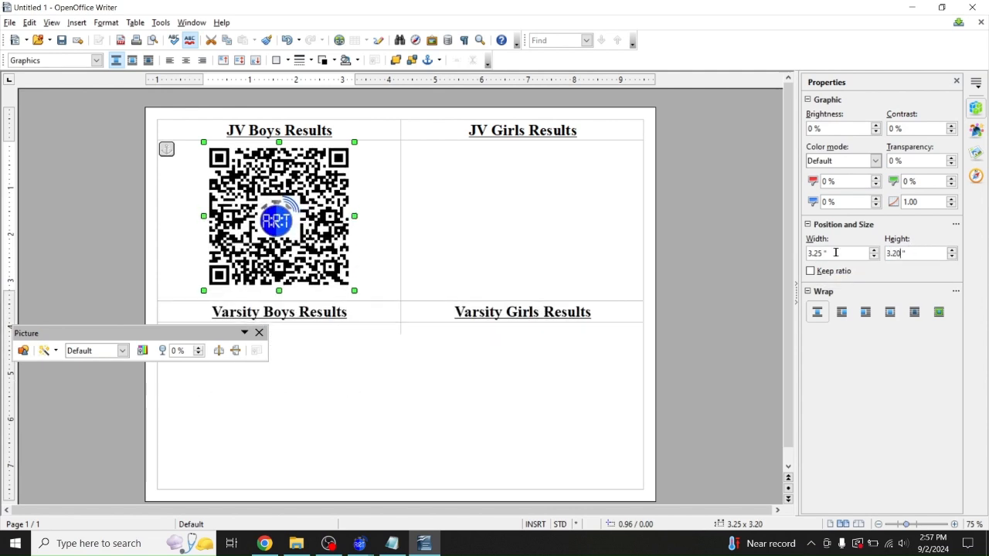
{"action": "key", "text": "BackSpace"}
{"action": "type", "text": "5"}
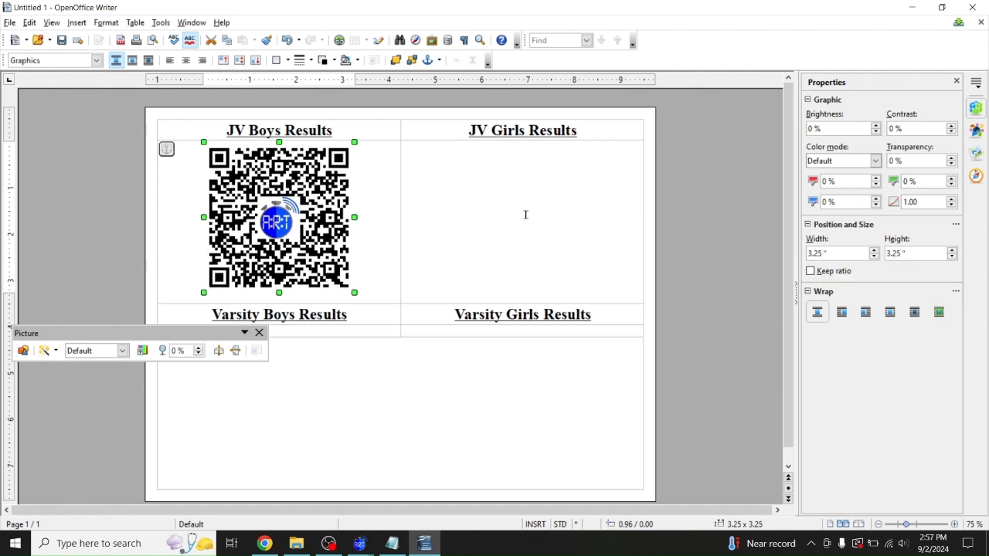
Close the Picture toolbar and move into the cell under Varsity Boys Results
{"action": "left_click", "coordinate": [259, 333]}
{"action": "left_click", "coordinate": [272, 329]}
{"action": "left_click", "coordinate": [75, 23]}
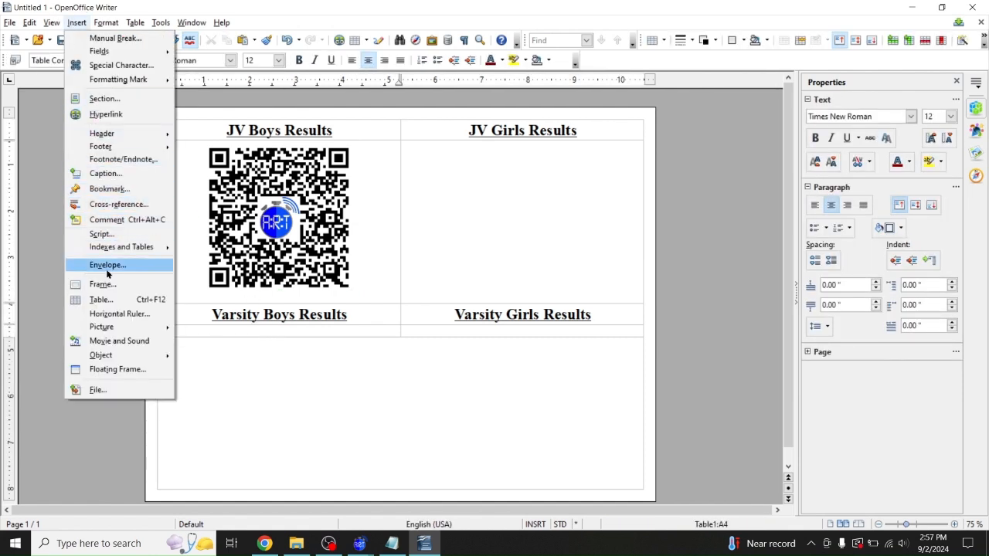
Insert the Varsity Boys QR code picture from file, cancelling the Movie and Sound dialog
{"action": "left_click", "coordinate": [107, 340]}
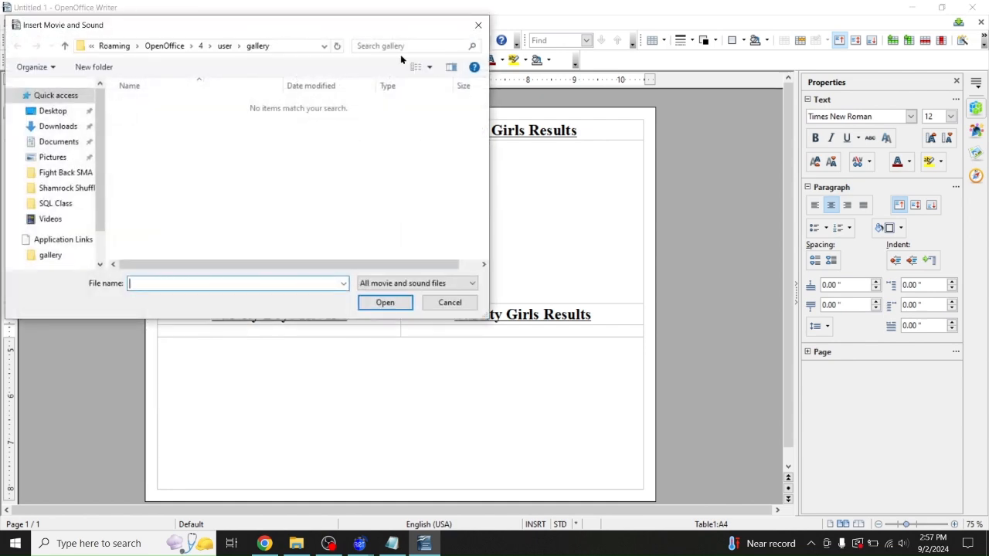
{"action": "left_click", "coordinate": [448, 302]}
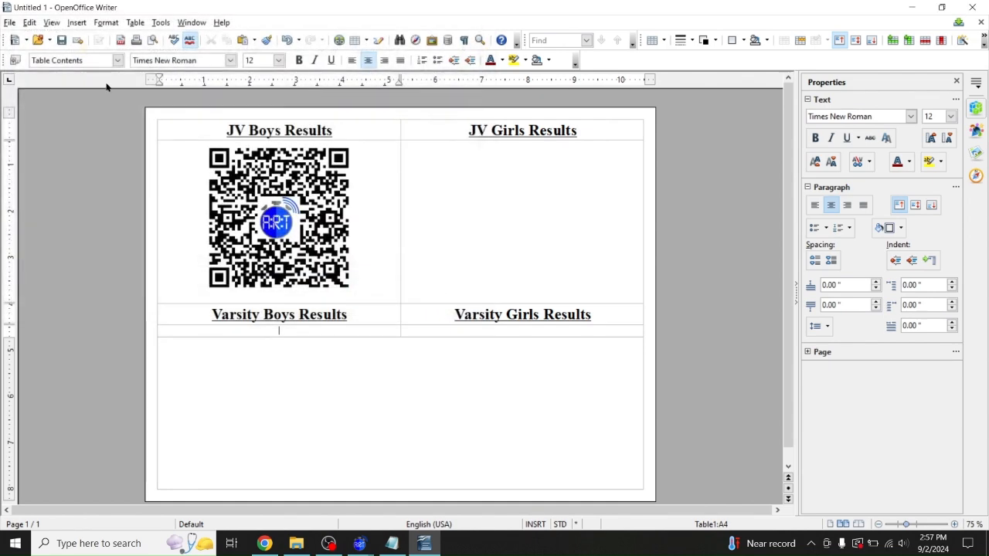
{"action": "left_click", "coordinate": [75, 23]}
{"action": "mouse_move", "coordinate": [152, 333]}
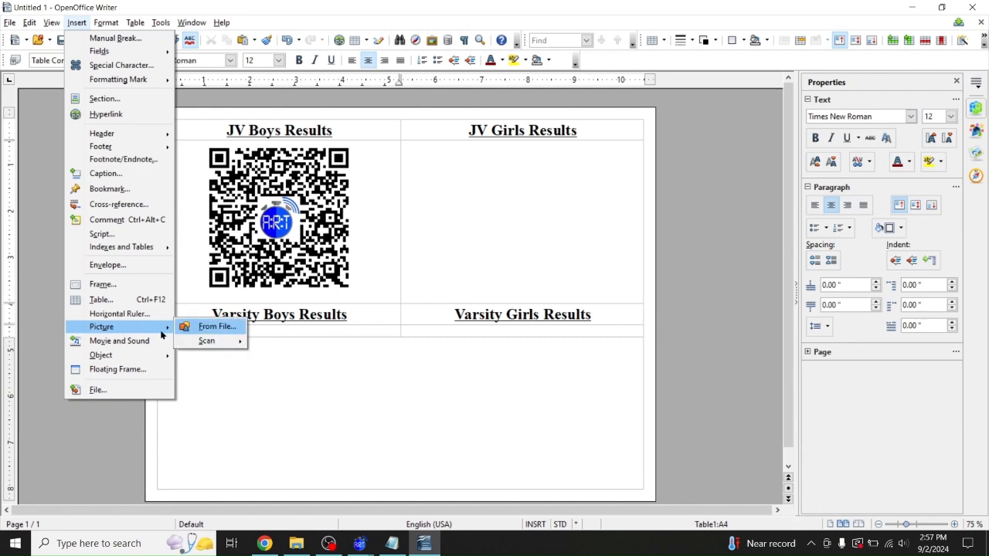
{"action": "left_click", "coordinate": [223, 325]}
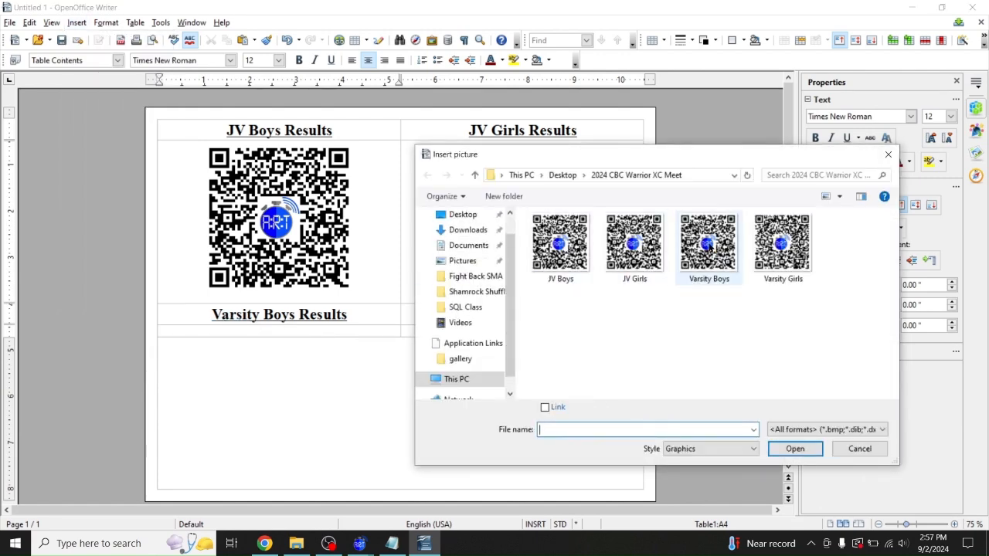
{"action": "double_click", "coordinate": [708, 244]}
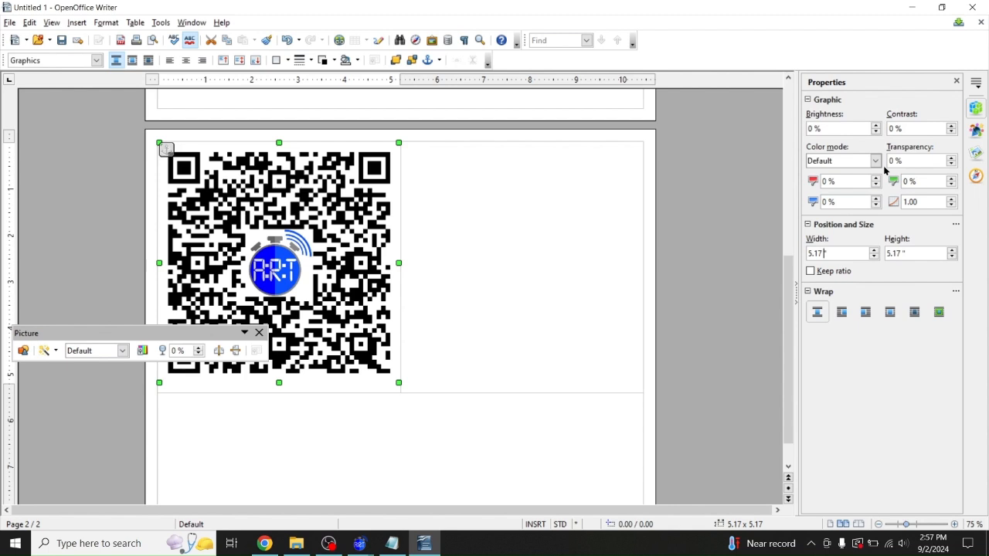
Resize the Varsity Boys QR code to 3.25 x 3.25 inches
{"action": "key", "text": "BackSpace"}
{"action": "key", "text": "BackSpace"}
{"action": "key", "text": "BackSpace"}
{"action": "type", "text": "3.26"}
{"action": "key", "text": "Return"}
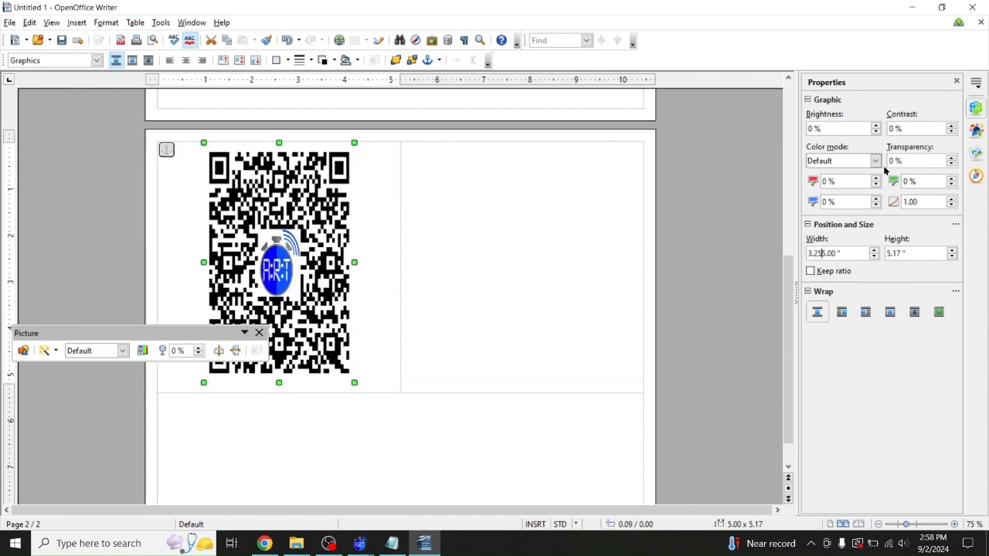
{"action": "key", "text": "BackSpace"}
{"action": "type", "text": "5"}
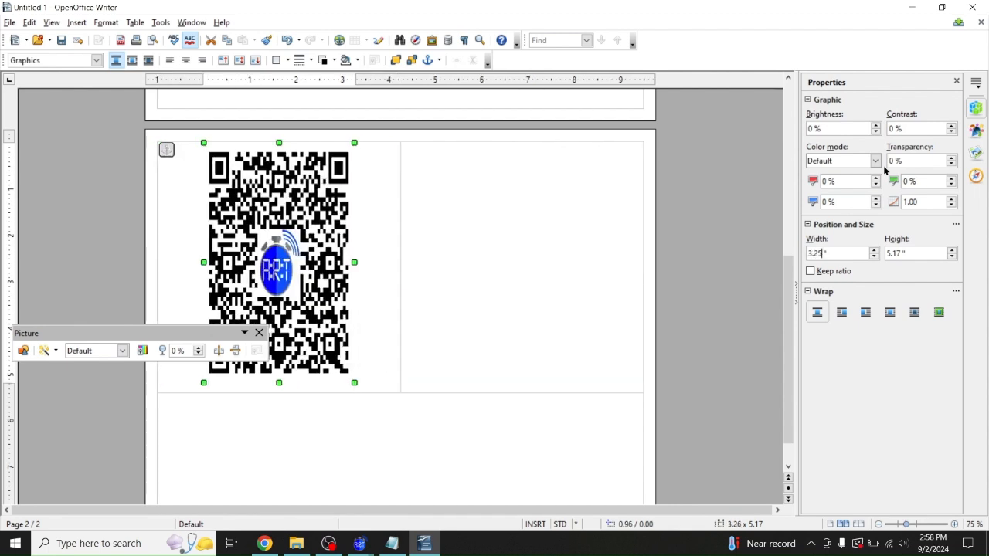
{"action": "double_click", "coordinate": [900, 253]}
{"action": "type", "text": "3.25"}
{"action": "key", "text": "Return"}
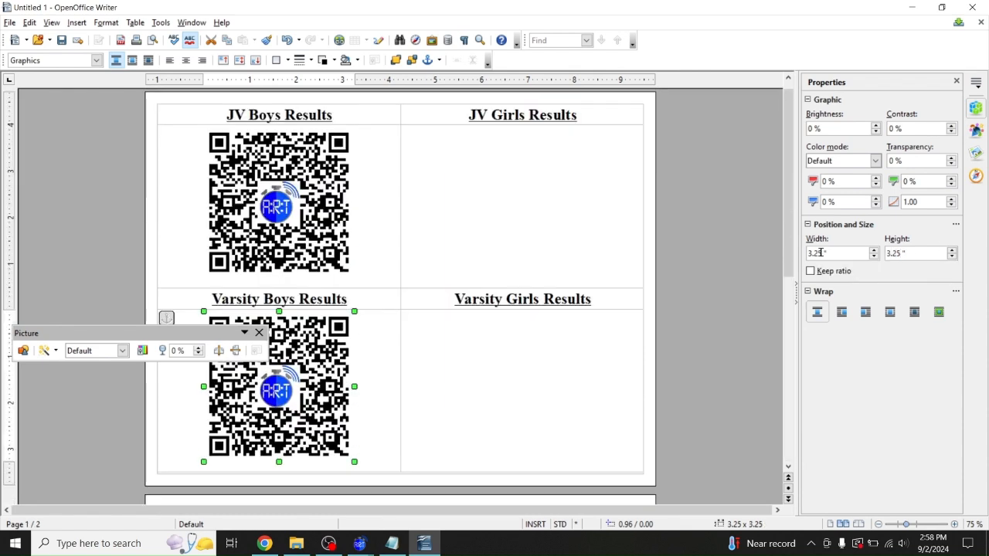
{"action": "left_click", "coordinate": [531, 141]}
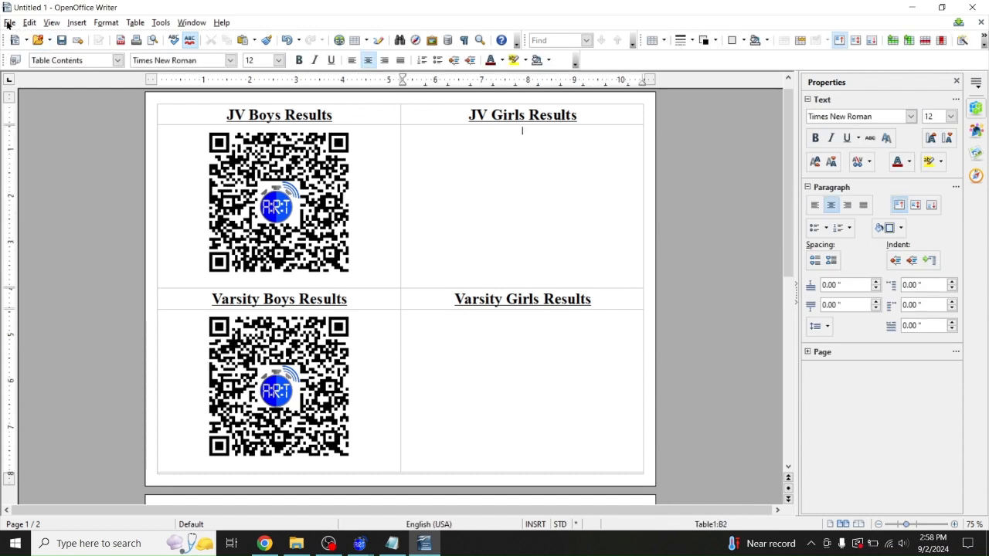
Insert the JV Girls QR code picture from file into cell B2
{"action": "left_click", "coordinate": [77, 24]}
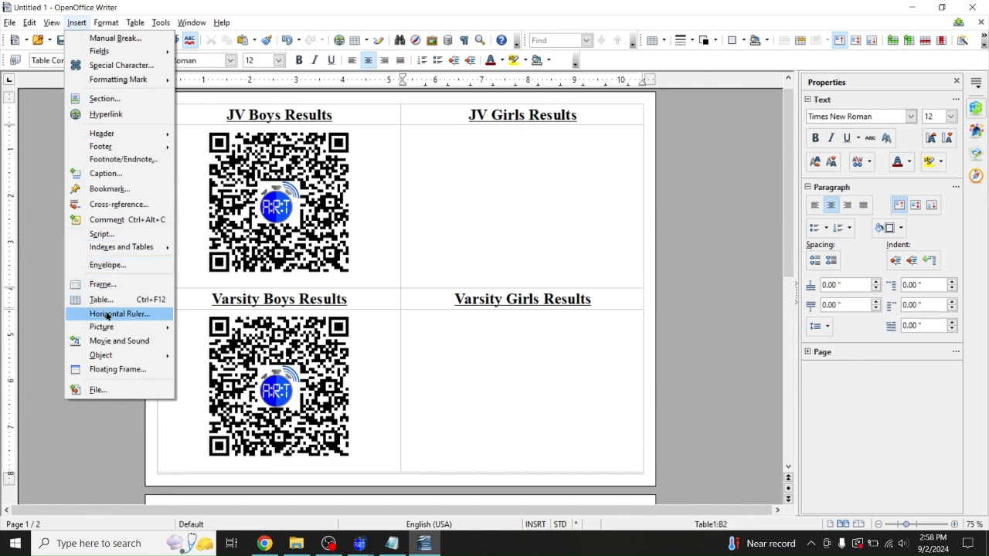
{"action": "mouse_move", "coordinate": [106, 331]}
{"action": "left_click", "coordinate": [209, 331]}
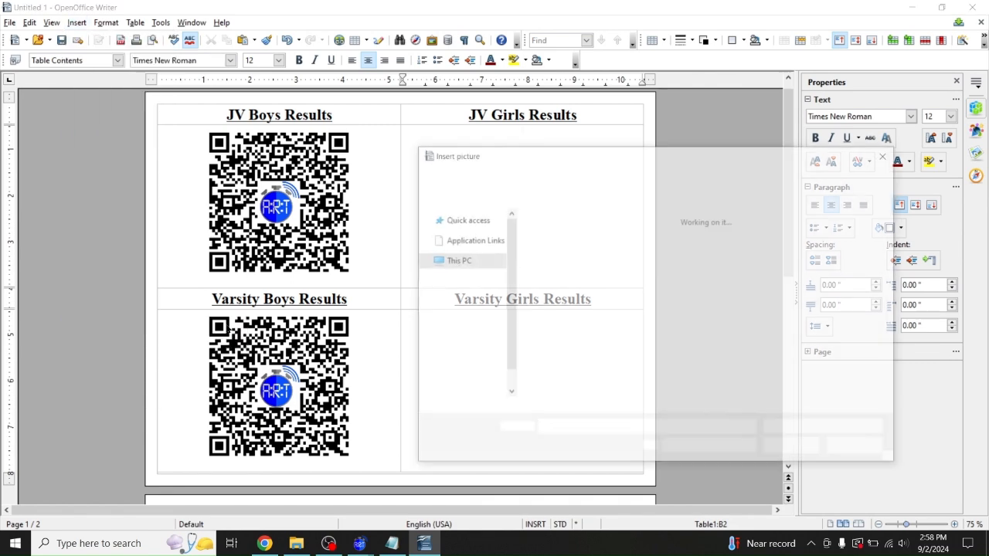
{"action": "double_click", "coordinate": [631, 243]}
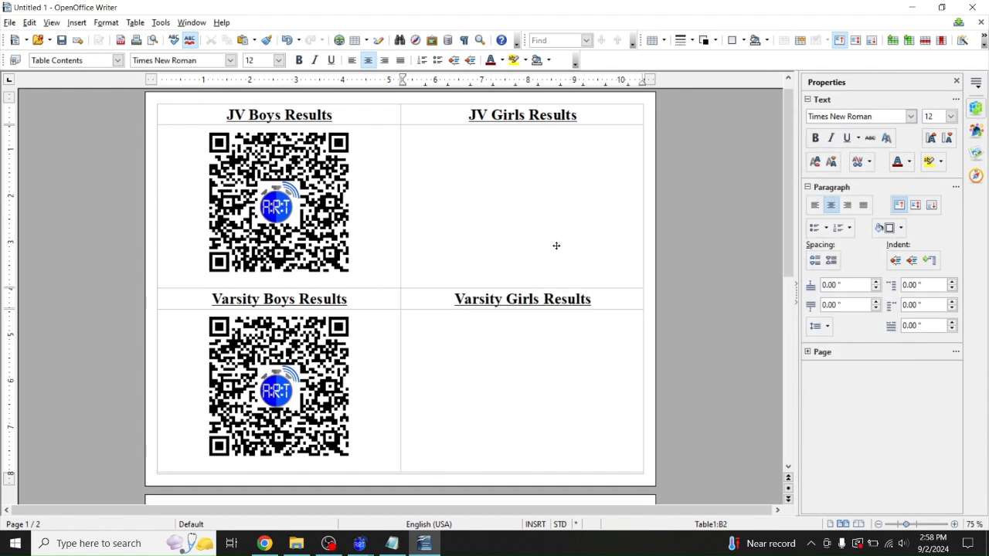
Set the JV Girls QR code width and height to 3.25 inches
{"action": "double_click", "coordinate": [822, 253]}
{"action": "type", "text": "3.25"}
{"action": "key", "text": "Return"}
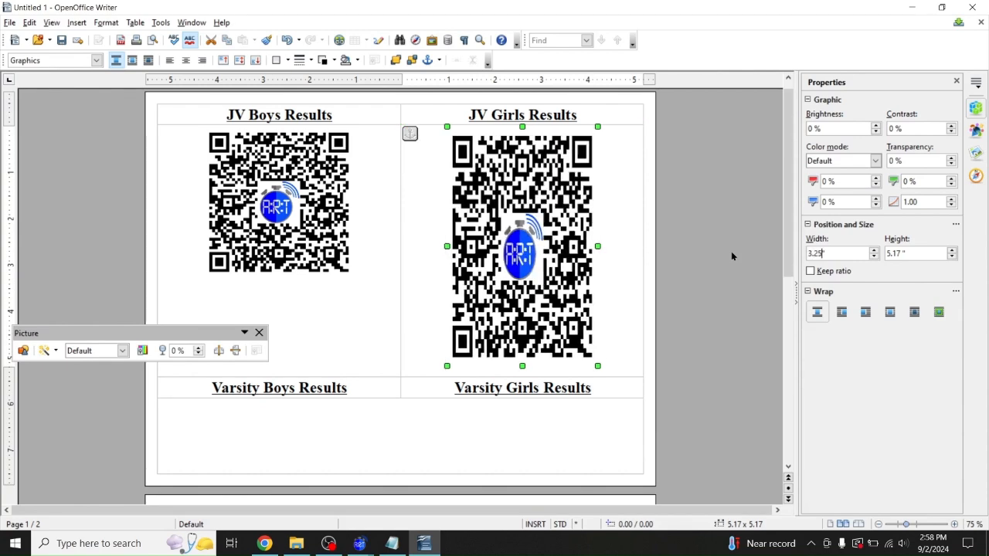
{"action": "double_click", "coordinate": [899, 252]}
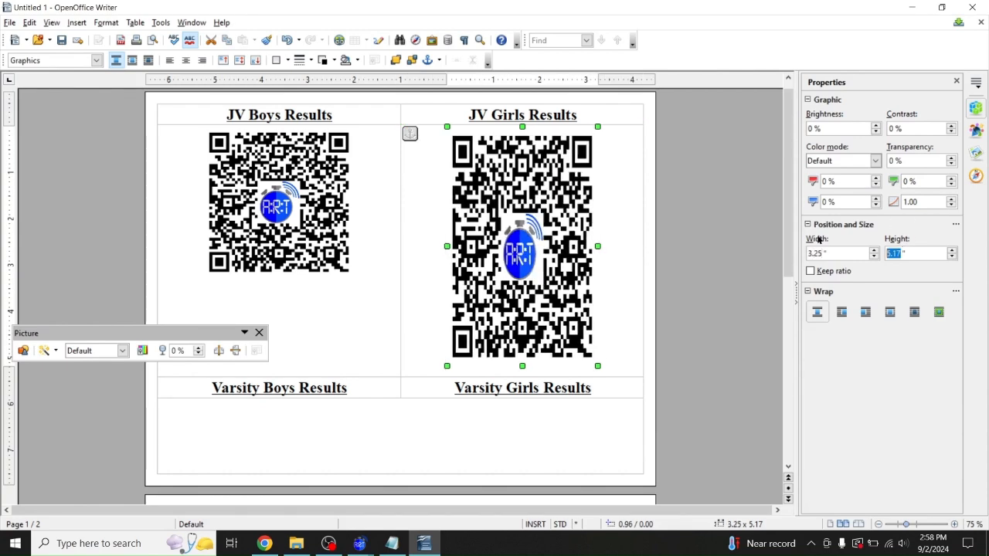
{"action": "type", "text": "3.25"}
{"action": "key", "text": "Return"}
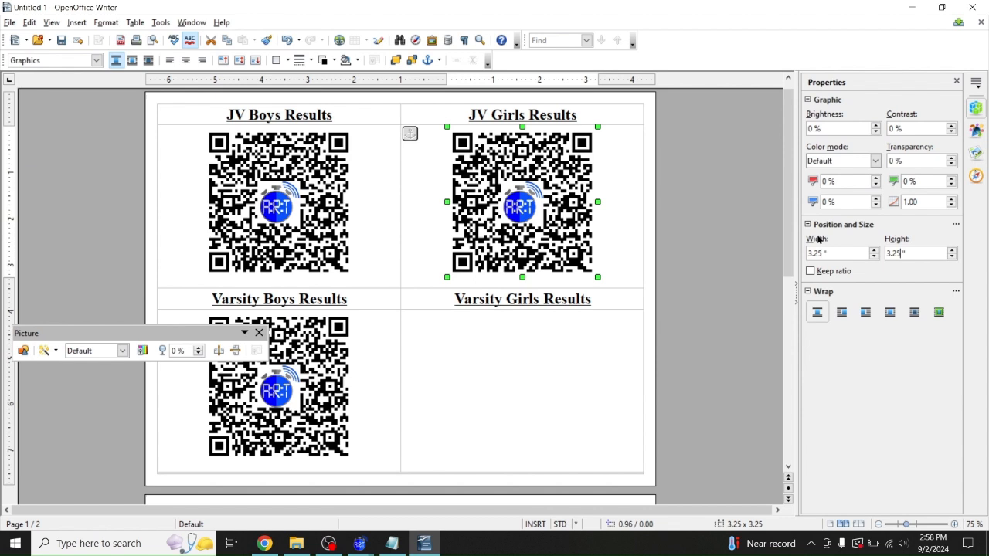
{"action": "left_click", "coordinate": [530, 340]}
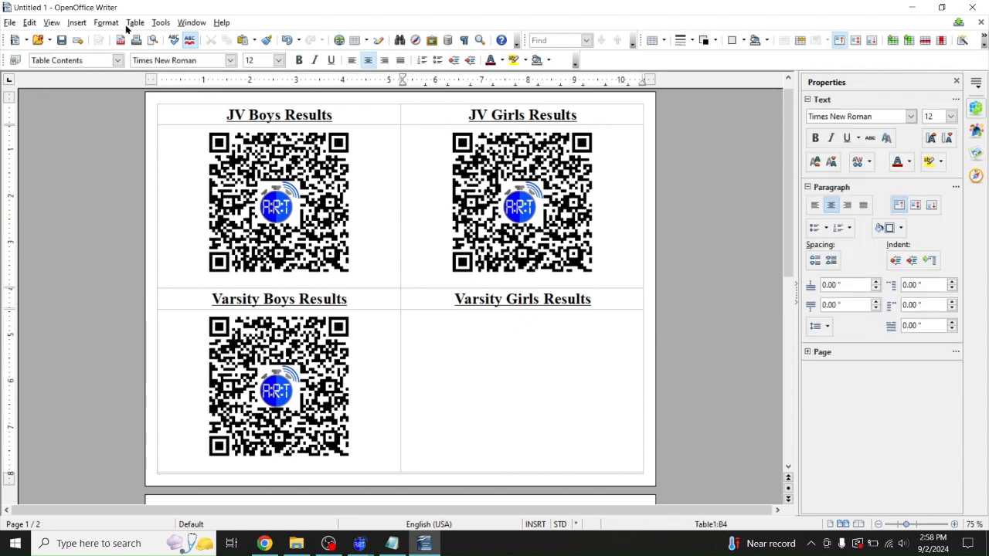
Insert the Varsity Girls QR code picture from file
{"action": "left_click", "coordinate": [77, 22]}
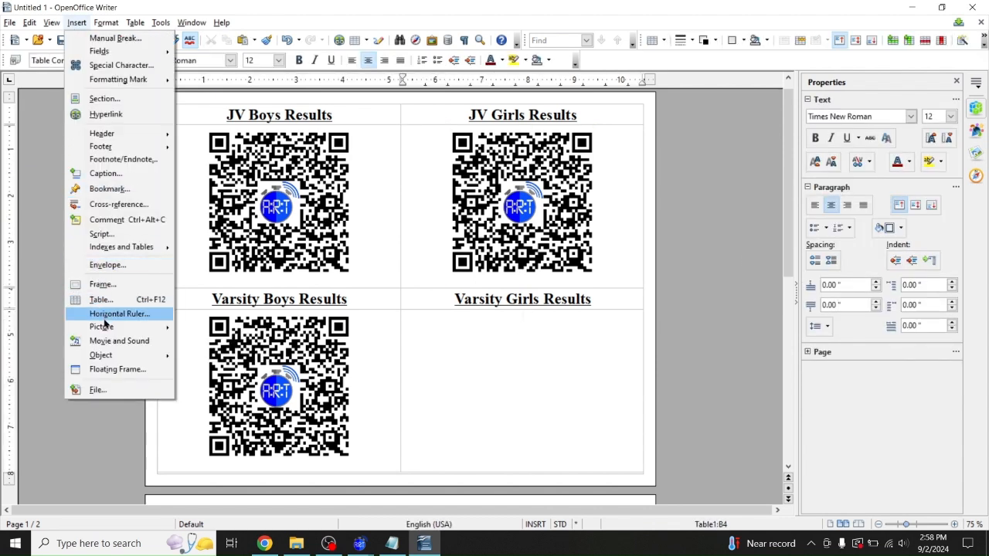
{"action": "mouse_move", "coordinate": [103, 331]}
{"action": "left_click", "coordinate": [206, 327]}
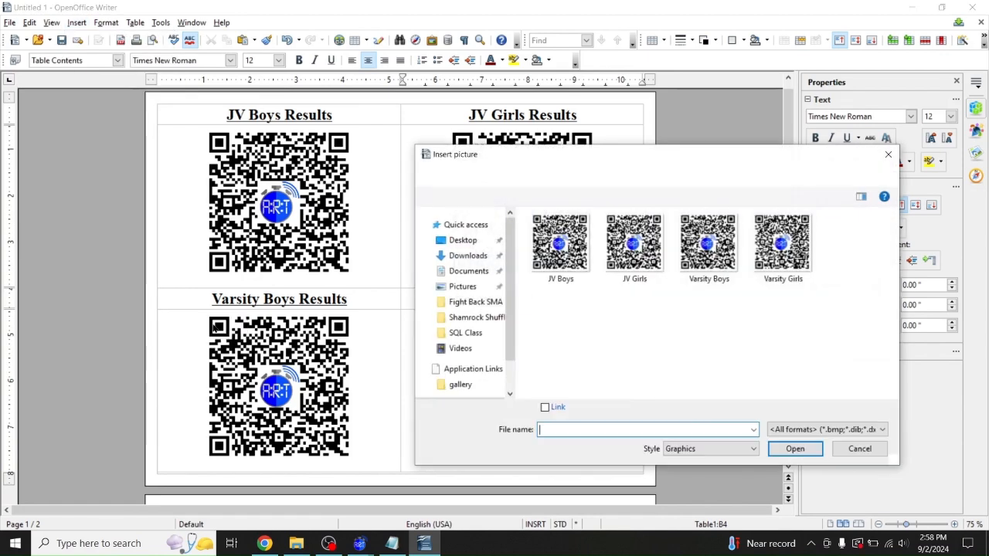
{"action": "double_click", "coordinate": [784, 255]}
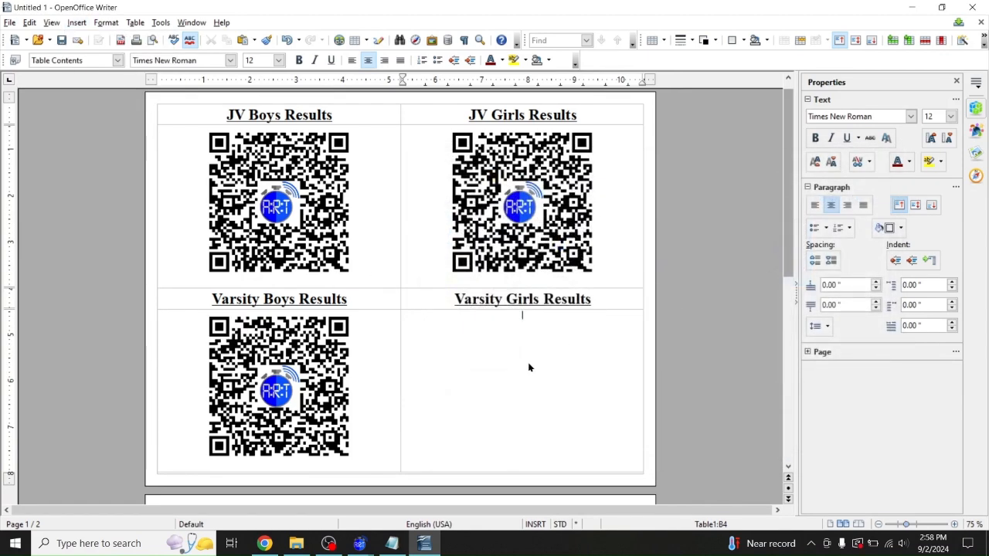
Set the Varsity Girls QR code width and height to 3.25 inches
{"action": "double_click", "coordinate": [818, 254]}
{"action": "type", "text": "3.25"}
{"action": "key", "text": "Return"}
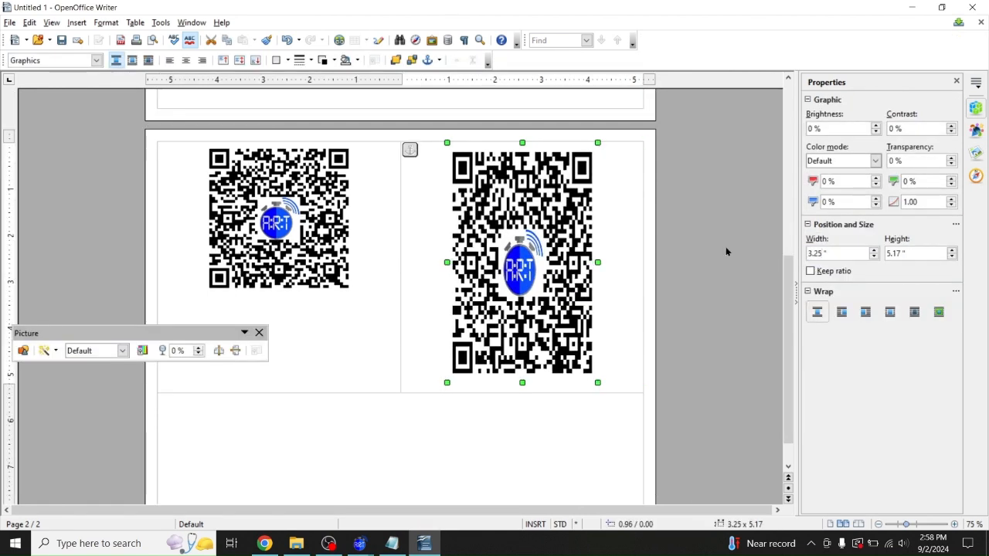
{"action": "double_click", "coordinate": [896, 253]}
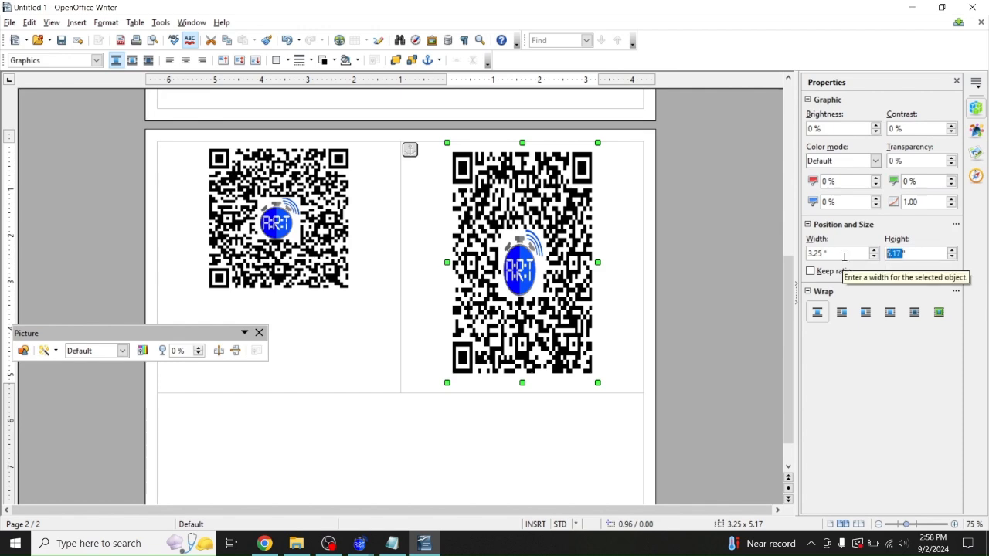
{"action": "type", "text": "3.25"}
{"action": "key", "text": "Return"}
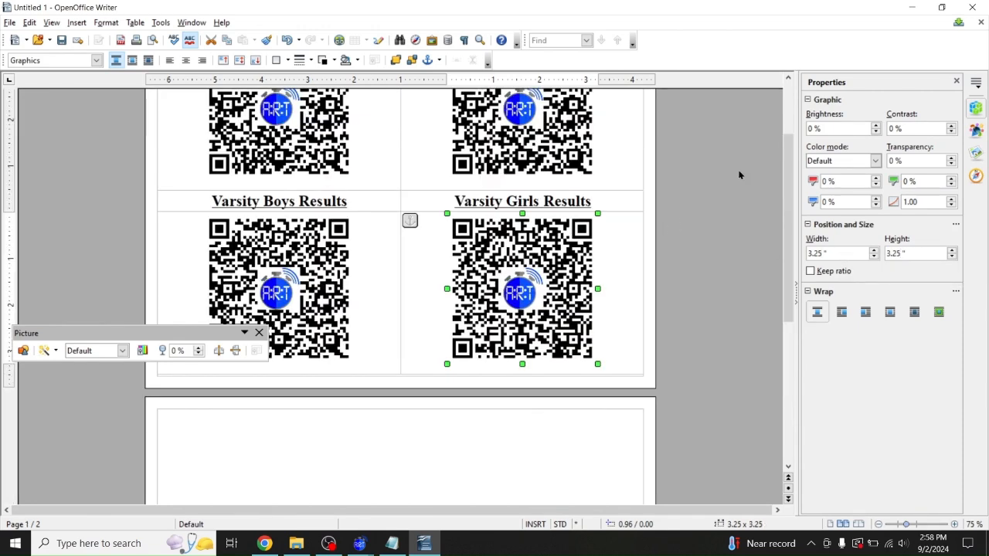
Deselect the image and switch back to the Chrome browser
{"action": "left_click", "coordinate": [753, 164]}
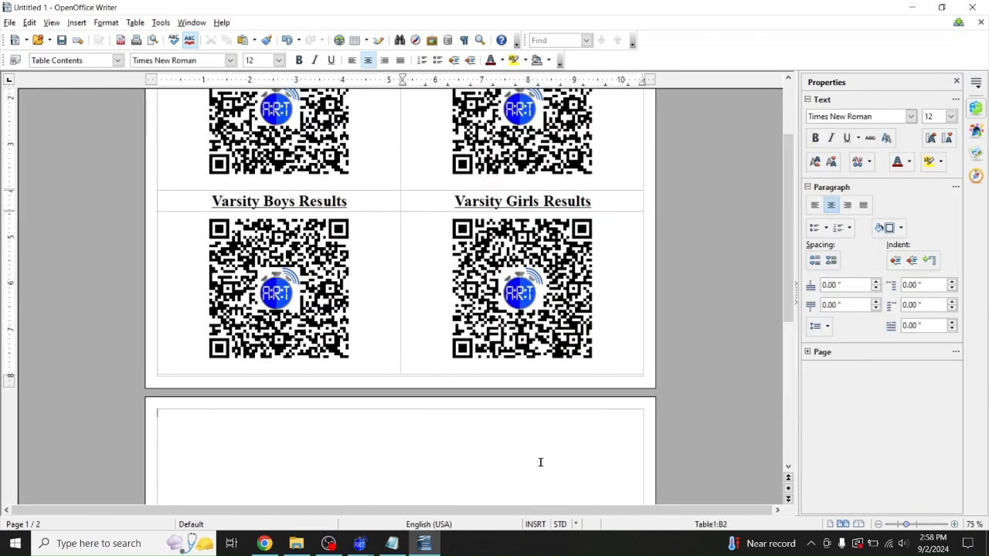
{"action": "key", "text": "BackSpace"}
{"action": "key", "text": "BackSpace"}
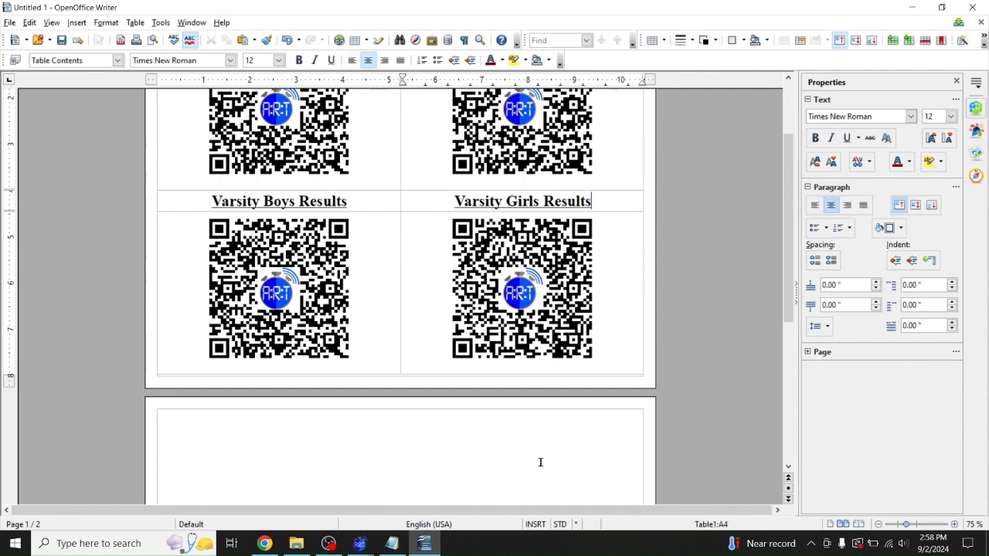
{"action": "left_click_drag", "start_coordinate": [787, 191], "coordinate": [790, 136]}
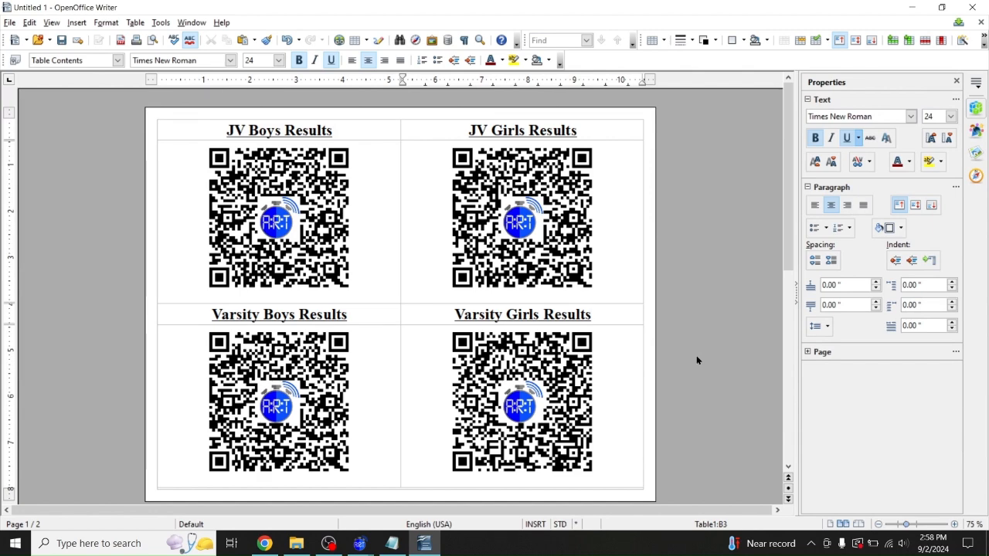
{"action": "left_click", "coordinate": [265, 544]}
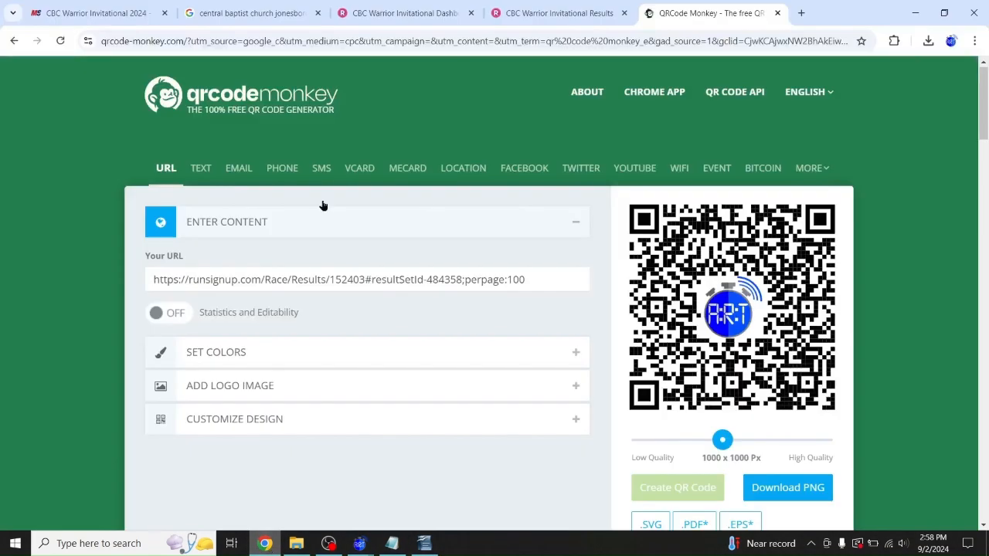
Switch to the CBC Warrior Invitational Results tab and show the boys' result set
{"action": "left_click", "coordinate": [529, 13]}
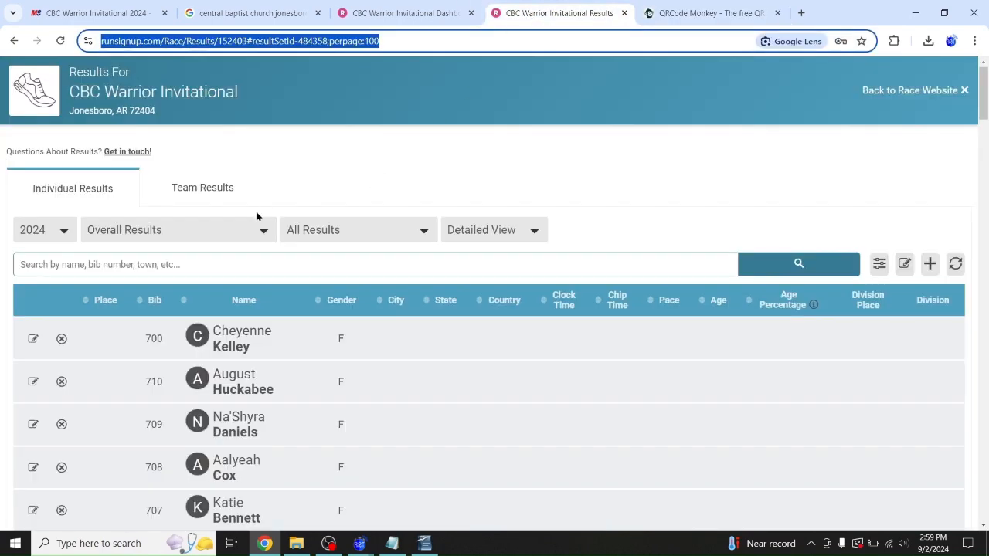
{"action": "left_click", "coordinate": [251, 231]}
{"action": "left_click", "coordinate": [179, 283]}
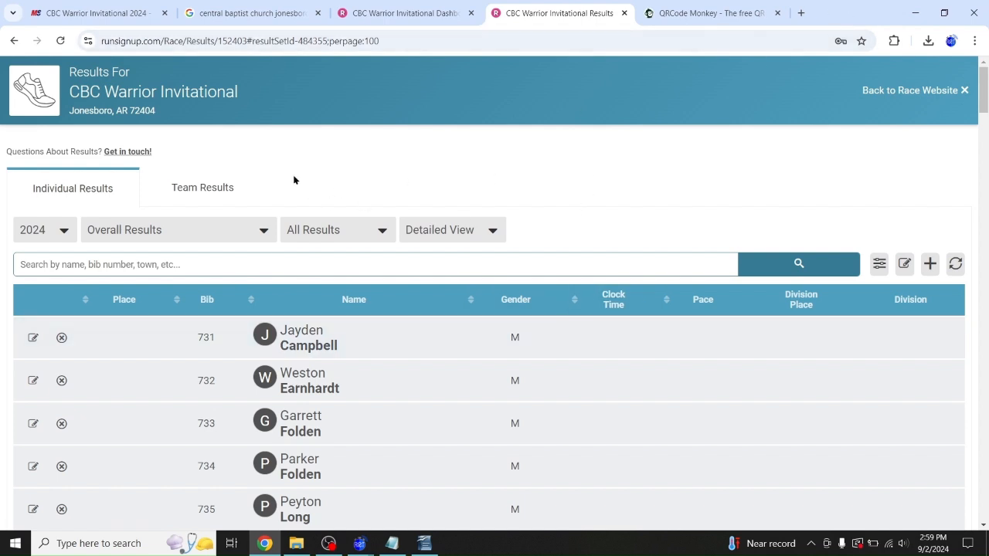
Briefly check the Writer document, then return to the browser's results page
{"action": "left_click", "coordinate": [261, 231]}
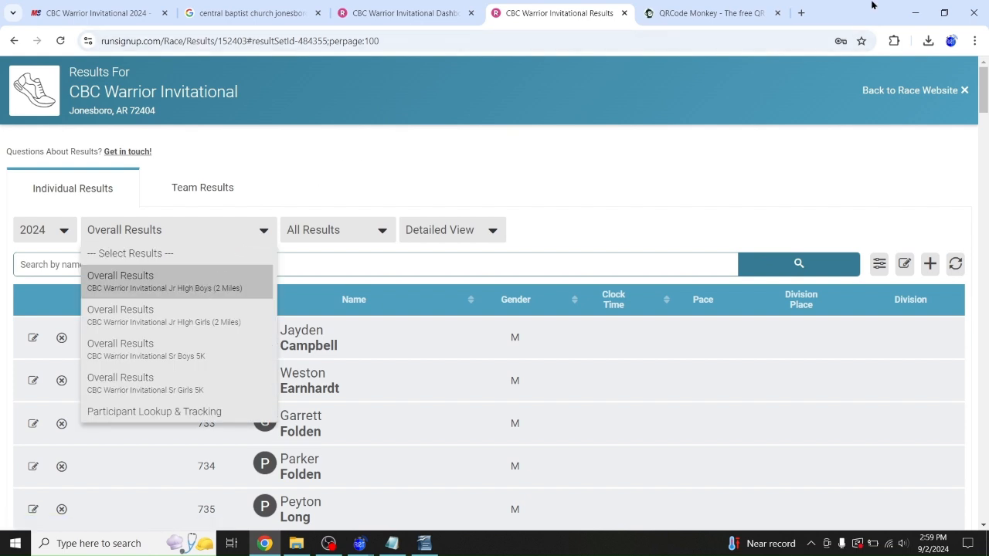
{"action": "left_click", "coordinate": [915, 13]}
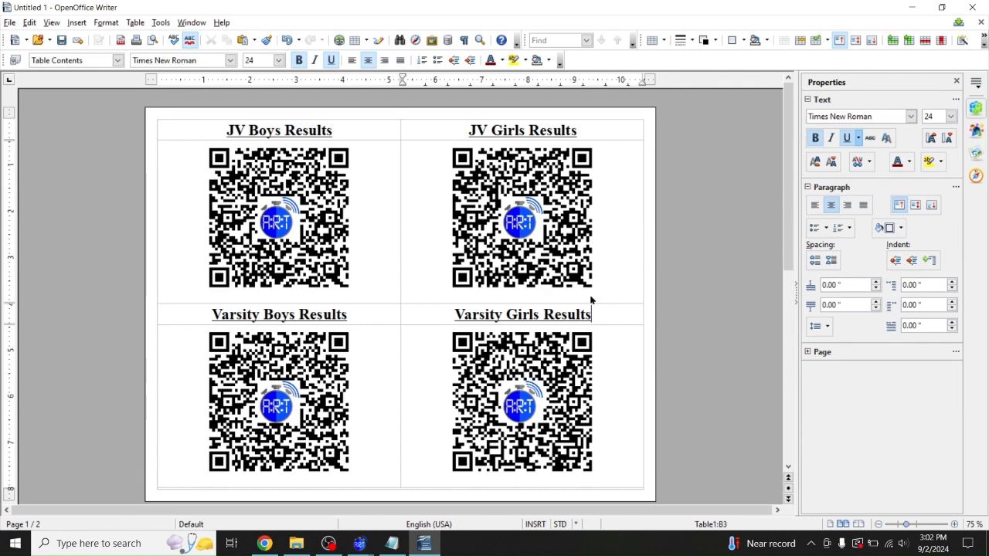
{"action": "left_click", "coordinate": [265, 544]}
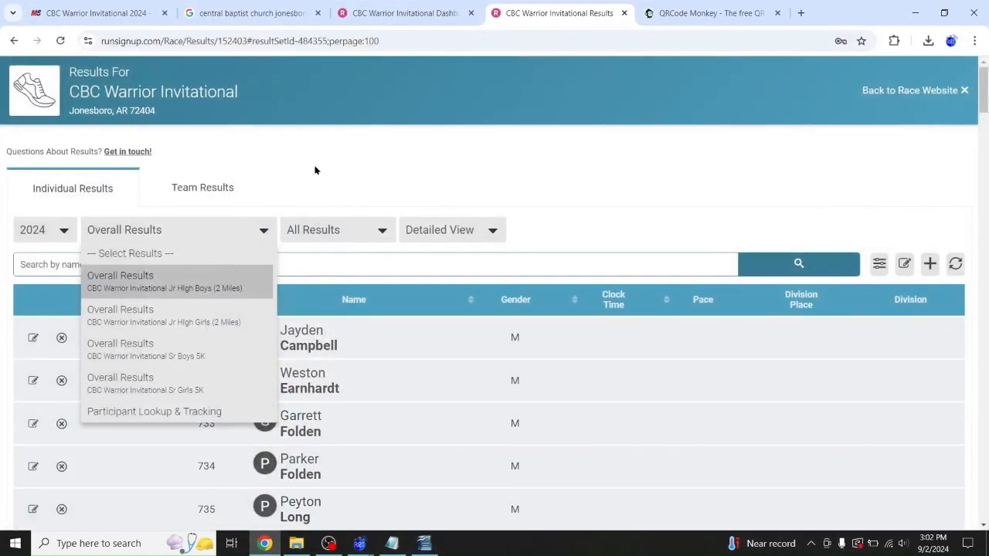
{"action": "left_click", "coordinate": [294, 159]}
{"action": "left_click", "coordinate": [58, 230]}
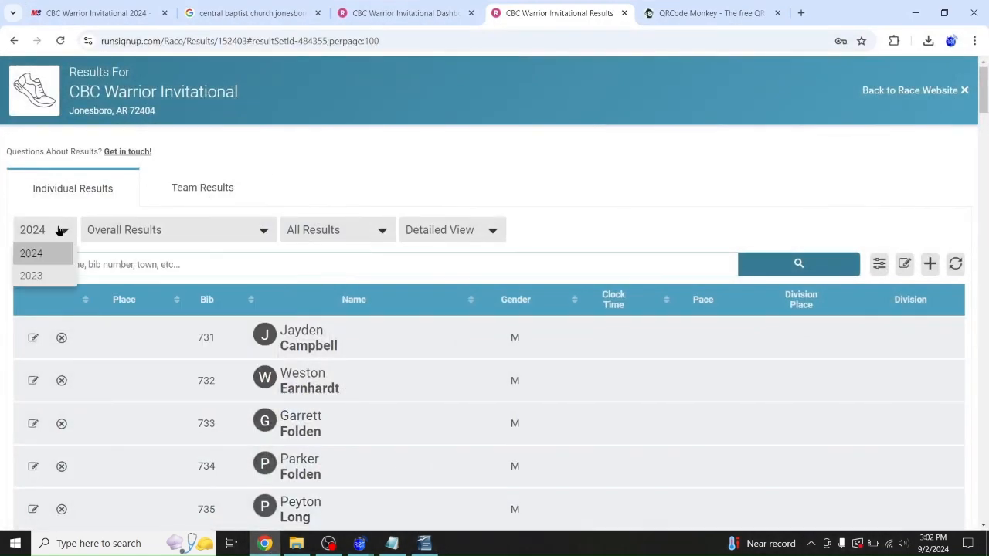
Show the 2023 results and select the Sr Girls 5K result set
{"action": "left_click", "coordinate": [39, 267]}
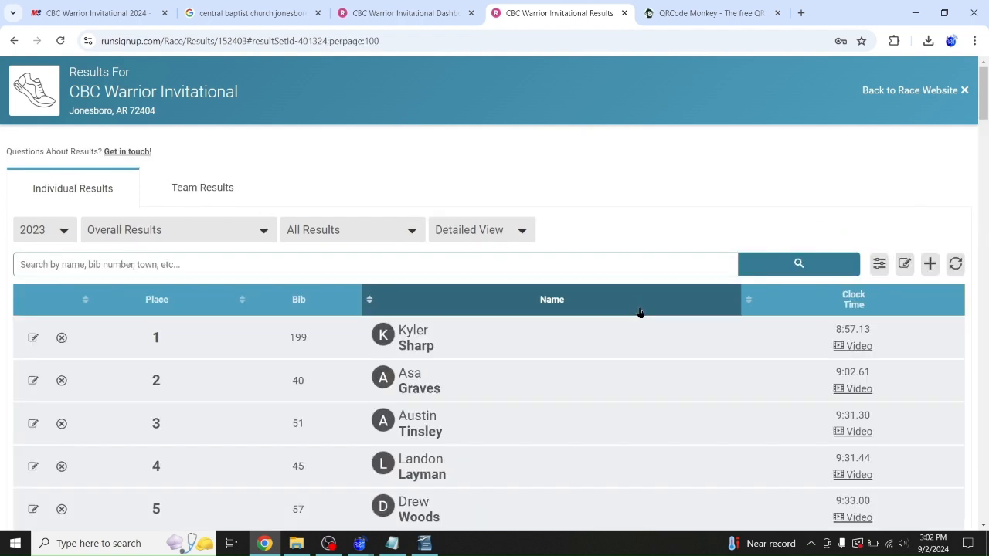
{"action": "scroll", "coordinate": [631, 397], "scroll_direction": "down", "scroll_amount": 1}
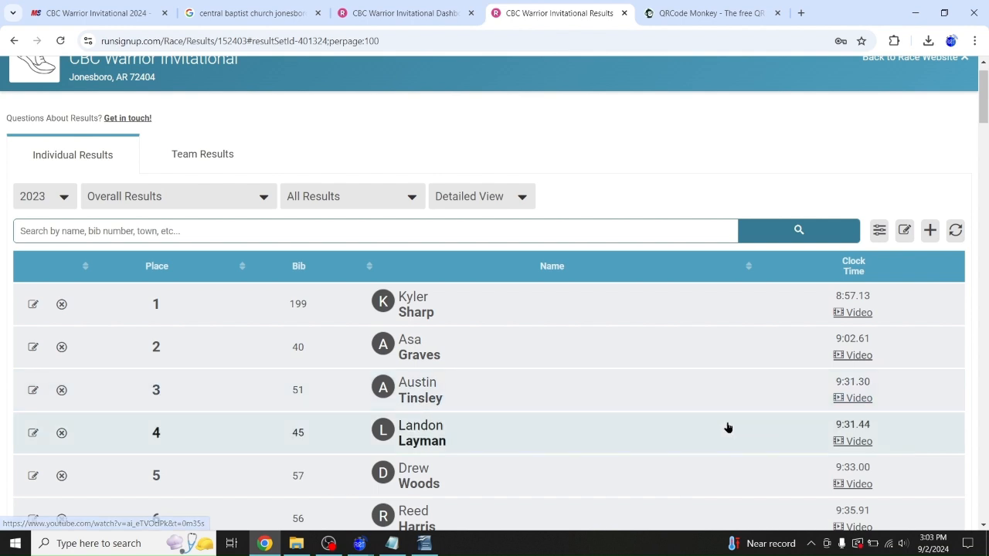
{"action": "scroll", "coordinate": [726, 426], "scroll_direction": "down", "scroll_amount": 2}
{"action": "left_click", "coordinate": [259, 141]}
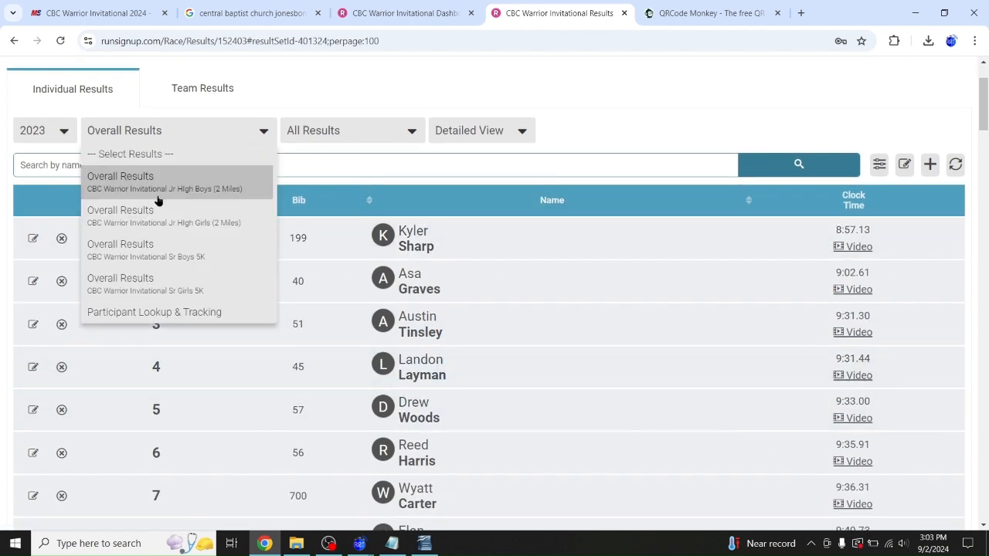
{"action": "left_click", "coordinate": [164, 290]}
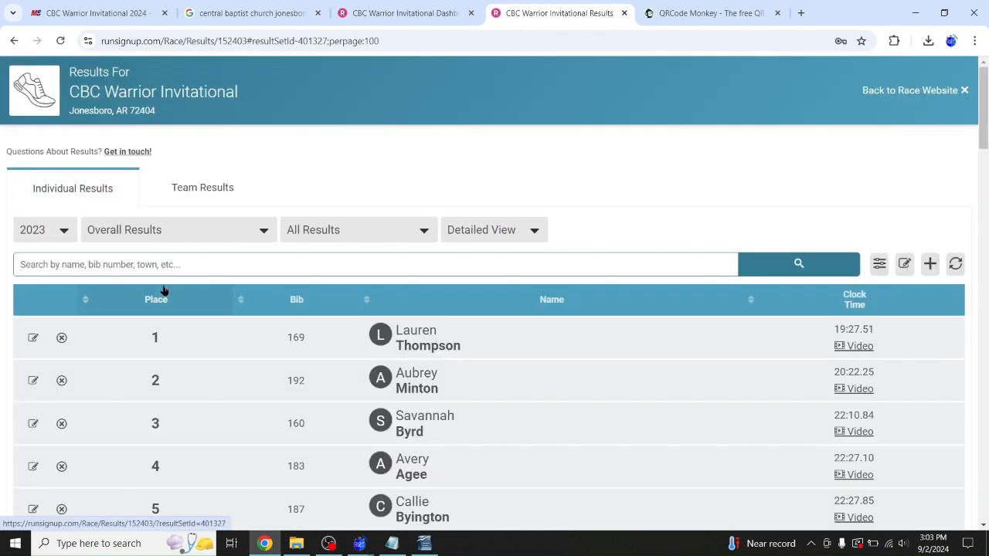
Watch the fourth-place runner's finish video, then close the YouTube tab
{"action": "scroll", "coordinate": [619, 231], "scroll_direction": "down", "scroll_amount": 1}
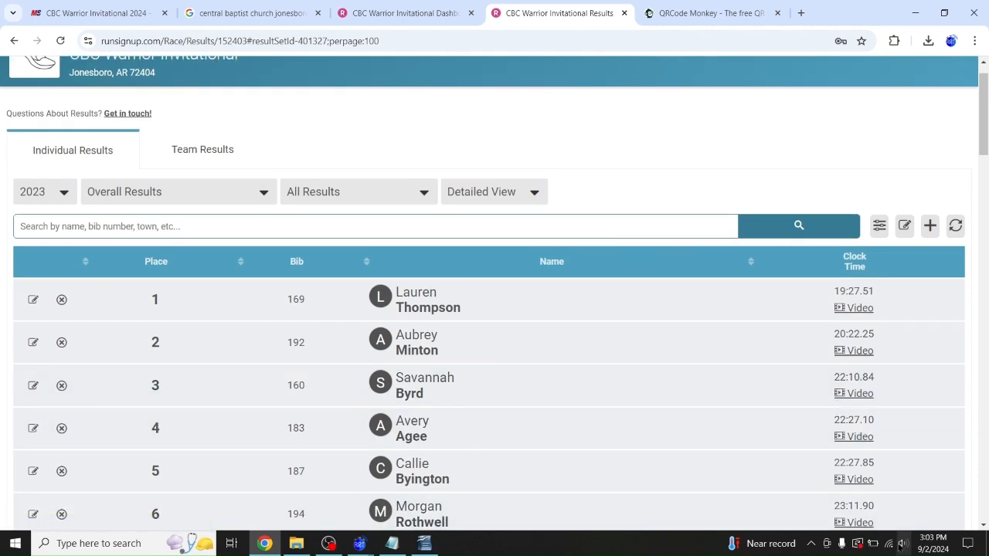
{"action": "left_click", "coordinate": [861, 438]}
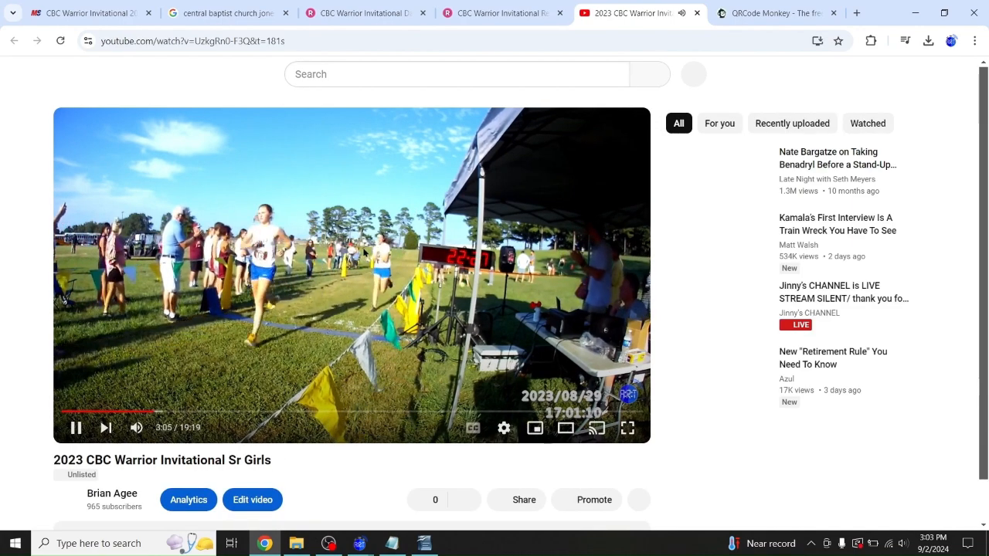
{"action": "left_click", "coordinate": [697, 13]}
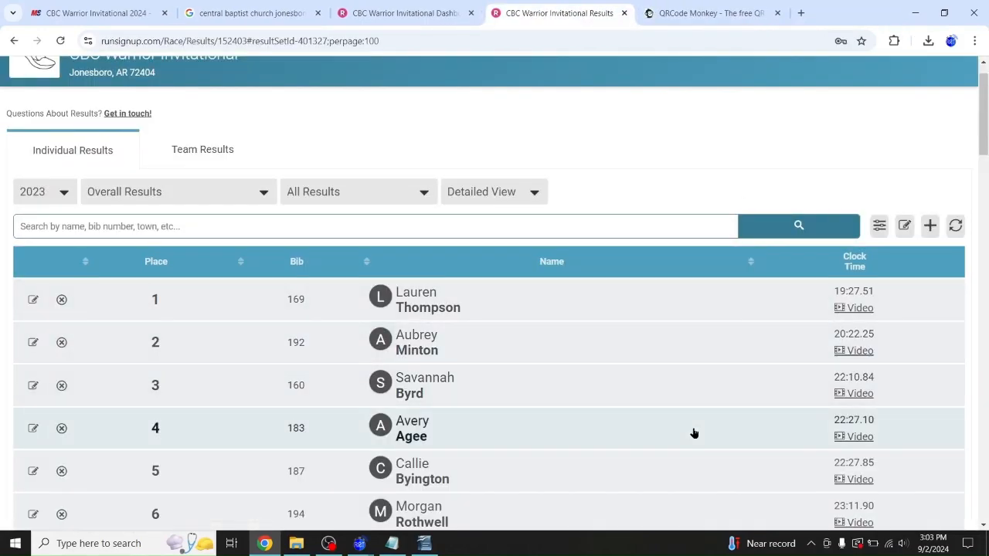
{"action": "scroll", "coordinate": [690, 433], "scroll_direction": "down", "scroll_amount": 1}
{"action": "scroll", "coordinate": [694, 433], "scroll_direction": "up", "scroll_amount": 2}
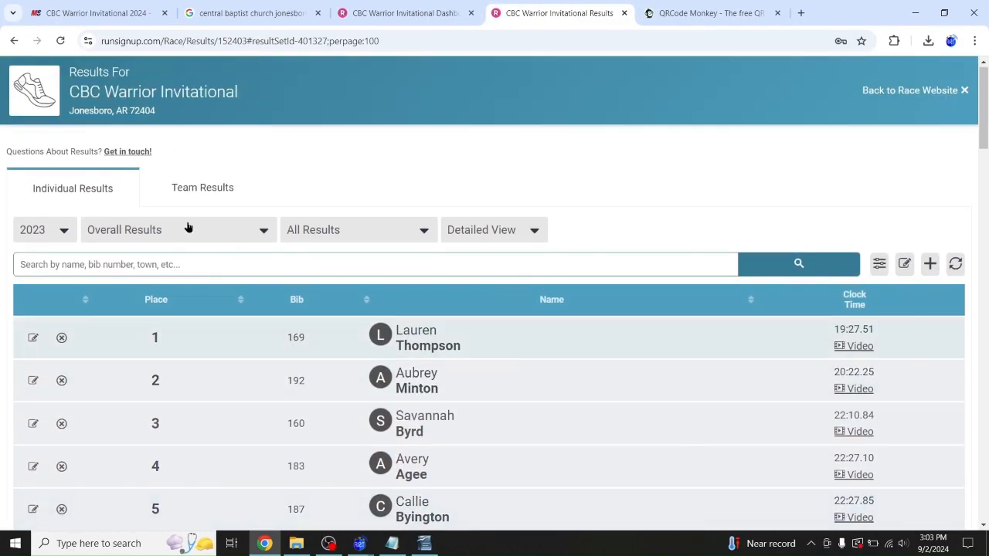
Browse the race's Finish Line photo album via Back to Race Website and MORE > Photos
{"action": "left_click", "coordinate": [927, 91]}
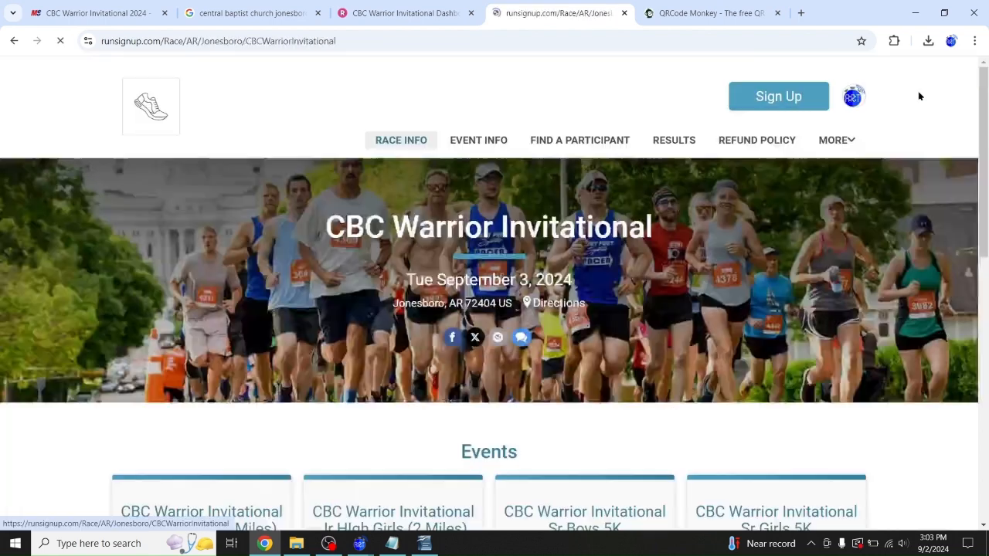
{"action": "left_click", "coordinate": [838, 139]}
{"action": "left_click", "coordinate": [833, 168]}
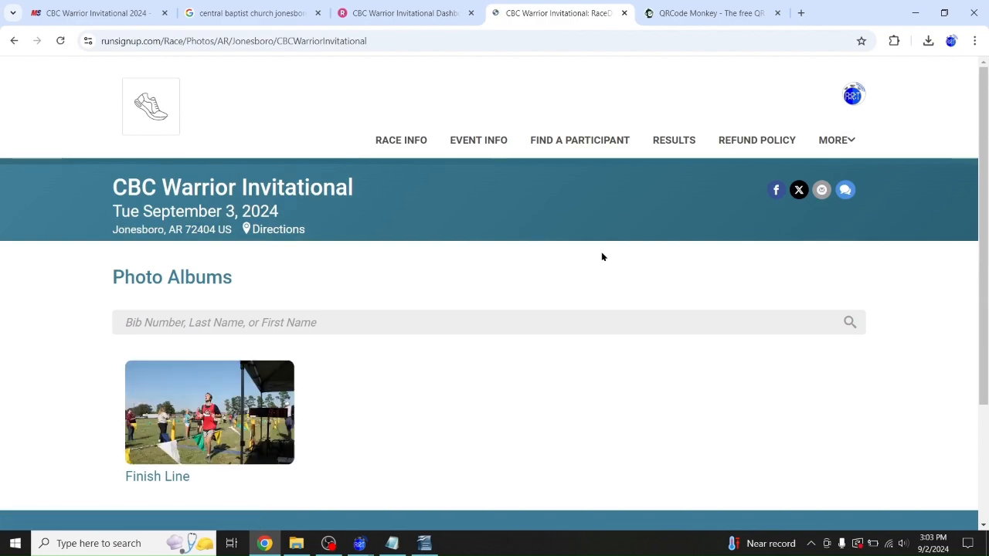
{"action": "scroll", "coordinate": [455, 353], "scroll_direction": "down", "scroll_amount": 1}
{"action": "left_click", "coordinate": [184, 359]}
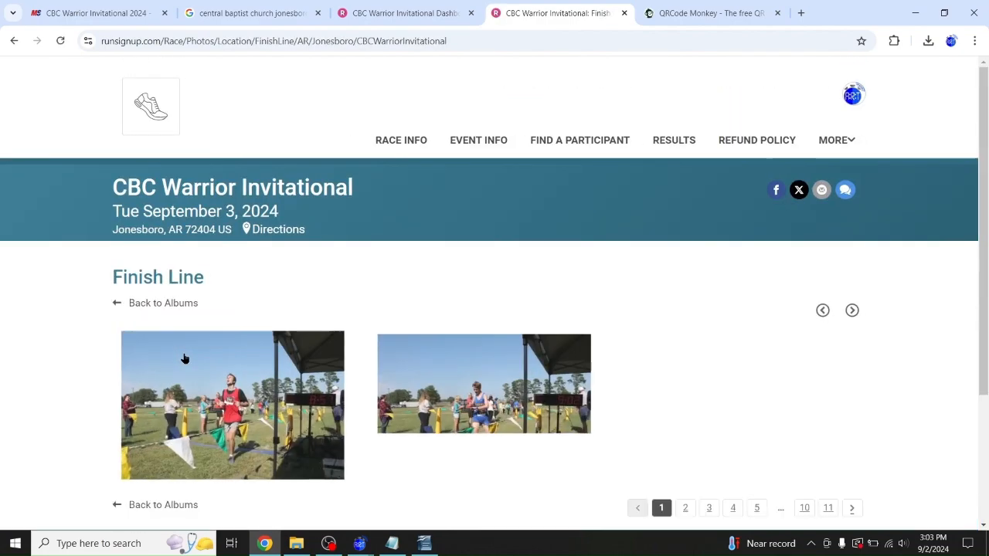
{"action": "scroll", "coordinate": [184, 358], "scroll_direction": "down", "scroll_amount": 2}
{"action": "scroll", "coordinate": [185, 359], "scroll_direction": "down", "scroll_amount": 4}
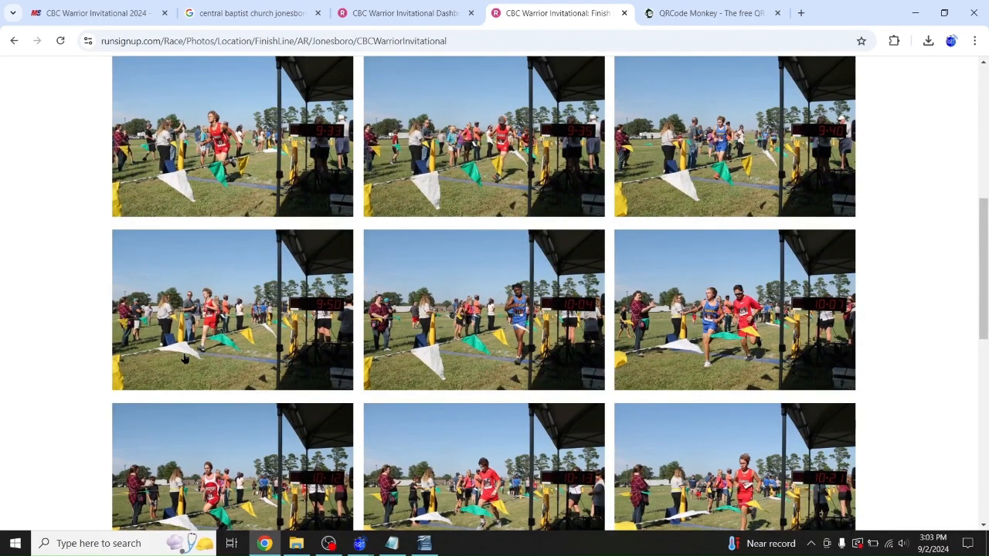
{"action": "scroll", "coordinate": [185, 359], "scroll_direction": "down", "scroll_amount": 10}
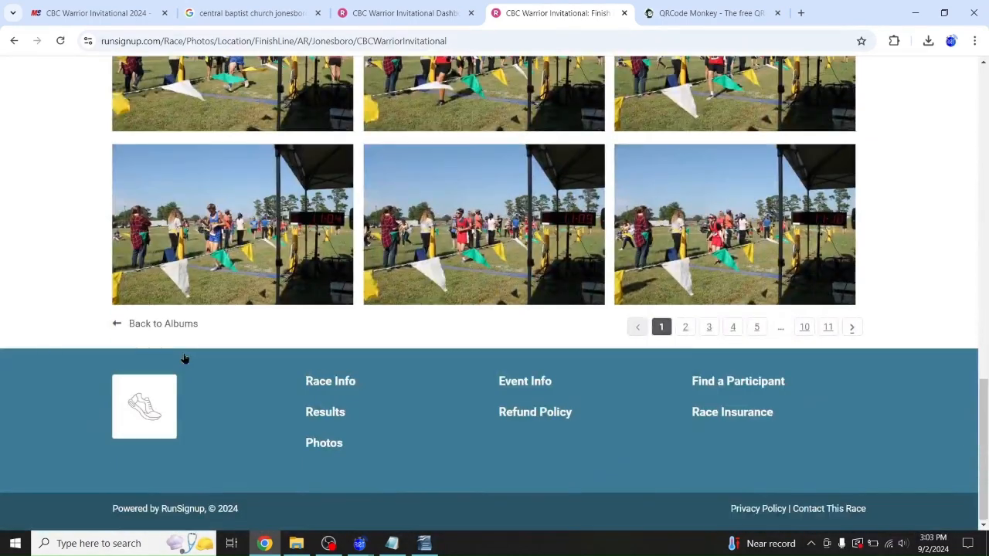
{"action": "scroll", "coordinate": [249, 314], "scroll_direction": "up", "scroll_amount": 13}
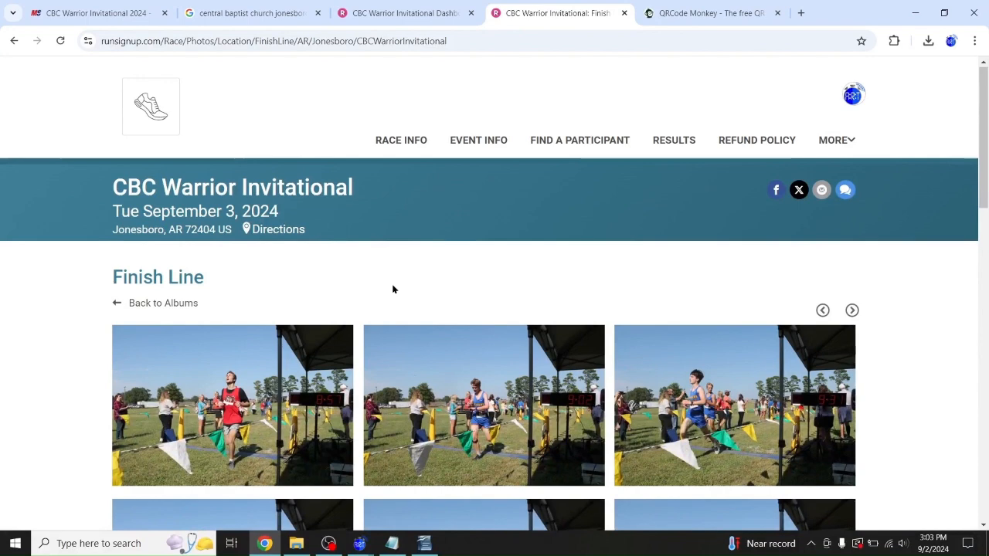
Close the QRCode Monkey tab and minimize Chrome to return to Writer
{"action": "left_click", "coordinate": [699, 13]}
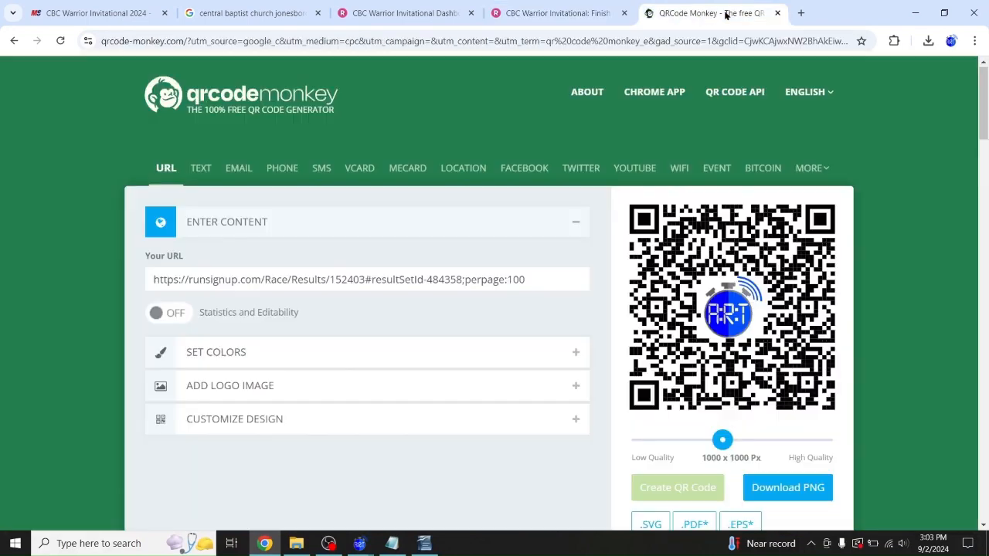
{"action": "left_click", "coordinate": [777, 13]}
{"action": "left_click", "coordinate": [912, 13]}
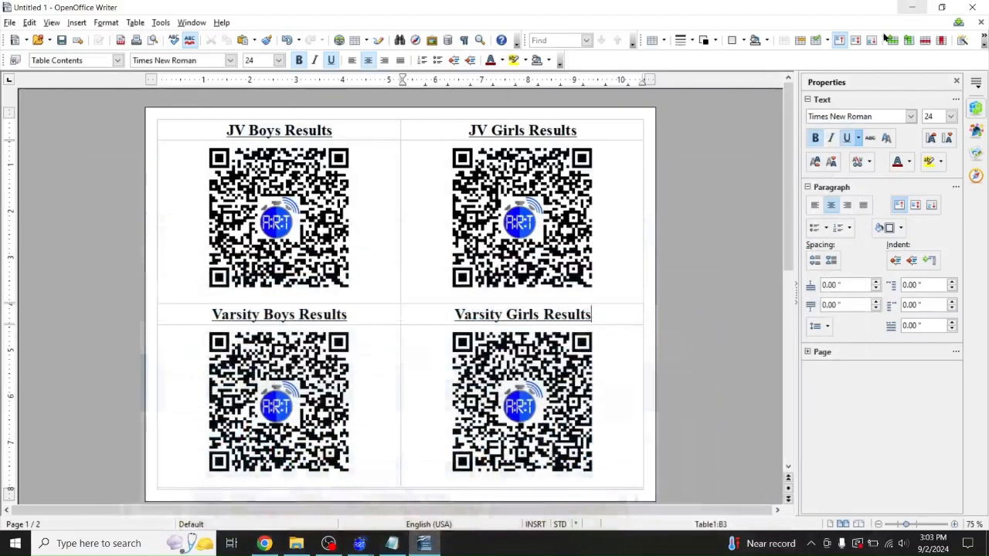
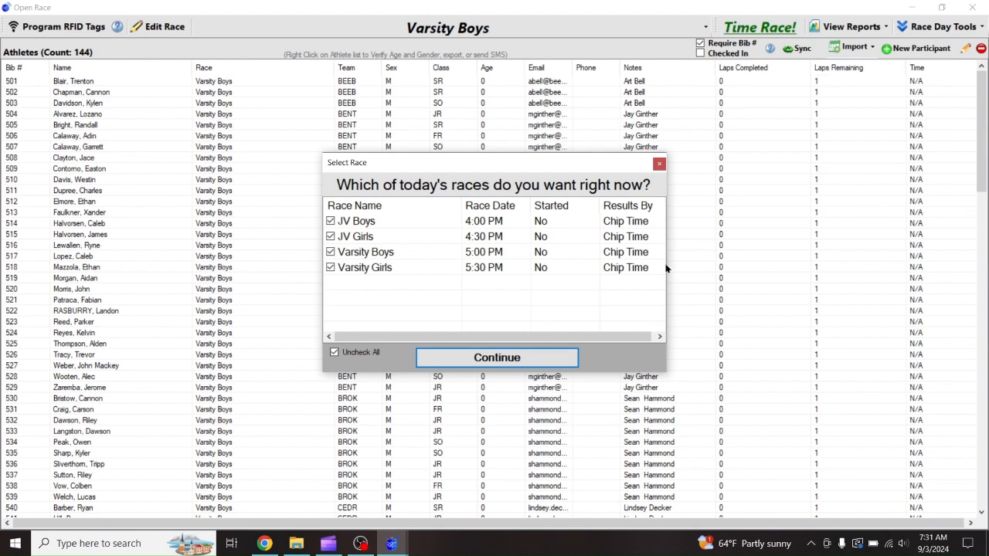
Load today's four races into the timing screen and decline automatic SMS results
{"action": "left_click", "coordinate": [540, 358]}
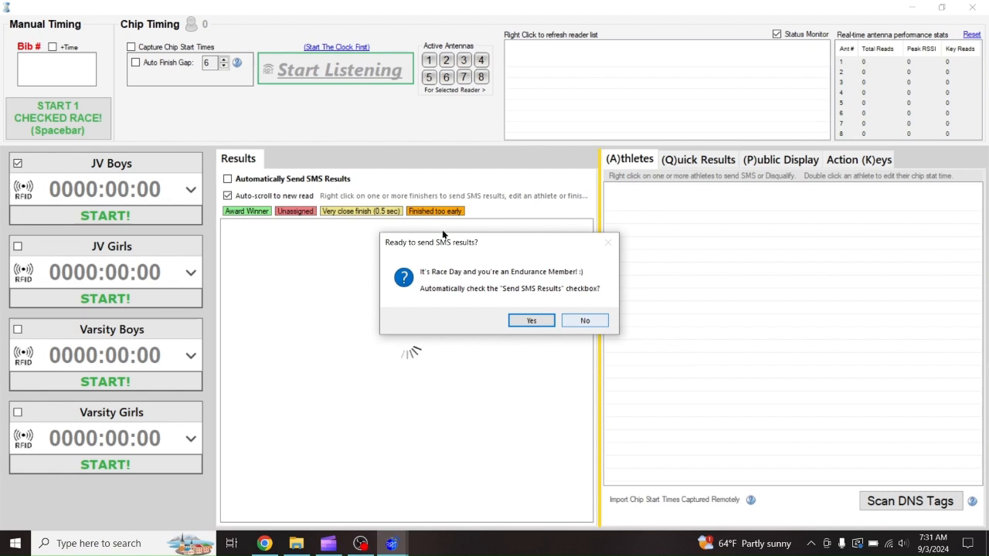
{"action": "left_click", "coordinate": [576, 320]}
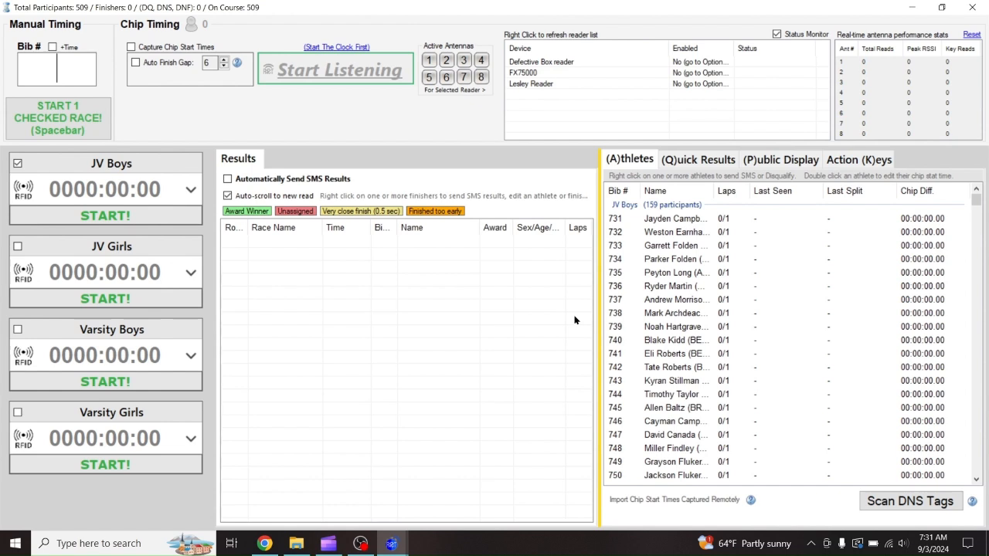
Group-start JV Boys and JV Girls, then finish JV Girls and reset it to zero
{"action": "left_click", "coordinate": [18, 248]}
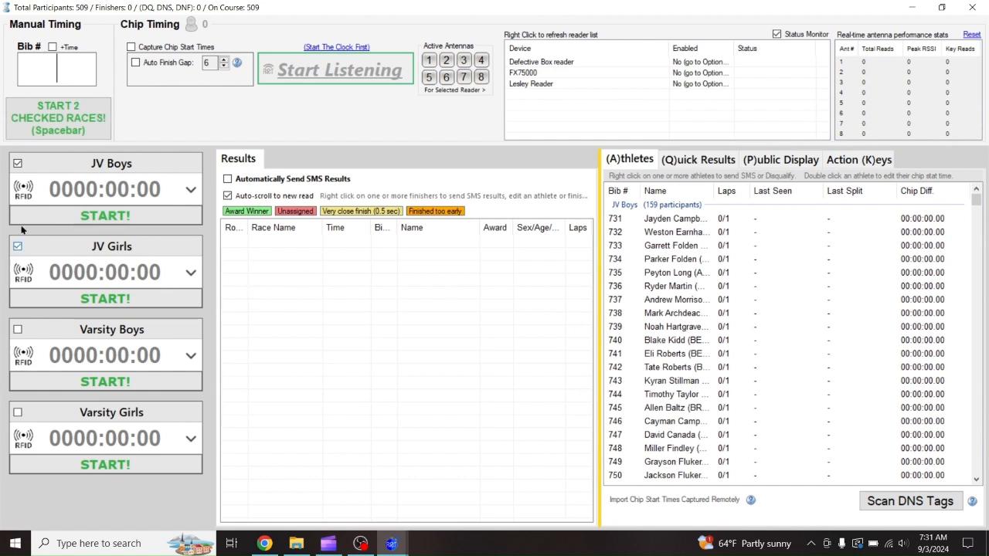
{"action": "left_click", "coordinate": [75, 122]}
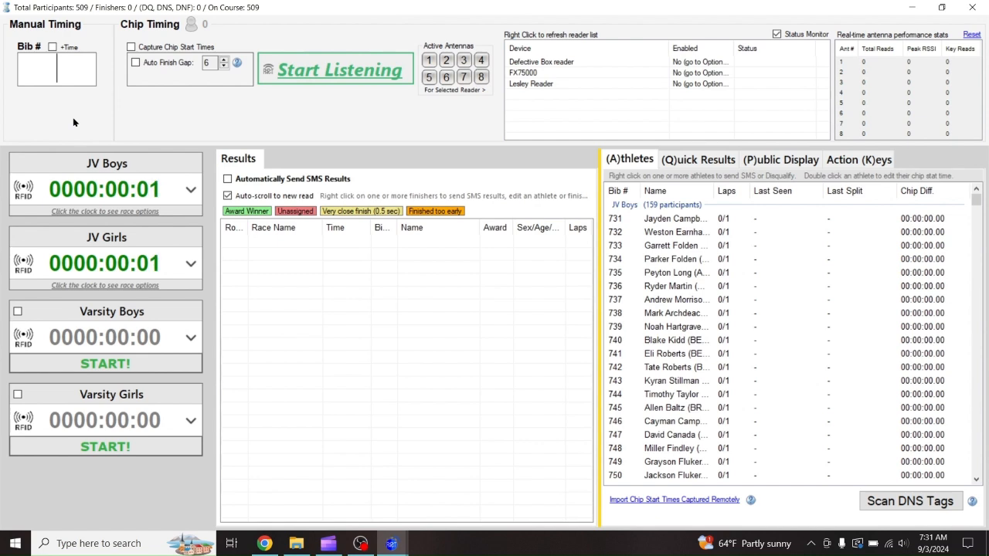
{"action": "left_click", "coordinate": [105, 263]}
{"action": "left_click", "coordinate": [134, 313]}
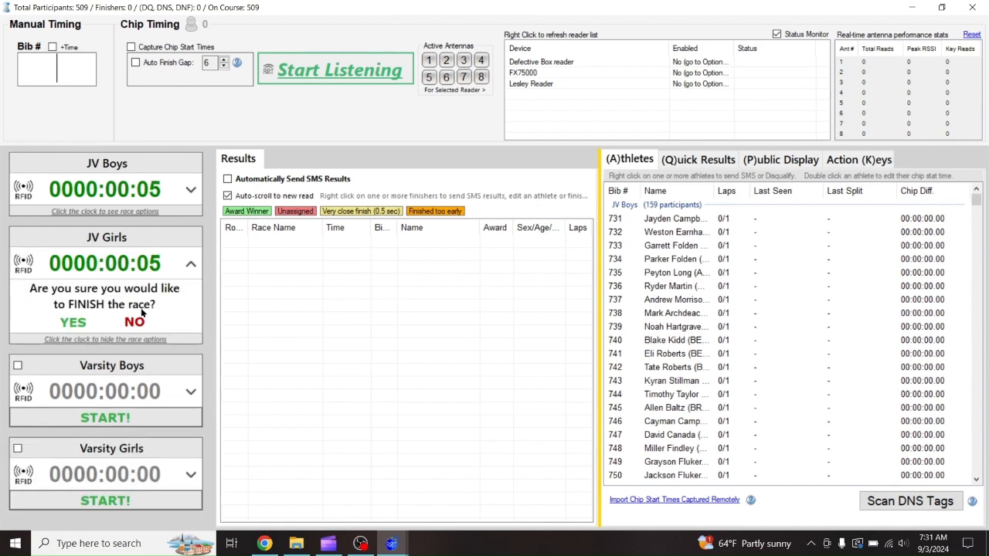
{"action": "left_click", "coordinate": [93, 322]}
{"action": "left_click", "coordinate": [180, 309]}
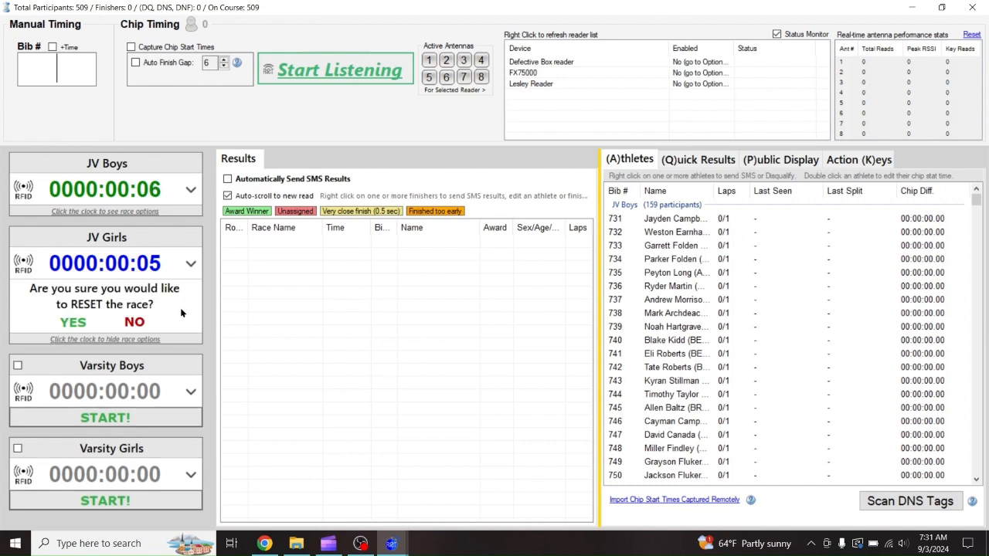
{"action": "left_click", "coordinate": [74, 323]}
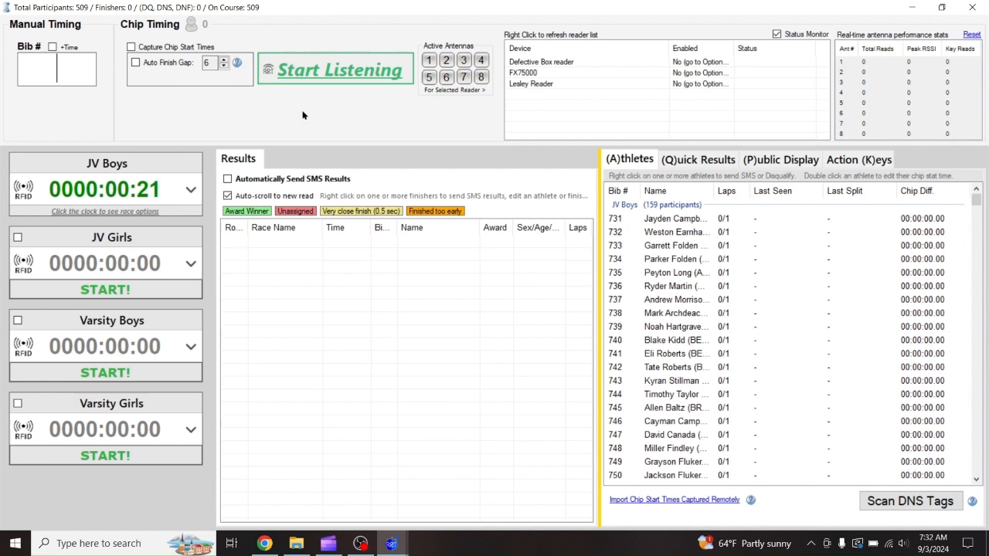
Begin listening for chip reads in the Chip Timing area
{"action": "left_click", "coordinate": [326, 74]}
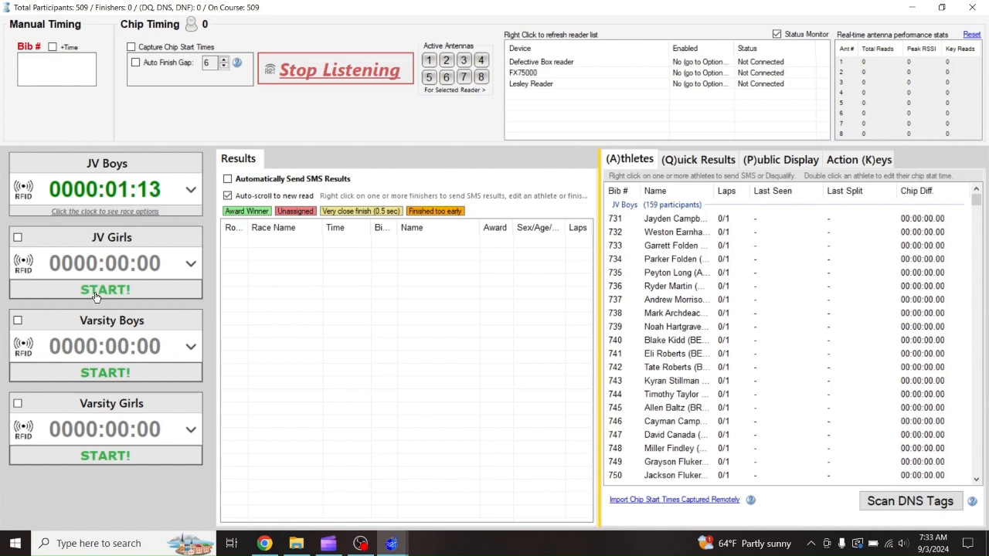
Start JV Girls and shift its gun start time by 01 minute 49 seconds
{"action": "left_click", "coordinate": [95, 297]}
{"action": "left_click", "coordinate": [111, 268]}
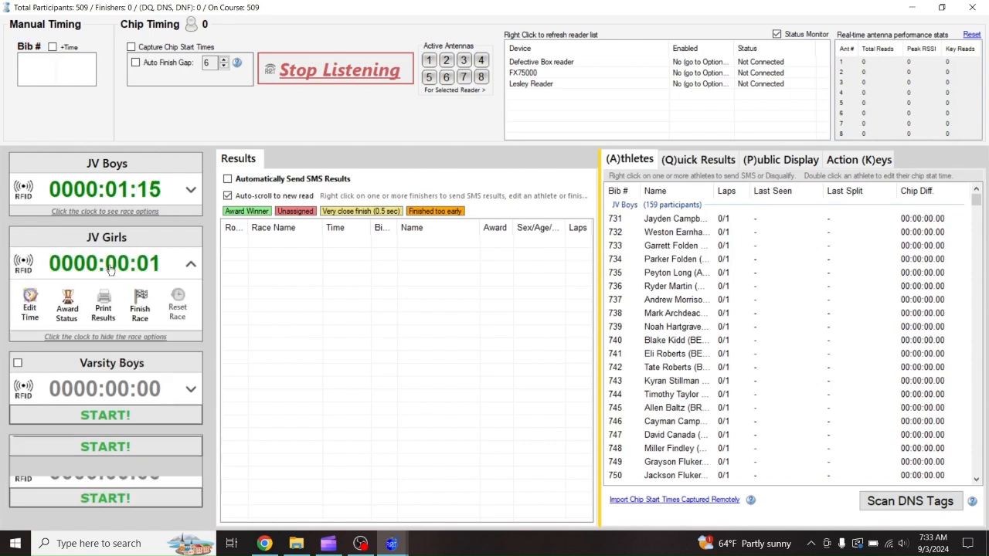
{"action": "left_click", "coordinate": [35, 301]}
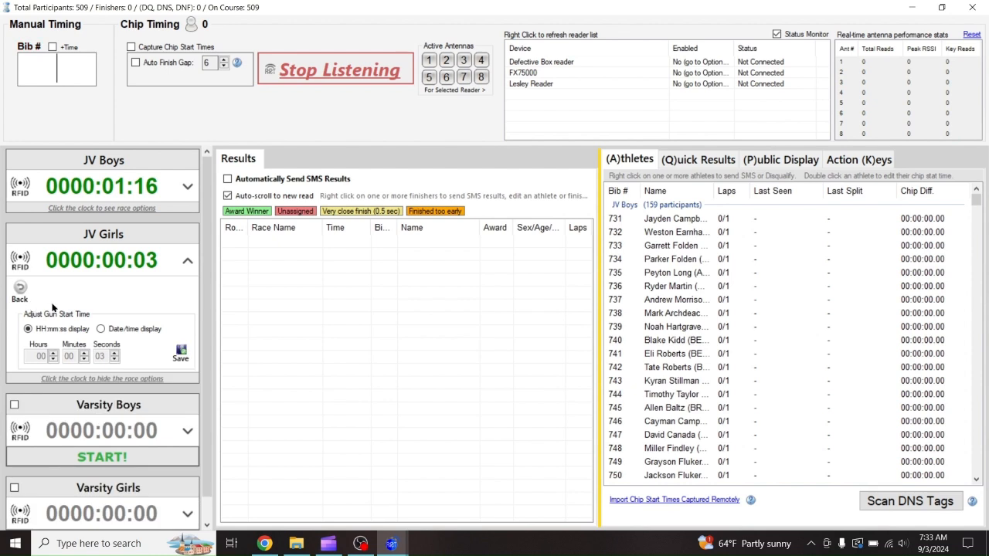
{"action": "left_click", "coordinate": [83, 353]}
{"action": "left_click", "coordinate": [114, 354]}
{"action": "left_click", "coordinate": [114, 353]}
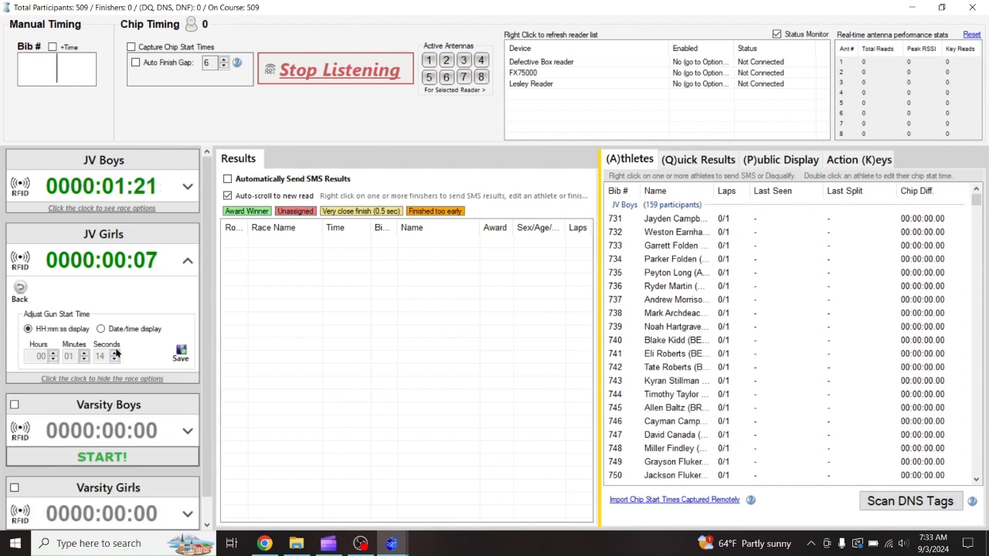
{"action": "left_click", "coordinate": [114, 353]}
{"action": "left_click", "coordinate": [114, 353]}
{"action": "left_click", "coordinate": [115, 354]}
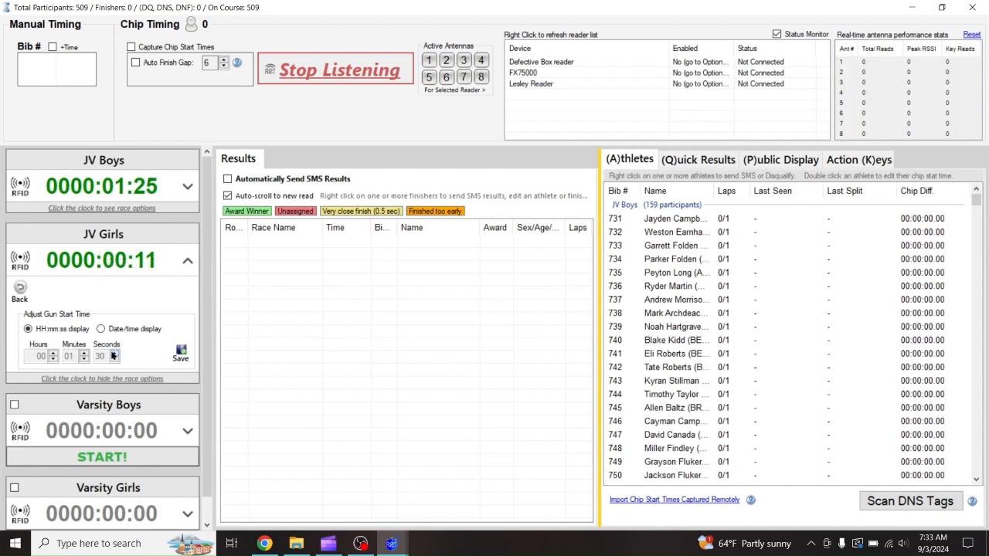
{"action": "left_click", "coordinate": [114, 353]}
{"action": "left_click", "coordinate": [114, 353]}
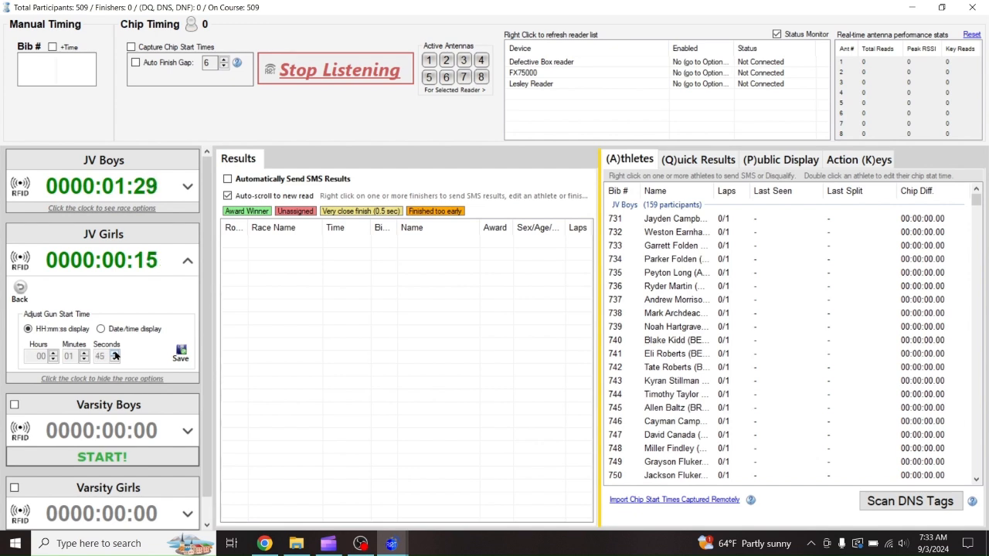
{"action": "left_click", "coordinate": [114, 353]}
{"action": "left_click", "coordinate": [114, 353]}
{"action": "left_click", "coordinate": [181, 354]}
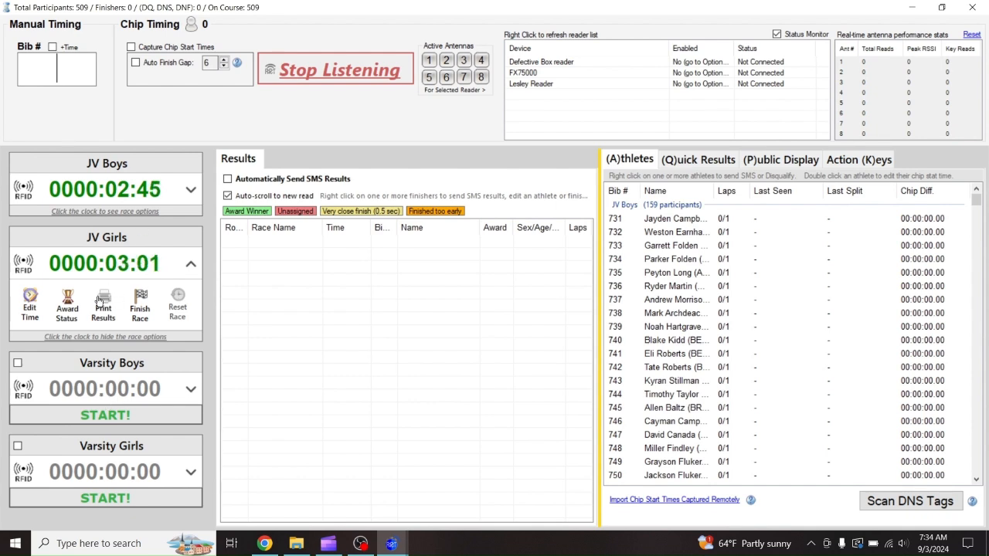
Finish JV Boys from its clock options, confirming so the clock stops at 0:03:08
{"action": "left_click", "coordinate": [154, 191]}
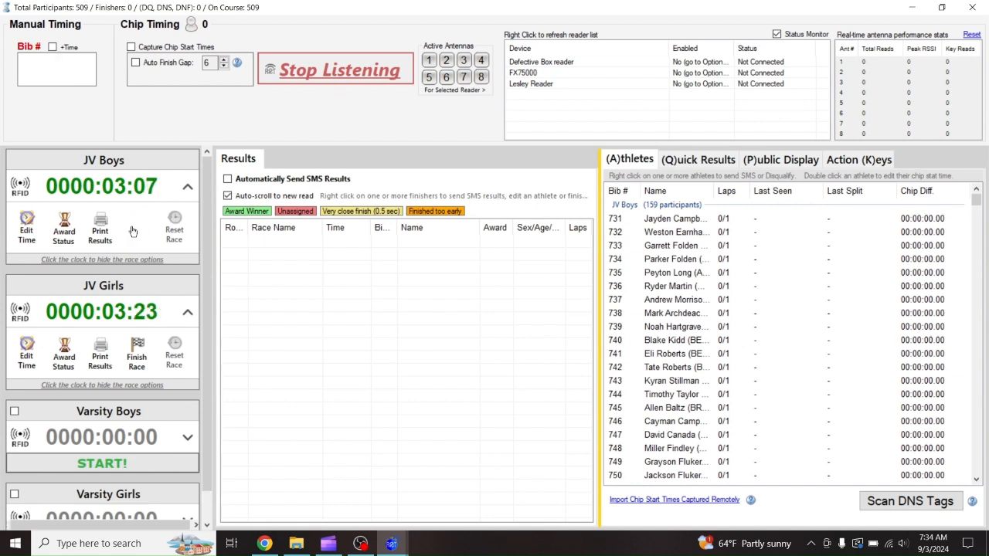
{"action": "left_click", "coordinate": [134, 221]}
{"action": "left_click", "coordinate": [67, 245]}
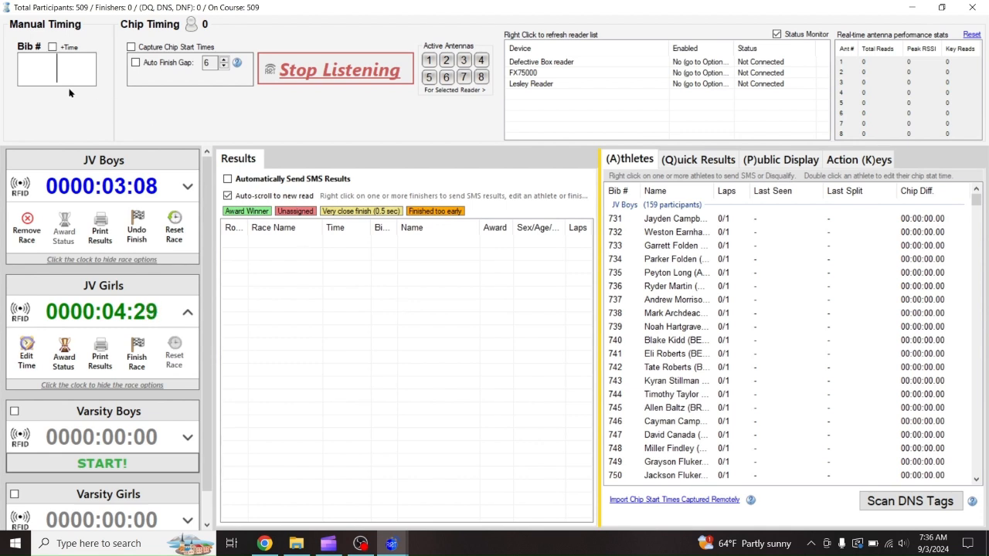
{"action": "key", "text": "Return"}
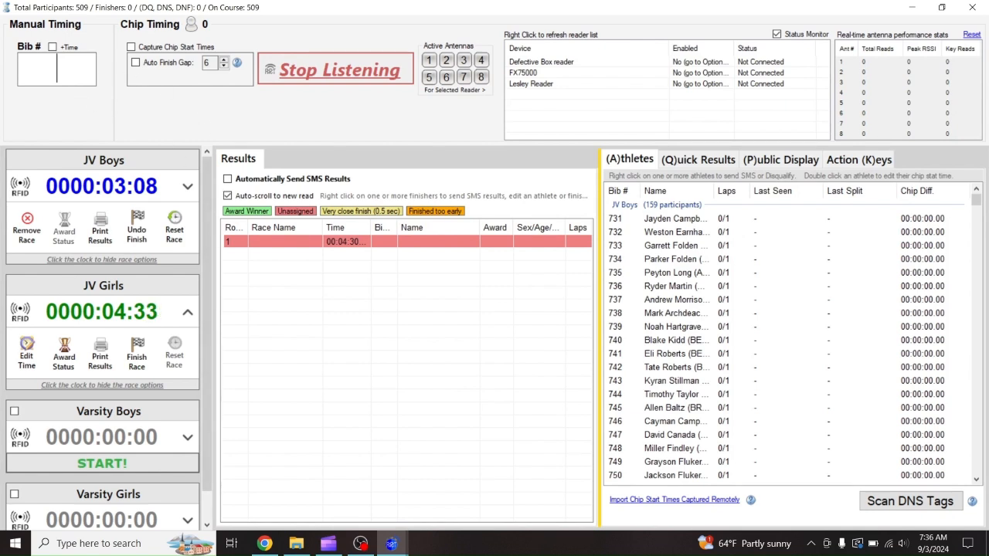
{"action": "type", "text": "1050"}
{"action": "key", "text": "Return"}
{"action": "right_click", "coordinate": [343, 242]}
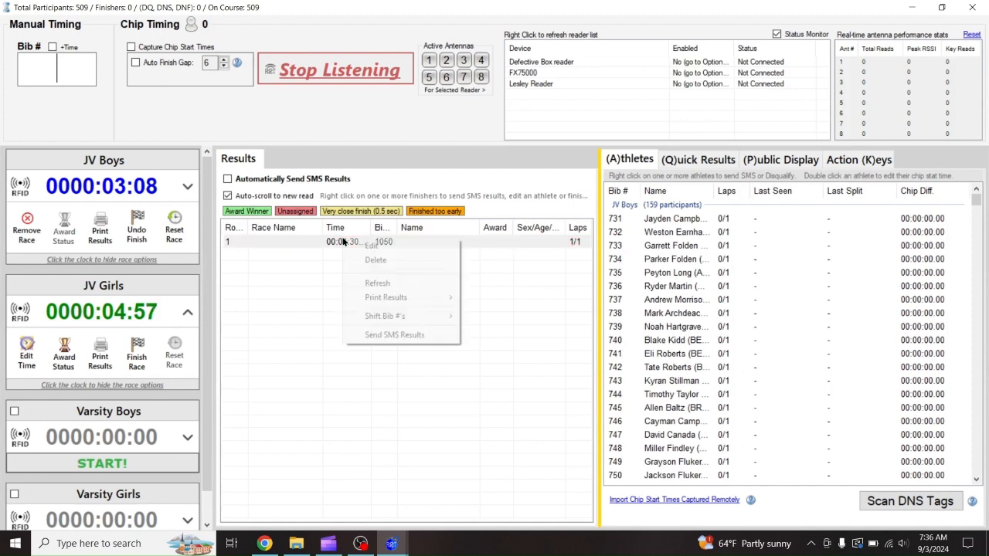
{"action": "left_click", "coordinate": [375, 259]}
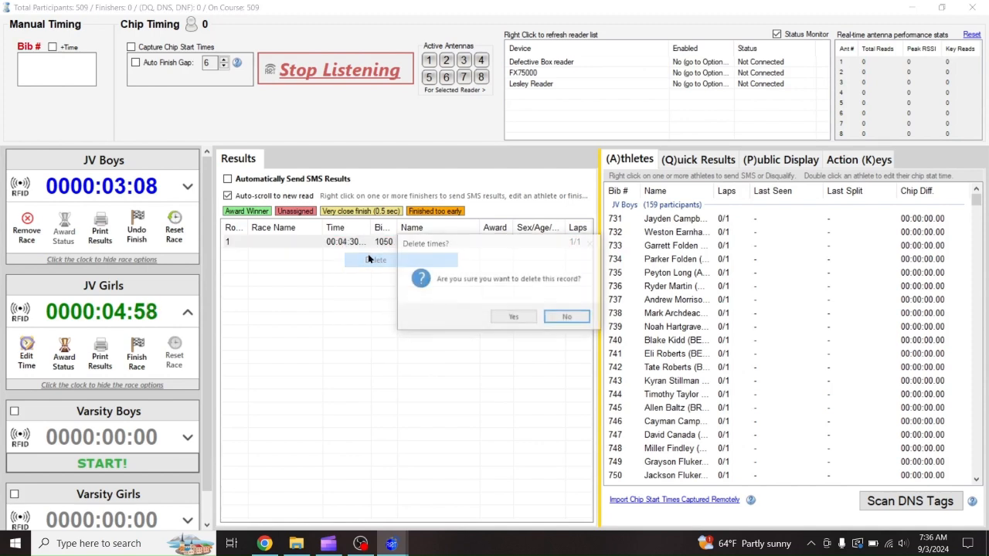
{"action": "left_click", "coordinate": [514, 319]}
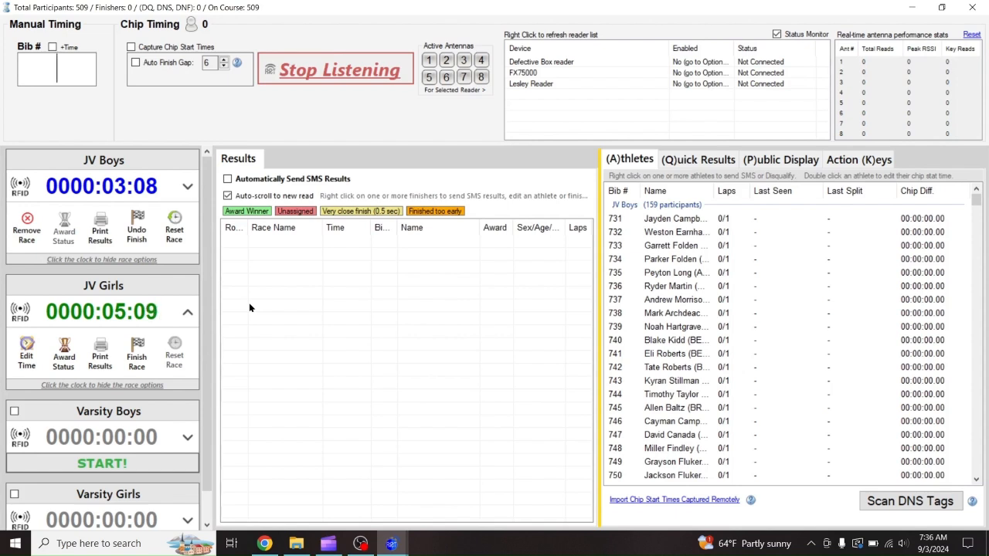
{"action": "right_click", "coordinate": [652, 302]}
{"action": "mouse_move", "coordinate": [706, 395]}
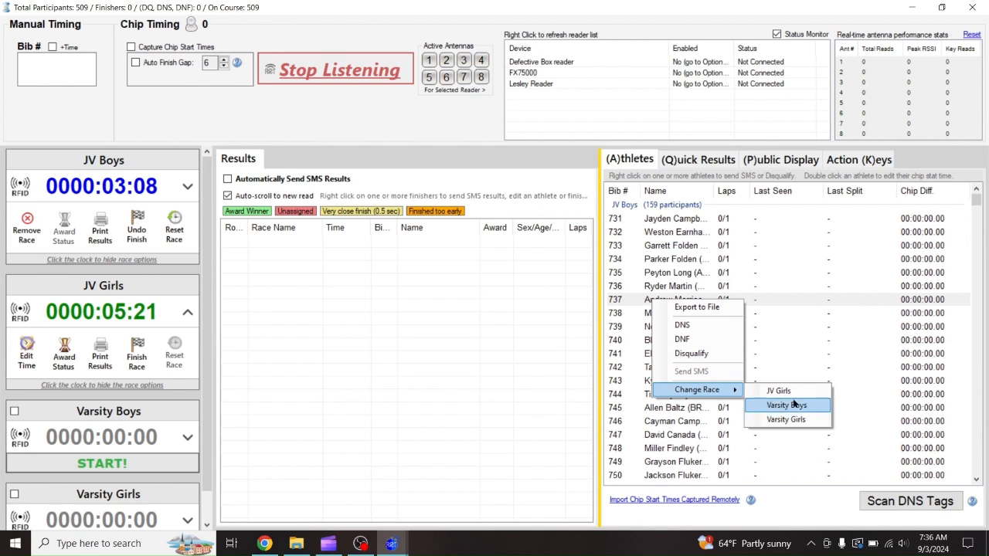
{"action": "left_click", "coordinate": [663, 248]}
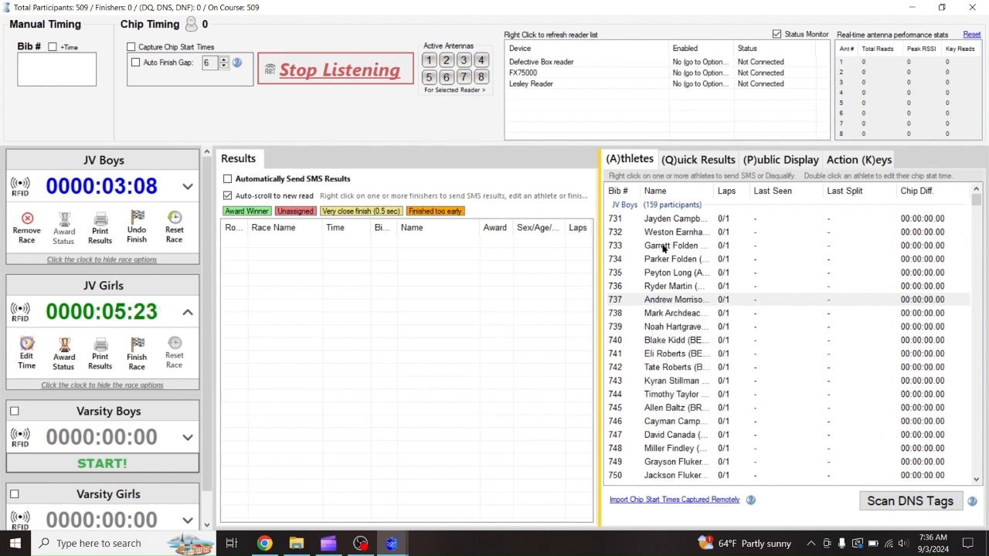
{"action": "left_click", "coordinate": [663, 248]}
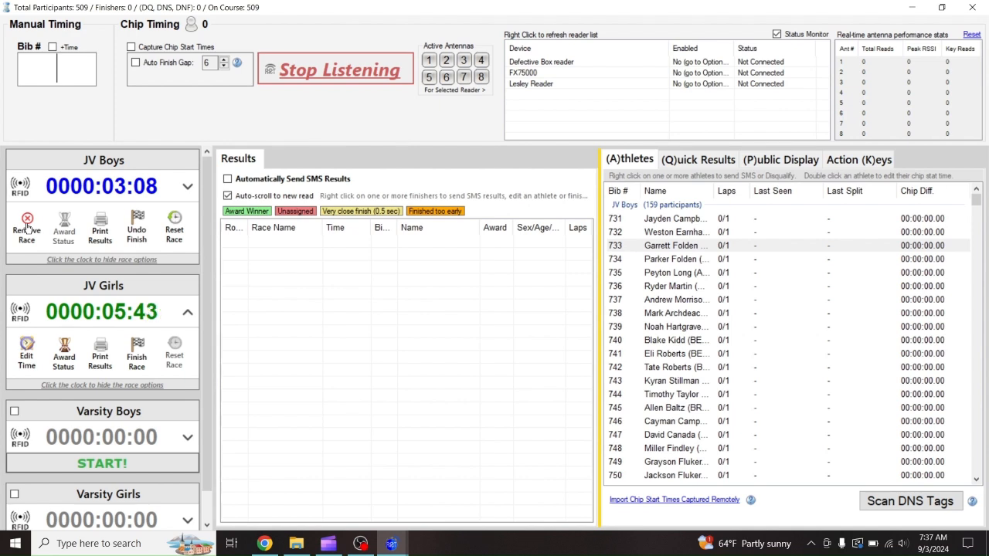
Undo the JV Boys finish and confirm, setting its clock running again
{"action": "left_click", "coordinate": [138, 229]}
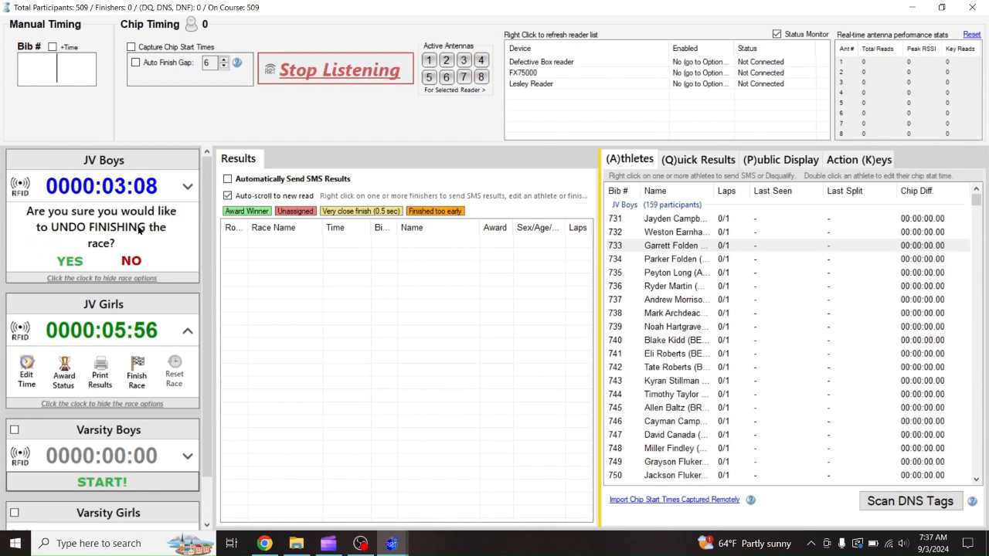
{"action": "left_click", "coordinate": [69, 261]}
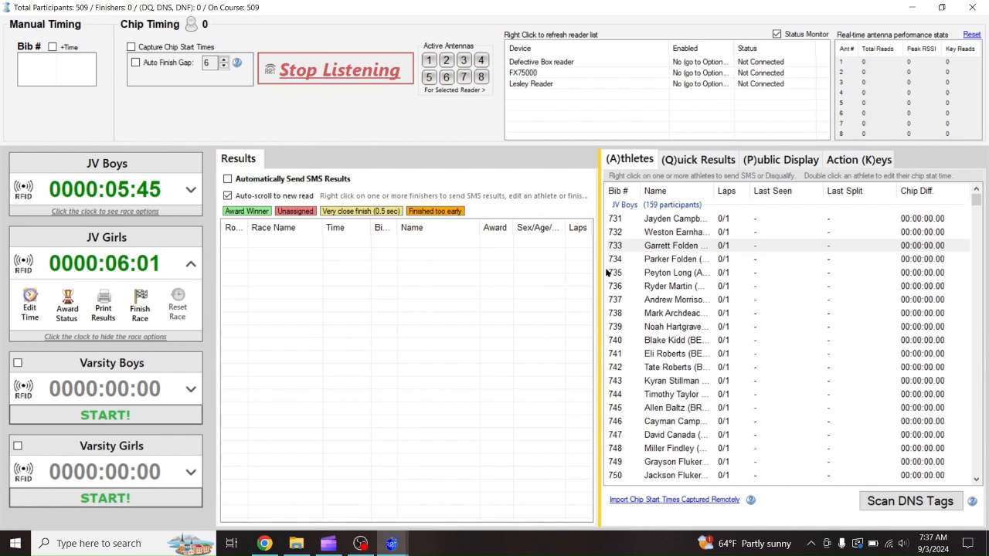
{"action": "type", "text": "731"}
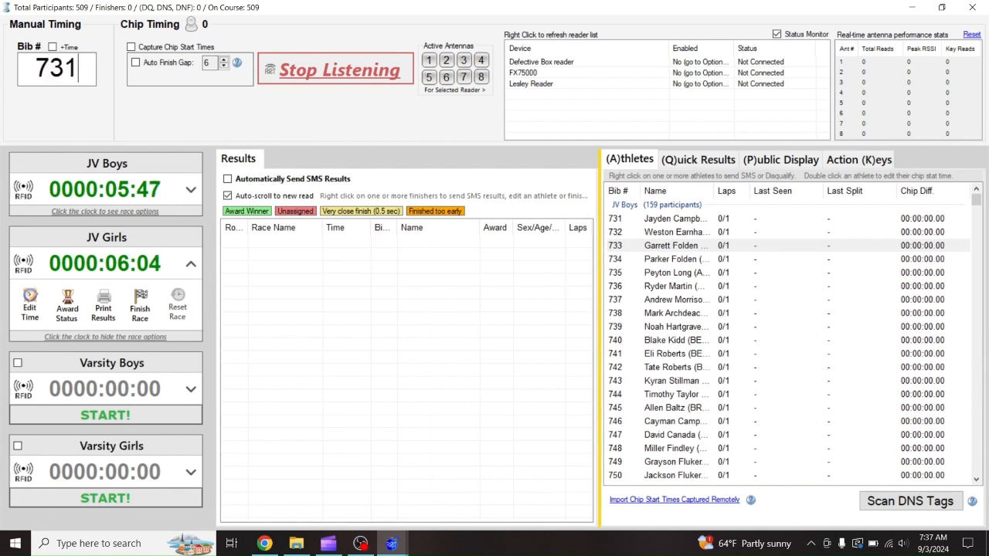
{"action": "key", "text": "Return"}
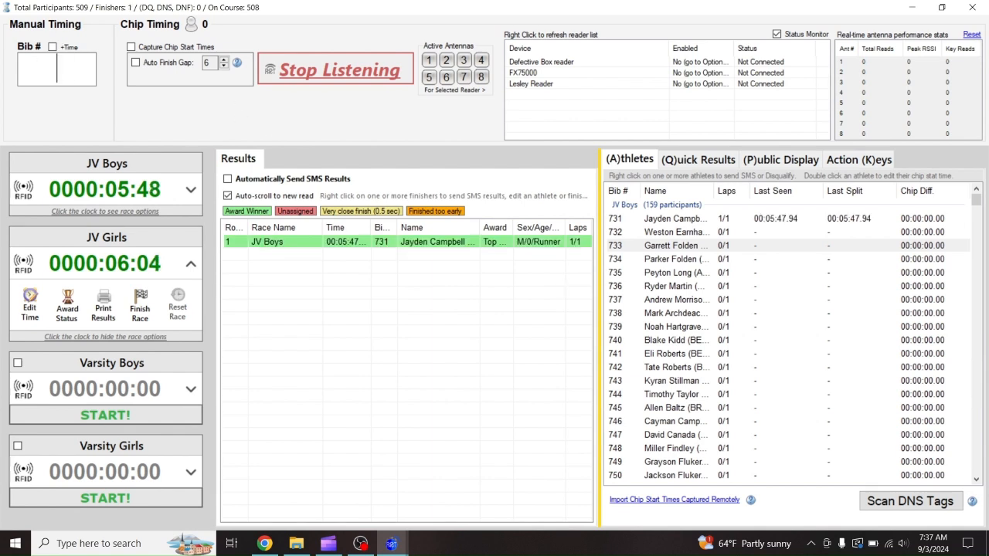
{"action": "left_click", "coordinate": [143, 195]}
{"action": "left_click", "coordinate": [140, 233]}
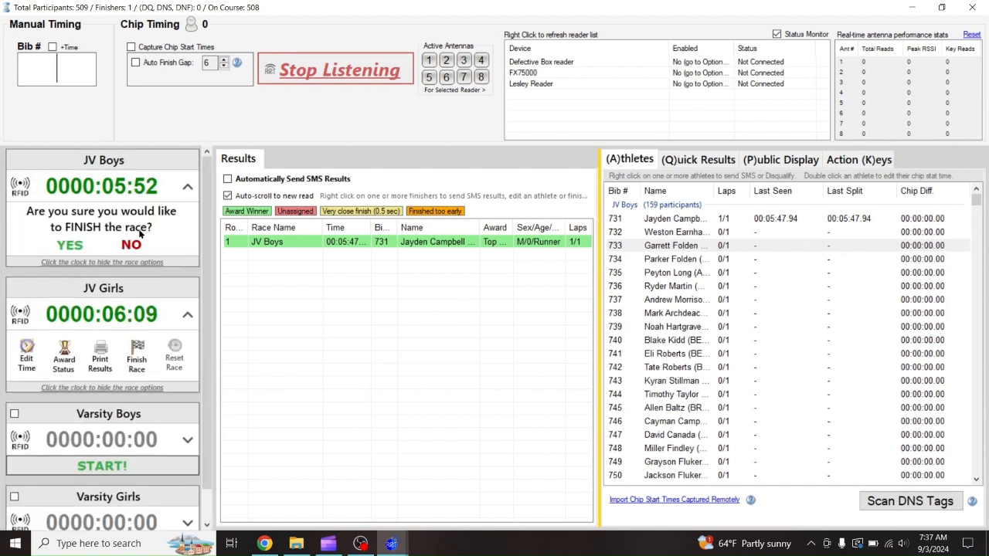
{"action": "left_click", "coordinate": [74, 246]}
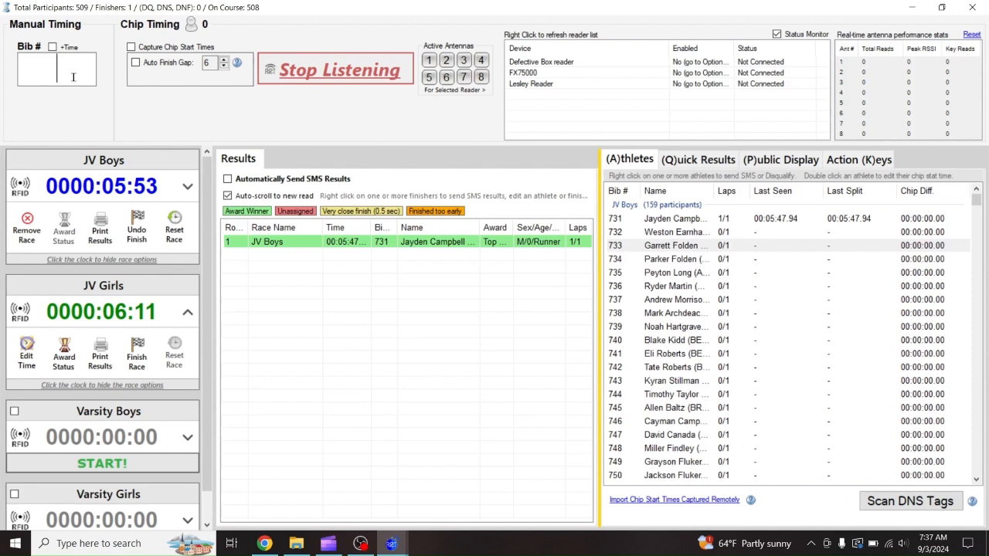
{"action": "type", "text": "7"}
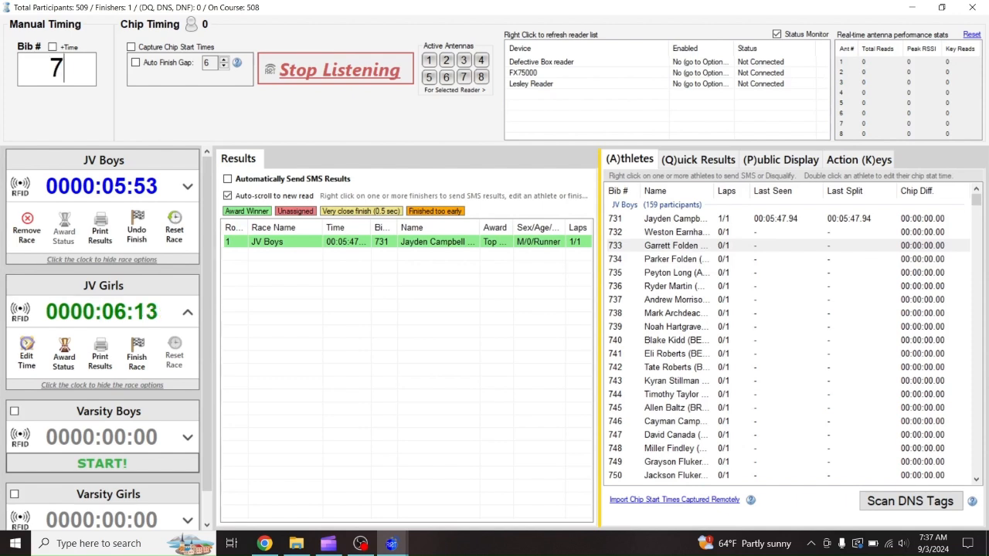
{"action": "type", "text": "32"}
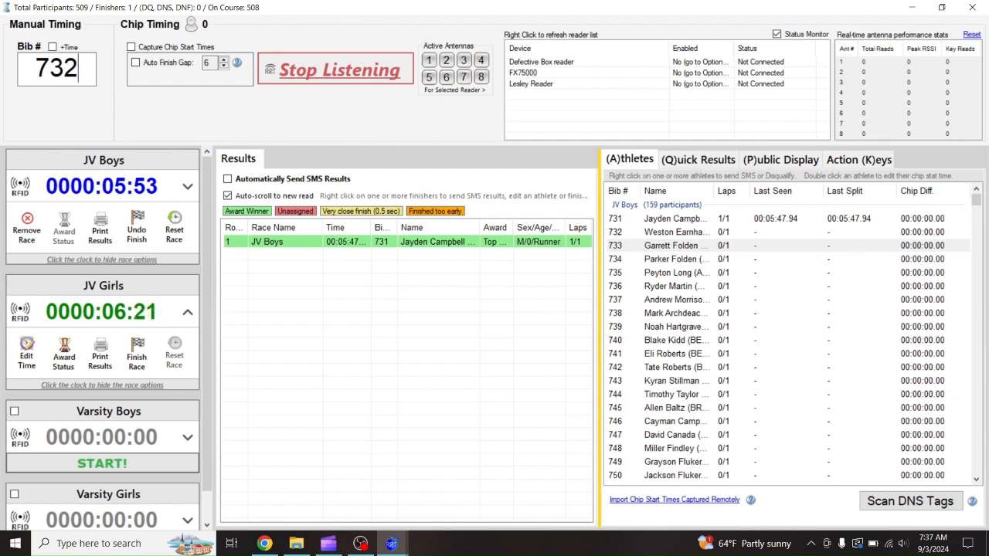
{"action": "key", "text": "BackSpace"}
{"action": "key", "text": "BackSpace"}
{"action": "key", "text": "BackSpace"}
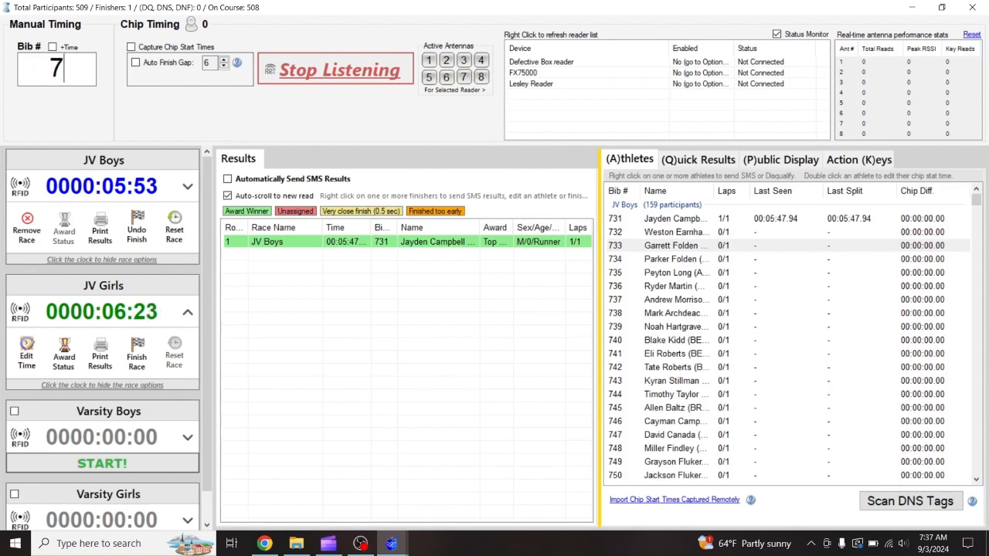
Reset JV Boys to zero, clearing its results, and show the Action (K)eys list
{"action": "left_click", "coordinate": [177, 231]}
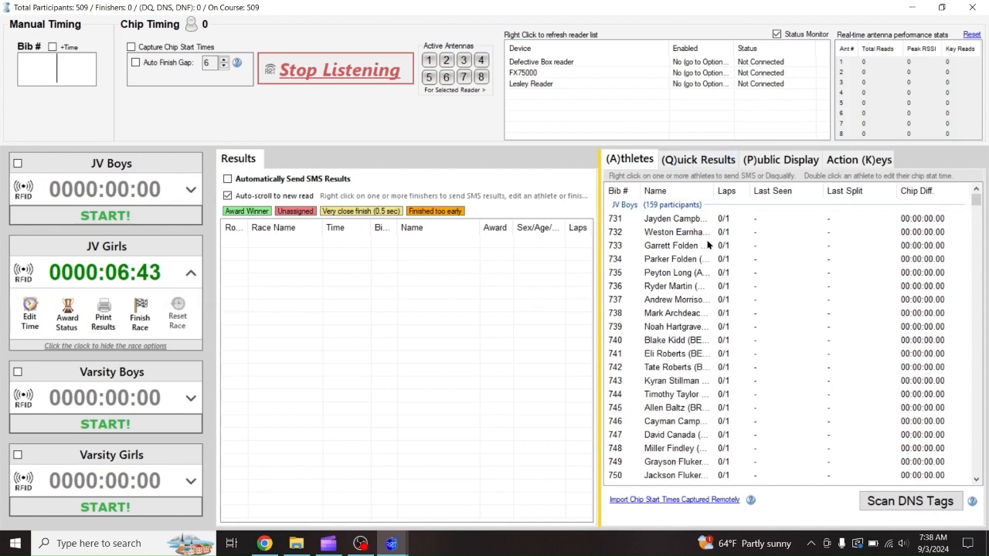
{"action": "left_click", "coordinate": [854, 159]}
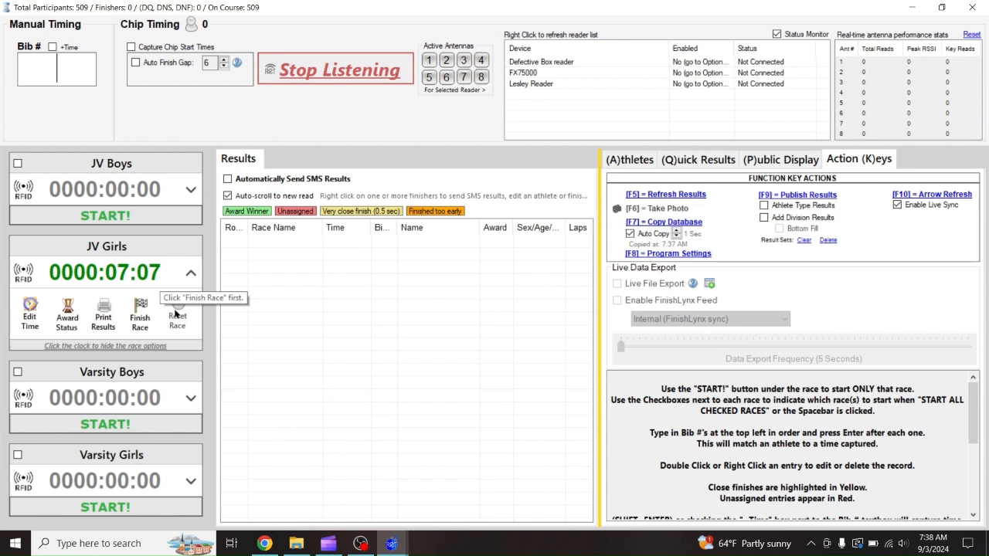
Finish JV Girls at 0:07:12, then close the timing screen and confirm finished timing
{"action": "left_click", "coordinate": [134, 327]}
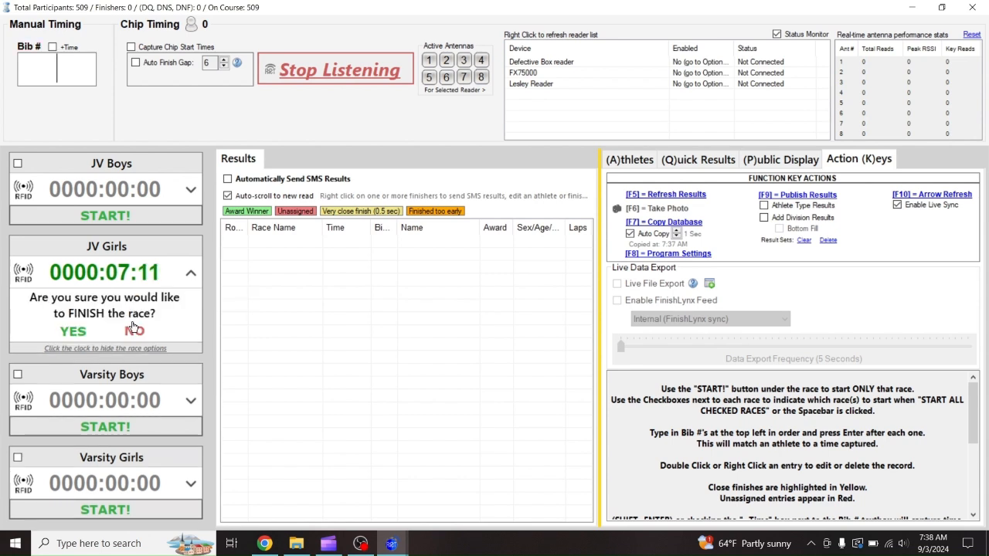
{"action": "left_click", "coordinate": [81, 330]}
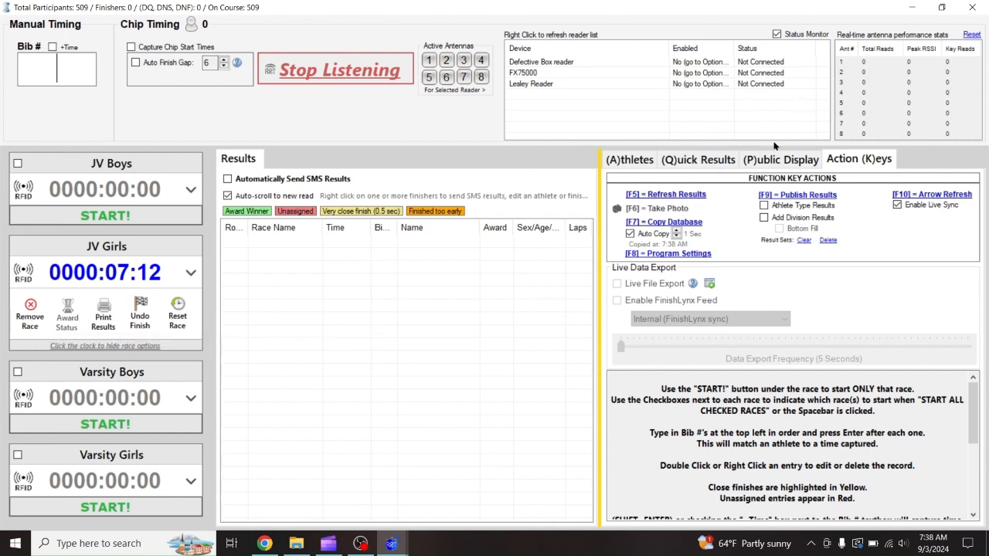
{"action": "left_click", "coordinate": [972, 9]}
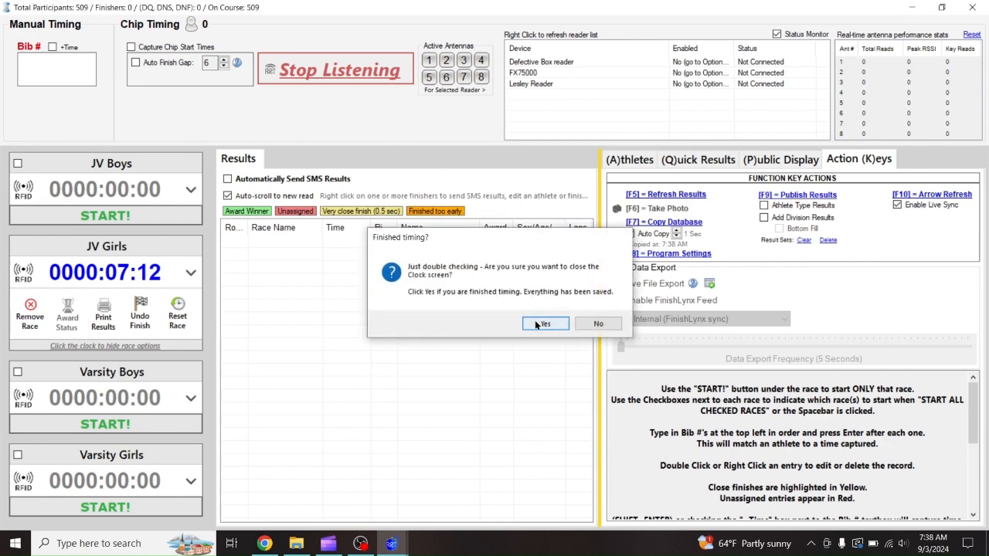
{"action": "left_click", "coordinate": [545, 324]}
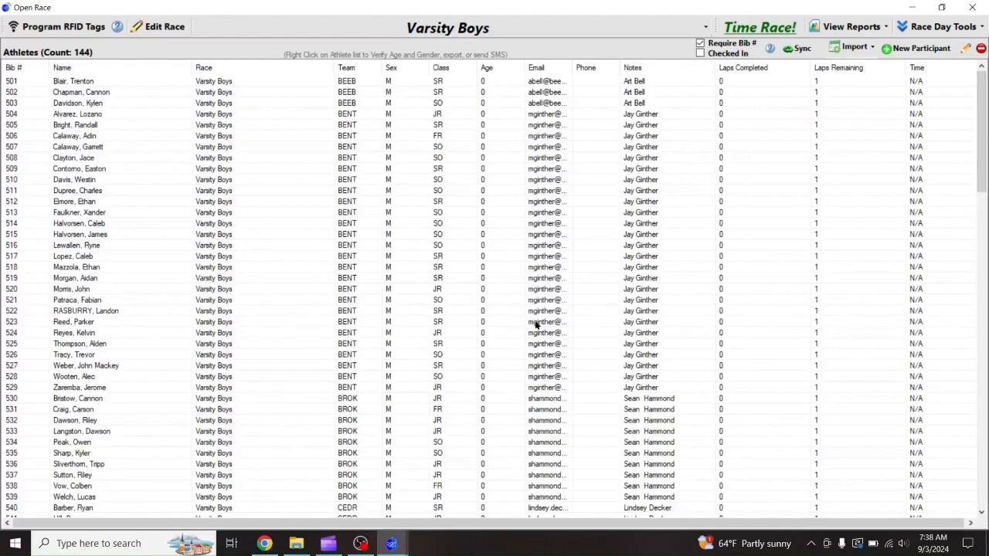
Reload all four races without SMS, start JV Boys, then close the timing screen
{"action": "left_click", "coordinate": [759, 28]}
{"action": "left_click", "coordinate": [426, 354]}
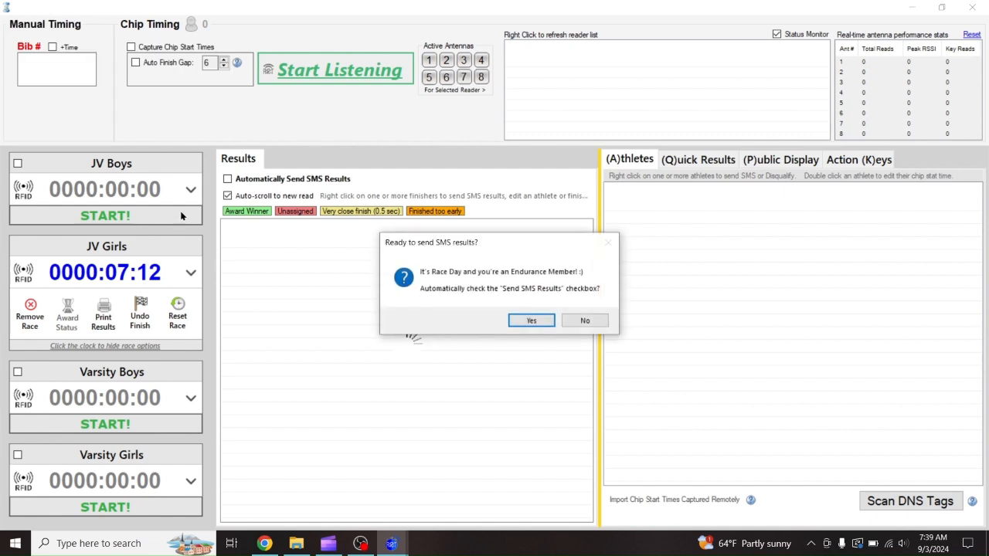
{"action": "left_click", "coordinate": [578, 325]}
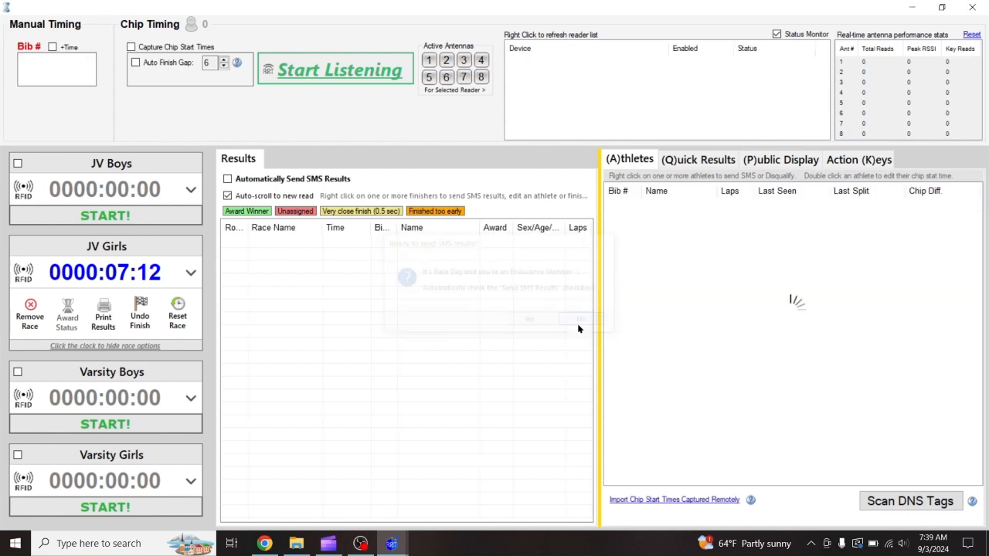
{"action": "left_click", "coordinate": [157, 222]}
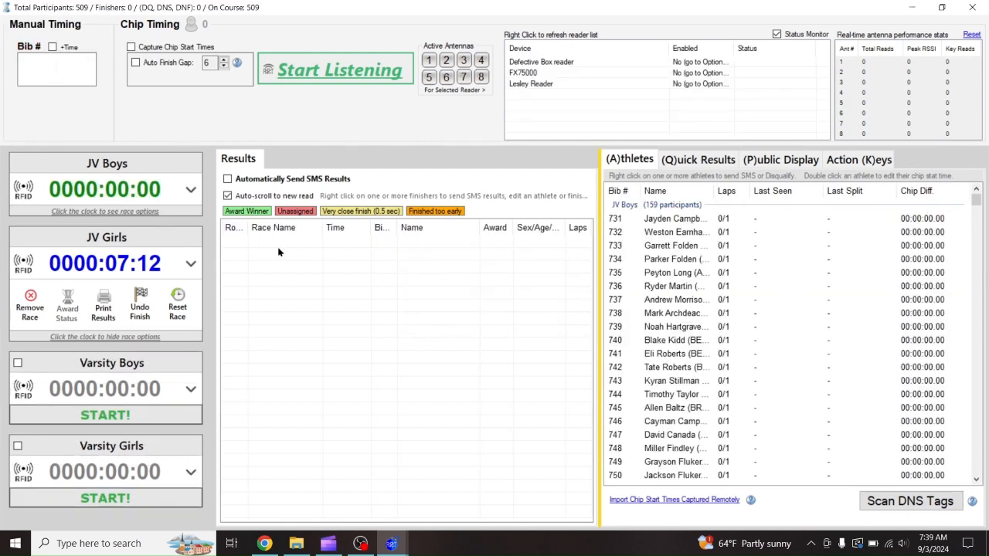
{"action": "left_click", "coordinate": [972, 7]}
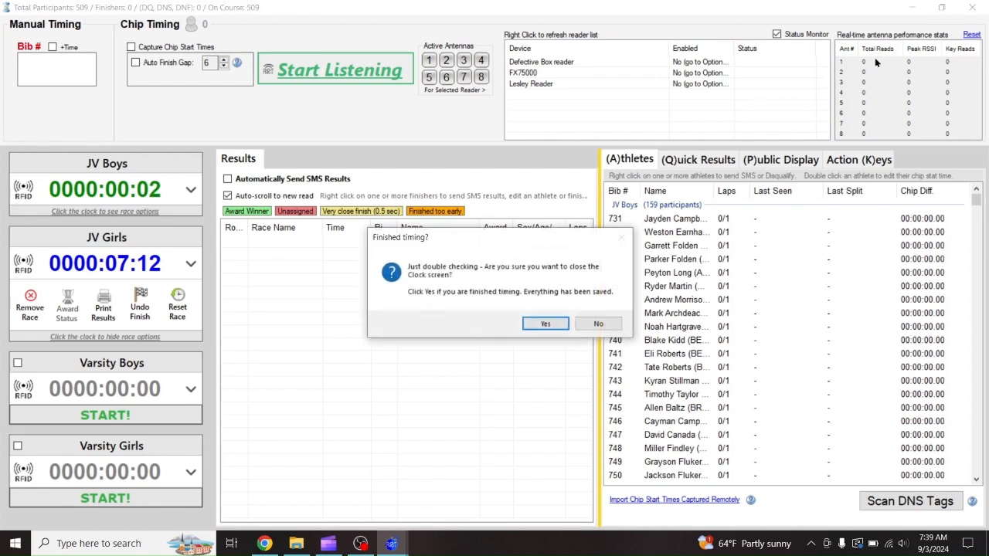
{"action": "left_click", "coordinate": [547, 324]}
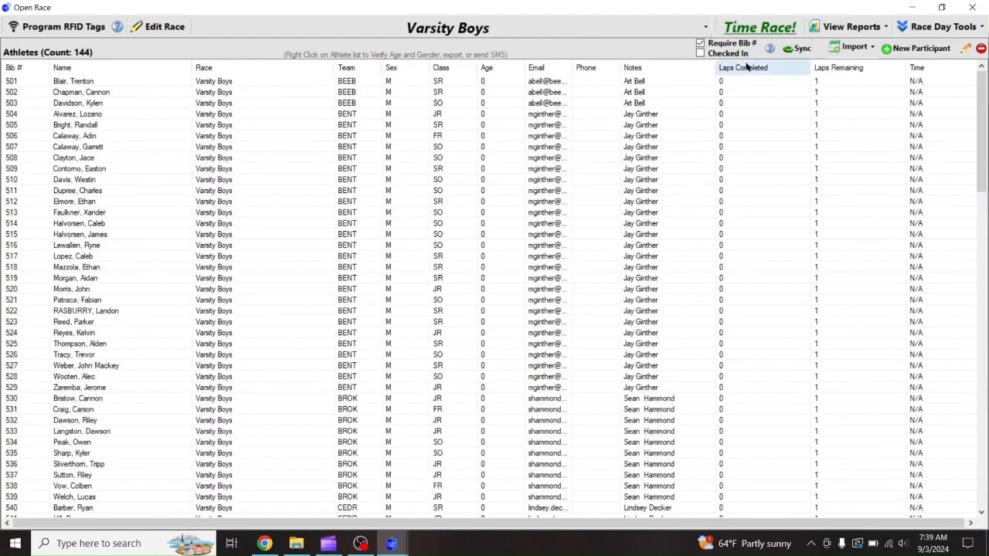
Reopen the timing screen for all races without SMS, then close it again
{"action": "left_click", "coordinate": [765, 28]}
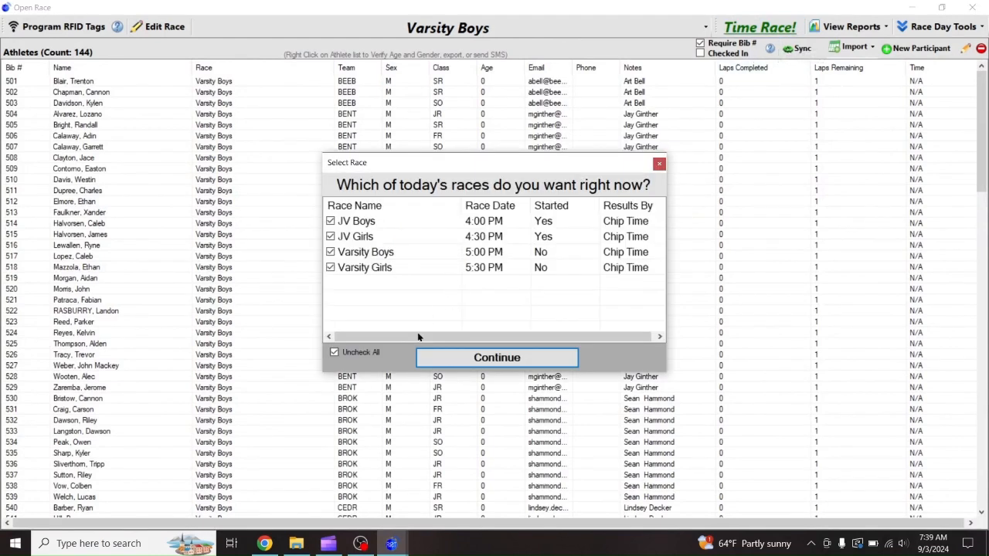
{"action": "left_click", "coordinate": [430, 360]}
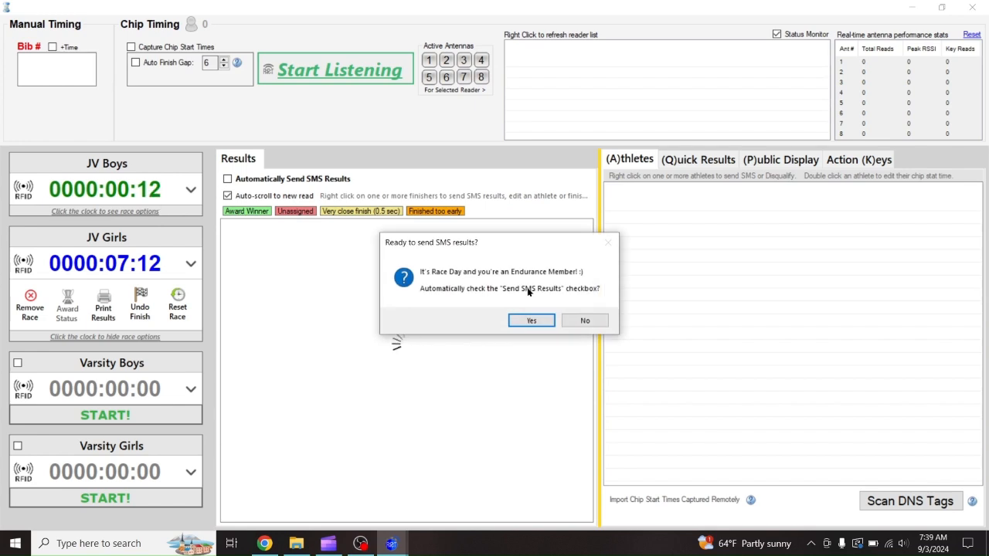
{"action": "left_click", "coordinate": [585, 320]}
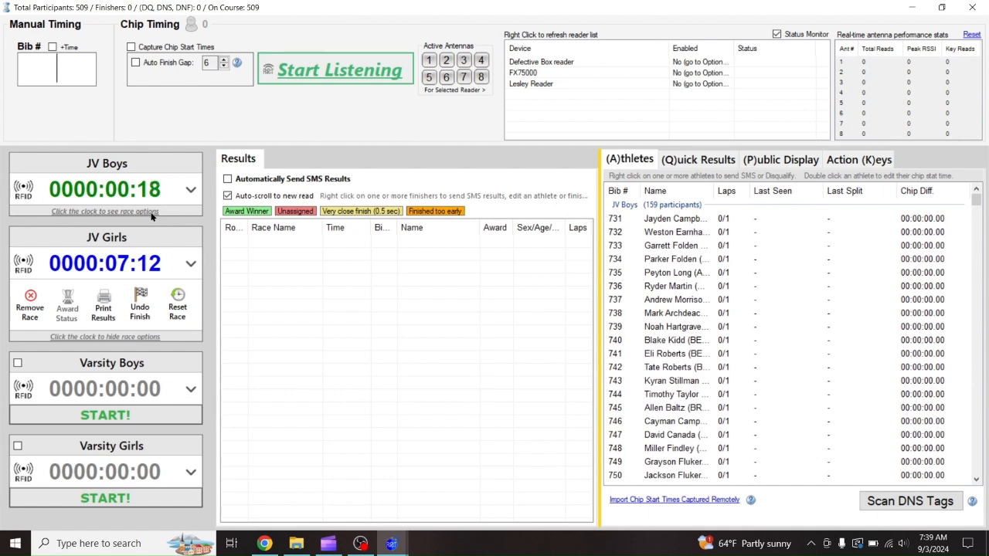
{"action": "left_click", "coordinate": [972, 7]}
{"action": "left_click", "coordinate": [539, 325]}
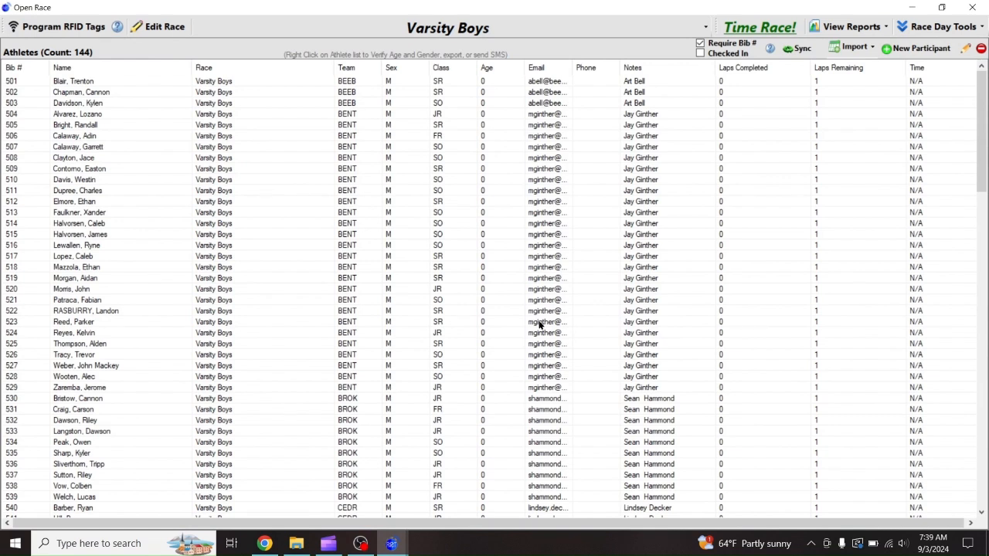
Reload today's races, declining SMS, and bring up Print Results for JV Boys
{"action": "left_click", "coordinate": [760, 27]}
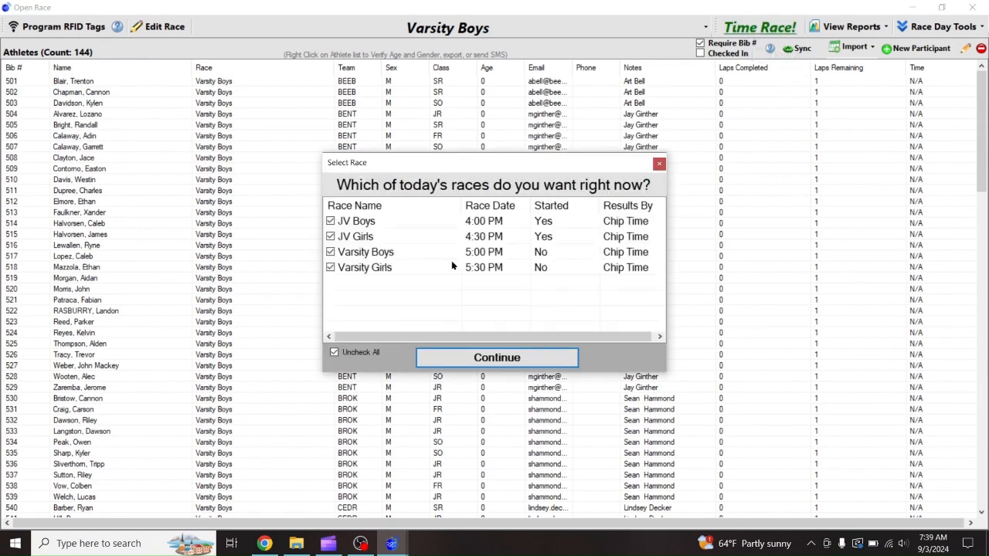
{"action": "left_click", "coordinate": [441, 360]}
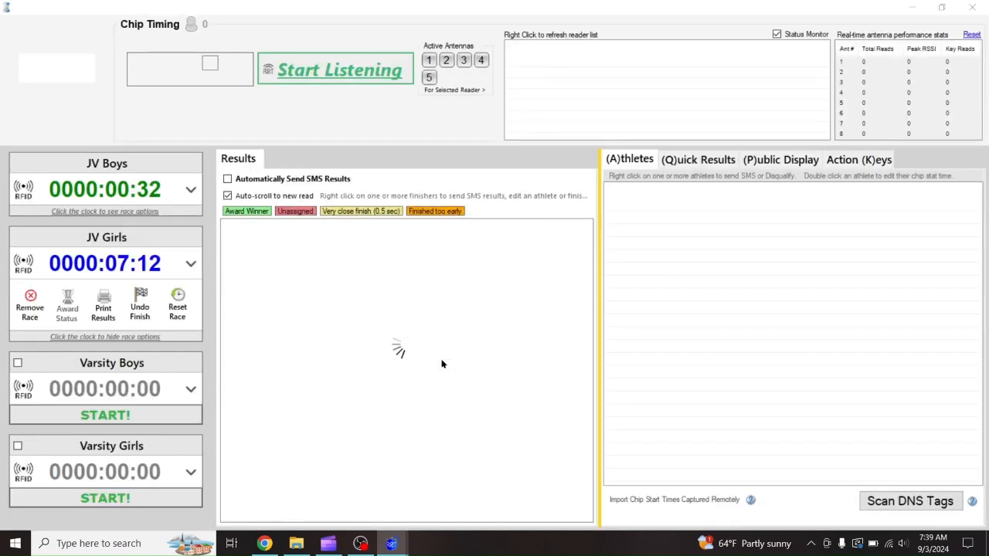
{"action": "left_click", "coordinate": [583, 320]}
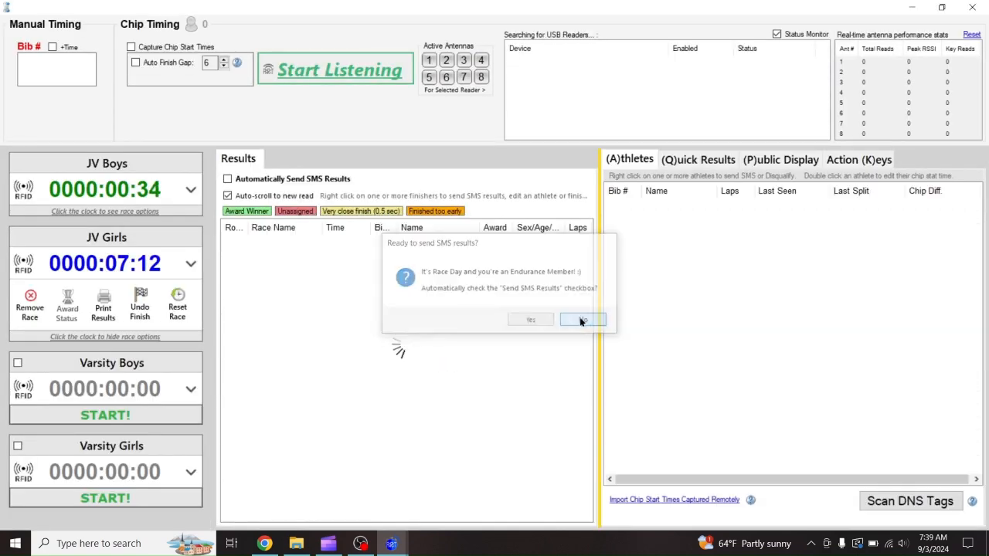
{"action": "left_click", "coordinate": [133, 199]}
{"action": "left_click", "coordinate": [101, 232]}
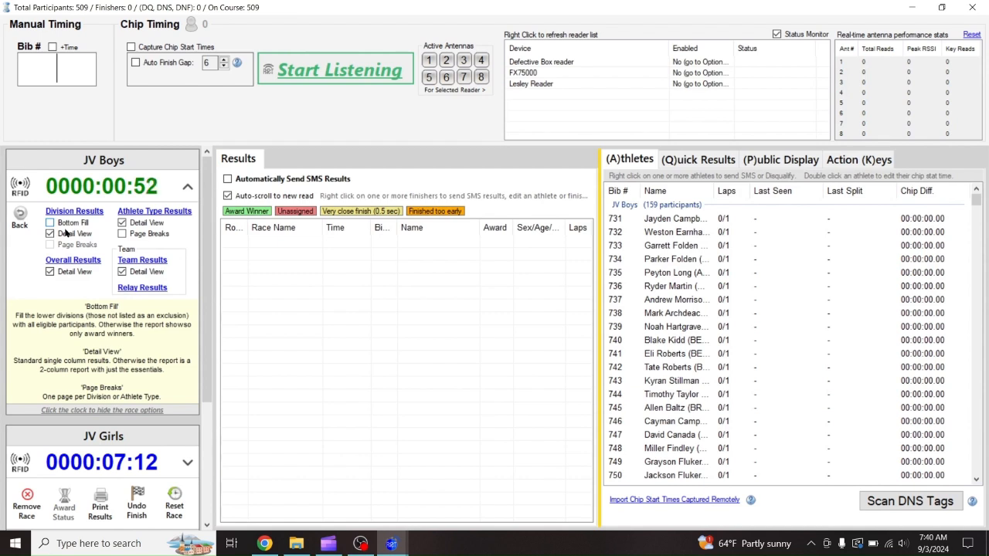
Toggle Bottom Fill on and back off, then close the timing screen and confirm finishing
{"action": "left_click", "coordinate": [70, 223]}
{"action": "left_click", "coordinate": [61, 224]}
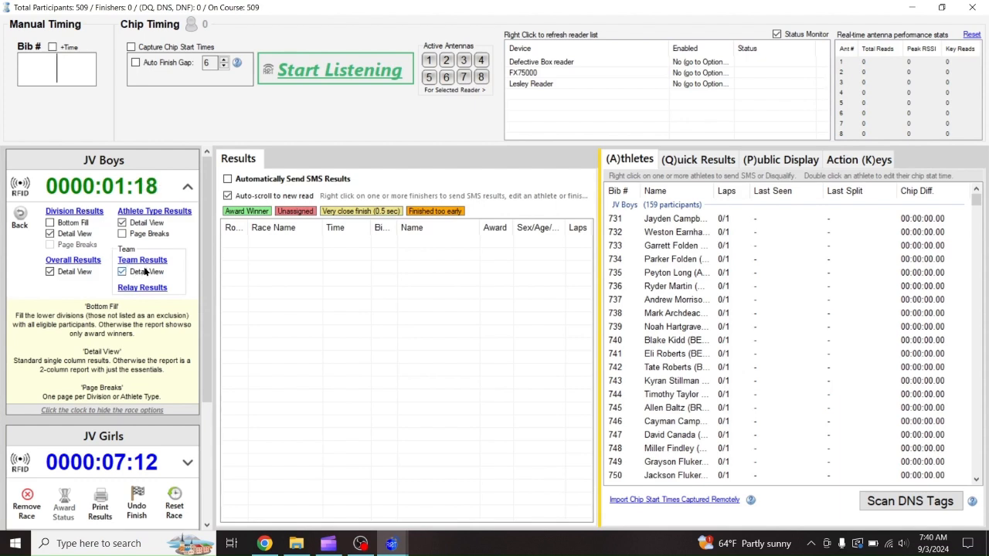
{"action": "left_click", "coordinate": [972, 7]}
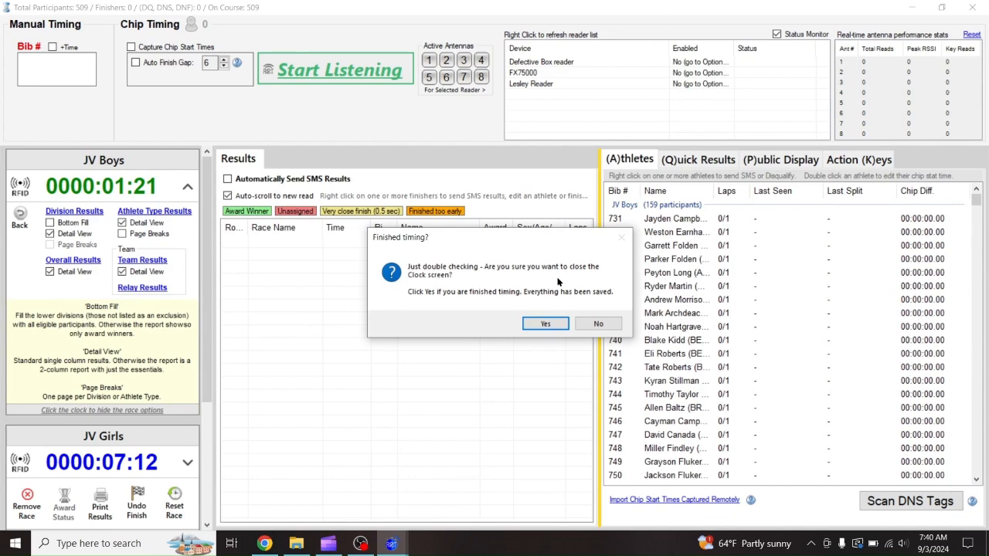
{"action": "left_click", "coordinate": [545, 324]}
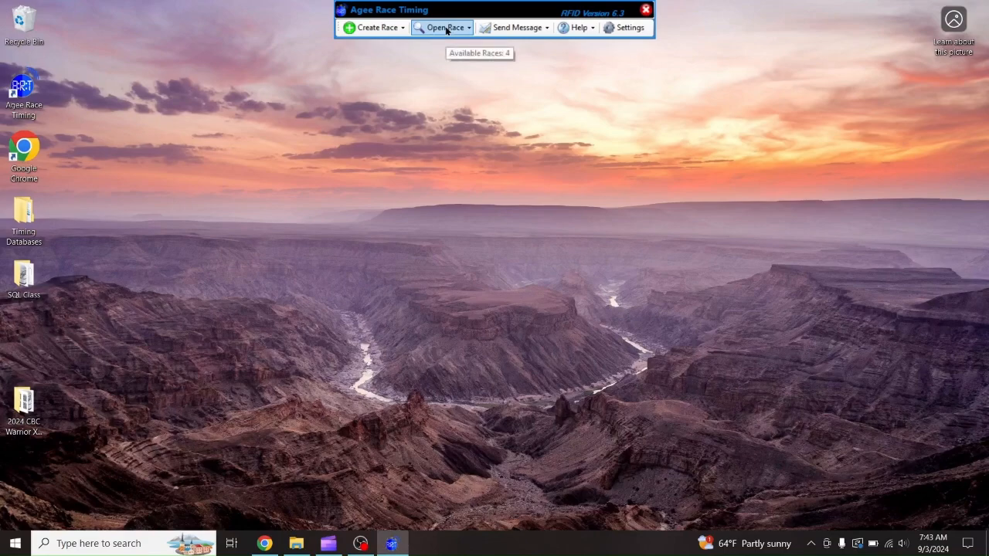
Open the JV Girls race, then switch the athlete list to Varsity Girls (86 athletes)
{"action": "left_click", "coordinate": [447, 29]}
{"action": "left_click", "coordinate": [448, 107]}
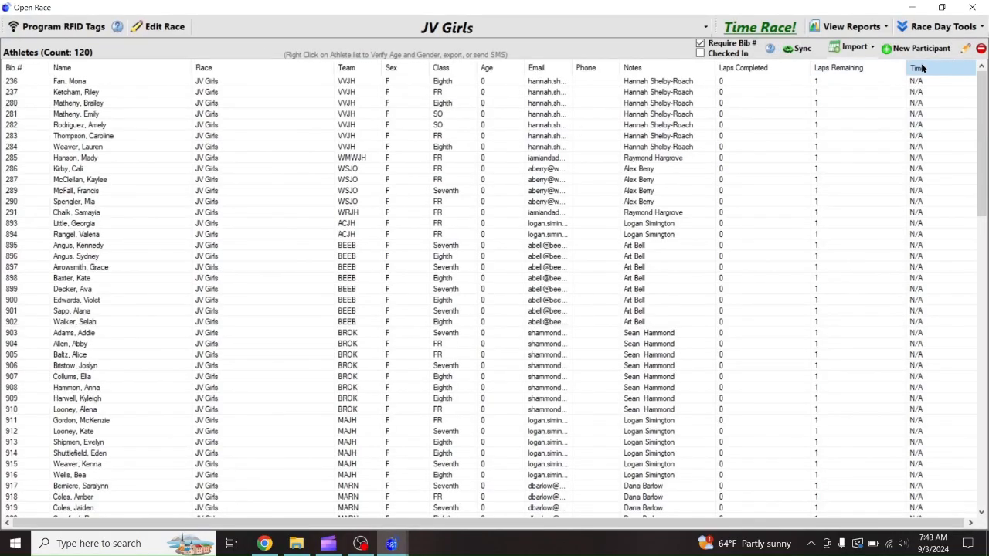
{"action": "left_click", "coordinate": [561, 31]}
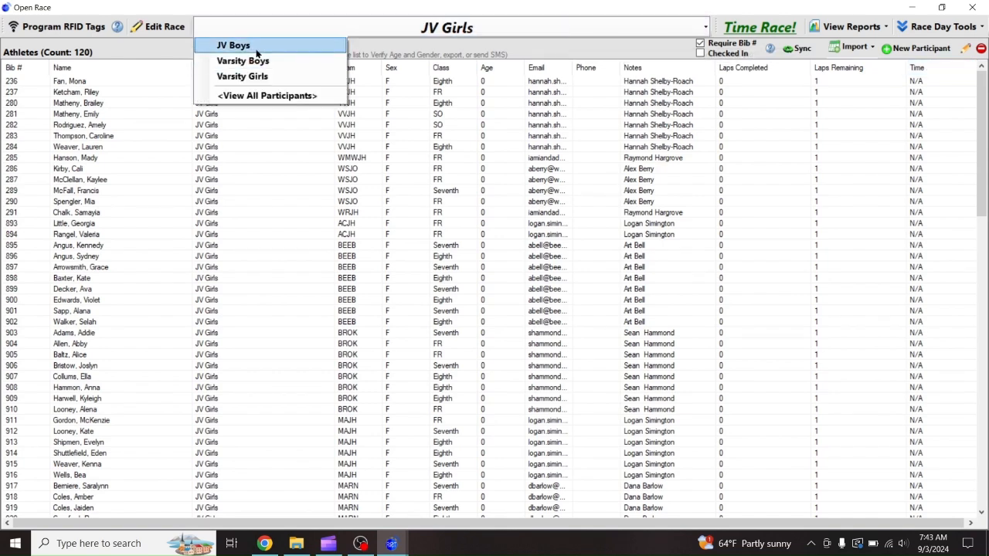
{"action": "left_click", "coordinate": [236, 76]}
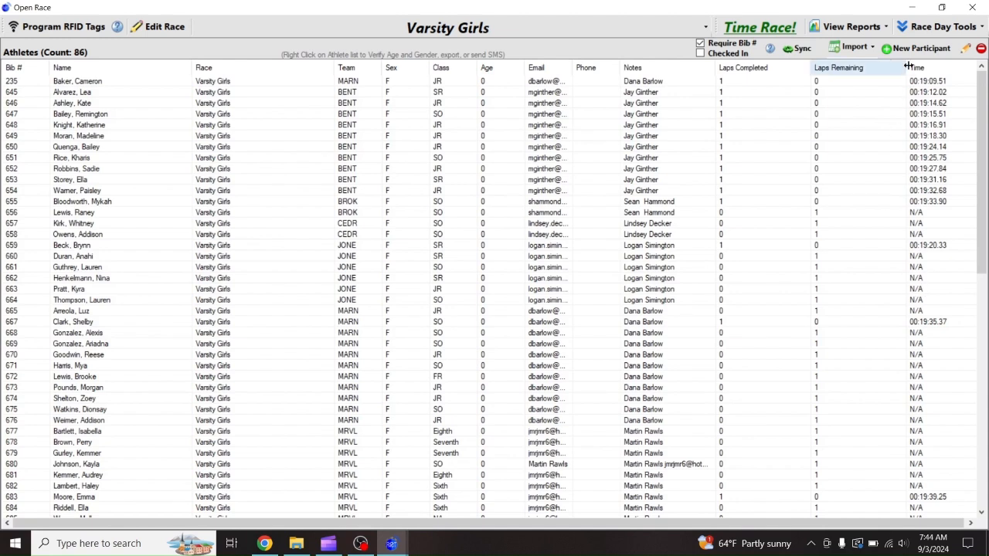
Open the Varsity Girls Team Results report from View Reports
{"action": "left_click", "coordinate": [844, 26]}
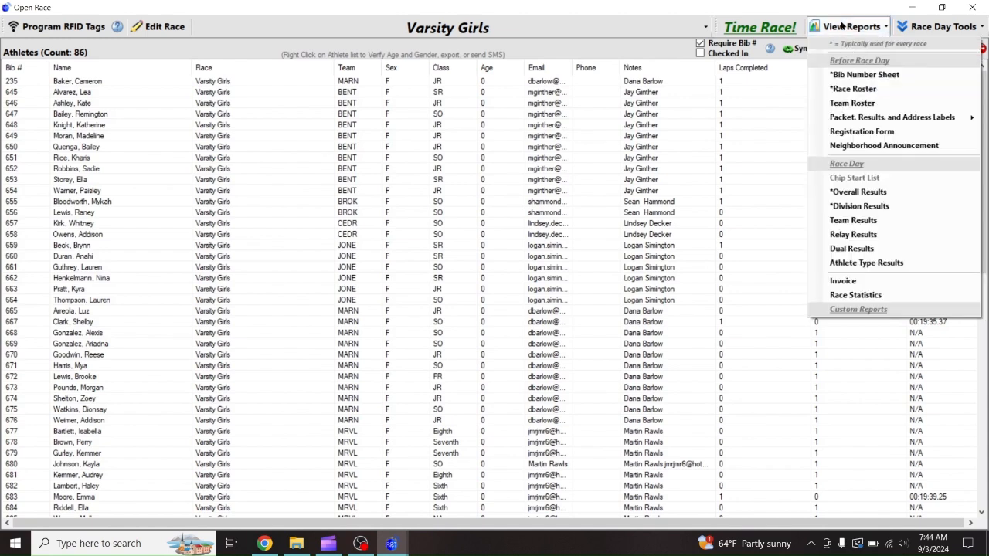
{"action": "left_click", "coordinate": [853, 220]}
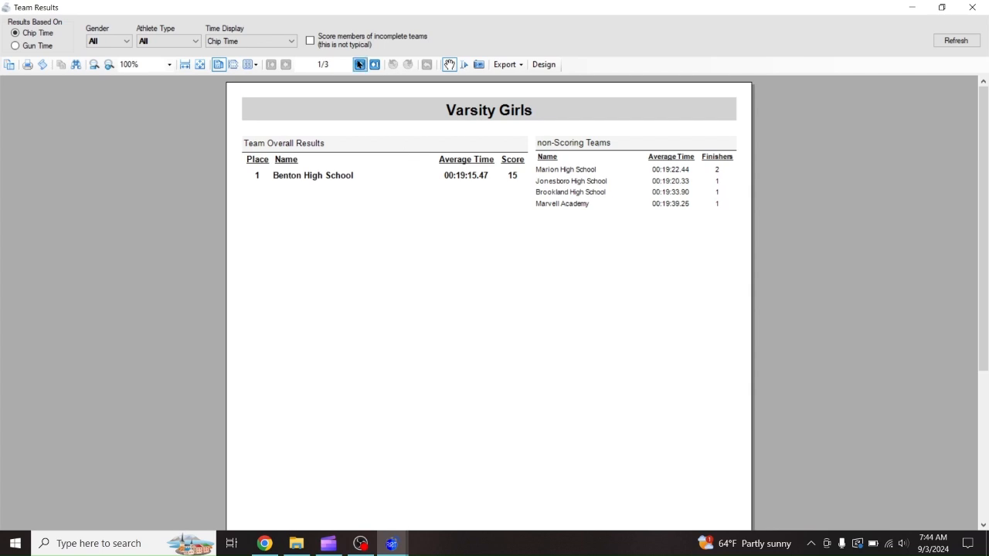
Page the Team Results report forward to page 3/3, then close it
{"action": "left_click", "coordinate": [360, 65]}
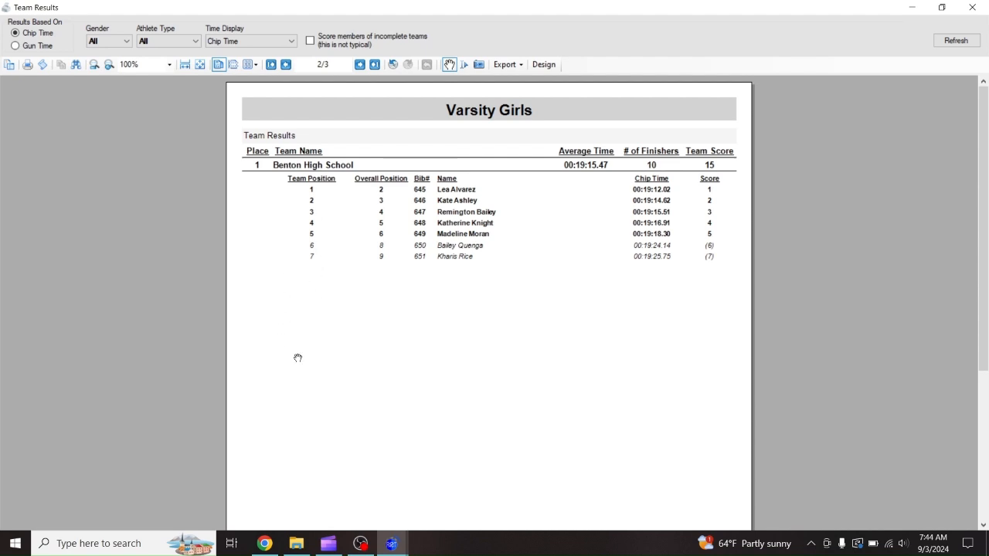
{"action": "left_click", "coordinate": [359, 64]}
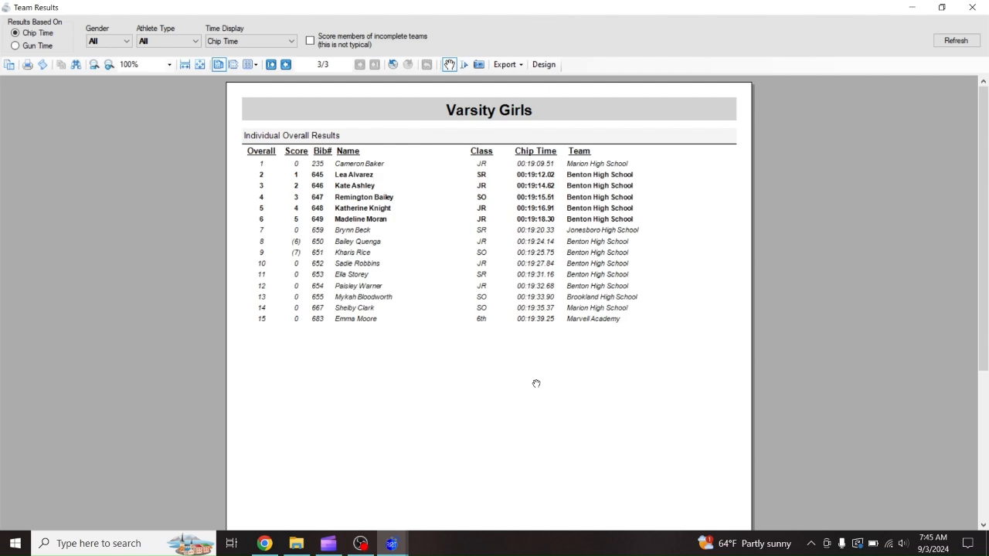
{"action": "left_click", "coordinate": [972, 7]}
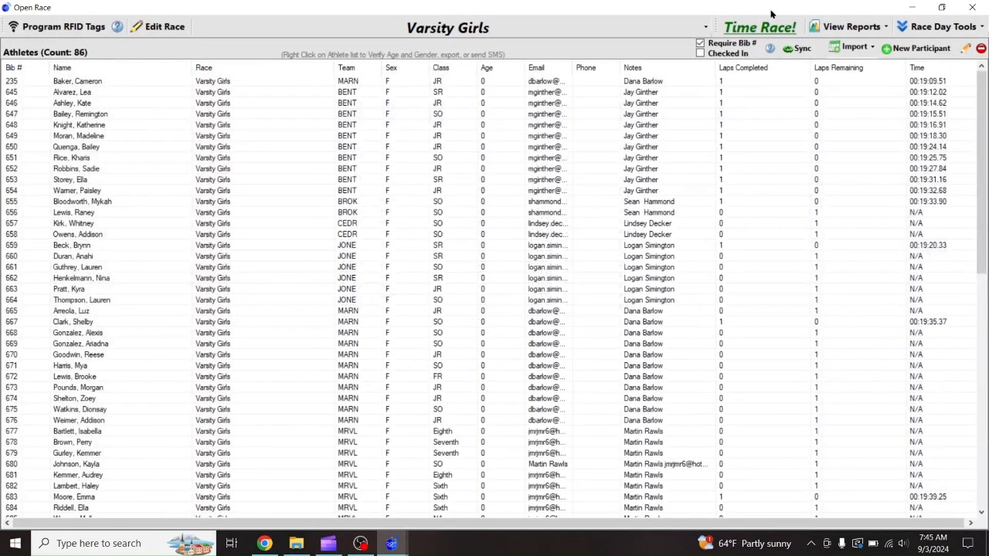
Start timing only the Varsity Girls race, declining automatic SMS results
{"action": "left_click", "coordinate": [757, 30]}
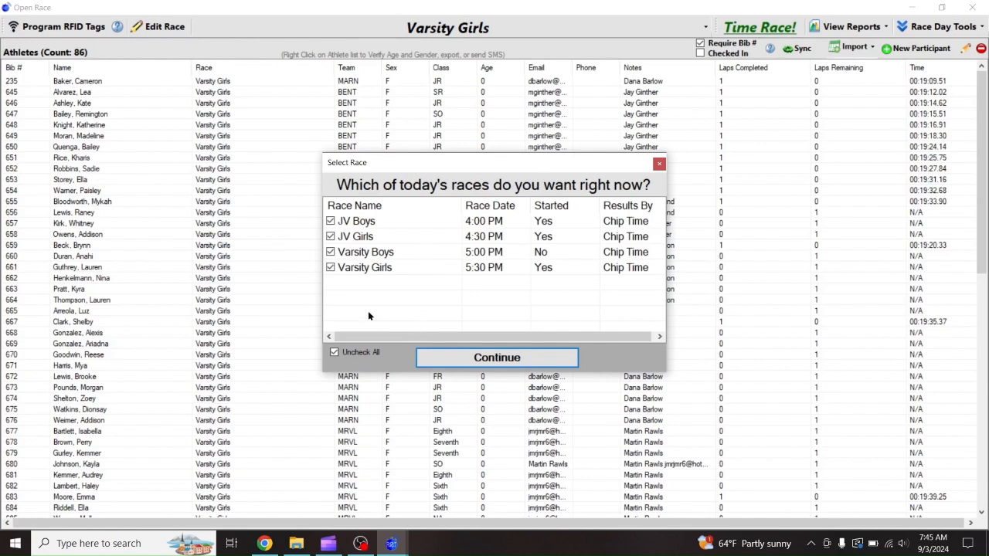
{"action": "left_click", "coordinate": [330, 252]}
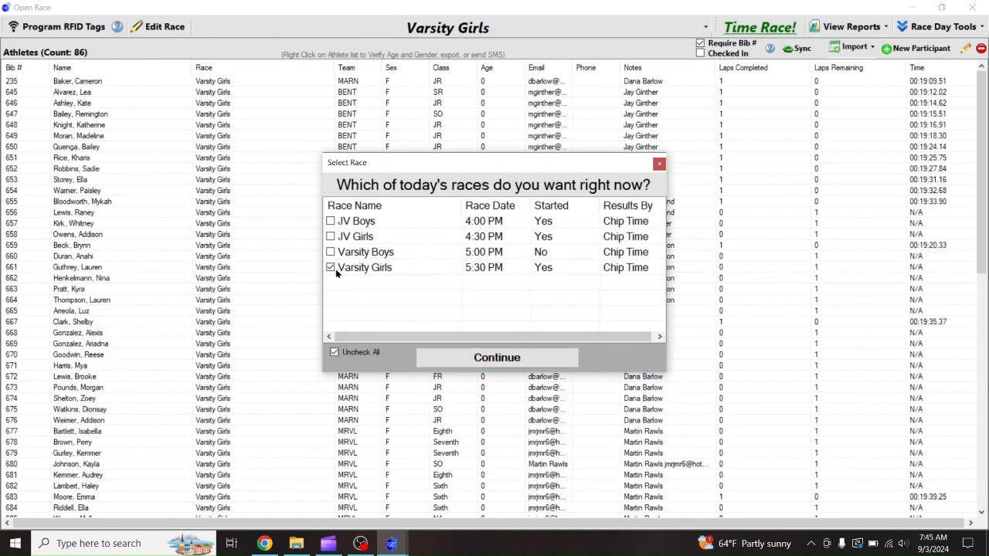
{"action": "left_click", "coordinate": [449, 357]}
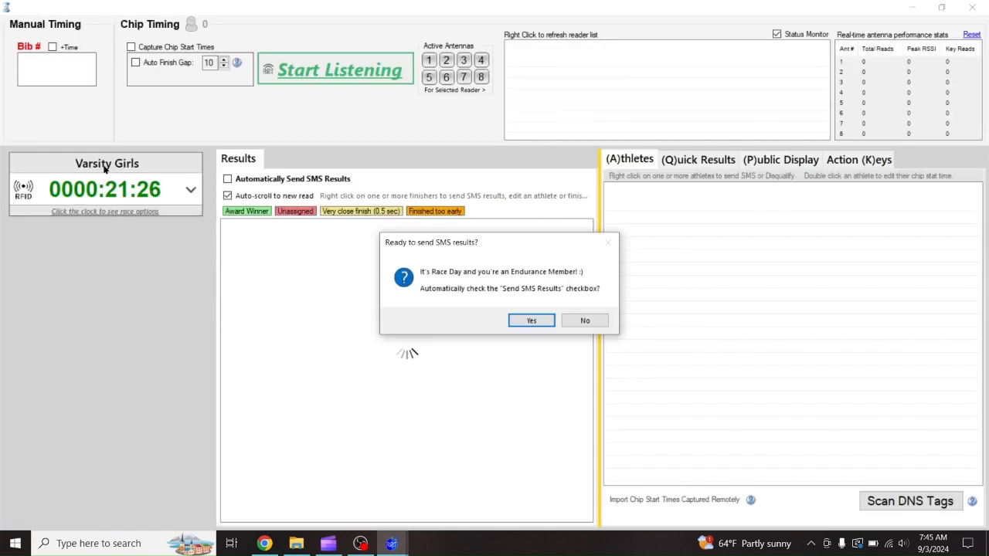
{"action": "left_click", "coordinate": [585, 323]}
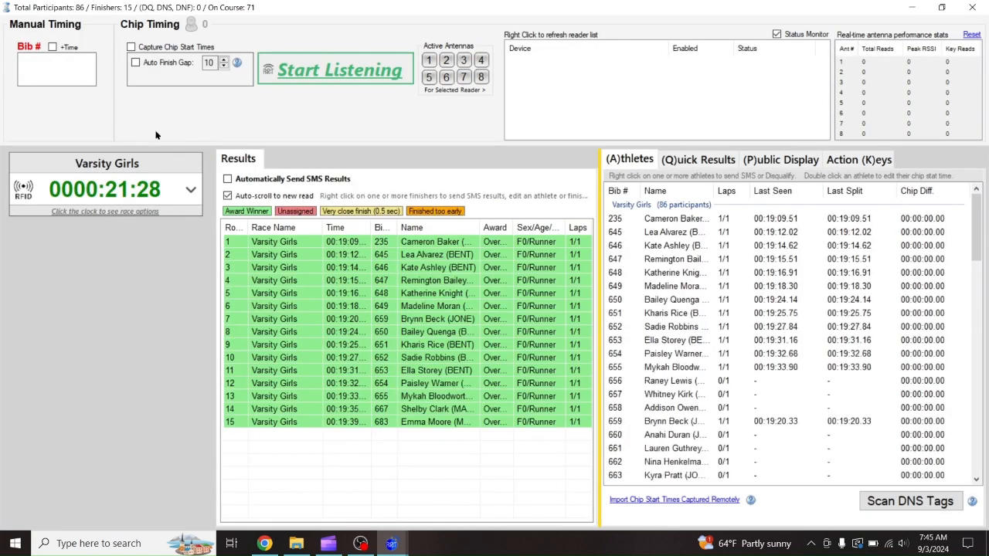
View the Varsity Girls Print Results options, then minimize the timing screen to the athlete list
{"action": "left_click", "coordinate": [113, 190]}
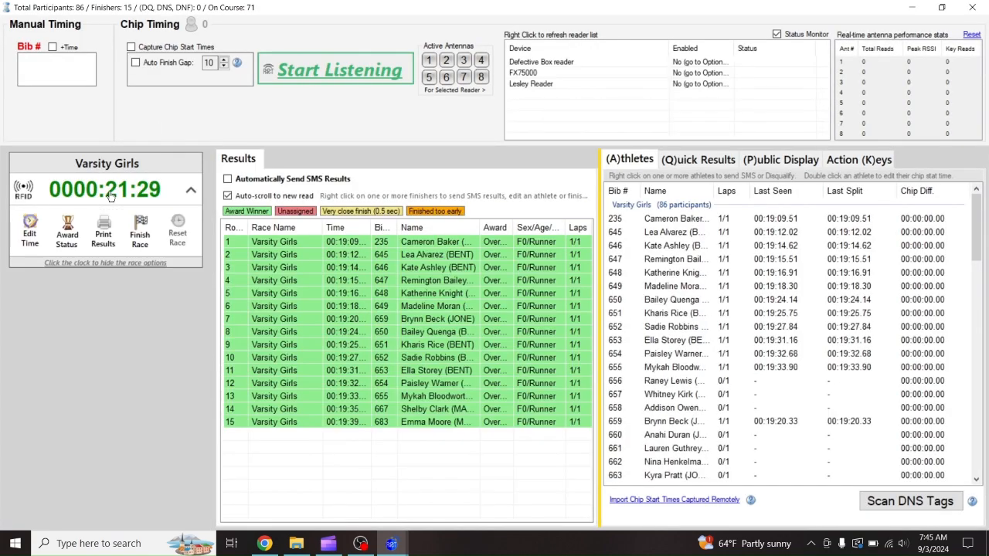
{"action": "left_click", "coordinate": [102, 239]}
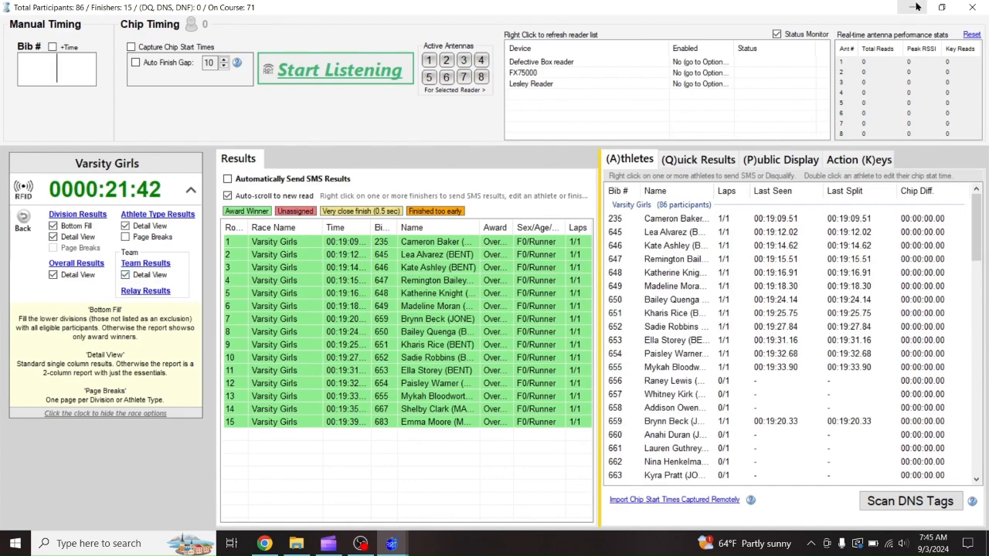
{"action": "left_click", "coordinate": [917, 7]}
{"action": "left_click", "coordinate": [618, 22]}
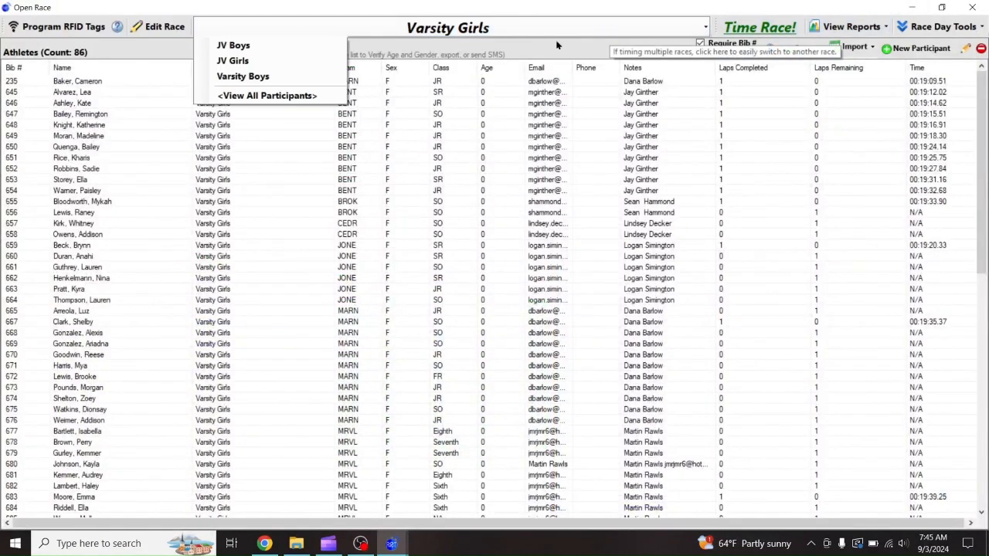
Switch the athlete list to Varsity Boys and check its empty Team Results report
{"action": "left_click", "coordinate": [254, 76]}
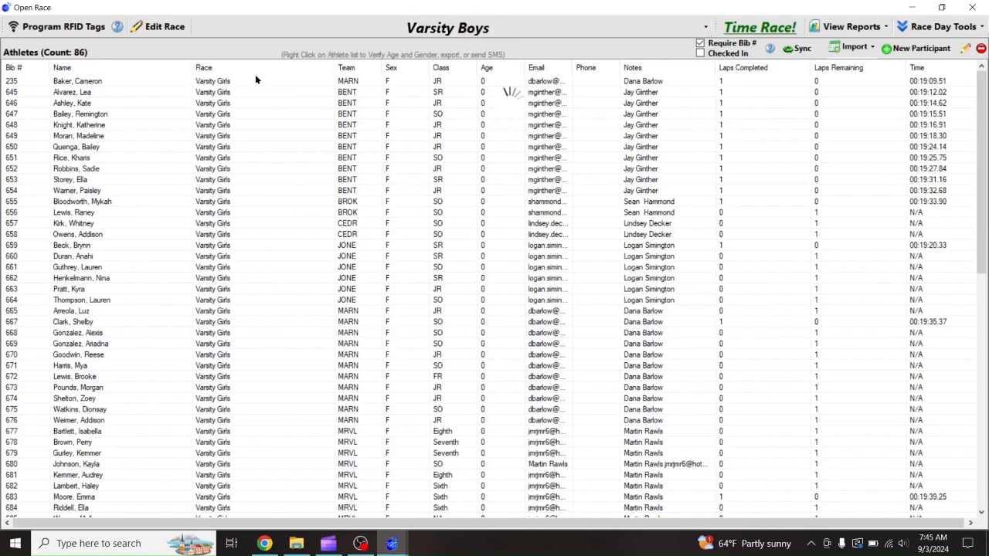
{"action": "left_click", "coordinate": [829, 28]}
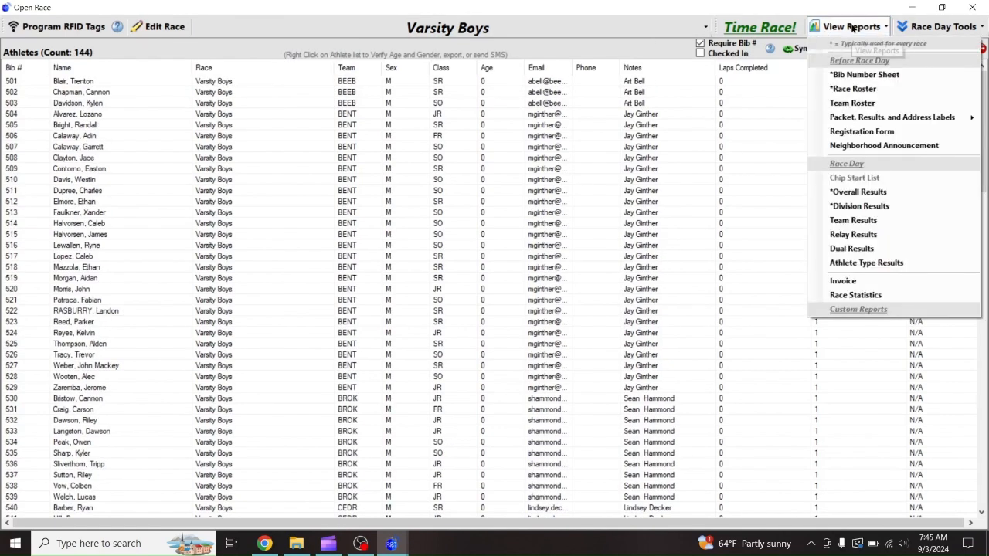
{"action": "left_click", "coordinate": [856, 221]}
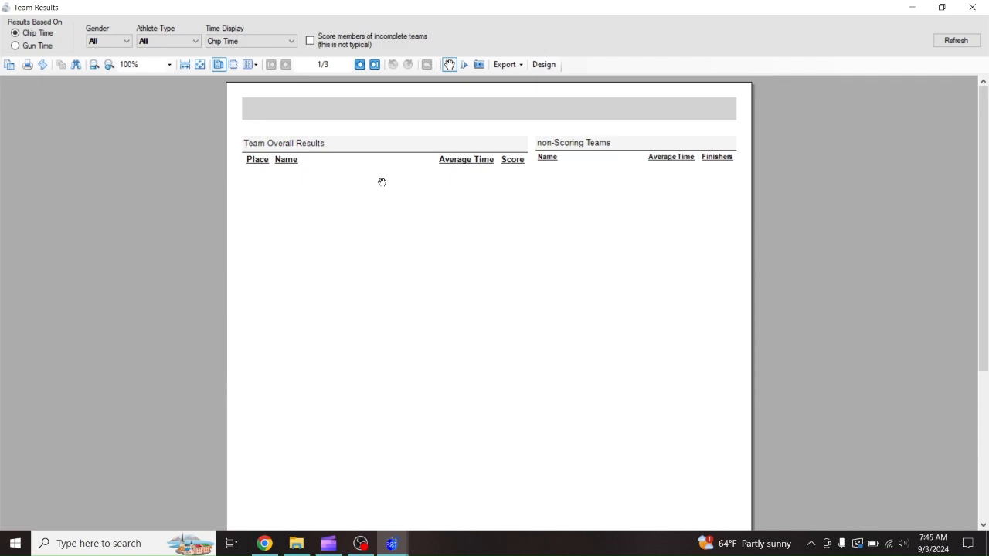
{"action": "left_click", "coordinate": [972, 7]}
On the timing screen, show Varsity Girls award status: 25 awards, 10 remaining
{"action": "left_click", "coordinate": [754, 30]}
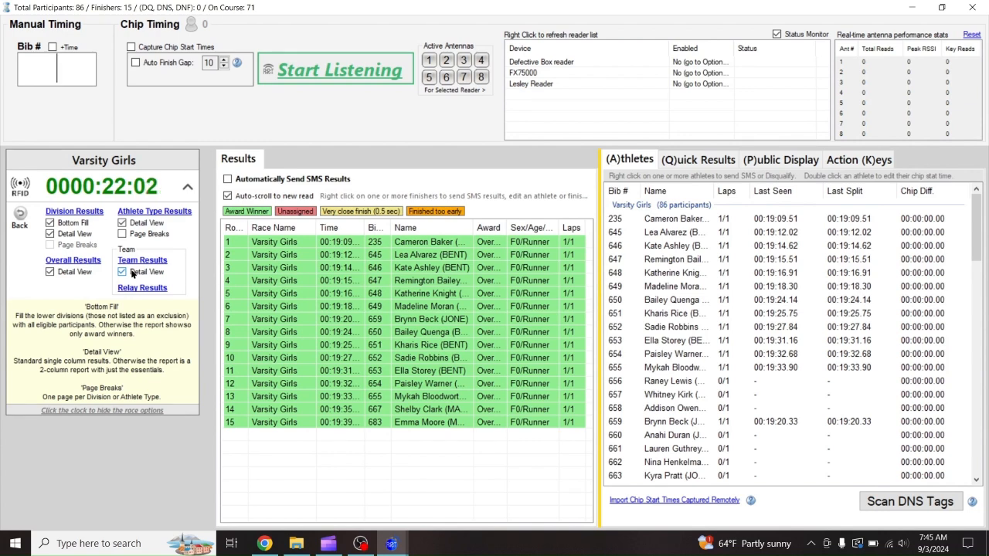
{"action": "left_click", "coordinate": [17, 220]}
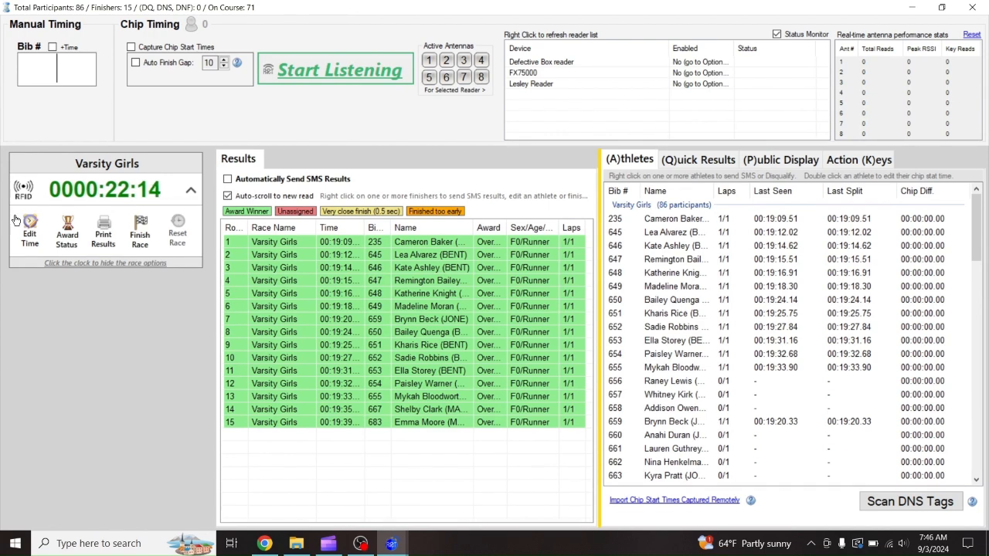
{"action": "left_click", "coordinate": [61, 236]}
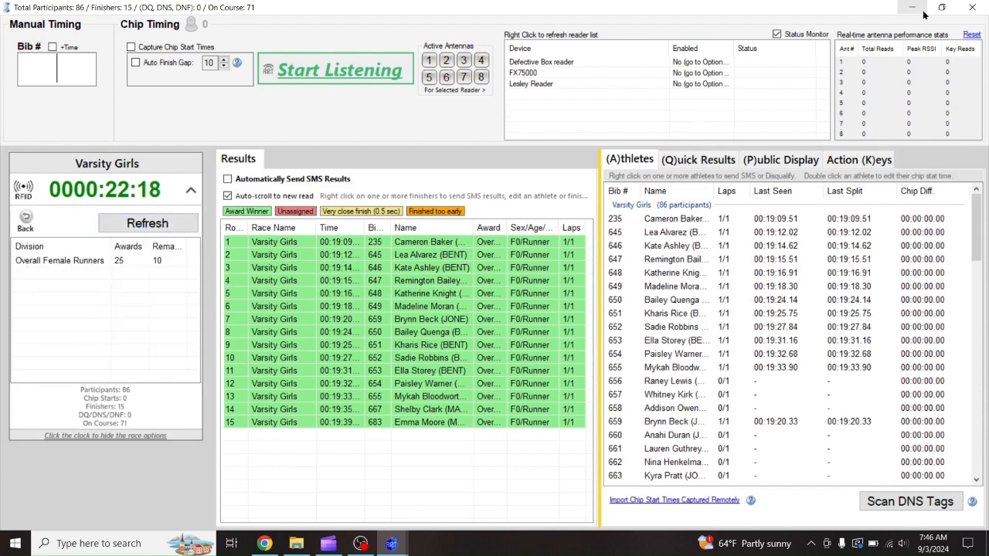
{"action": "left_click", "coordinate": [972, 7]}
Confirm finishing, then restart timing for the selected races without automatic SMS results
{"action": "left_click", "coordinate": [557, 323]}
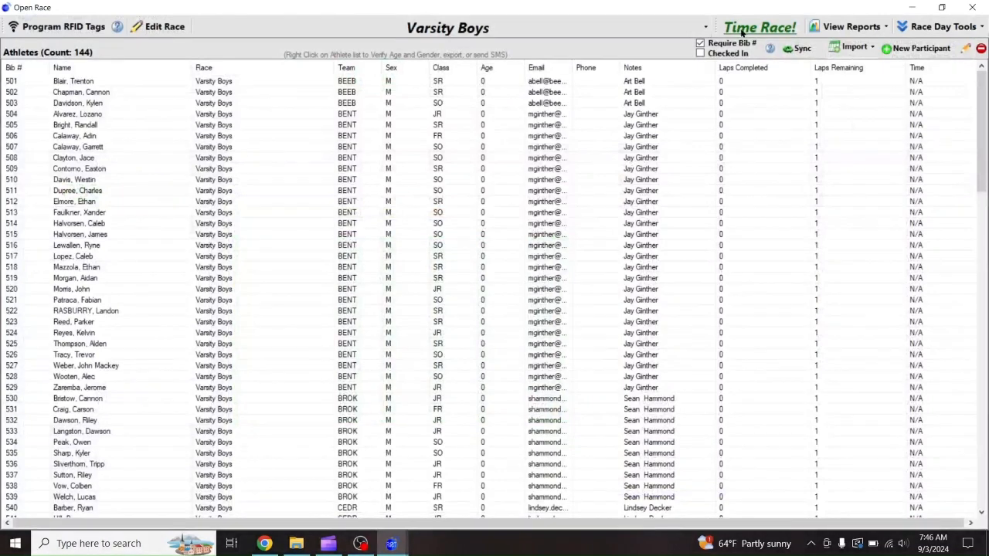
{"action": "left_click", "coordinate": [742, 31]}
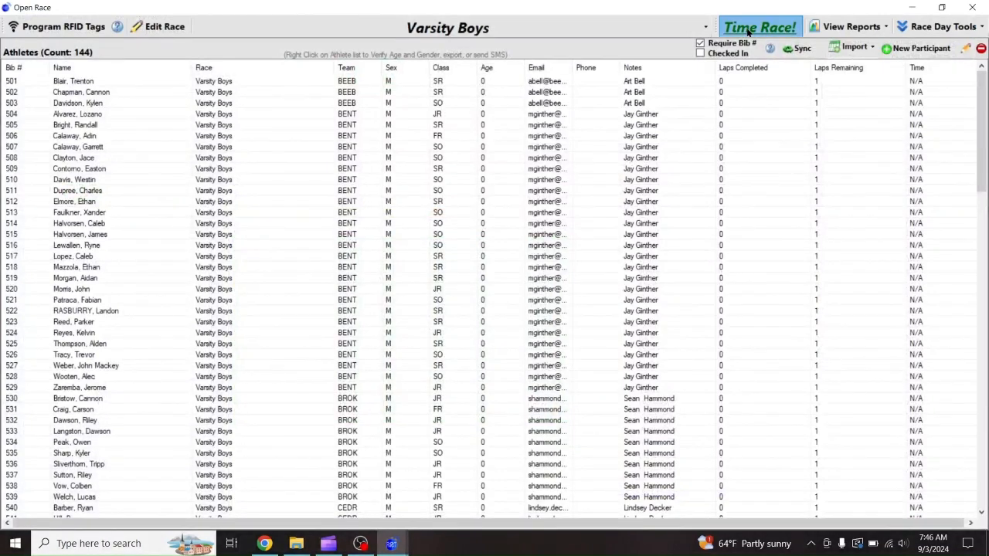
{"action": "left_click", "coordinate": [441, 358]}
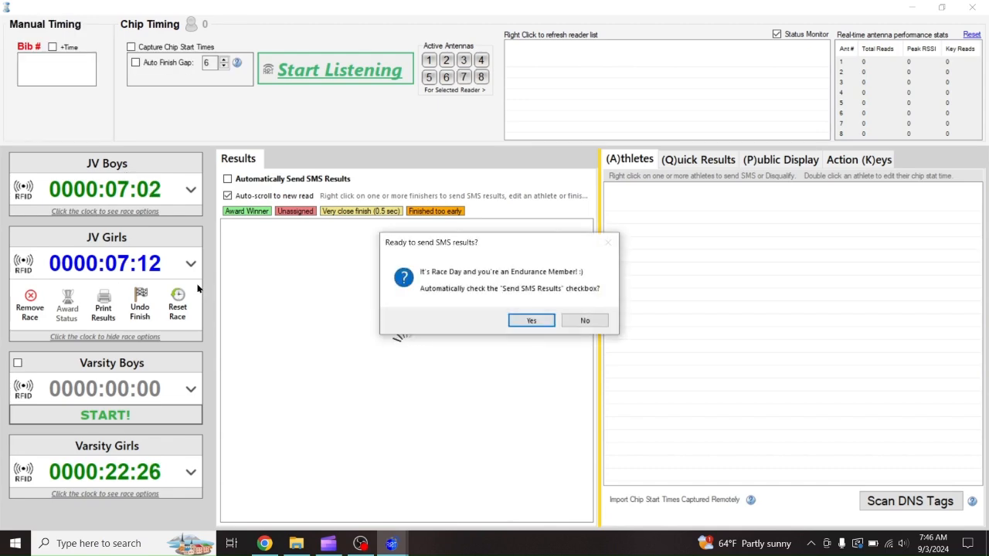
{"action": "left_click", "coordinate": [585, 320]}
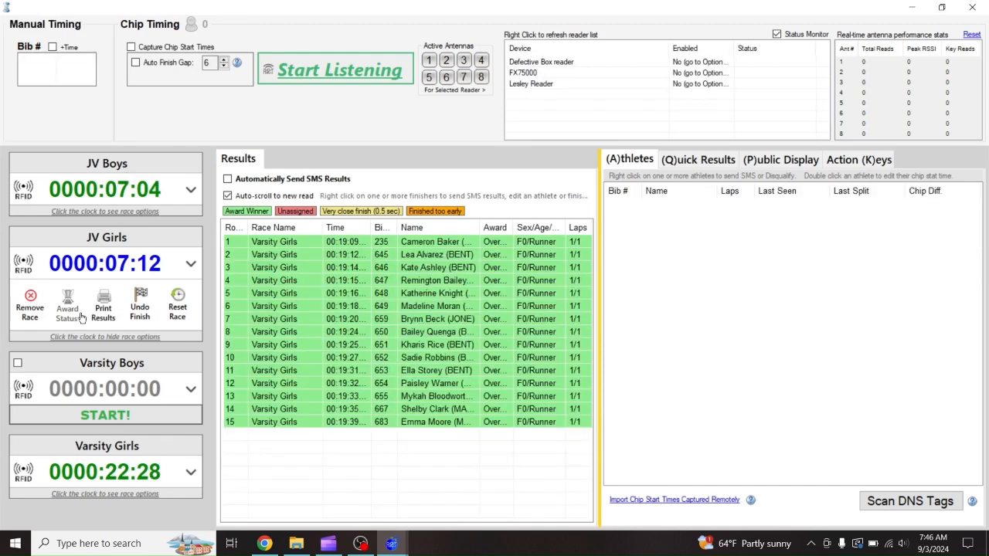
Show JV Boys award status, resume the JV Girls clock, and view JV Girls awards by division
{"action": "left_click", "coordinate": [127, 188]}
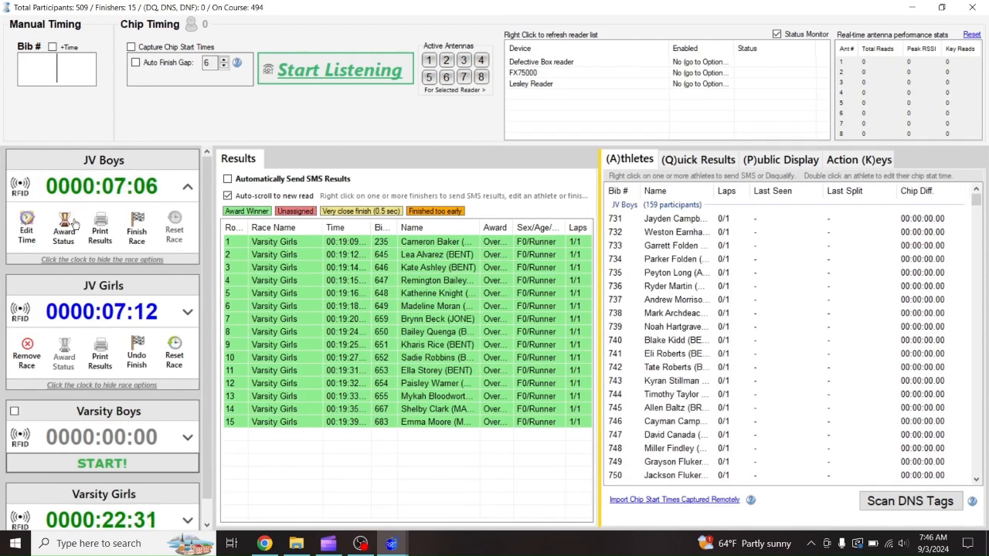
{"action": "left_click", "coordinate": [66, 232]}
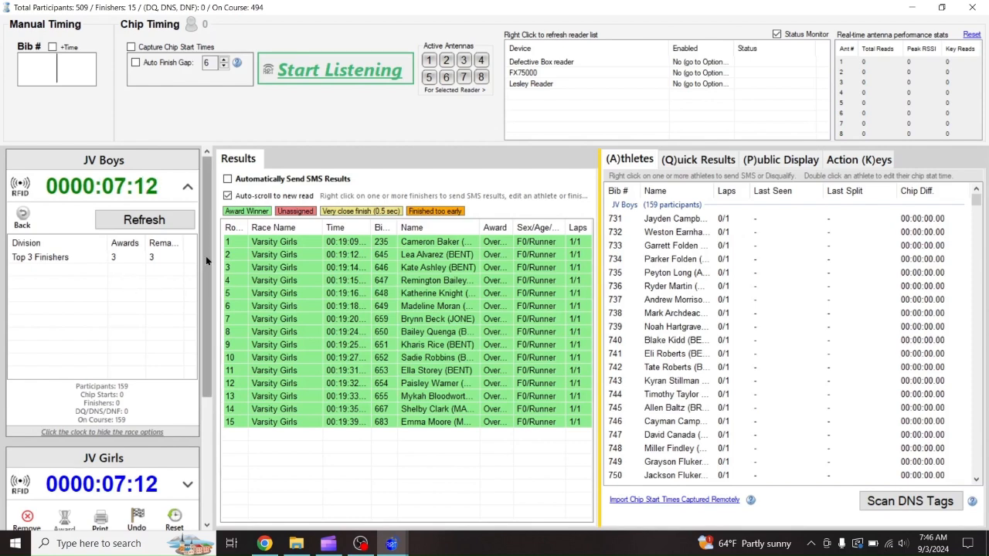
{"action": "scroll", "coordinate": [205, 255], "scroll_direction": "down", "scroll_amount": 3}
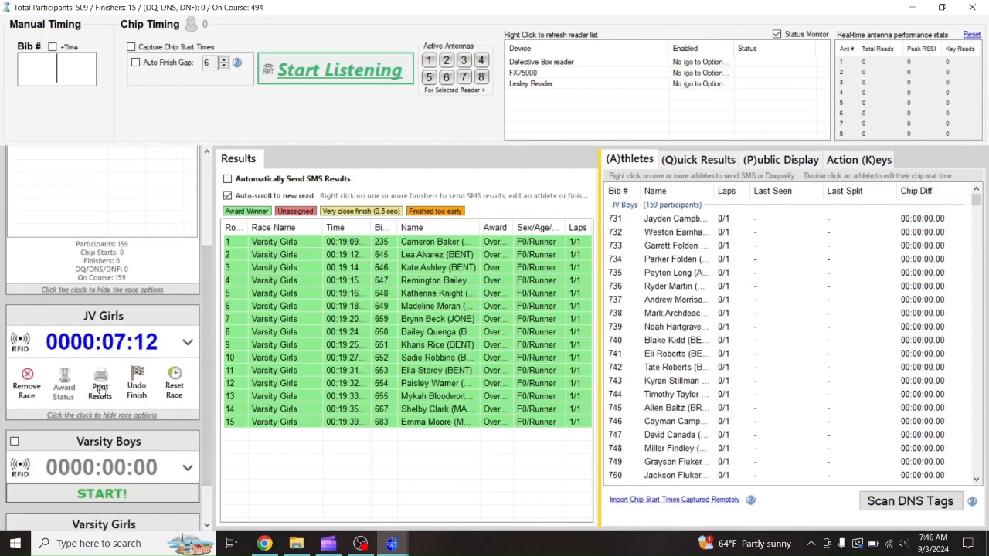
{"action": "left_click", "coordinate": [137, 390]}
{"action": "left_click", "coordinate": [68, 418]}
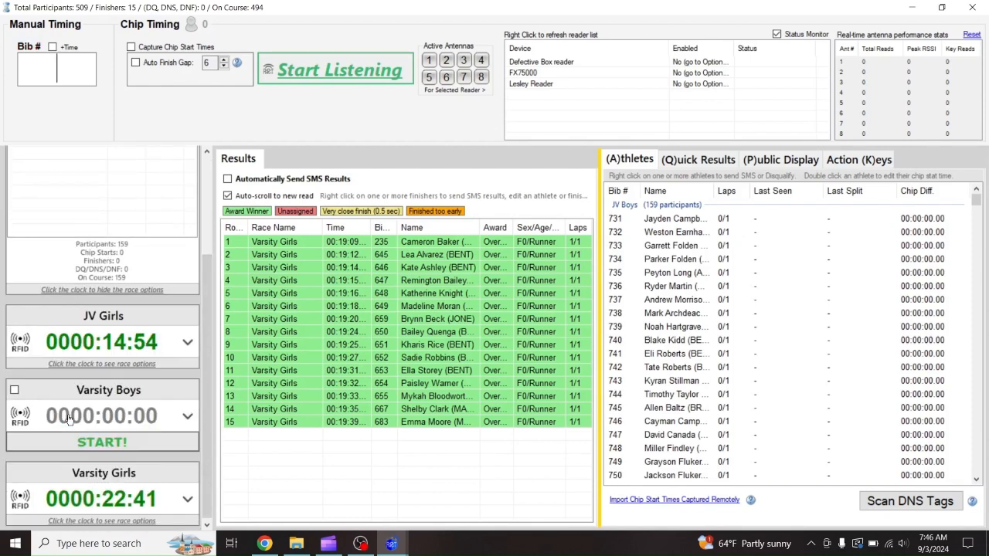
{"action": "left_click", "coordinate": [102, 364]}
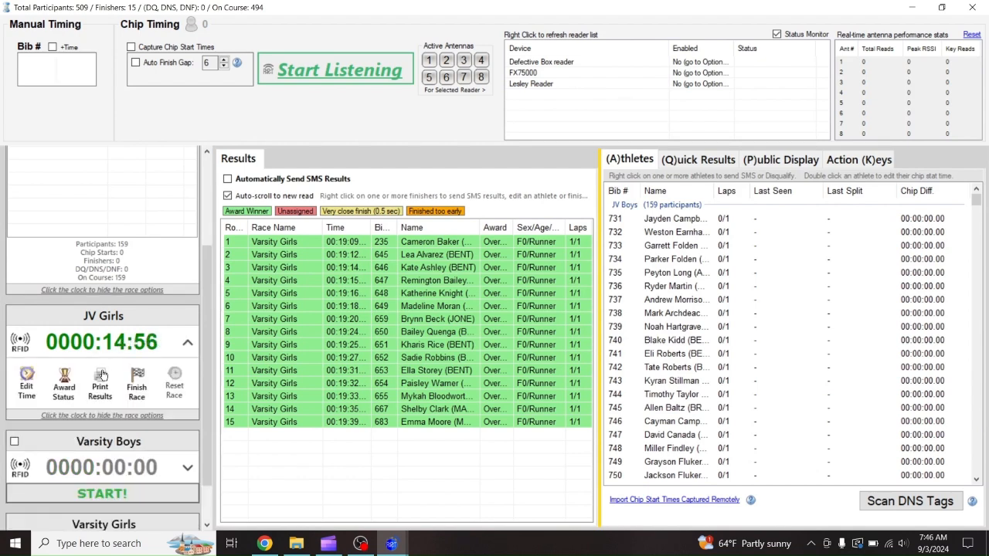
{"action": "left_click", "coordinate": [102, 375]}
Collapse the JV Boys and JV Girls race option panels
{"action": "scroll", "coordinate": [210, 355], "scroll_direction": "down", "scroll_amount": 3}
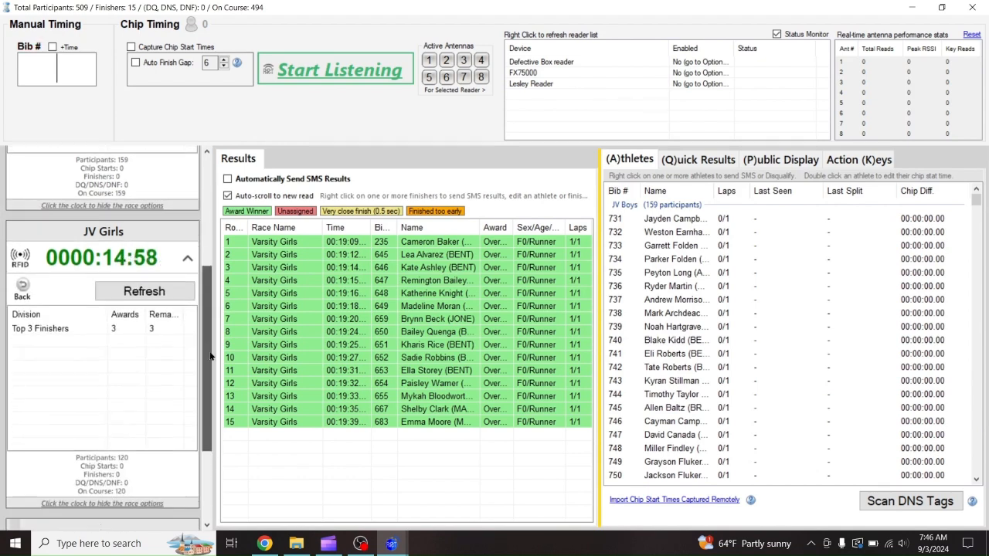
{"action": "scroll", "coordinate": [210, 355], "scroll_direction": "down", "scroll_amount": 2}
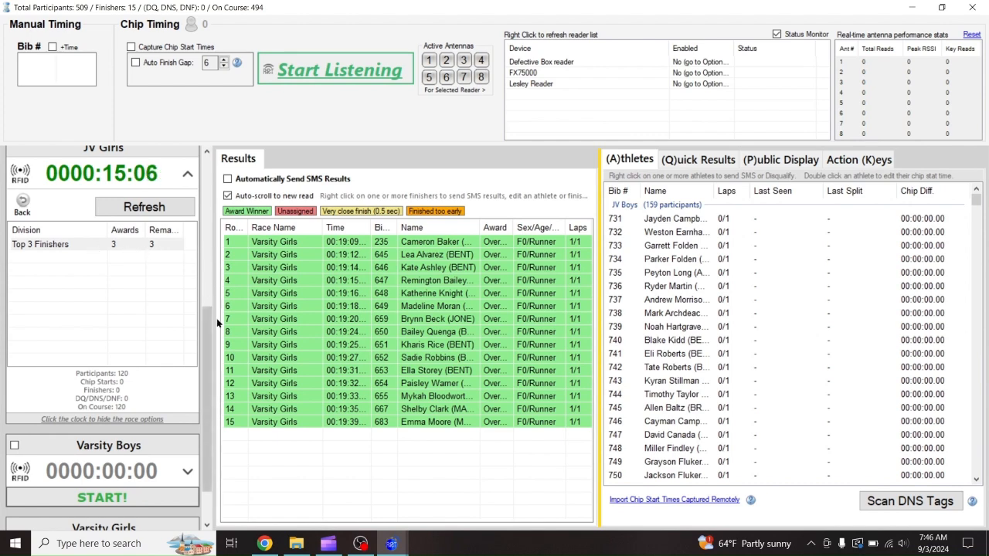
{"action": "scroll", "coordinate": [204, 334], "scroll_direction": "down", "scroll_amount": 2}
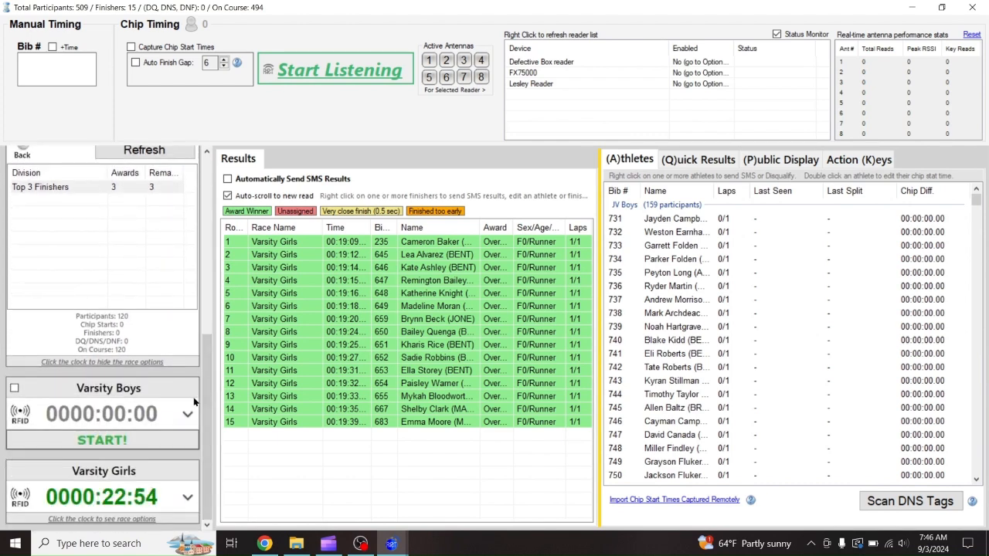
{"action": "left_click_drag", "start_coordinate": [206, 346], "coordinate": [197, 175]}
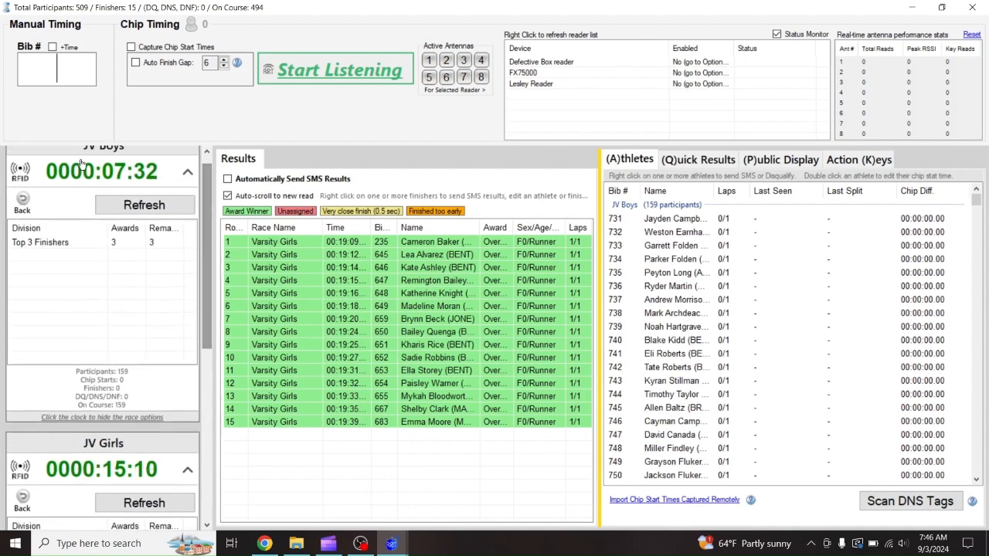
{"action": "left_click", "coordinate": [68, 179]}
{"action": "left_click", "coordinate": [77, 235]}
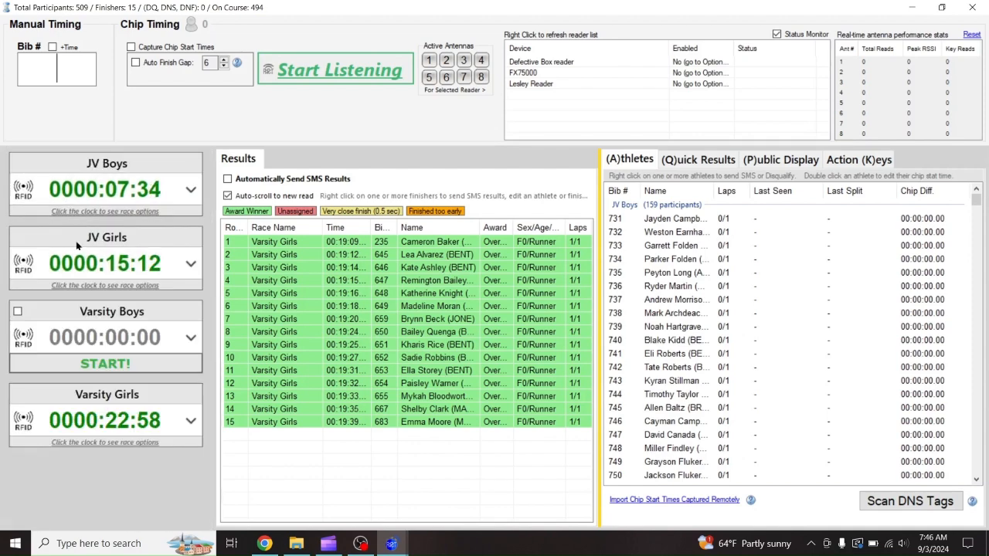
Check Varsity Girls award status (Overall Female Runners, 25 awards, 10 remaining), then collapse its panel
{"action": "left_click", "coordinate": [102, 423]}
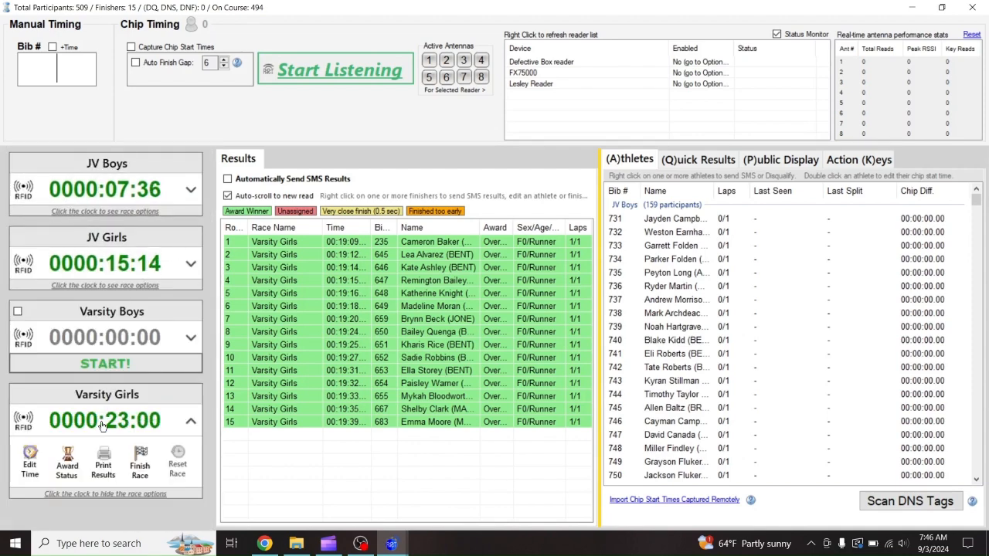
{"action": "left_click", "coordinate": [67, 458]}
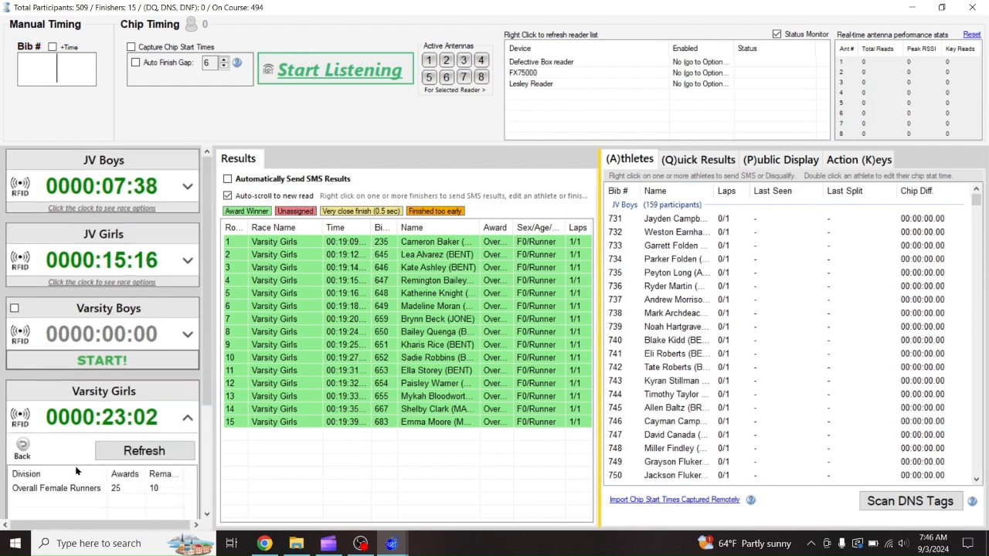
{"action": "scroll", "coordinate": [73, 490], "scroll_direction": "down", "scroll_amount": 2}
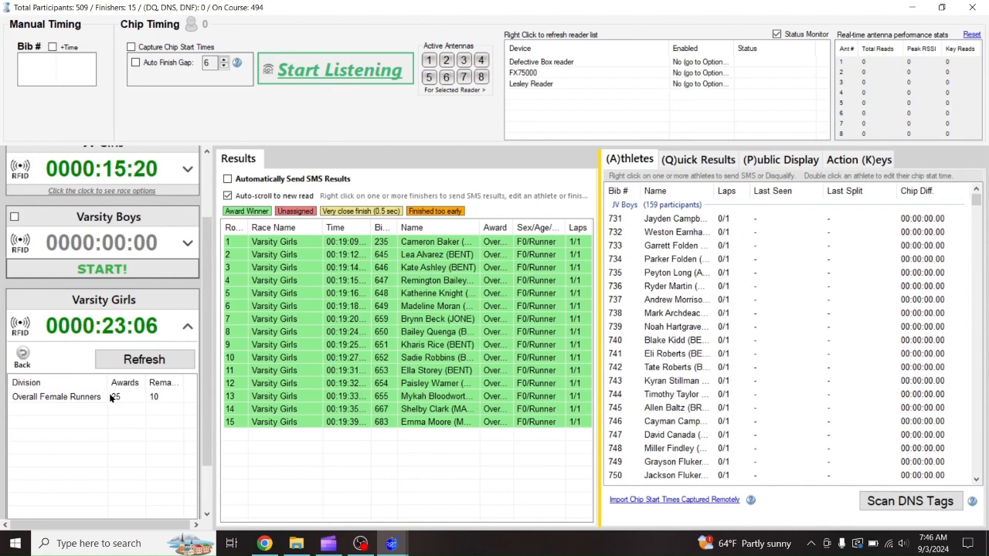
{"action": "left_click_drag", "start_coordinate": [207, 340], "coordinate": [212, 407]}
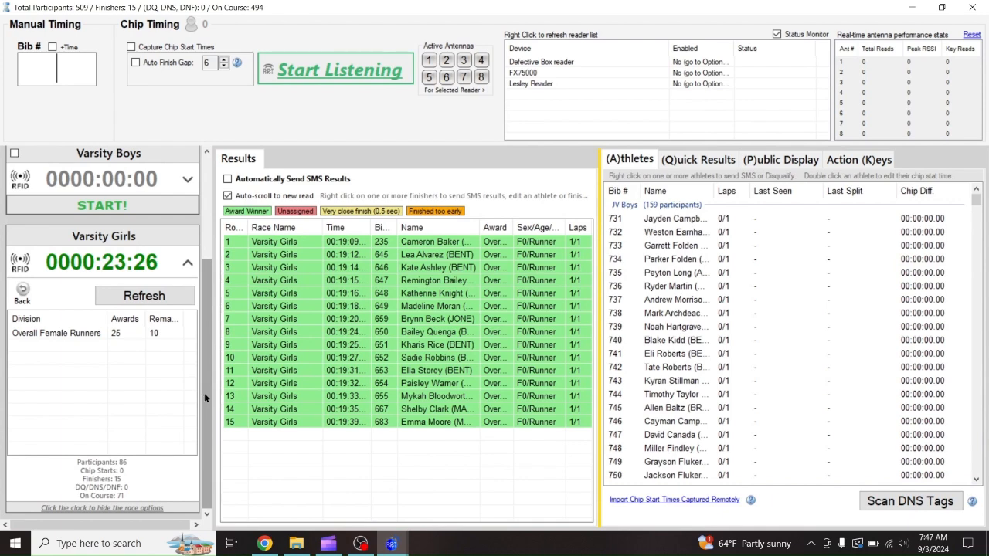
{"action": "left_click_drag", "start_coordinate": [204, 392], "coordinate": [216, 286]}
{"action": "left_click", "coordinate": [97, 419]}
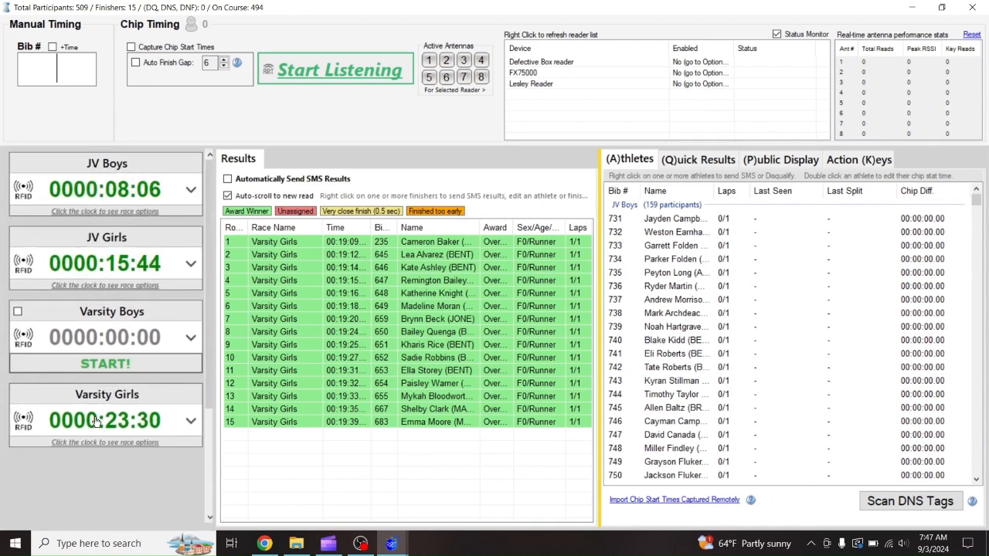
In Quick Results, search for bib 654, then list all athletes with an empty search
{"action": "left_click", "coordinate": [698, 161]}
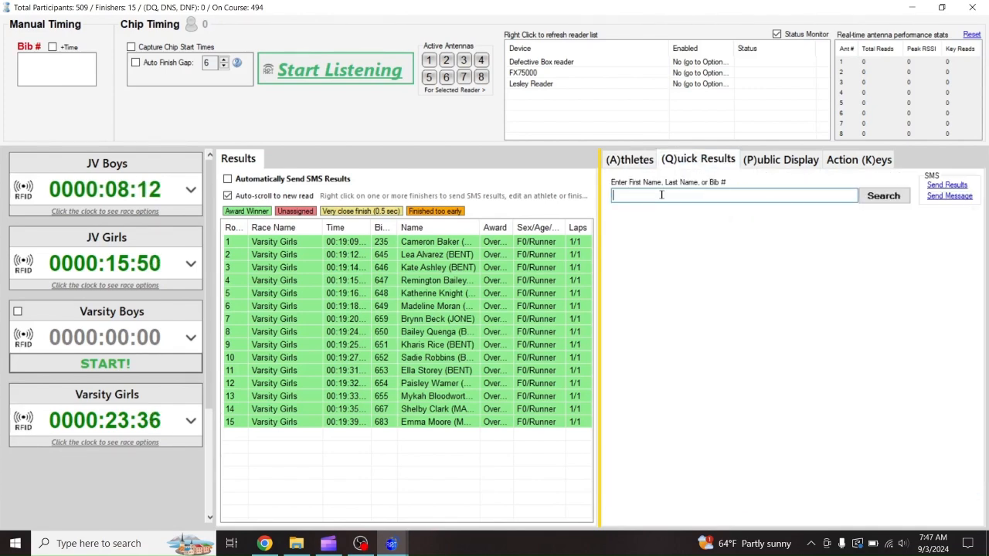
{"action": "type", "text": "654"}
{"action": "key", "text": "Return"}
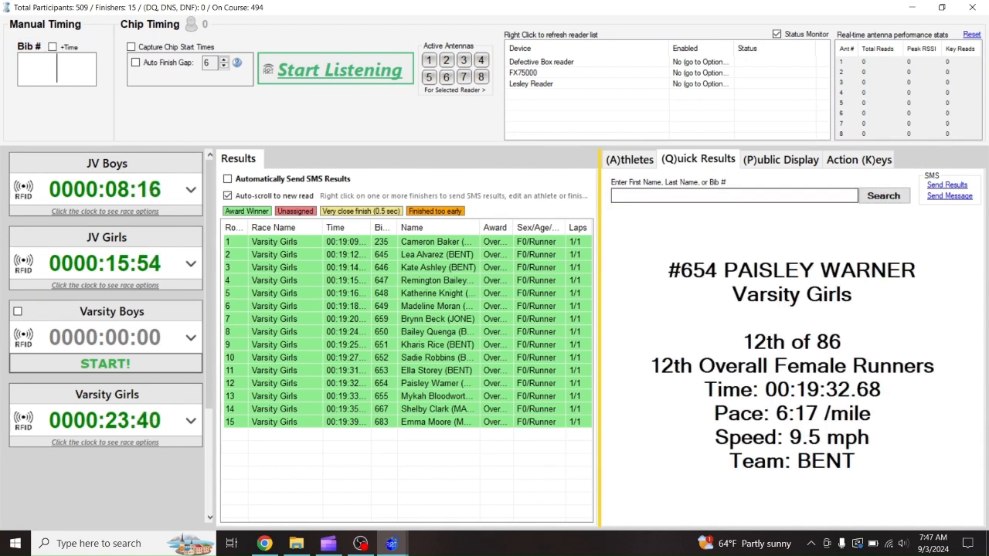
{"action": "left_click", "coordinate": [705, 193]}
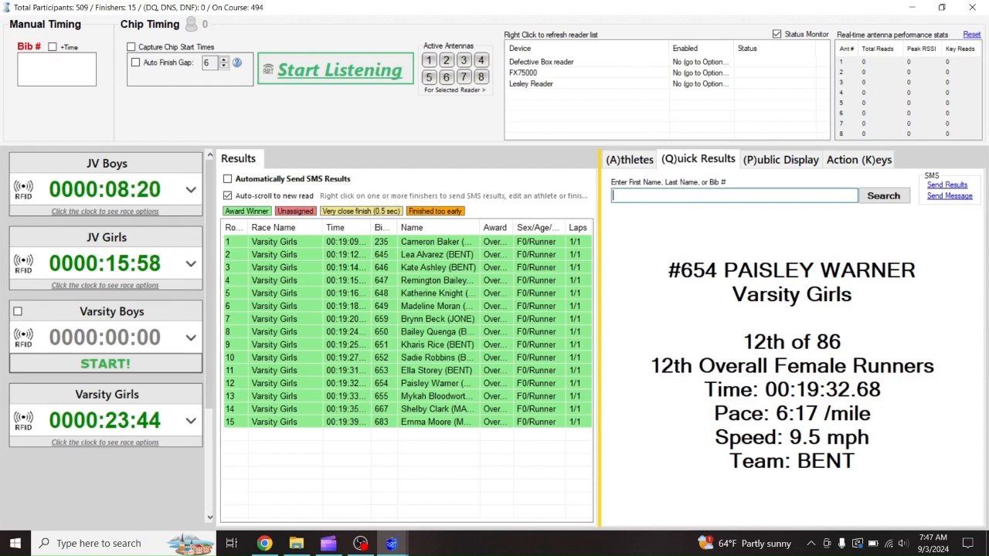
{"action": "key", "text": "Return"}
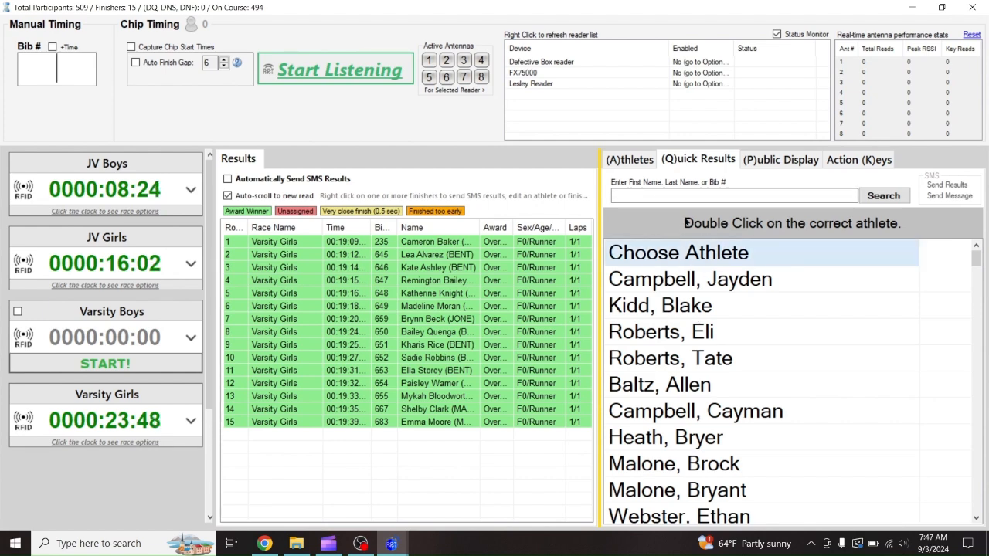
Search athletes by a surname and show the second match's result status
{"action": "left_click", "coordinate": [682, 193]}
{"action": "type", "text": "Agee"}
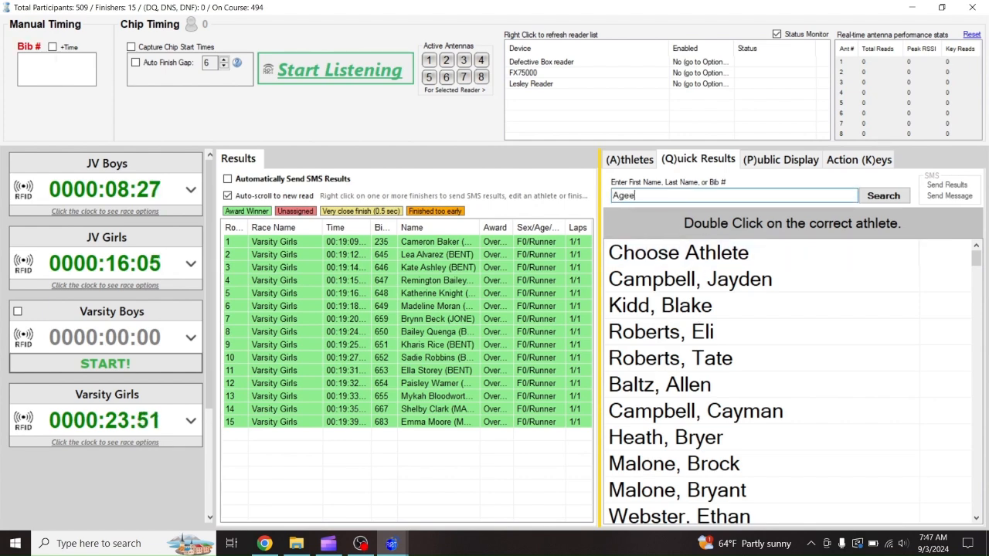
{"action": "key", "text": "Return"}
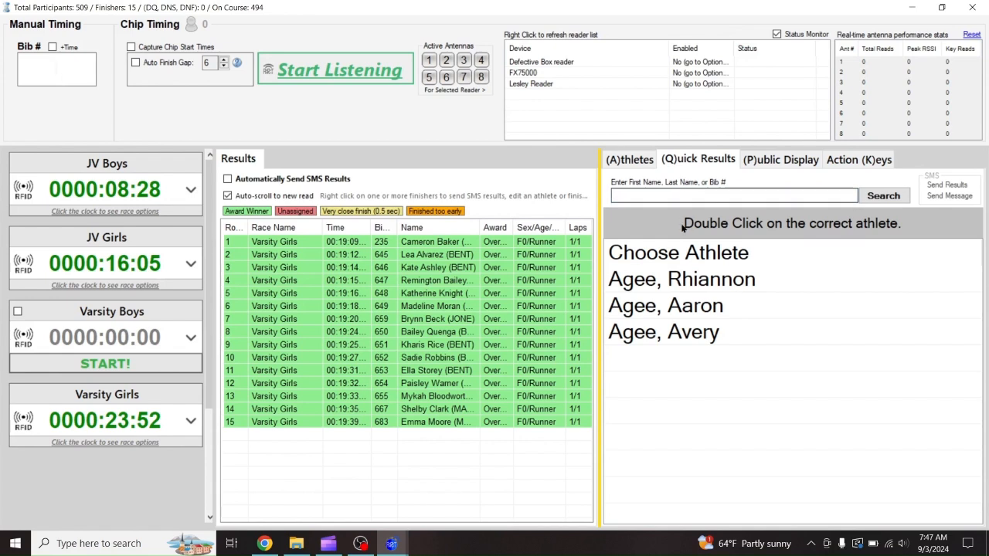
{"action": "left_click", "coordinate": [659, 307]}
{"action": "double_click", "coordinate": [659, 309]}
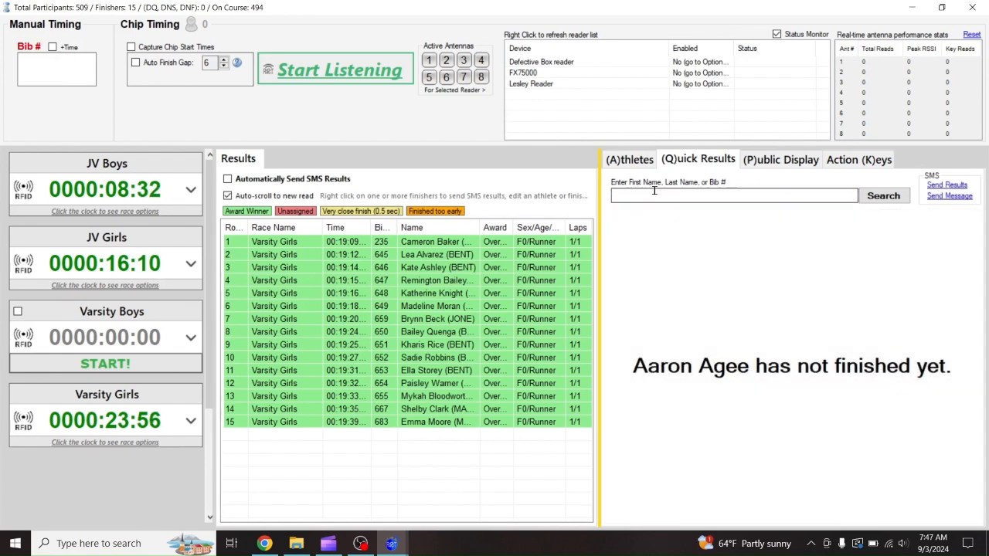
Search 'kni' and open bib 648's card: 5th of 86, 00:19:16.91, 6:12/mile
{"action": "left_click", "coordinate": [669, 193]}
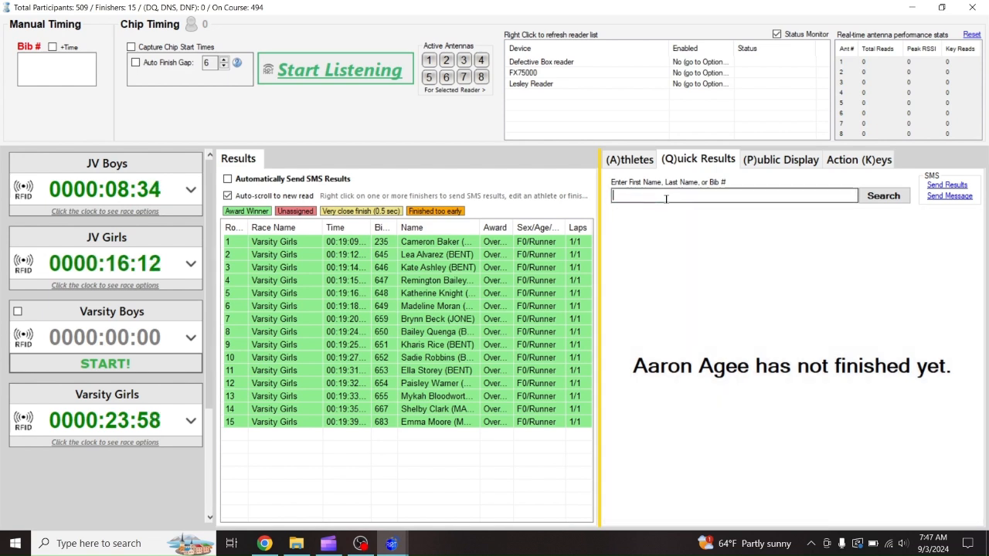
{"action": "type", "text": "kni"}
{"action": "key", "text": "Return"}
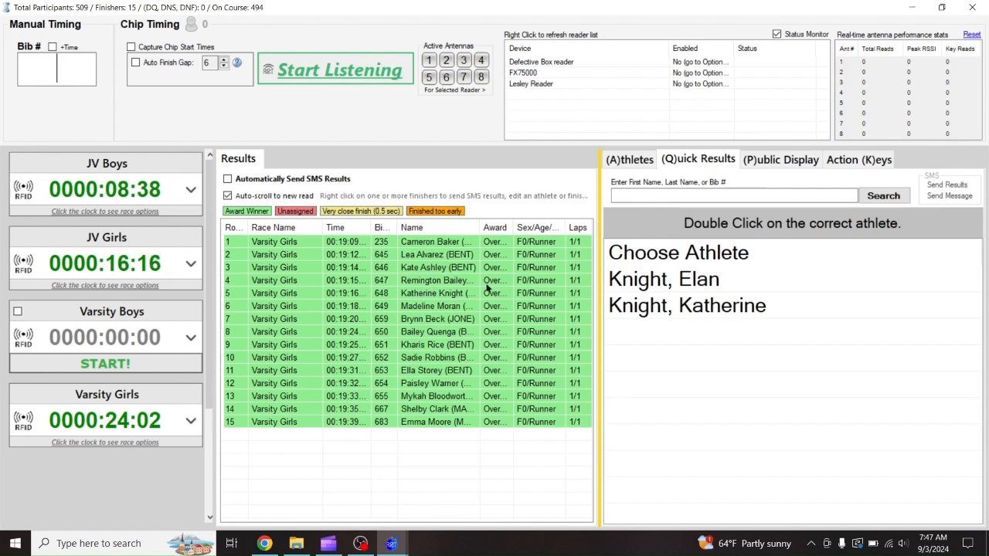
{"action": "double_click", "coordinate": [641, 306]}
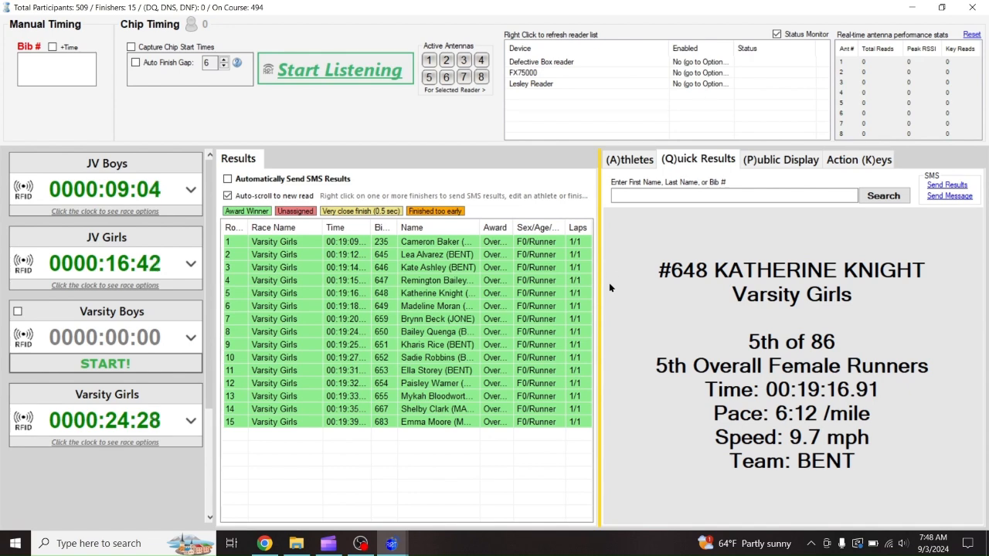
Select several finishers in the Results list and view the row actions menu
{"action": "left_click", "coordinate": [409, 332]}
{"action": "left_click", "coordinate": [434, 280]}
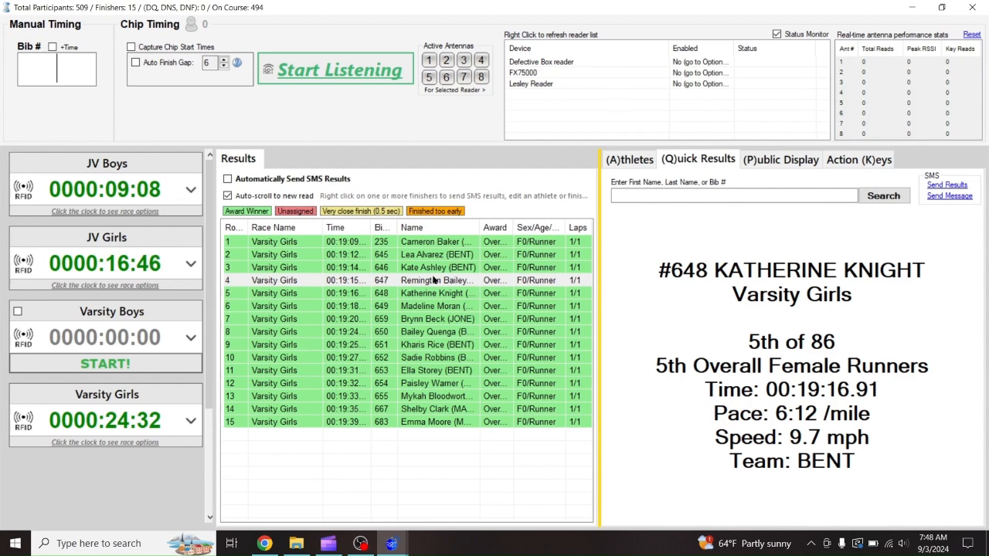
{"action": "right_click", "coordinate": [434, 281]}
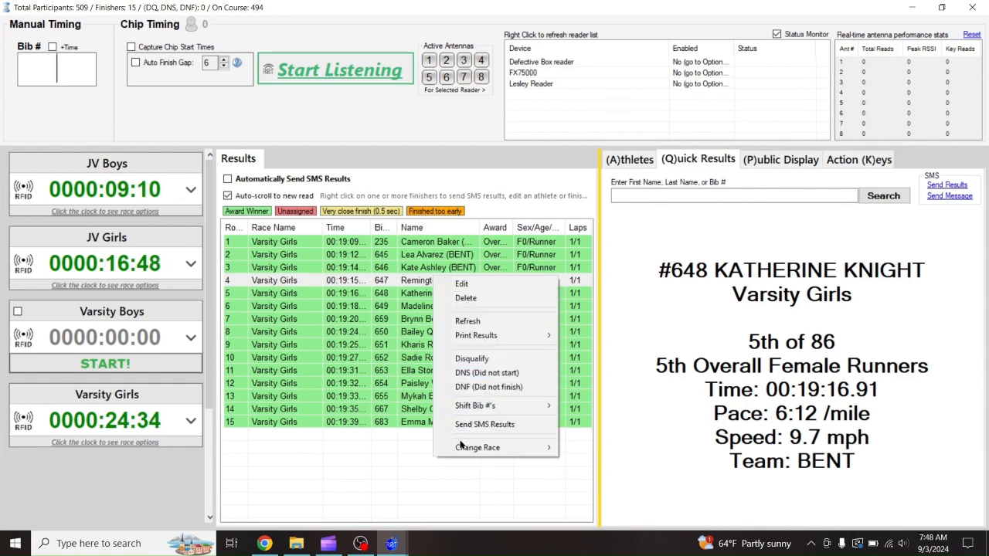
{"action": "left_click", "coordinate": [395, 360]}
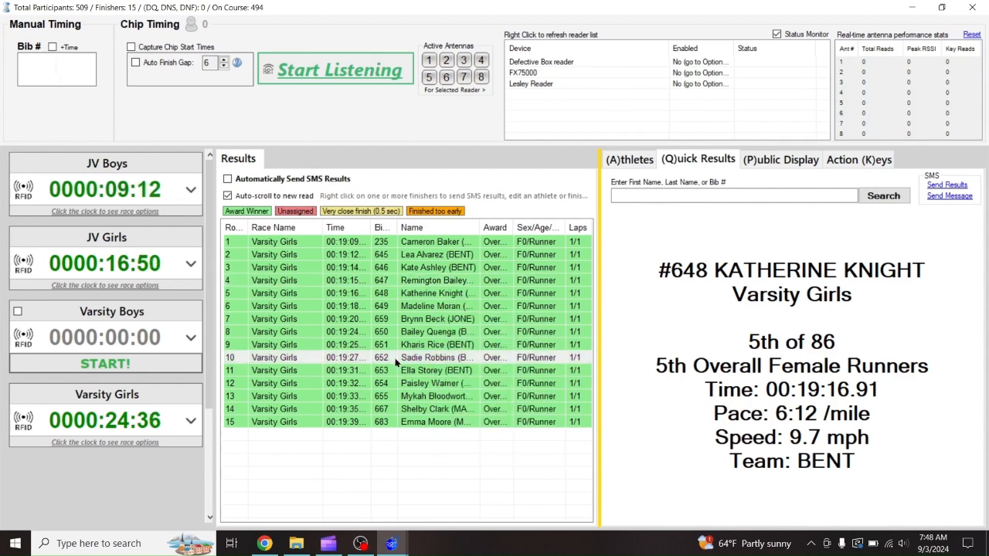
{"action": "left_click", "coordinate": [392, 409]}
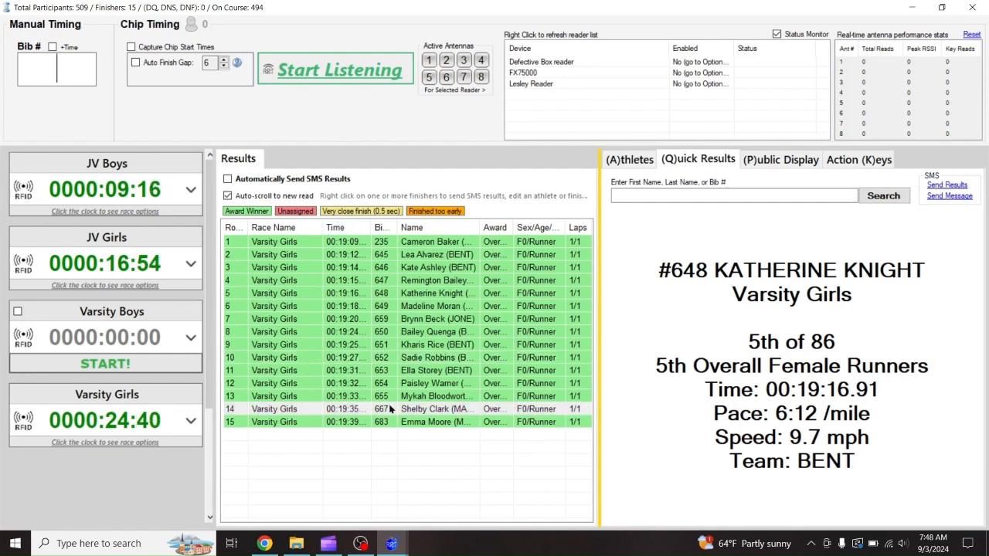
Select the 9th- and 10th-place finishers and send them SMS results
{"action": "left_click", "coordinate": [400, 347]}
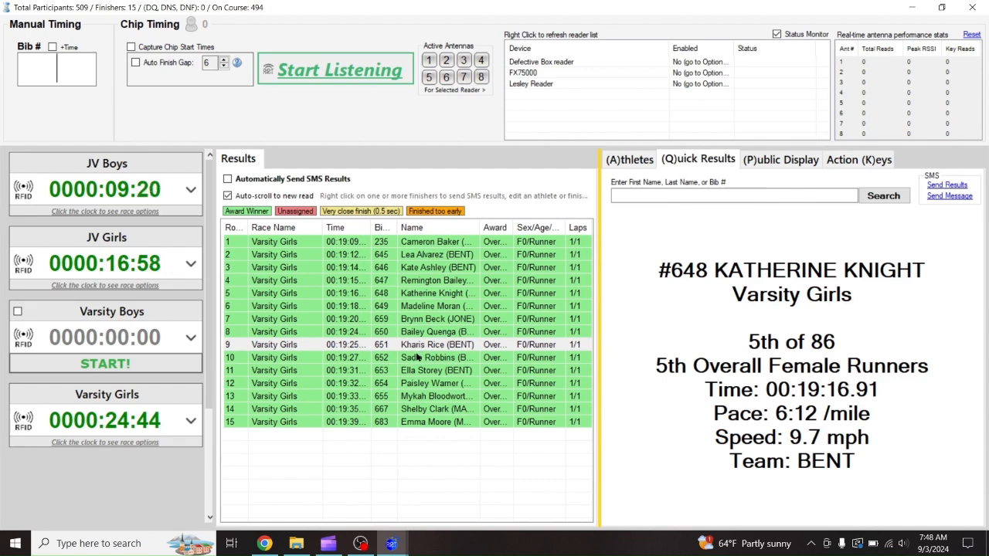
{"action": "left_click", "coordinate": [417, 356], "text": "shift"}
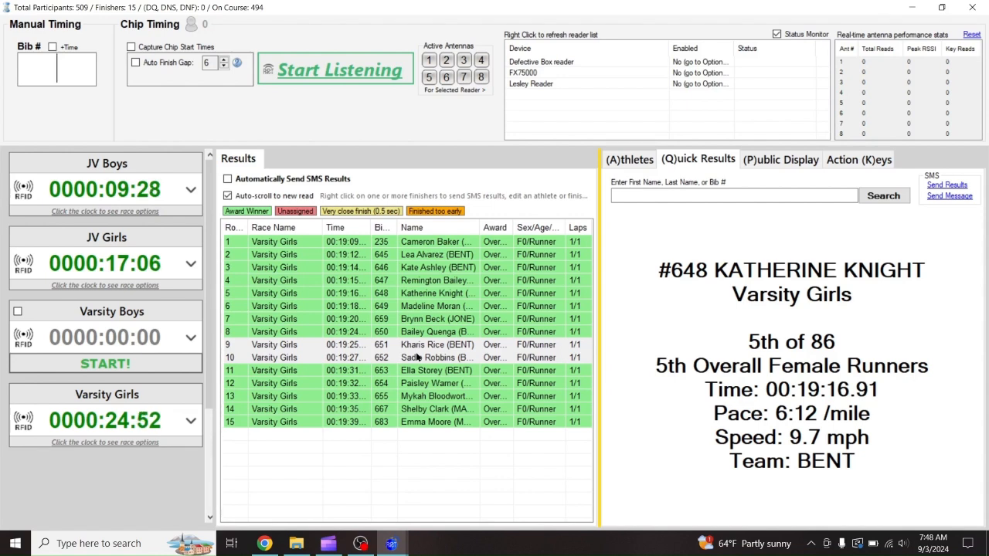
{"action": "right_click", "coordinate": [424, 359]}
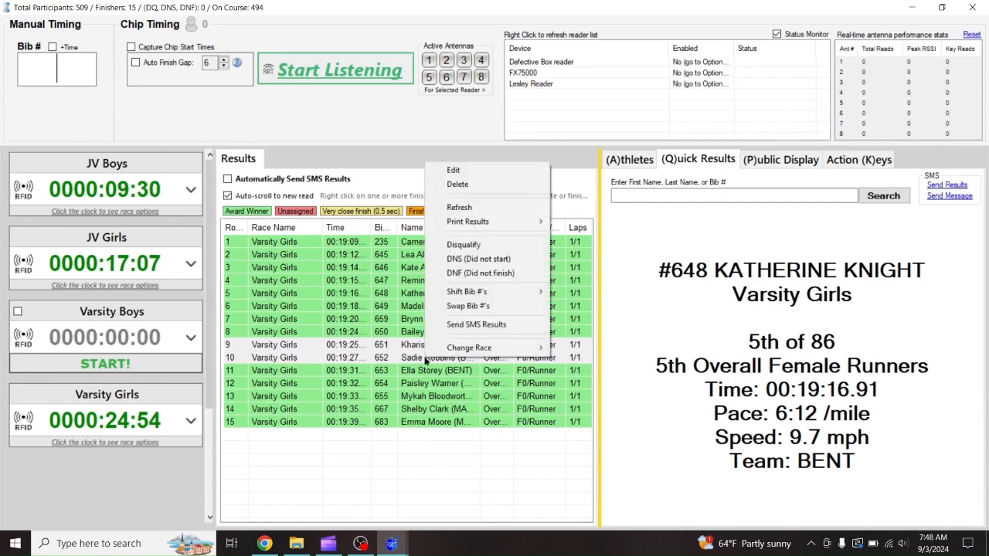
{"action": "left_click", "coordinate": [485, 320]}
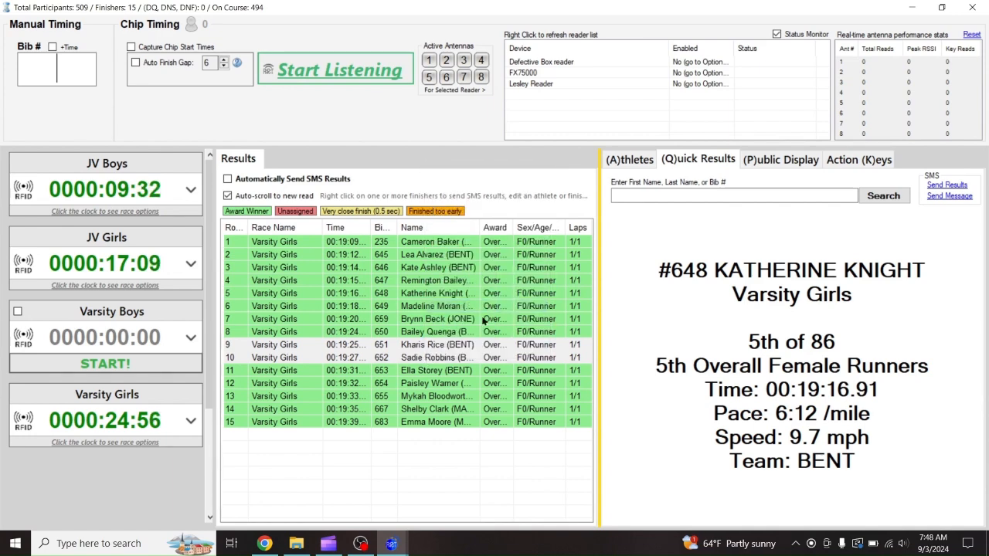